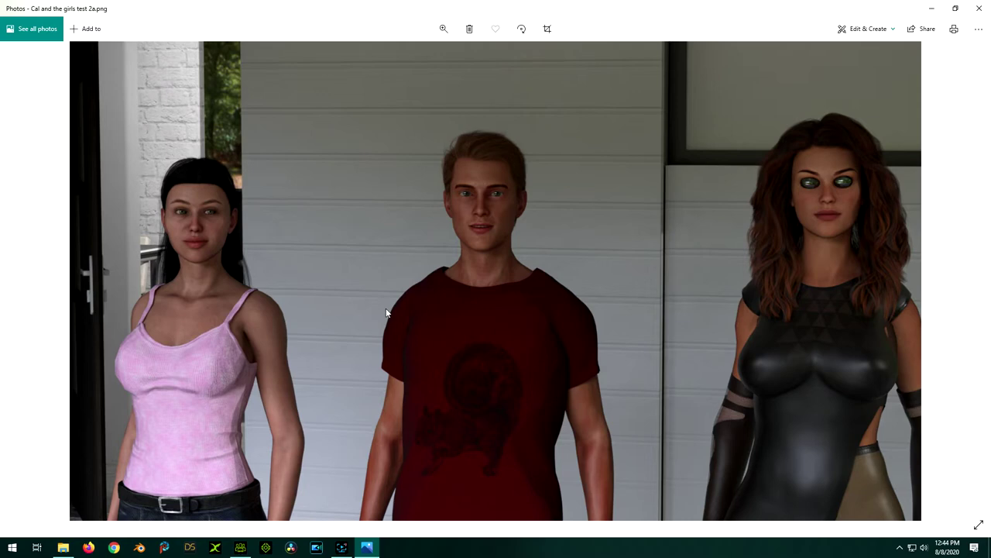
pyautogui.click(932, 8)
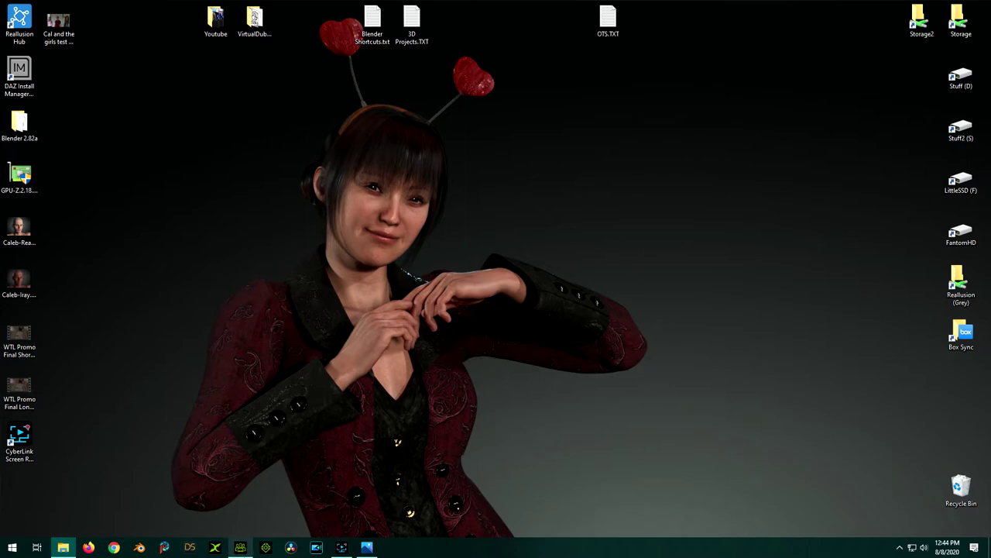
pyautogui.click(368, 549)
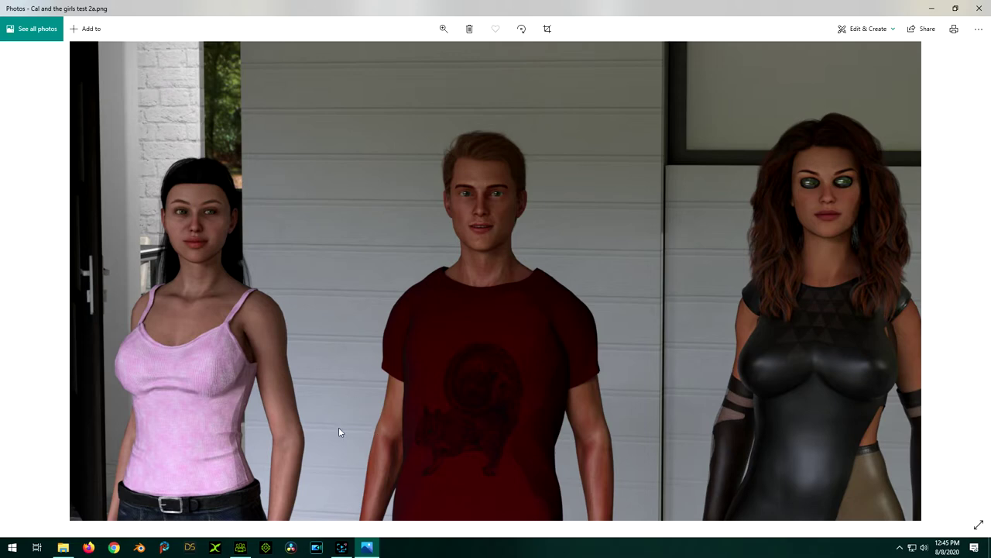
# Switch to Character Creator 3 and examine the default female character's head and face up close from several angles.
pyautogui.click(241, 546)
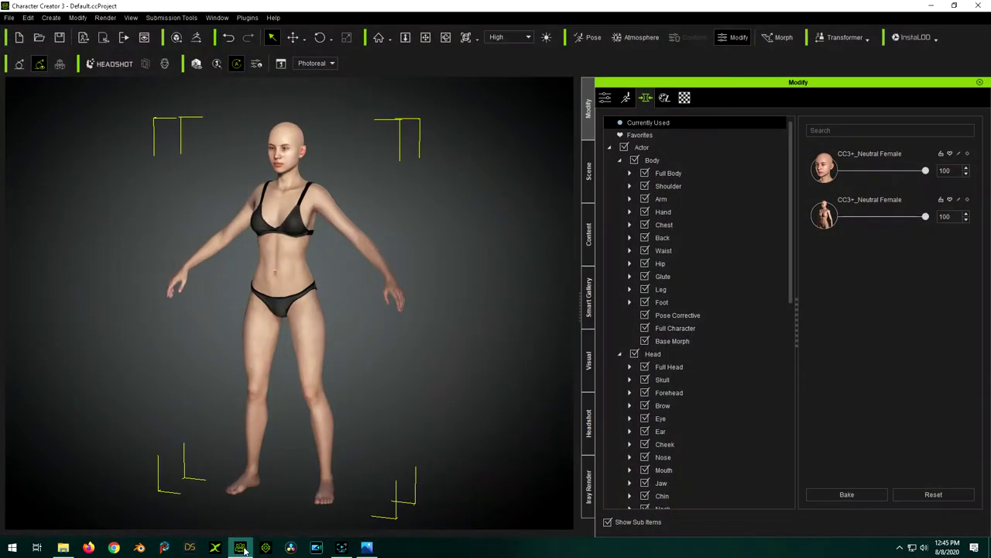
pyautogui.scroll(3, 217, 138)
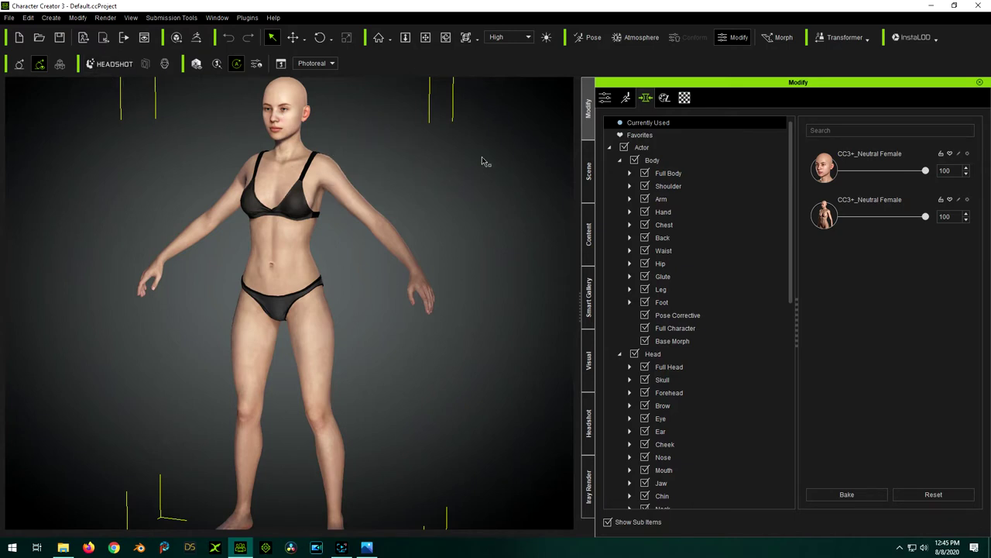
pyautogui.scroll(2, 294, 94)
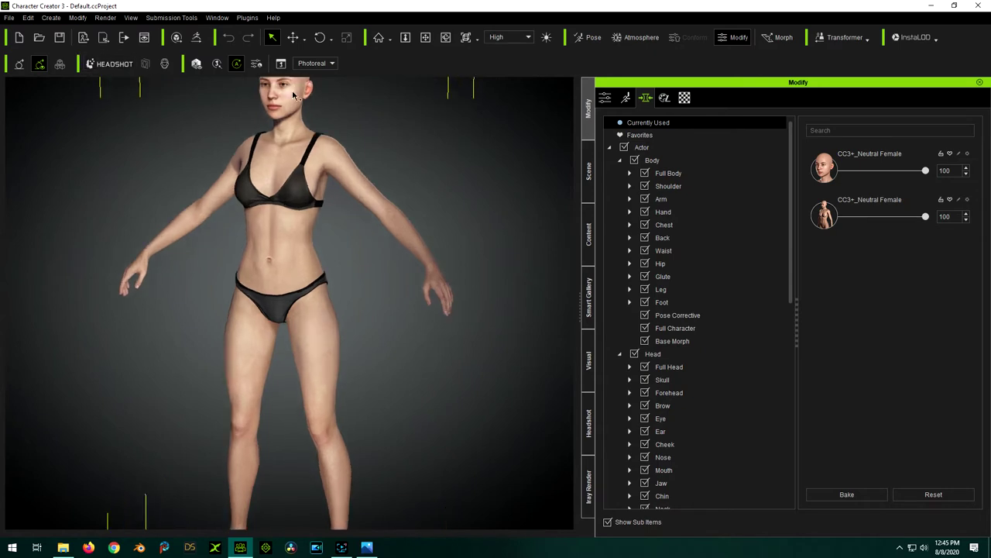
pyautogui.click(425, 37)
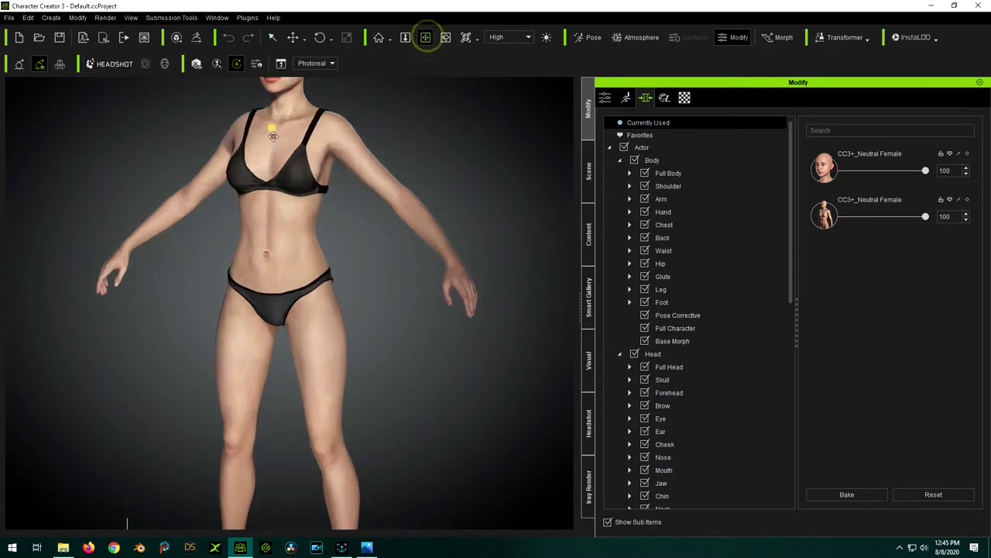
pyautogui.moveTo(271, 128); pyautogui.dragTo(276, 331)
pyautogui.scroll(5, 276, 332)
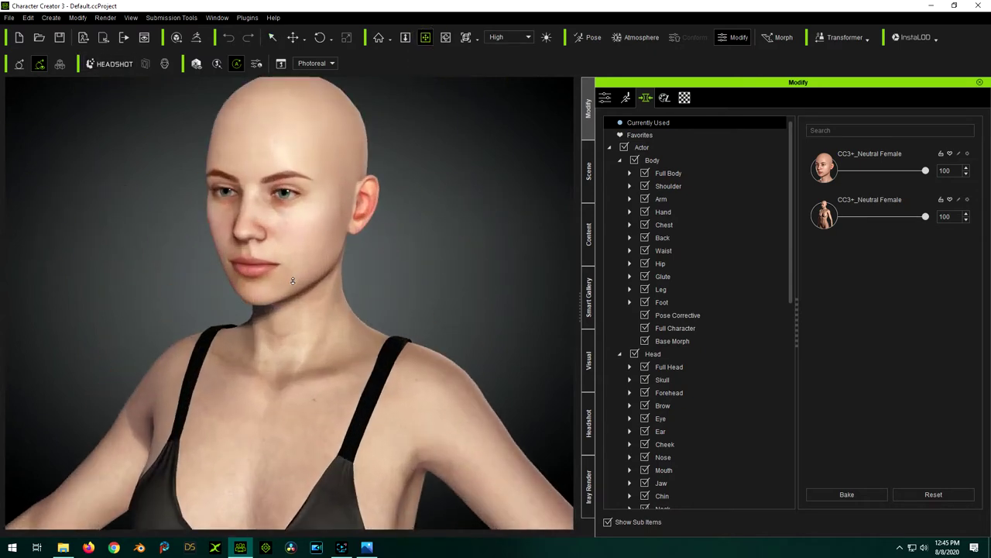
pyautogui.moveTo(324, 171); pyautogui.dragTo(252, 322)
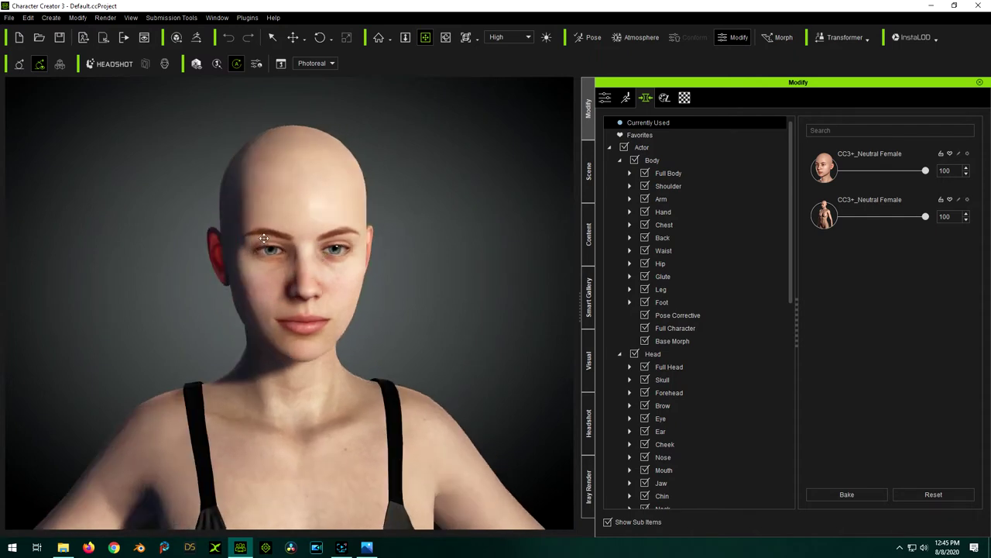
pyautogui.scroll(1, 313, 276)
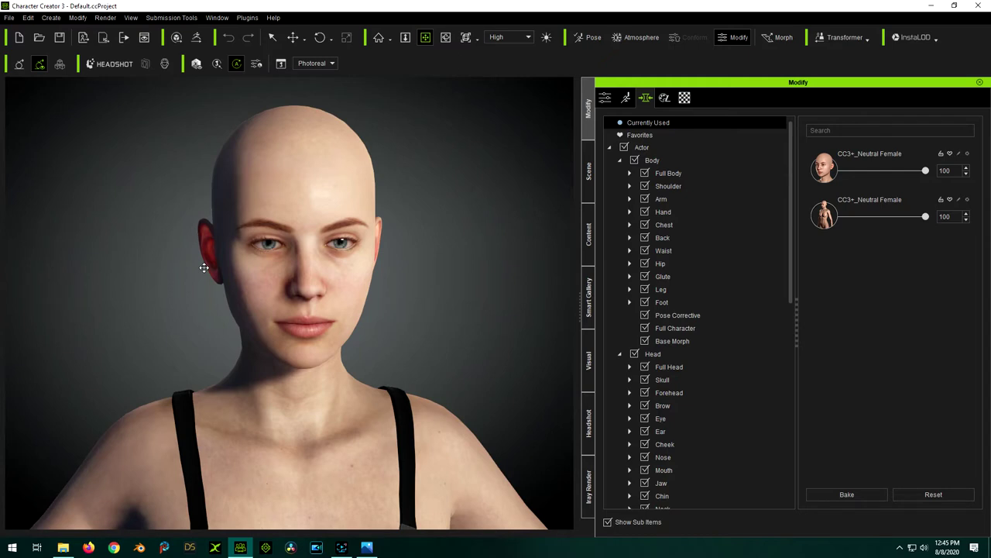
pyautogui.moveTo(210, 303); pyautogui.dragTo(236, 249, button='right')
pyautogui.scroll(3, 255, 214)
pyautogui.moveTo(252, 159); pyautogui.dragTo(255, 210, button='right')
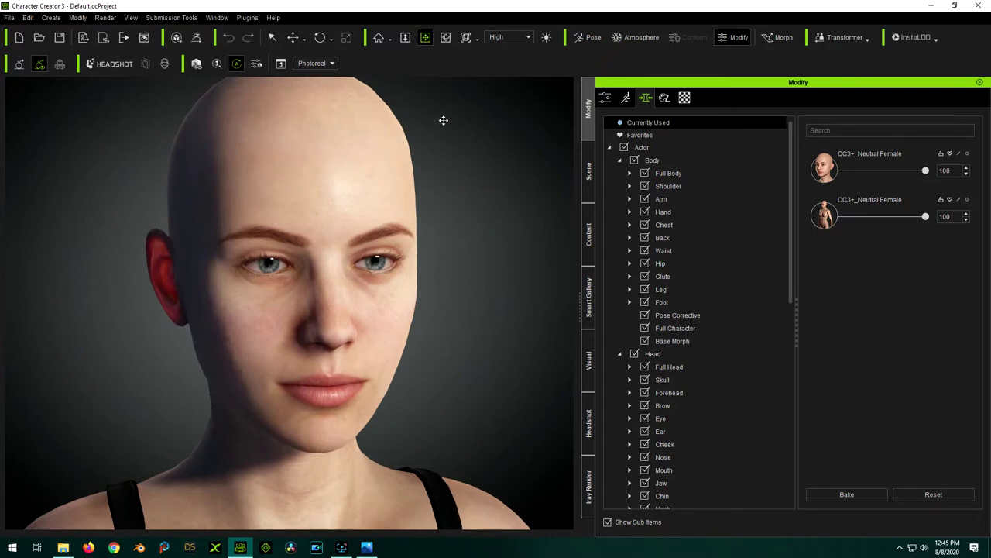
pyautogui.scroll(-2, 338, 230)
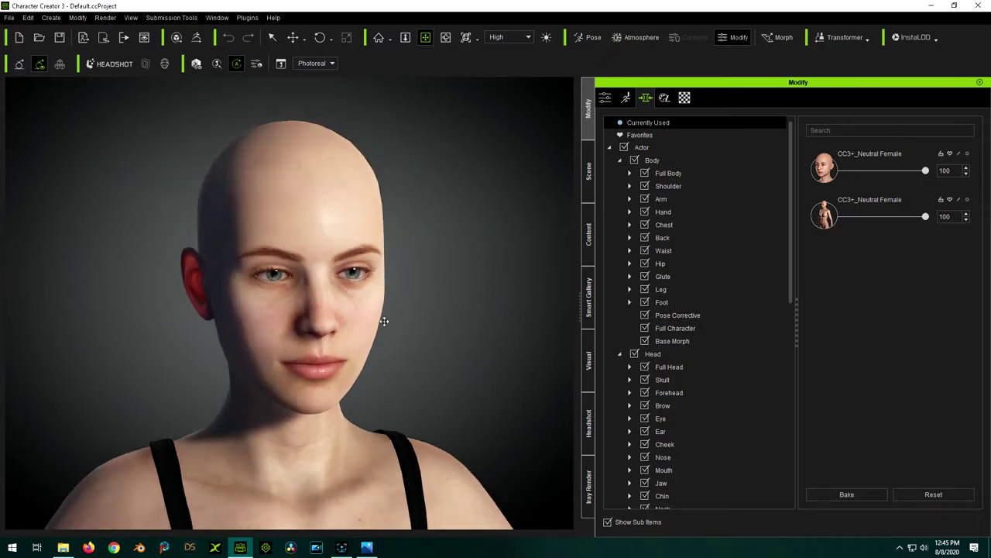
pyautogui.moveTo(429, 319); pyautogui.dragTo(389, 344, button='right')
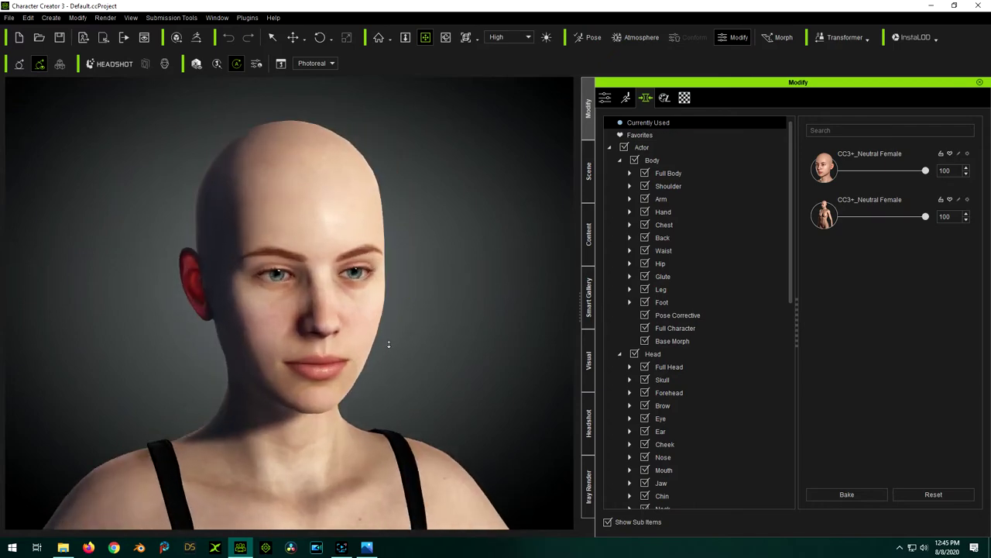
pyautogui.scroll(2, 389, 344)
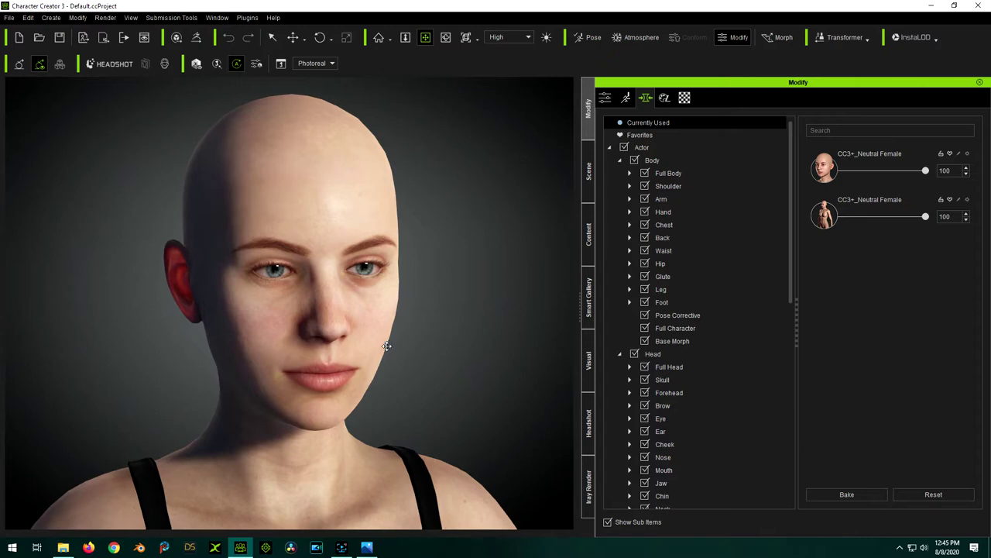
# Switch to Photos, compare the Caleb-Realtime.png and Caleb-Iray.png renders, and close the viewer.
pyautogui.click(366, 547)
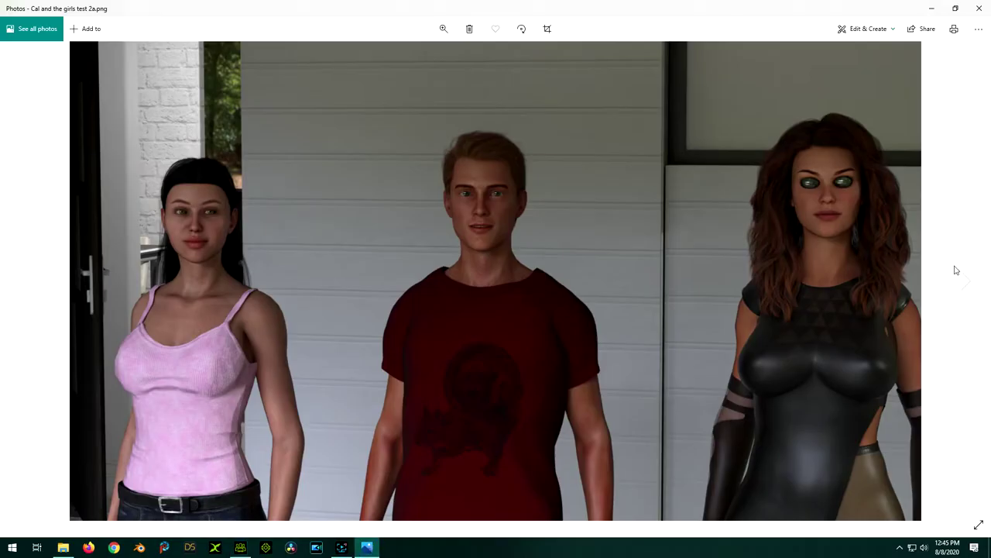
pyautogui.click(967, 284)
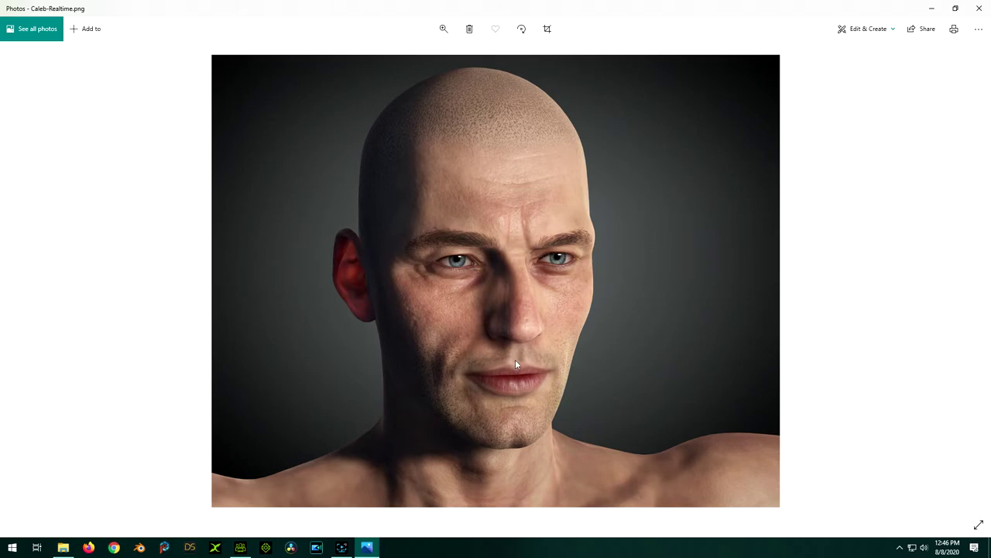
pyautogui.moveTo(240, 547)
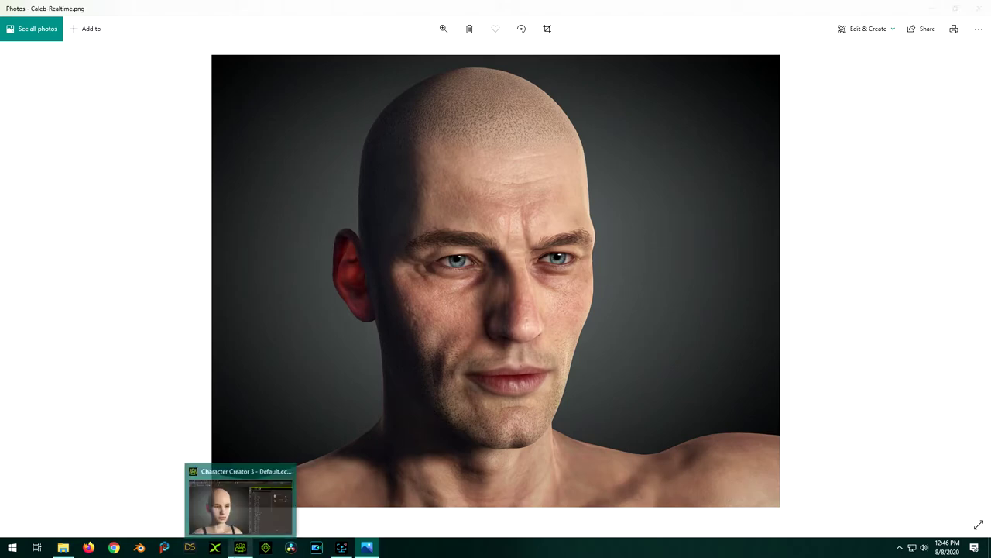
pyautogui.click(240, 507)
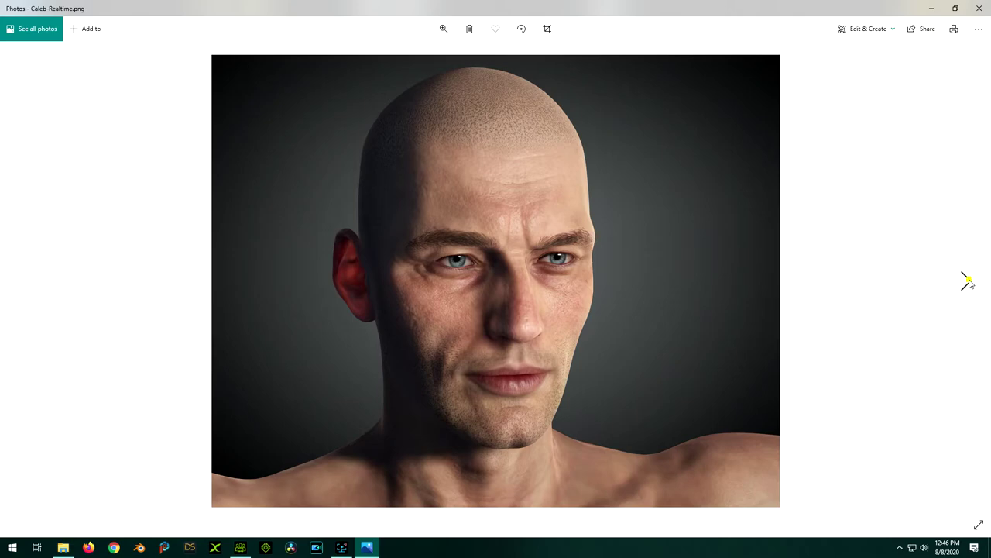
pyautogui.click(968, 279)
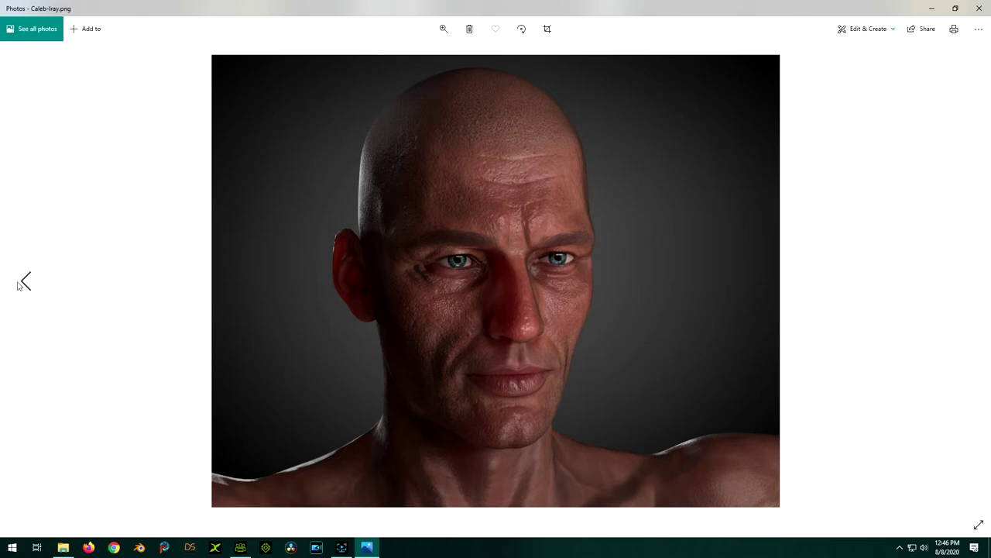
pyautogui.click(23, 282)
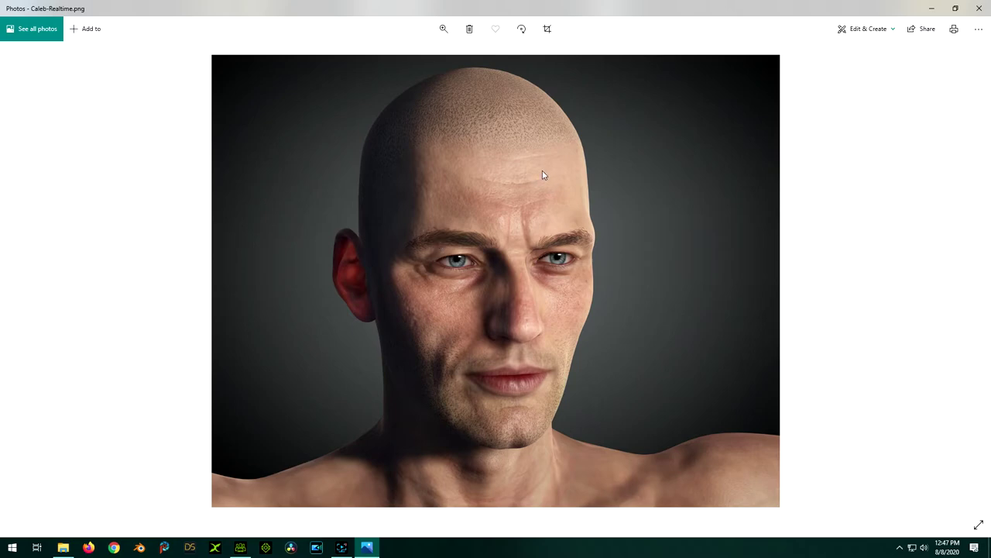
pyautogui.click(978, 9)
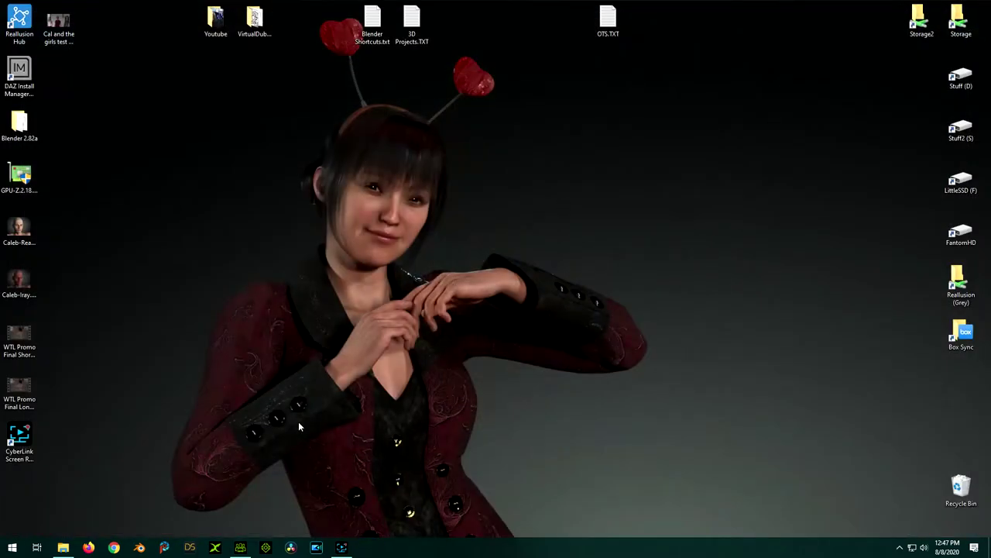
# Switch to Character Creator 3 and load the standard G3 neutral base character with the Replace All option.
pyautogui.click(237, 548)
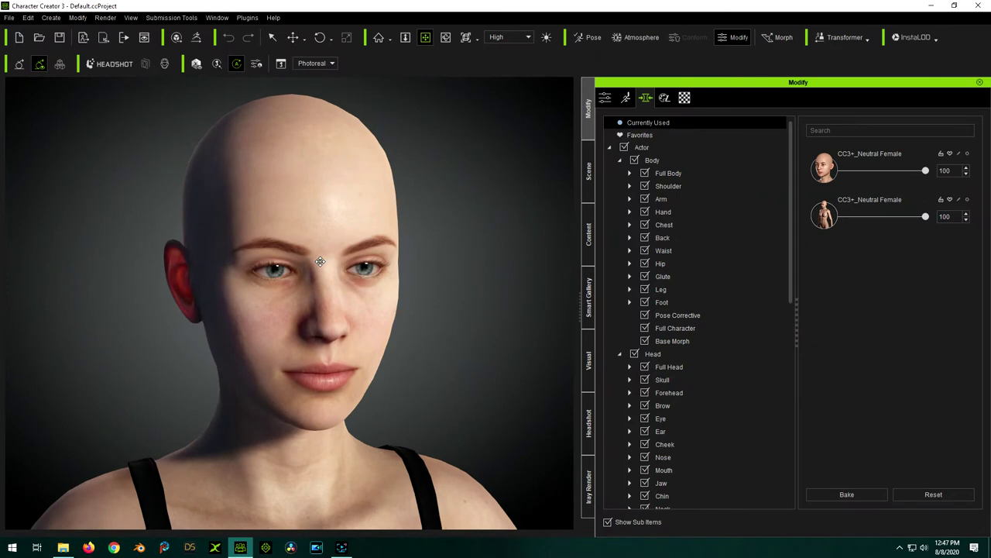
pyautogui.click(245, 546)
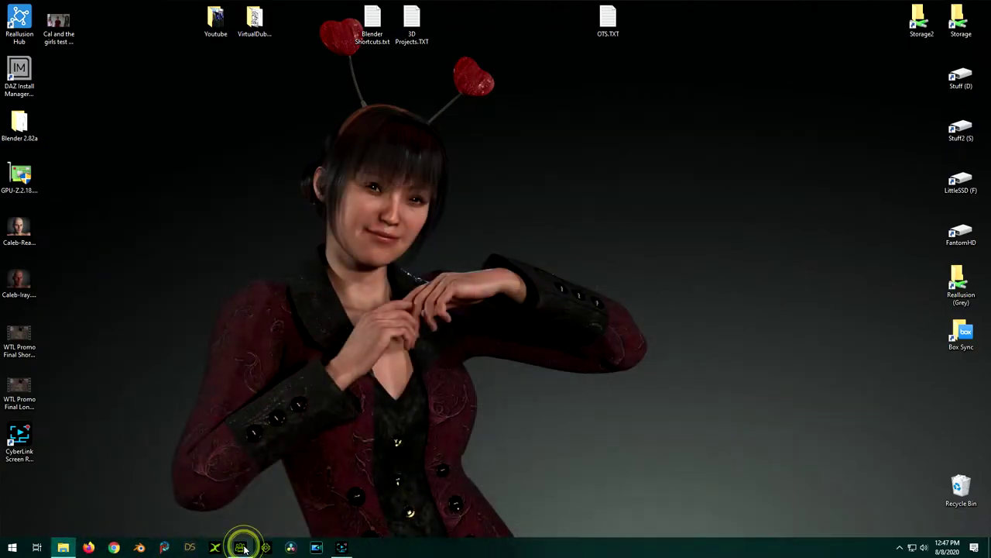
pyautogui.click(241, 548)
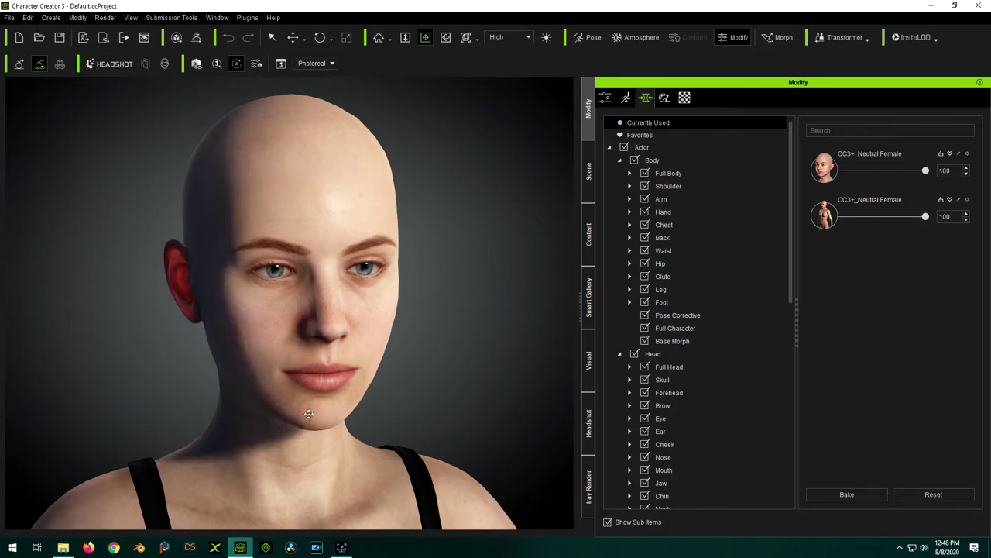
pyautogui.scroll(2, 267, 228)
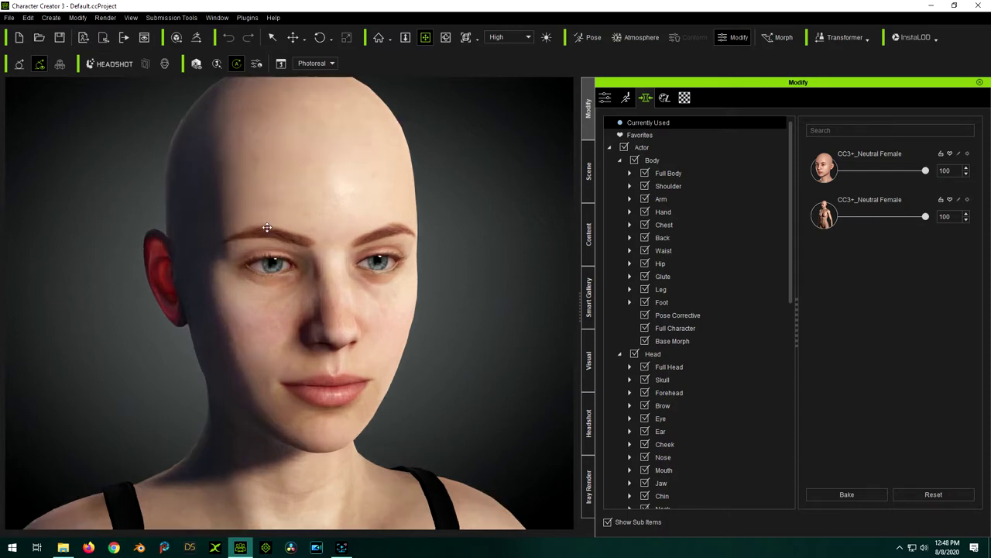
pyautogui.click(78, 17)
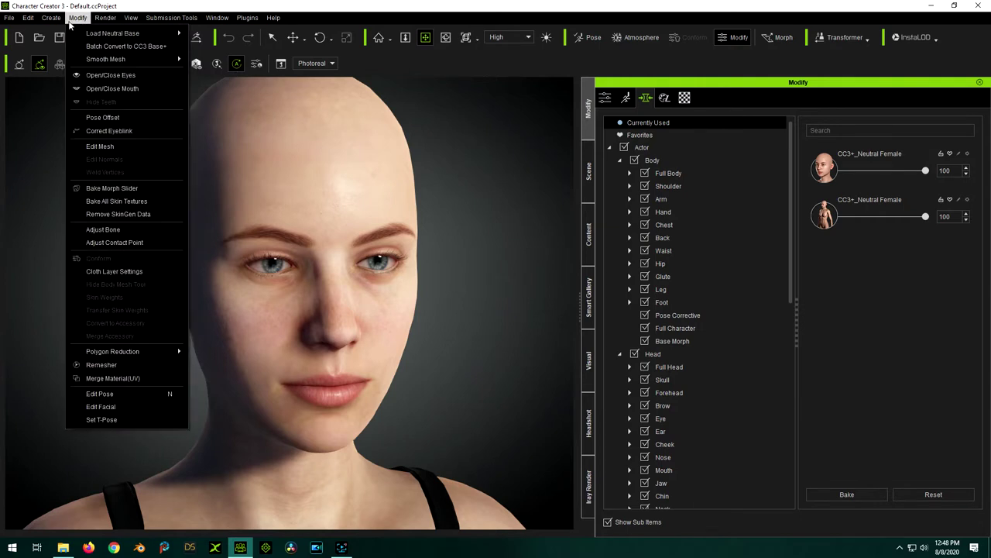
pyautogui.moveTo(145, 35)
pyautogui.click(211, 49)
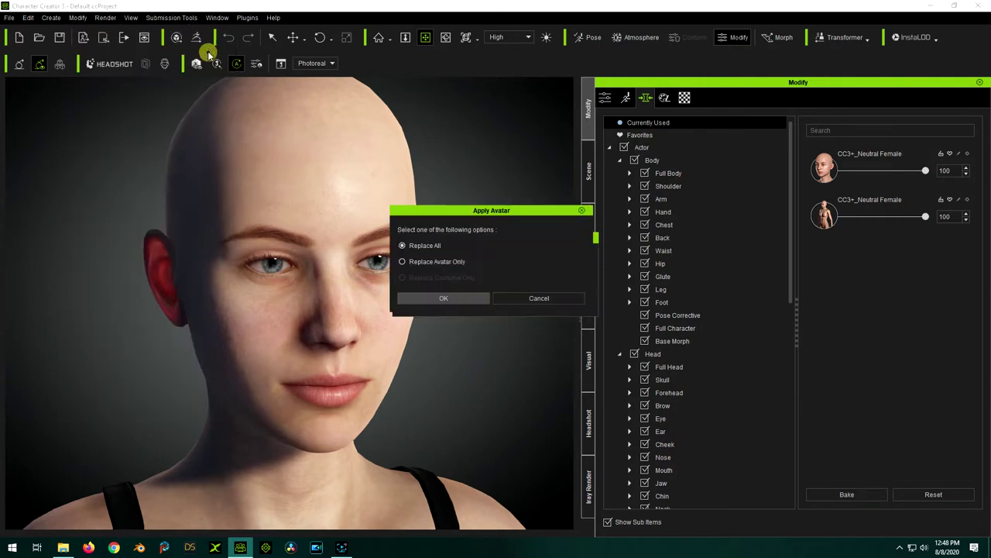
pyautogui.click(436, 297)
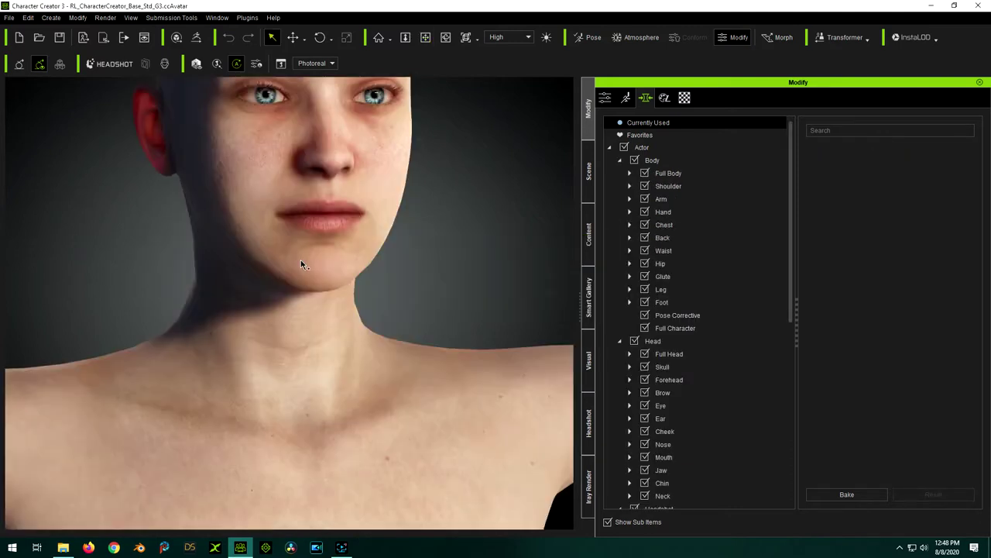
# Examine the face and skin of the loaded neutral base character up close from several angles.
pyautogui.click(425, 37)
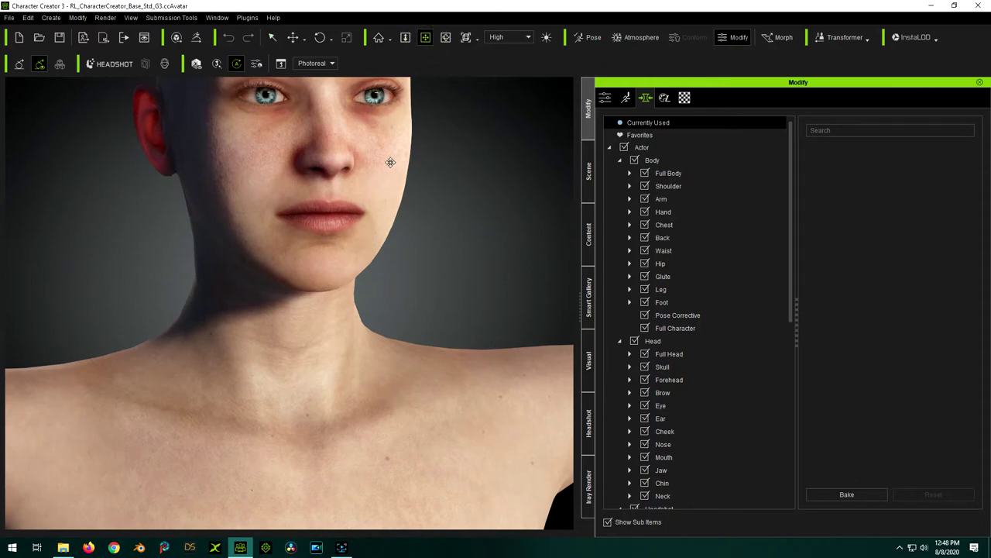
pyautogui.moveTo(390, 162); pyautogui.dragTo(375, 271)
pyautogui.scroll(-1, 403, 259)
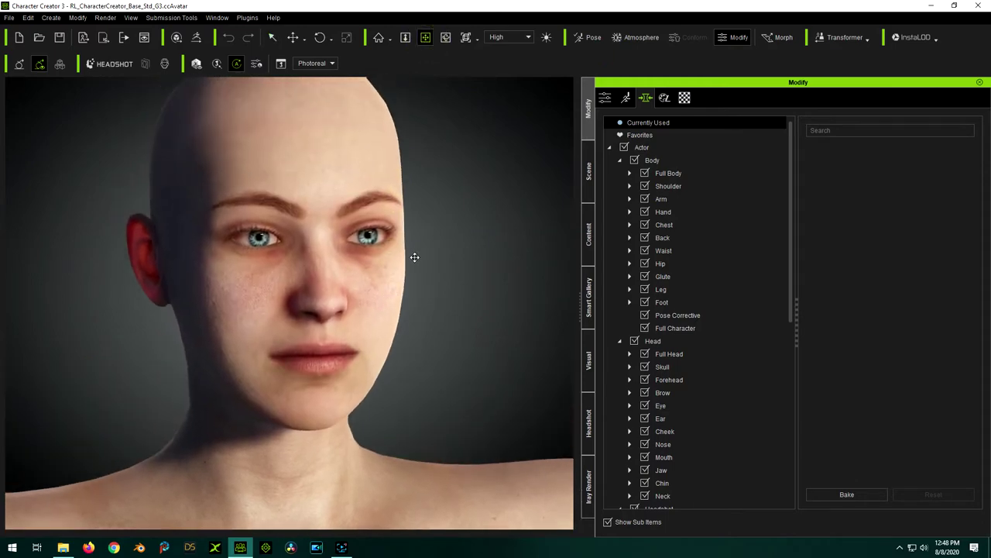
pyautogui.scroll(-2, 463, 213)
pyautogui.moveTo(463, 213); pyautogui.dragTo(425, 248, button='right')
pyautogui.click(261, 297)
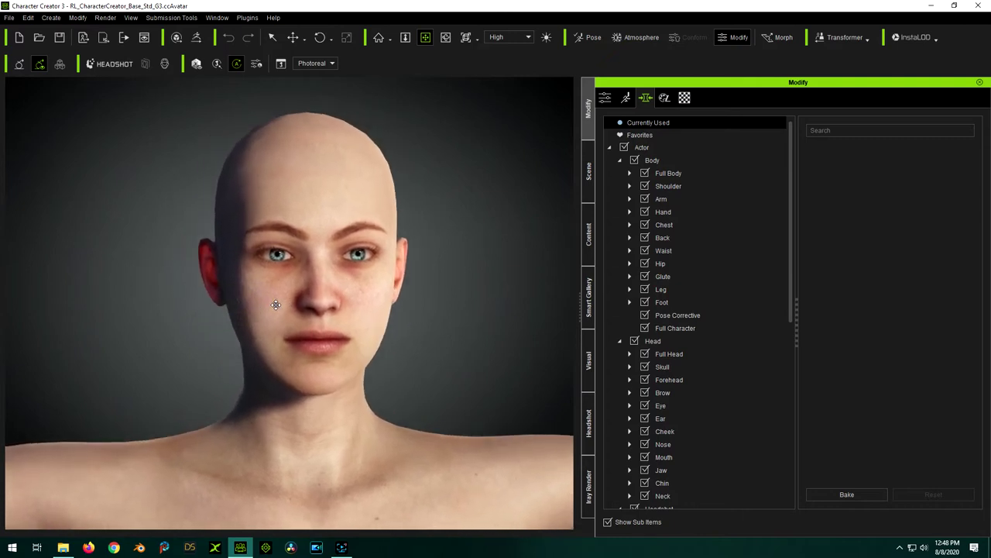
pyautogui.moveTo(272, 311); pyautogui.dragTo(333, 315, button='right')
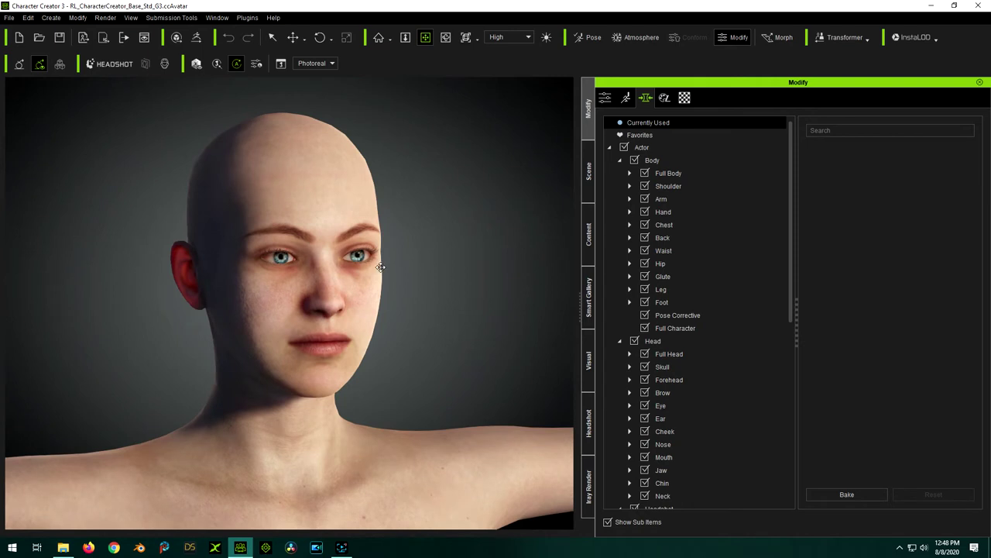
pyautogui.moveTo(414, 276); pyautogui.dragTo(399, 274, button='right')
pyautogui.scroll(2, 399, 272)
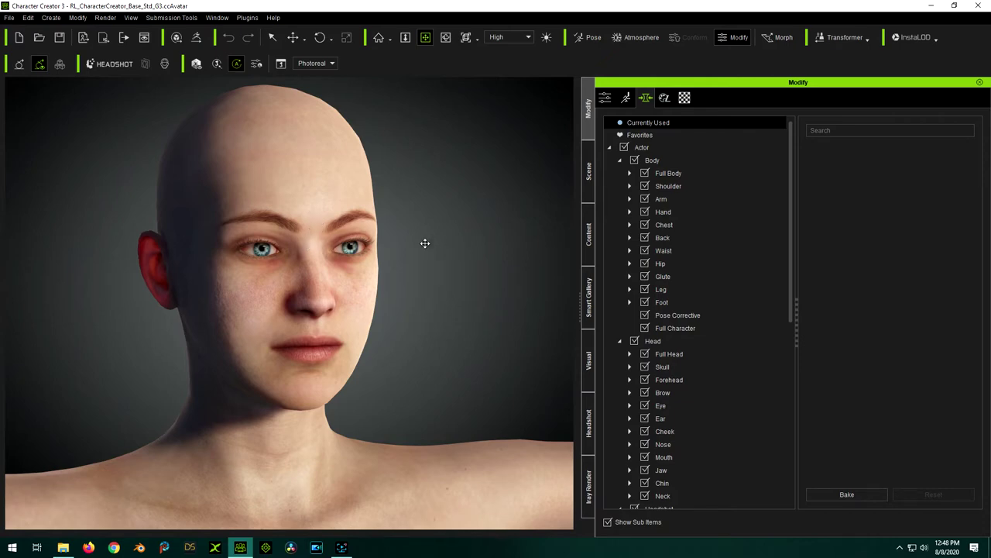
# Find the 4K_CC3_DH_0Male avatar preset among the skin and morph items of the Smart Gallery and select it.
pyautogui.click(587, 302)
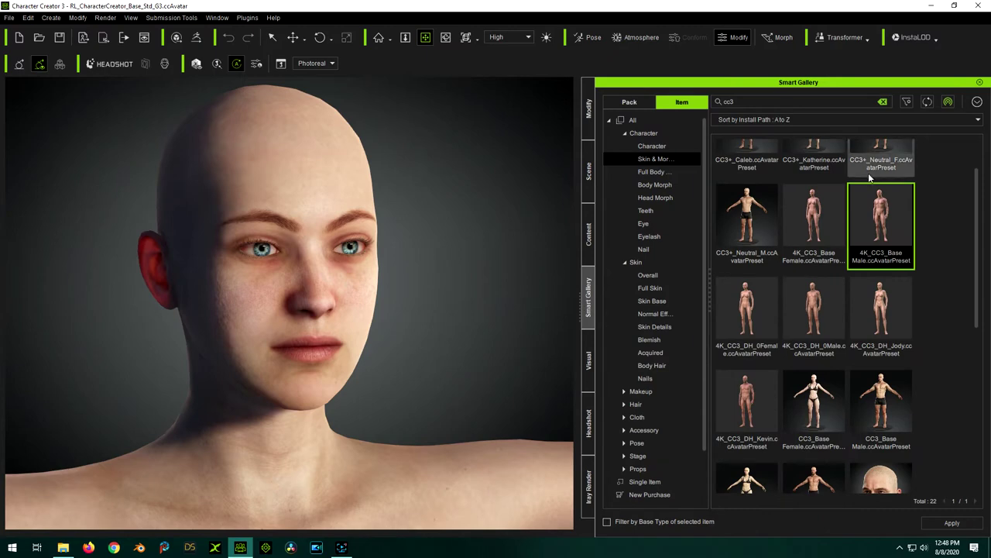
pyautogui.click(978, 263)
pyautogui.moveTo(978, 263); pyautogui.dragTo(979, 279)
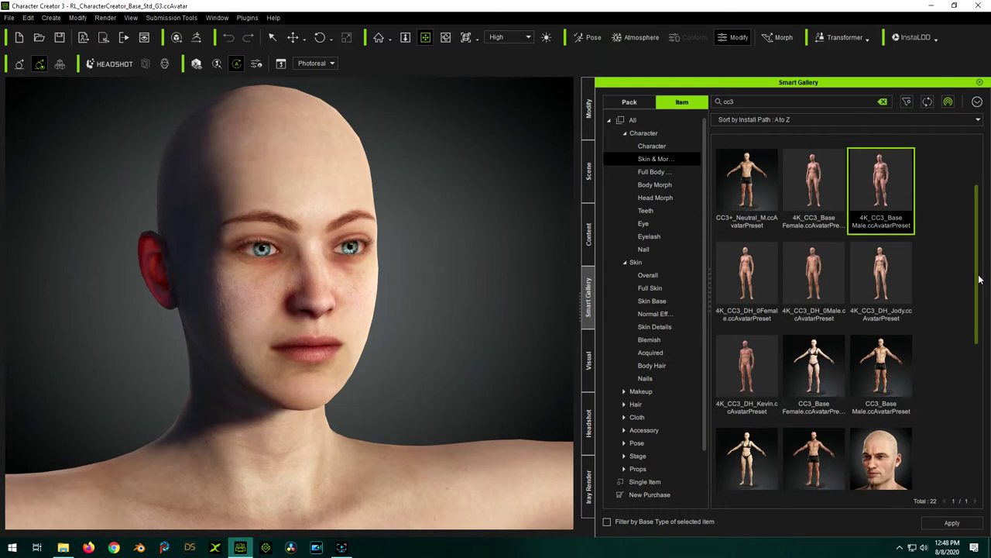
pyautogui.click(821, 275)
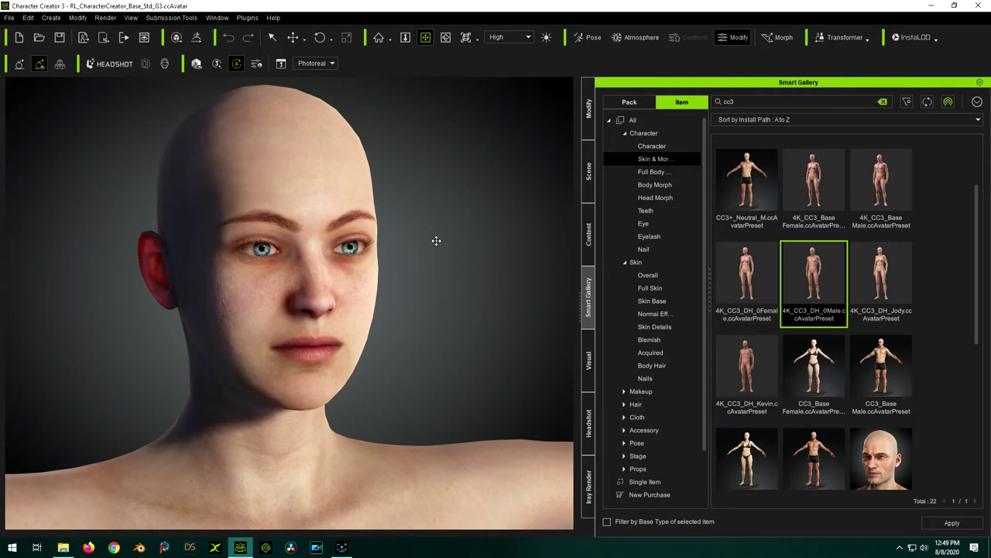
# Apply the 4K_CC3_DH_0Male avatar preset to the character, including its morphs, eye elements, teeth, facial profile, materials and textures.
pyautogui.doubleClick(809, 253)
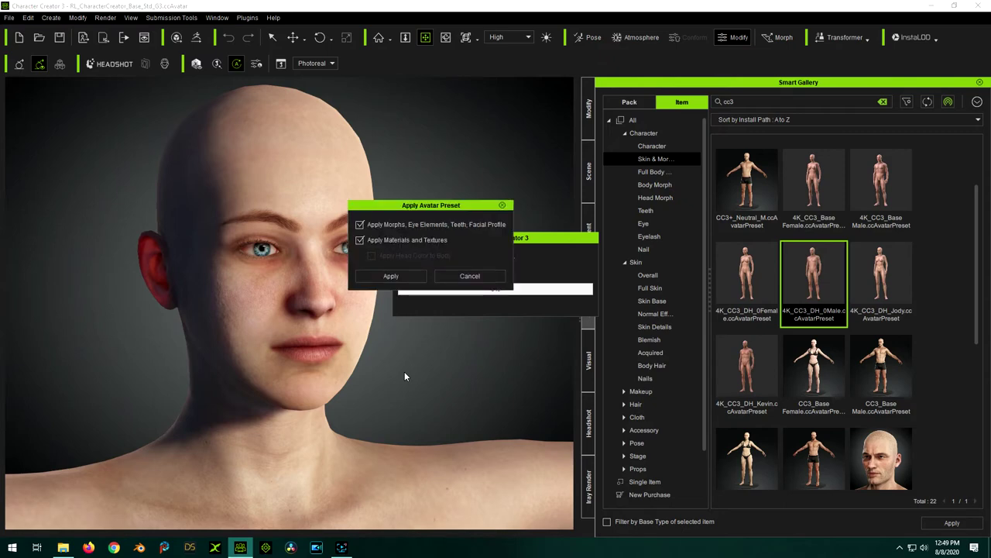
pyautogui.click(367, 280)
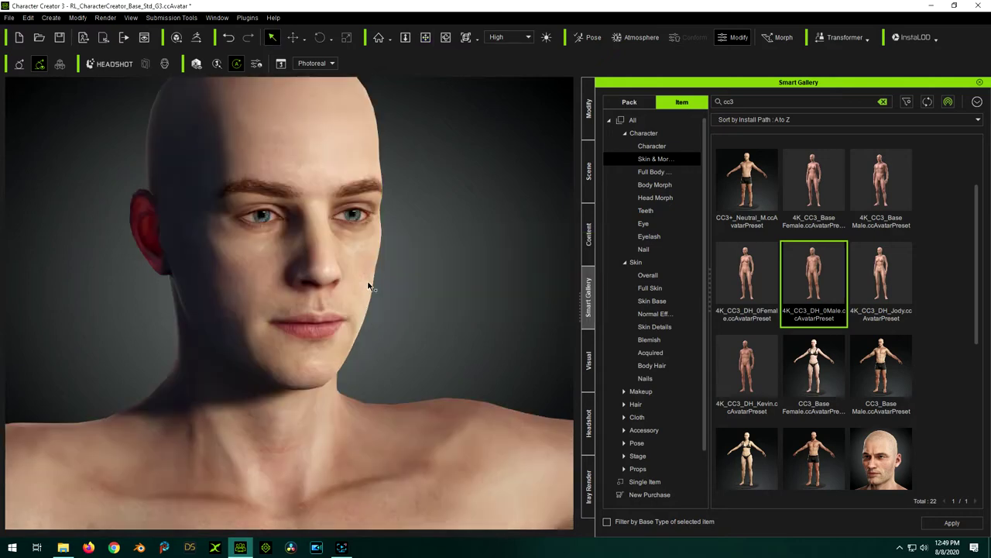
# Examine the face, neck and upper body of the male preset character from different distances and angles.
pyautogui.scroll(-5, 372, 227)
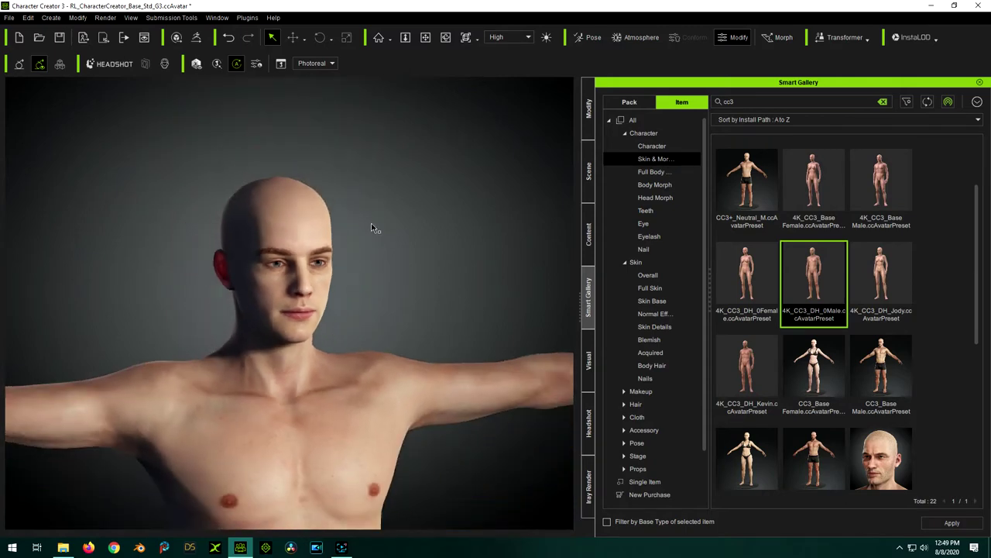
pyautogui.moveTo(396, 323); pyautogui.dragTo(402, 195, button='middle')
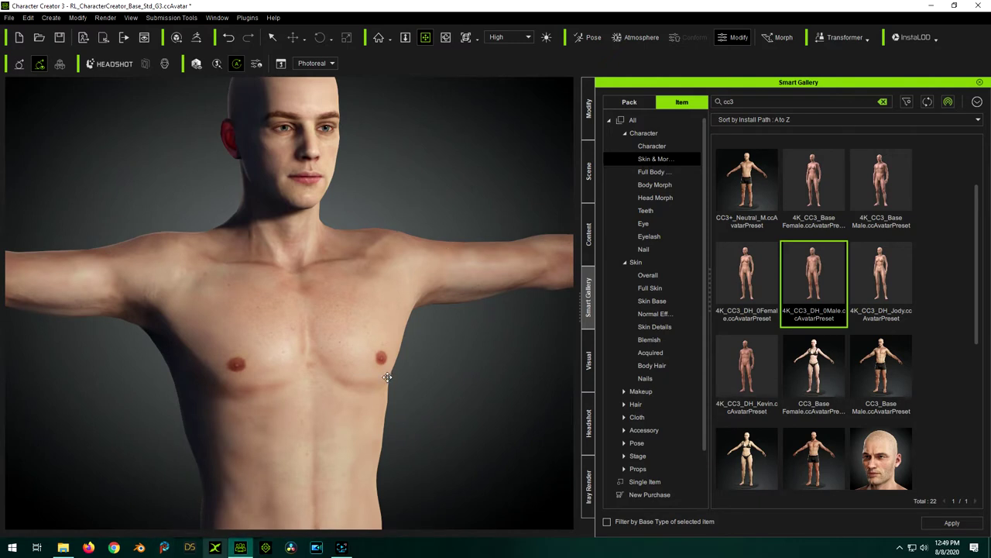
pyautogui.moveTo(390, 221); pyautogui.dragTo(391, 288, button='middle')
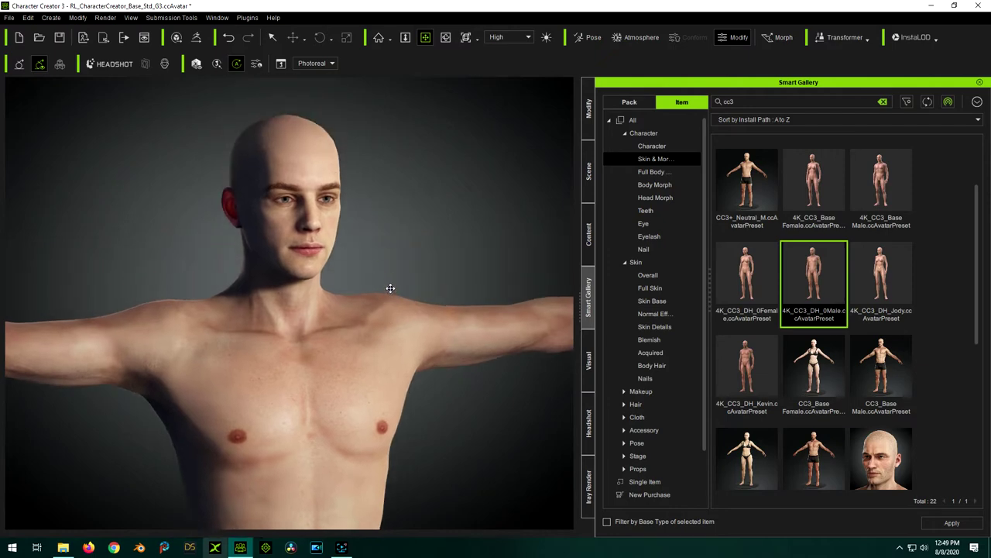
pyautogui.moveTo(365, 178); pyautogui.dragTo(380, 237, button='right')
pyautogui.scroll(3, 380, 237)
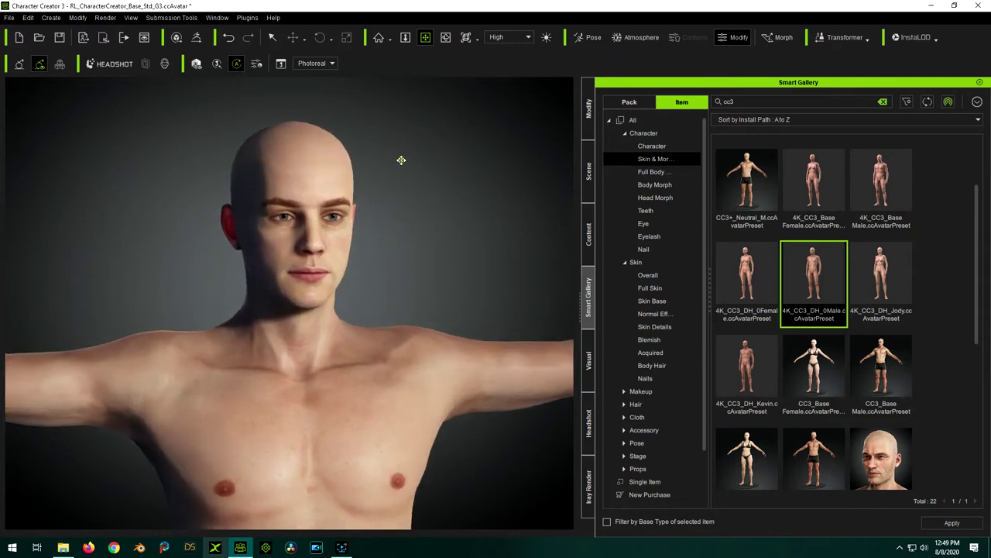
pyautogui.moveTo(401, 160); pyautogui.dragTo(379, 162, button='right')
pyautogui.moveTo(394, 219); pyautogui.dragTo(402, 220, button='right')
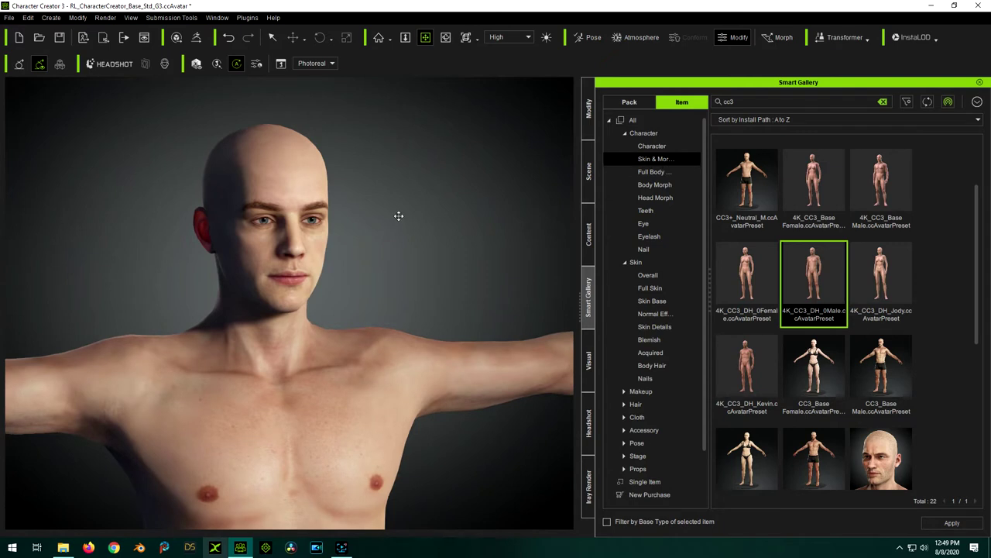
pyautogui.scroll(-2, 392, 189)
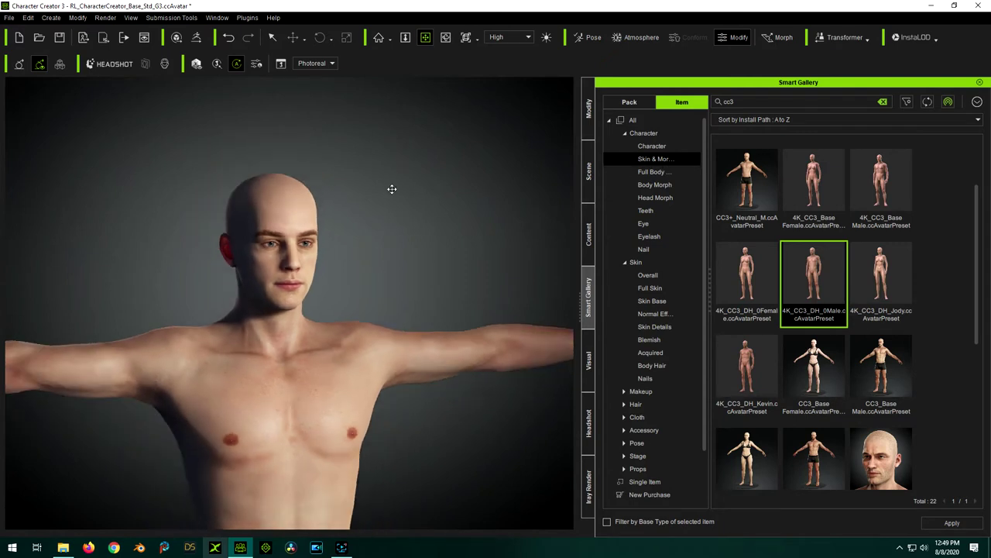
pyautogui.moveTo(396, 321); pyautogui.dragTo(340, 191, button='right')
pyautogui.scroll(5, 340, 191)
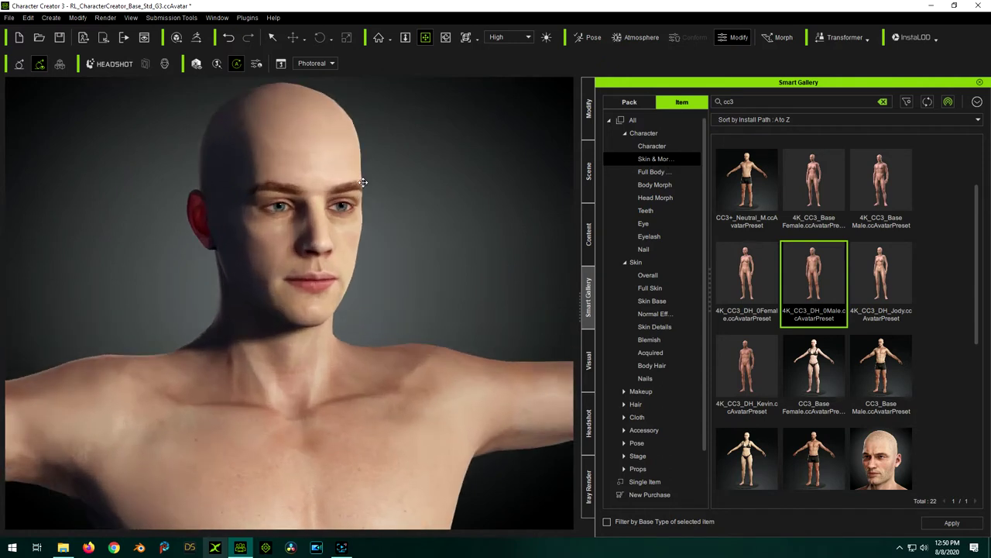
pyautogui.moveTo(364, 181); pyautogui.dragTo(382, 191, button='middle')
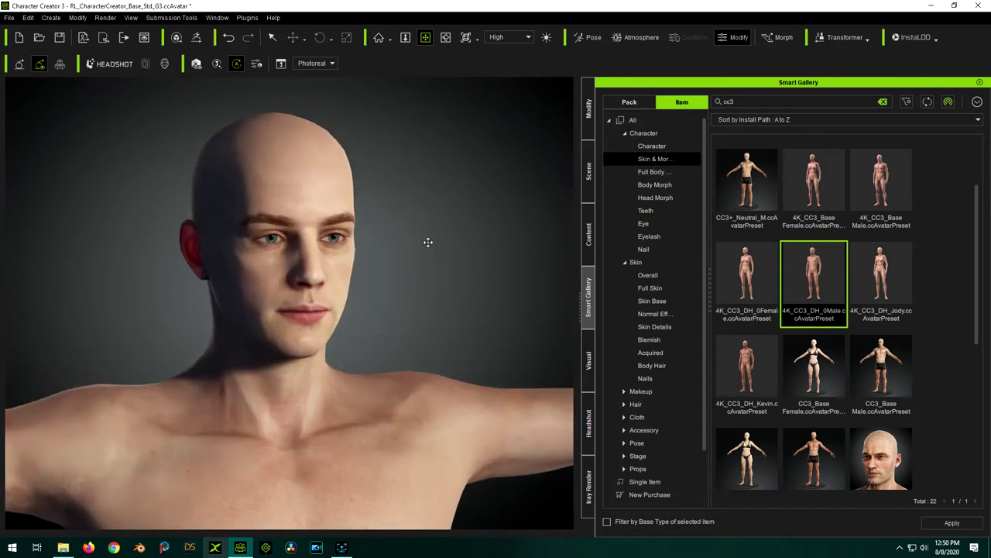
pyautogui.moveTo(352, 184); pyautogui.dragTo(348, 181, button='right')
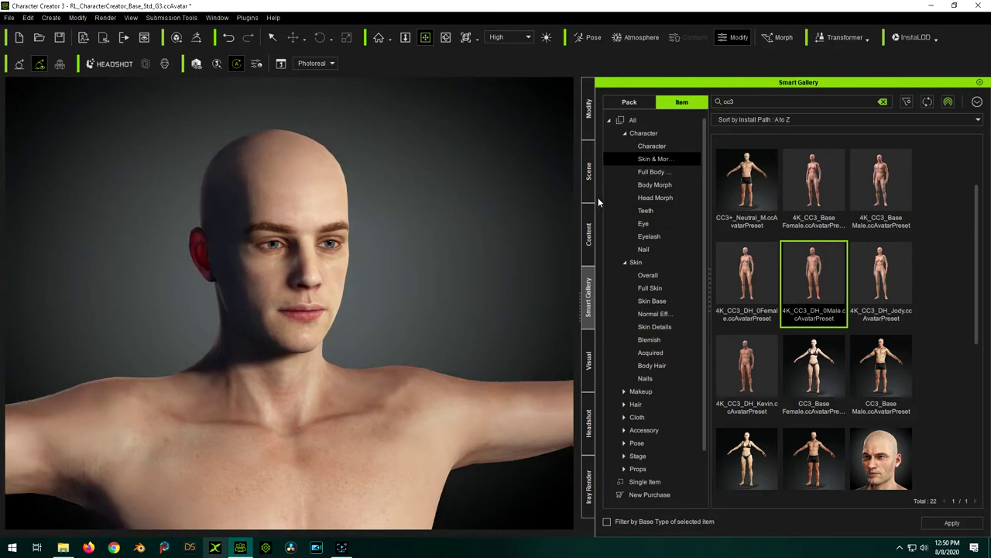
# Set the currently used CC3+_Neutral Male head and body morphs both to 0 and inspect the base shape.
pyautogui.click(588, 114)
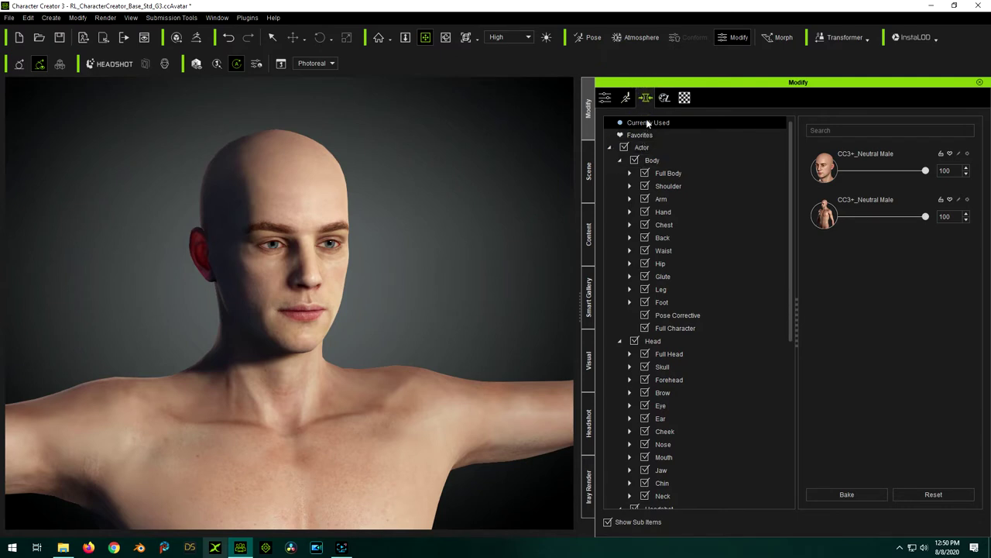
pyautogui.click(640, 122)
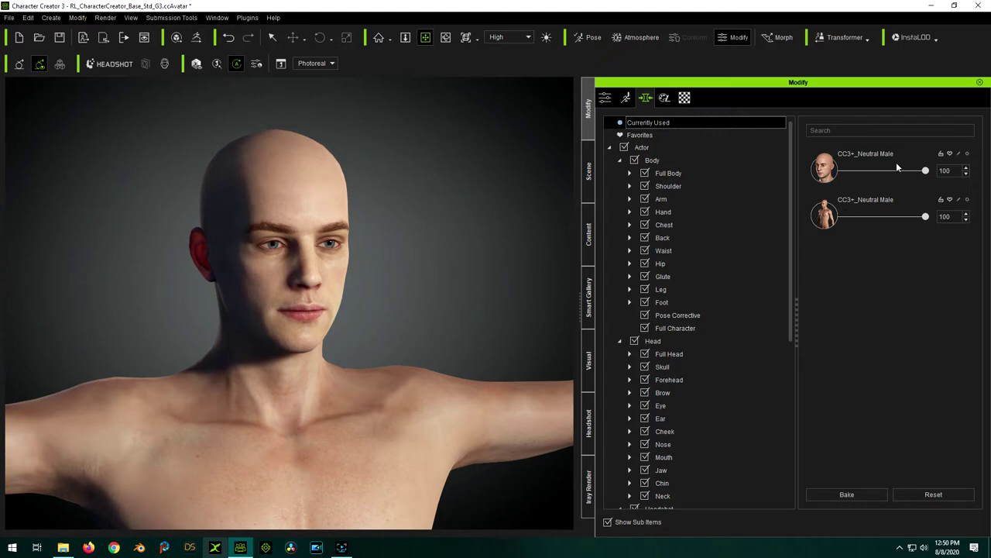
pyautogui.moveTo(925, 218); pyautogui.dragTo(844, 218)
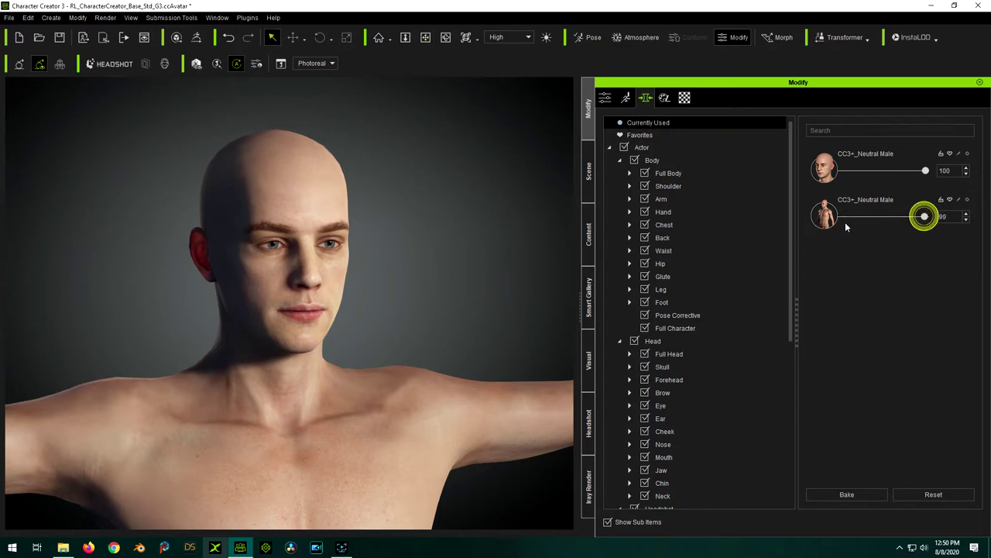
pyautogui.moveTo(924, 171); pyautogui.dragTo(795, 180)
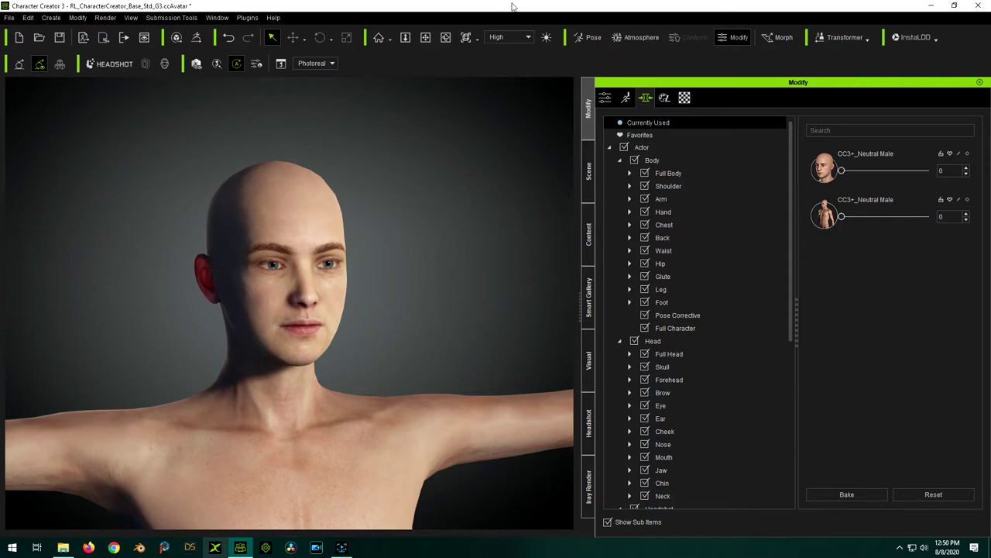
pyautogui.click(425, 37)
pyautogui.moveTo(407, 202); pyautogui.dragTo(446, 256)
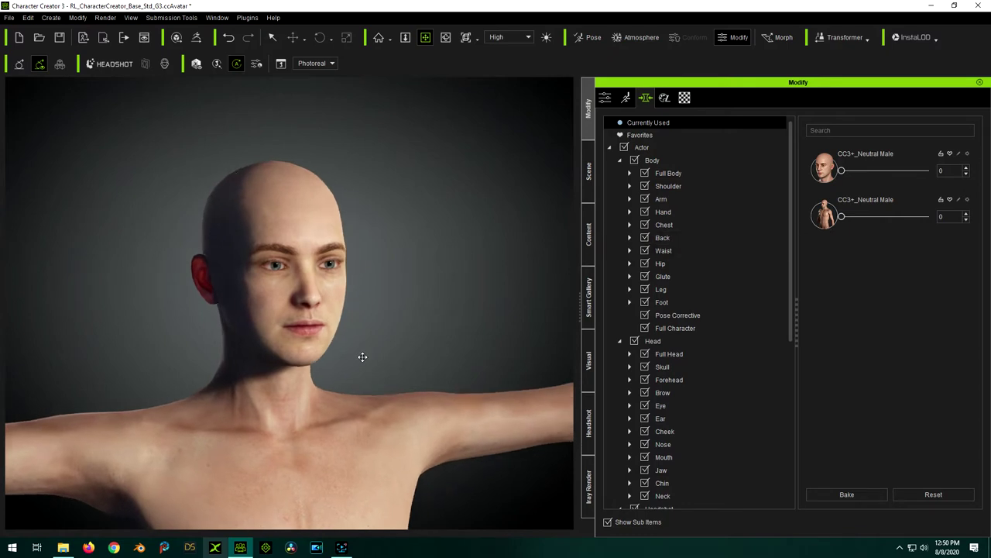
# Set the CC3+_Neutral Male body morph to 100.
pyautogui.click(841, 217)
pyautogui.moveTo(841, 219); pyautogui.dragTo(928, 216)
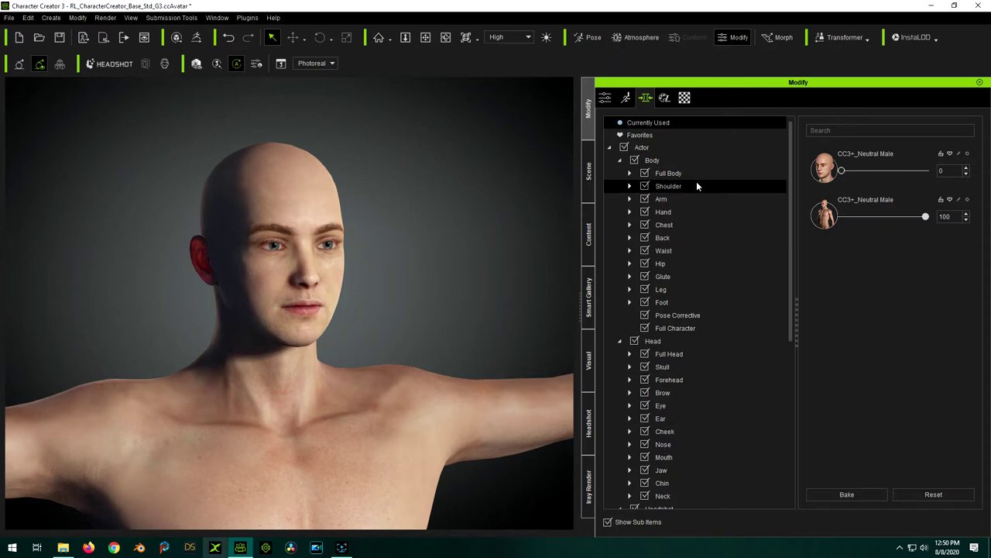
# Among the Full Head morphs, try CC3+_Kevin_Head at 100 and reduce it to 50.
pyautogui.click(664, 354)
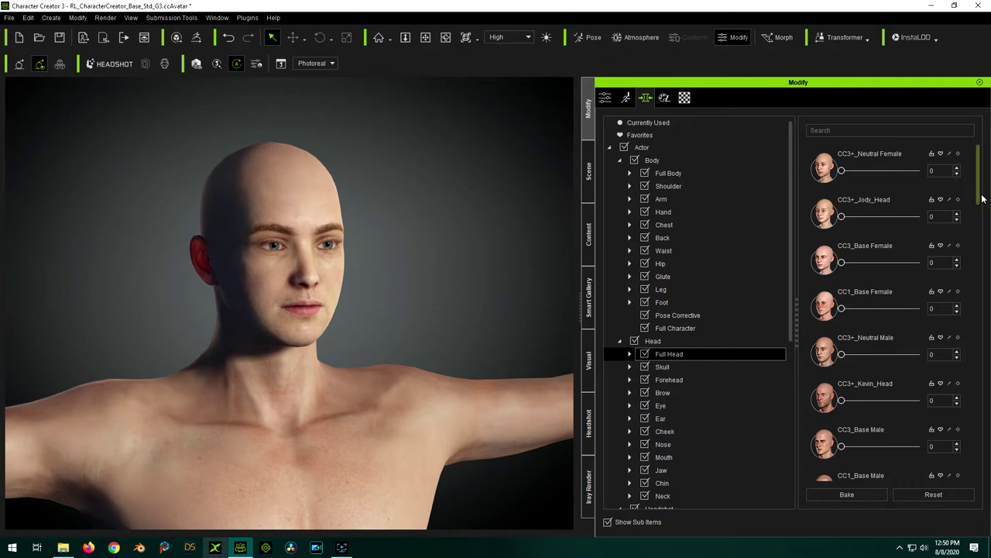
pyautogui.moveTo(978, 188); pyautogui.dragTo(978, 227)
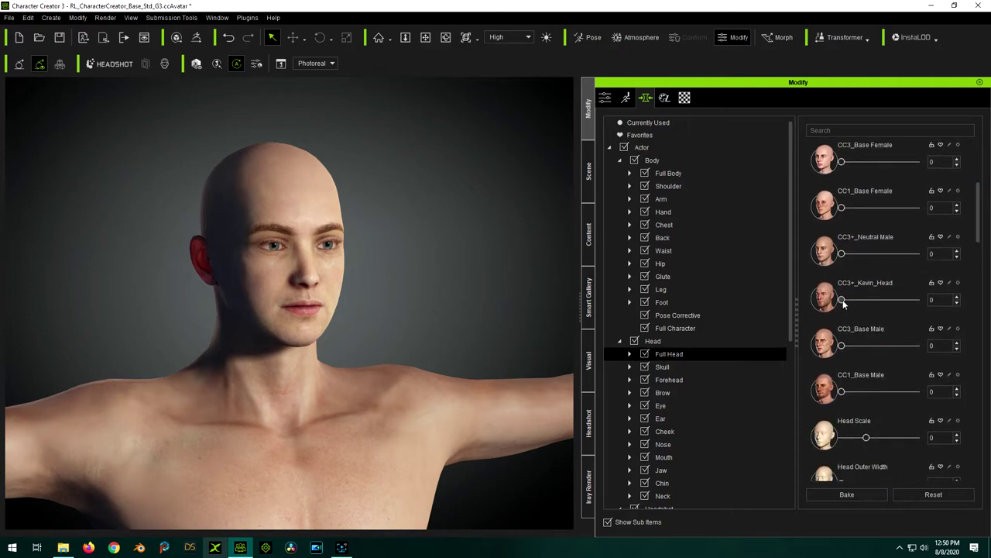
pyautogui.moveTo(843, 300); pyautogui.dragTo(938, 292)
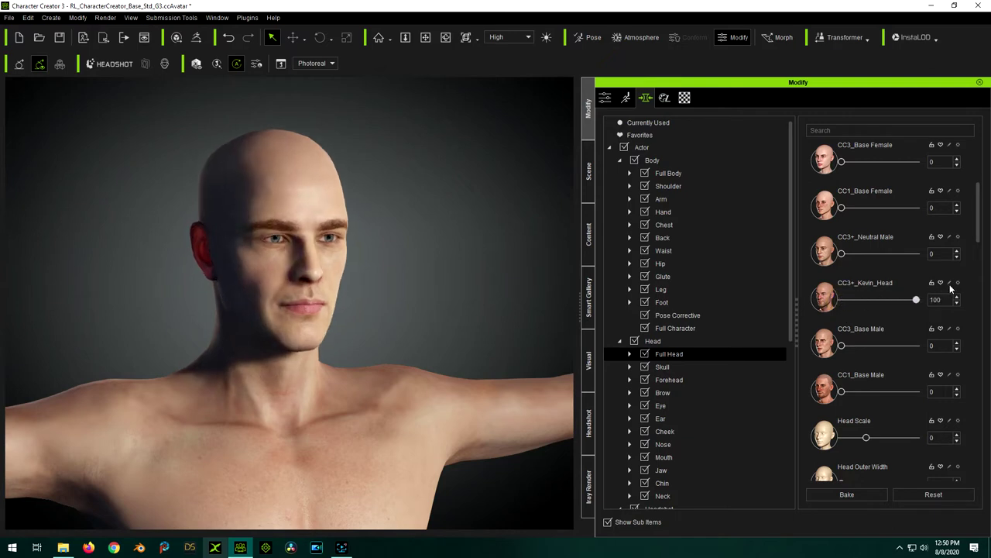
pyautogui.moveTo(916, 301); pyautogui.dragTo(882, 306)
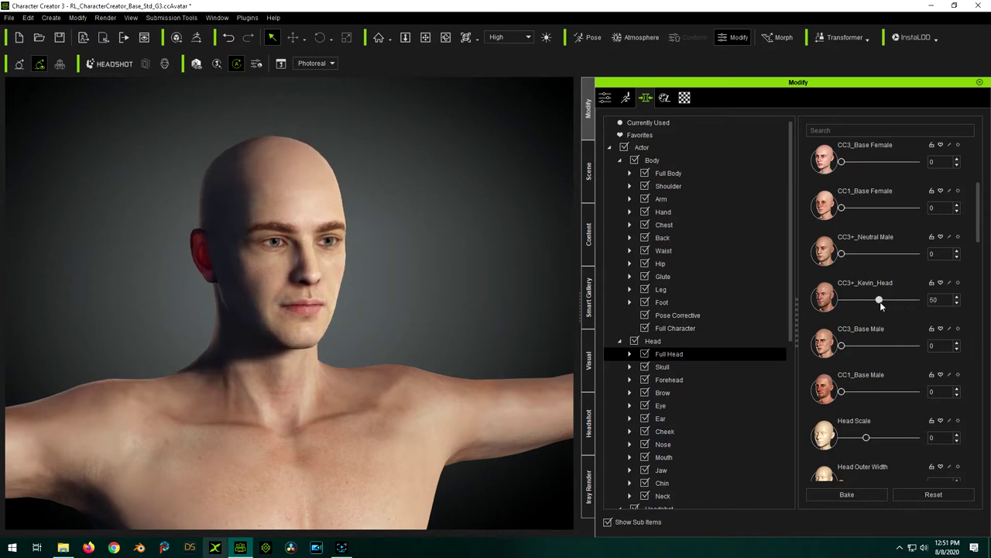
# Compare the face with the CC3+_Kevin_Head morph raised to 100 and lowered to 52.
pyautogui.click(425, 37)
pyautogui.moveTo(476, 236); pyautogui.dragTo(447, 268)
pyautogui.moveTo(273, 204); pyautogui.dragTo(112, 311)
pyautogui.moveTo(342, 329); pyautogui.dragTo(348, 328)
pyautogui.moveTo(880, 301); pyautogui.dragTo(962, 306)
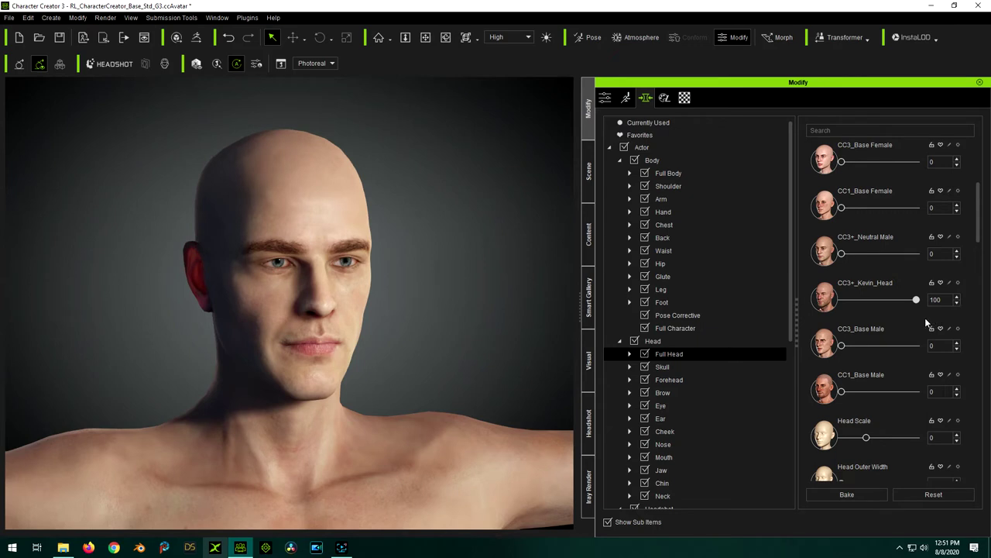
pyautogui.moveTo(914, 301); pyautogui.dragTo(881, 315)
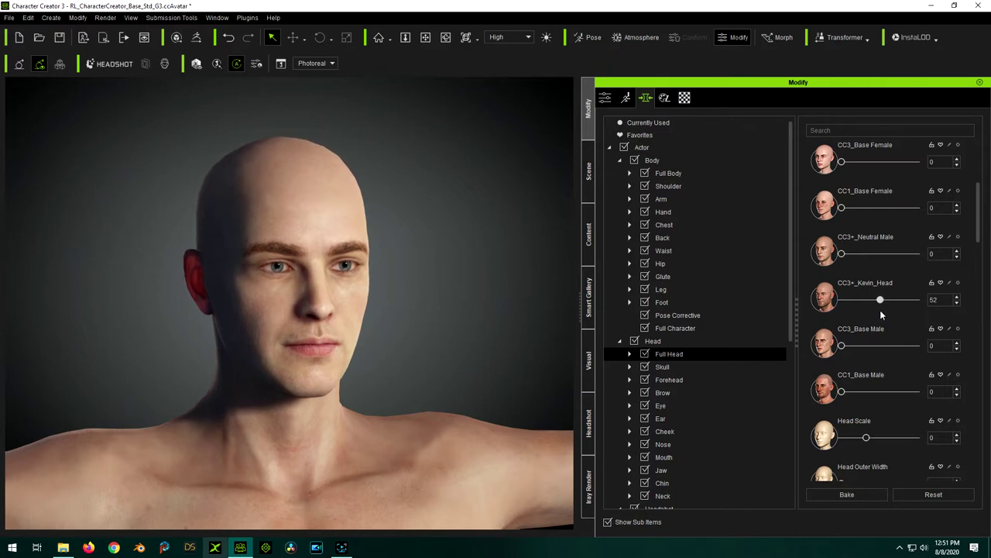
pyautogui.scroll(-2, 305, 301)
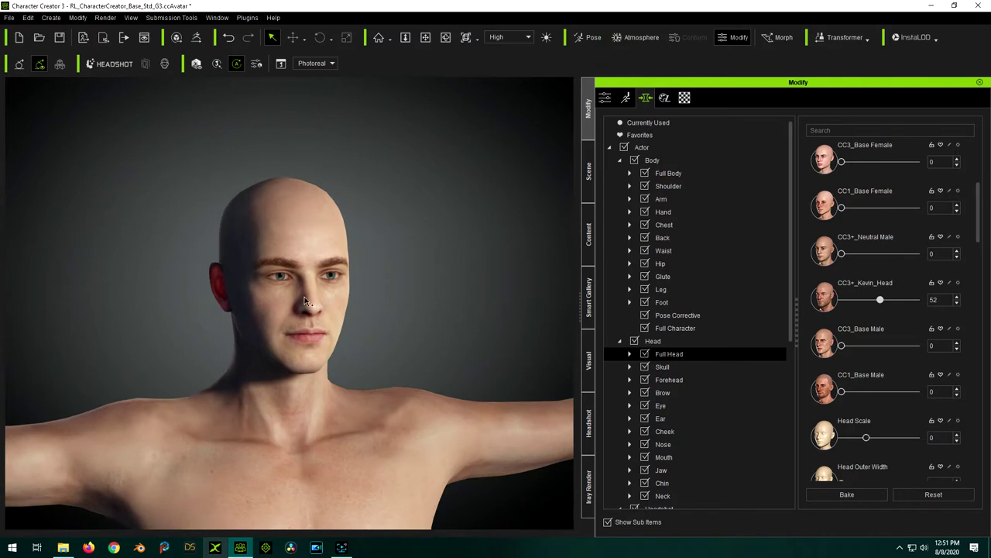
pyautogui.scroll(2, 332, 323)
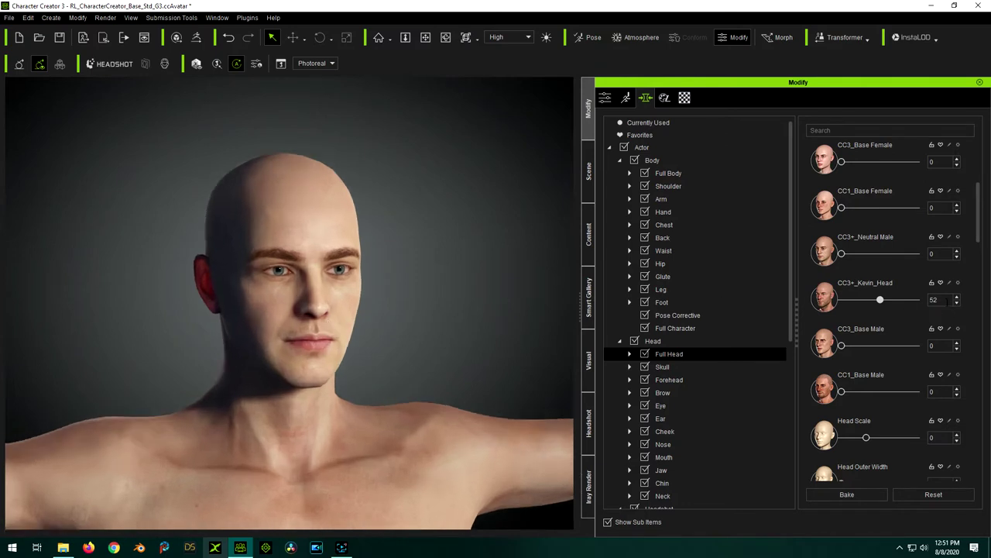
# Set the CC3+_Kevin_Head morph to exactly 50 and inspect the blended face from several angles.
pyautogui.click(946, 301)
pyautogui.click(425, 37)
pyautogui.moveTo(445, 294); pyautogui.dragTo(380, 319)
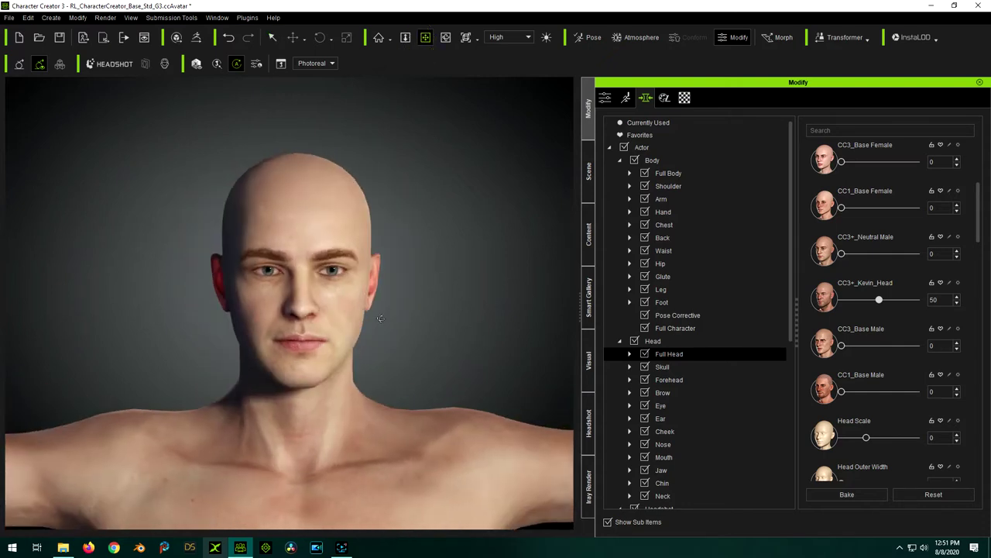
pyautogui.moveTo(277, 341); pyautogui.dragTo(380, 311)
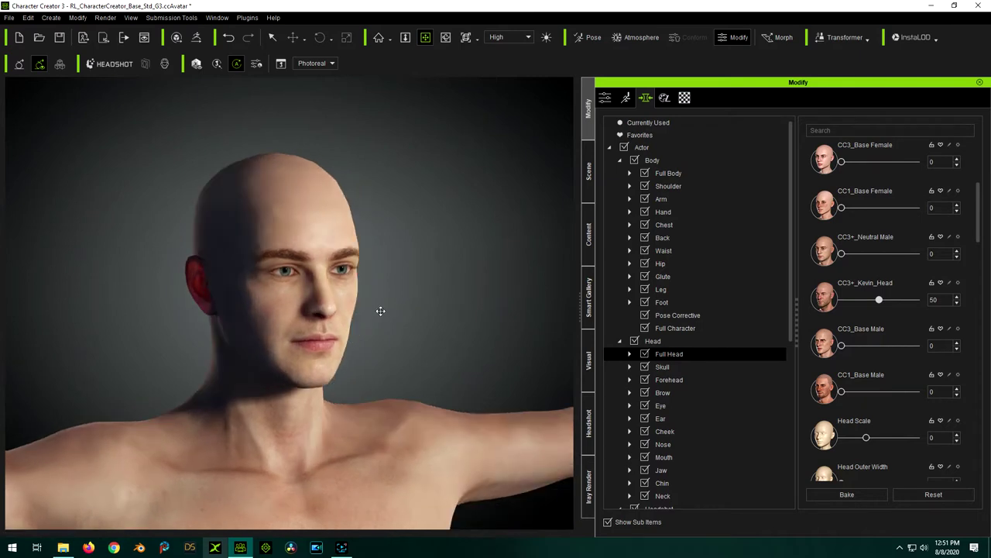
pyautogui.moveTo(392, 259); pyautogui.dragTo(392, 362)
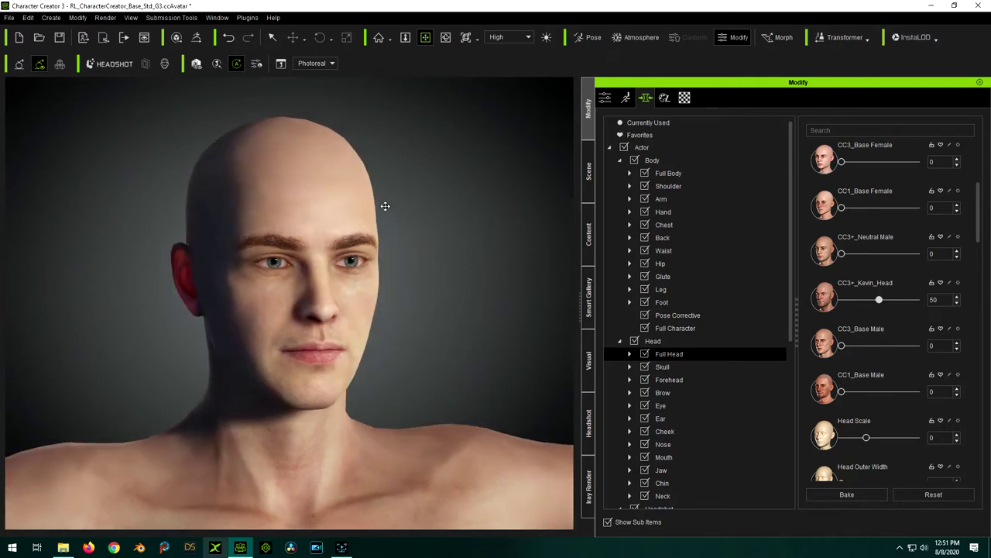
pyautogui.moveTo(301, 137); pyautogui.dragTo(436, 232)
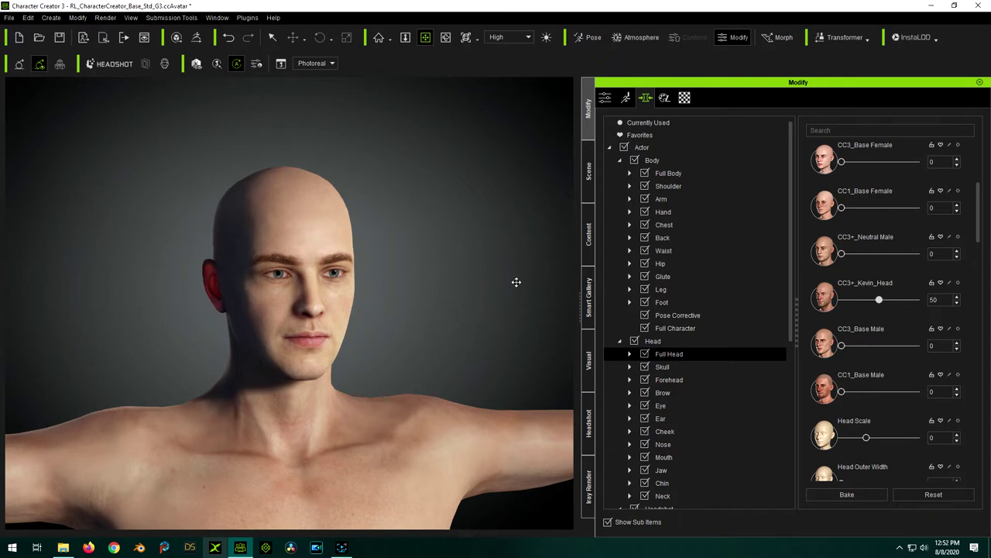
# Clear the cc3 search filter in the Smart Gallery and put MS02_Shoes from the cloth shoes category on the character.
pyautogui.click(586, 292)
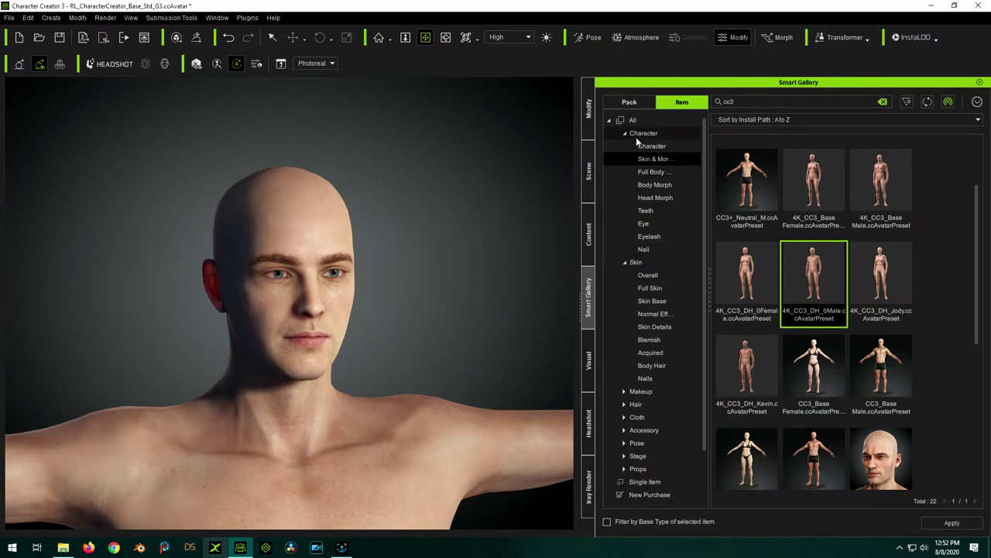
pyautogui.click(624, 416)
pyautogui.scroll(-5, 633, 315)
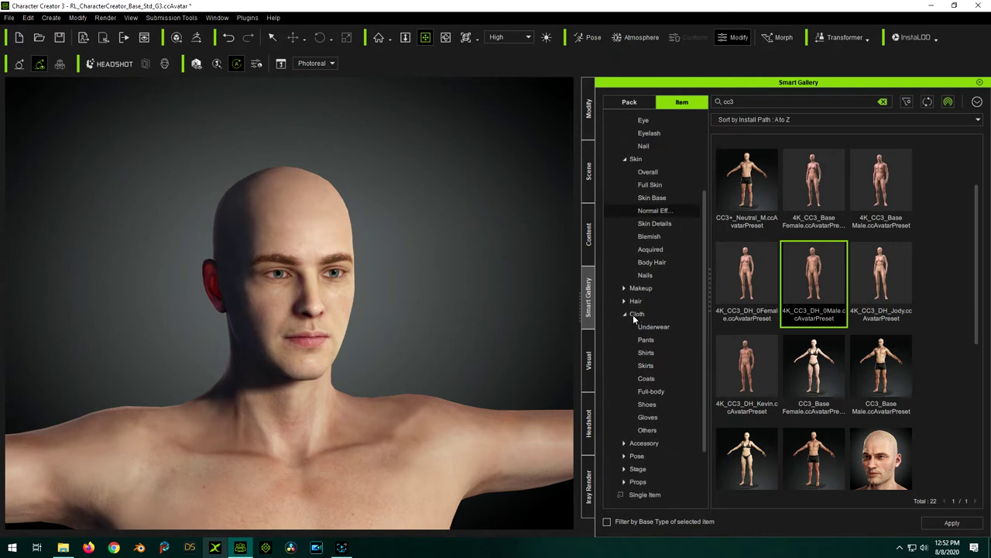
pyautogui.scroll(-1, 632, 315)
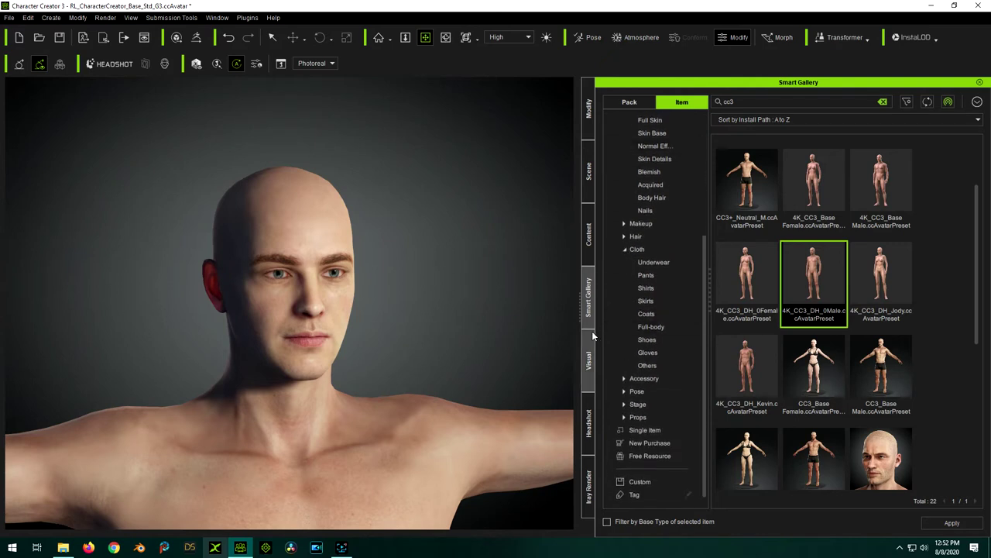
pyautogui.click(646, 275)
pyautogui.click(652, 340)
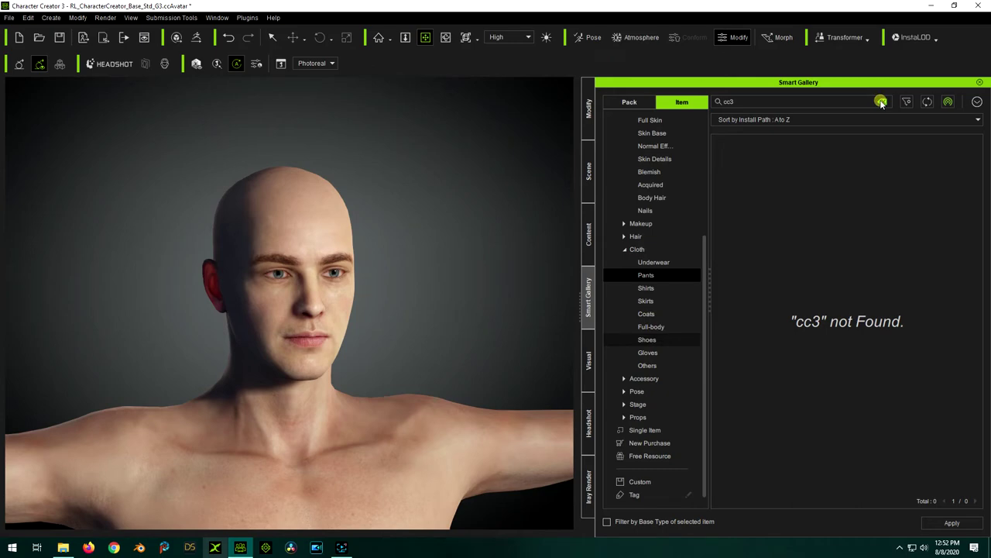
pyautogui.click(881, 103)
pyautogui.moveTo(978, 200); pyautogui.dragTo(959, 487)
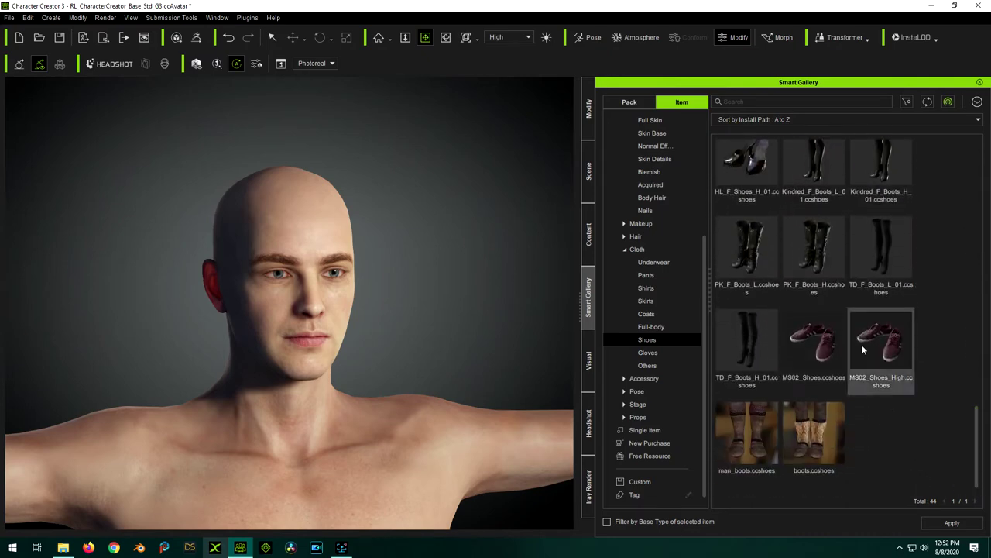
pyautogui.doubleClick(822, 341)
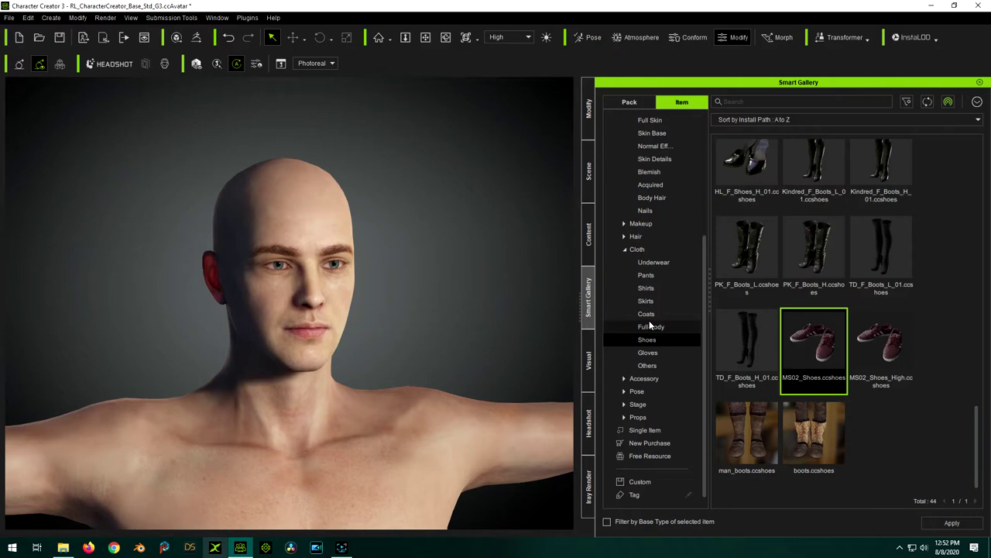
# Put the Jeans_A pants from the cloth category on the character with the Keep Cloth Shape option.
pyautogui.click(646, 275)
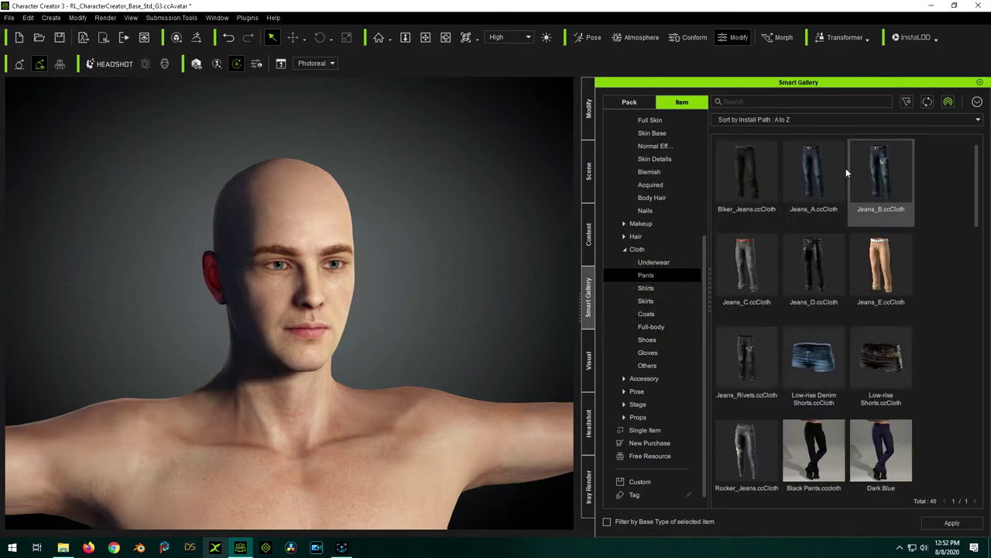
pyautogui.doubleClick(820, 167)
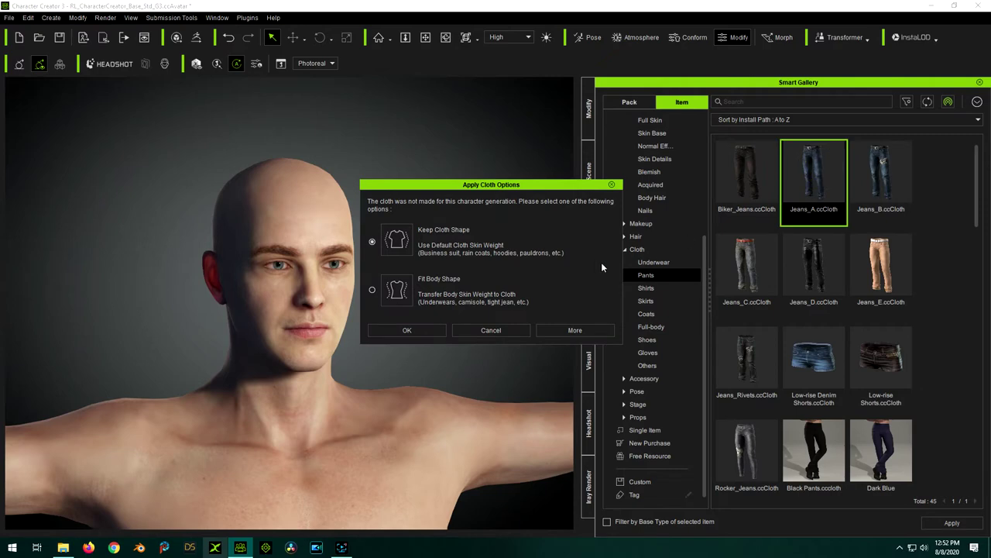
pyautogui.click(412, 330)
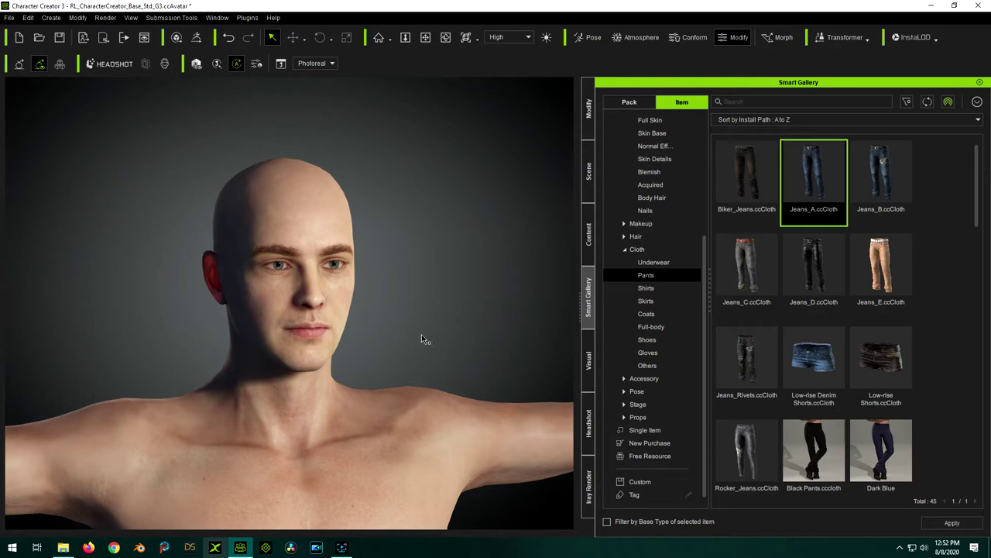
# Find MS02_Upper_High among the cloth shirts and put it on the character.
pyautogui.click(637, 301)
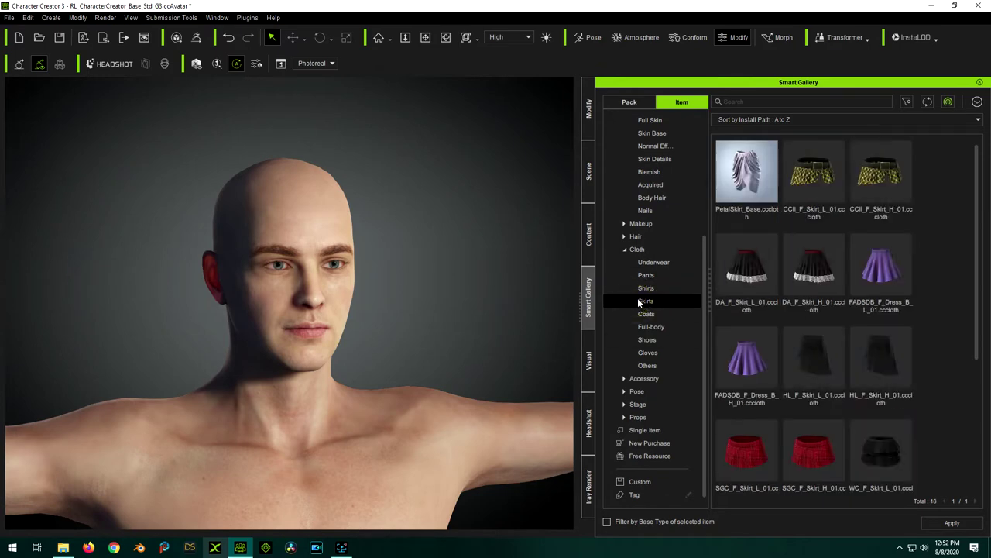
pyautogui.moveTo(975, 214)
pyautogui.mouseDown()
pyautogui.moveTo(975, 344)
pyautogui.moveTo(984, 200)
pyautogui.mouseUp()
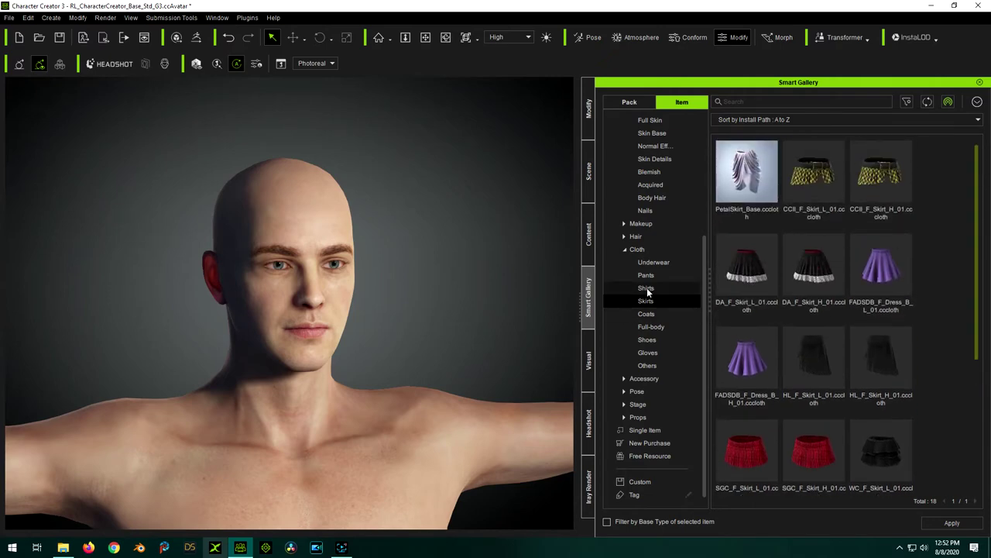
pyautogui.click(646, 287)
pyautogui.moveTo(974, 179); pyautogui.dragTo(976, 468)
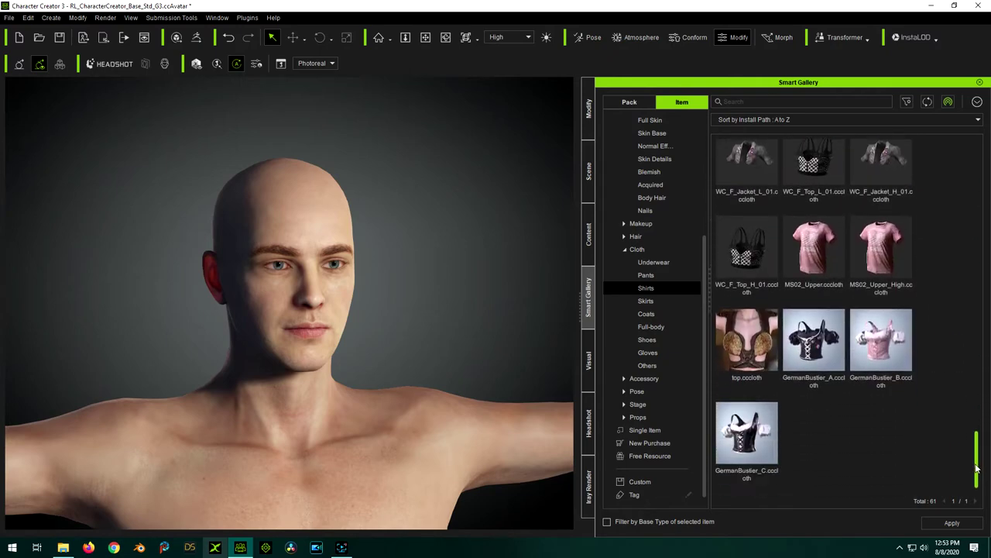
pyautogui.doubleClick(887, 239)
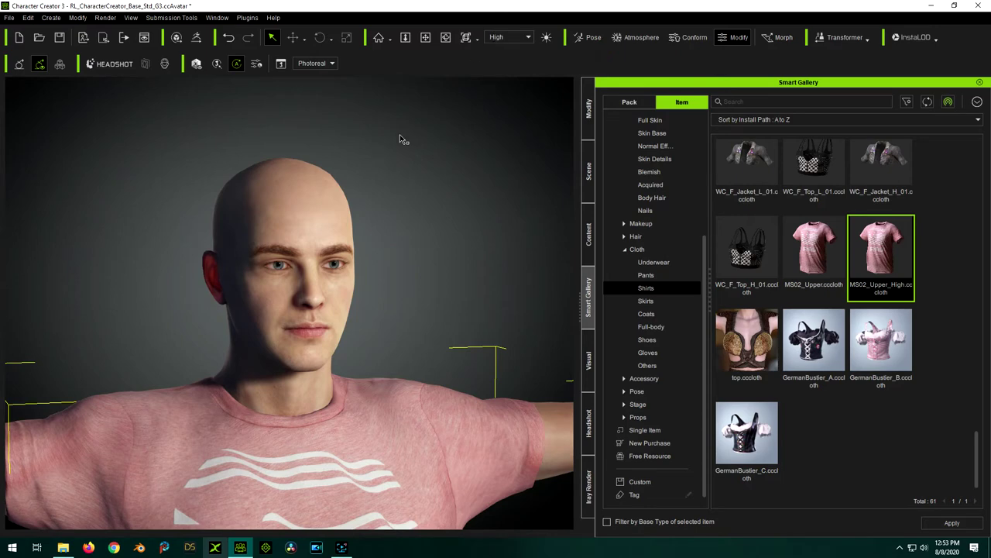
# Inspect the dressed character from head to shoes, checking the fit of the T-shirt, jeans and face.
pyautogui.scroll(-5, 402, 137)
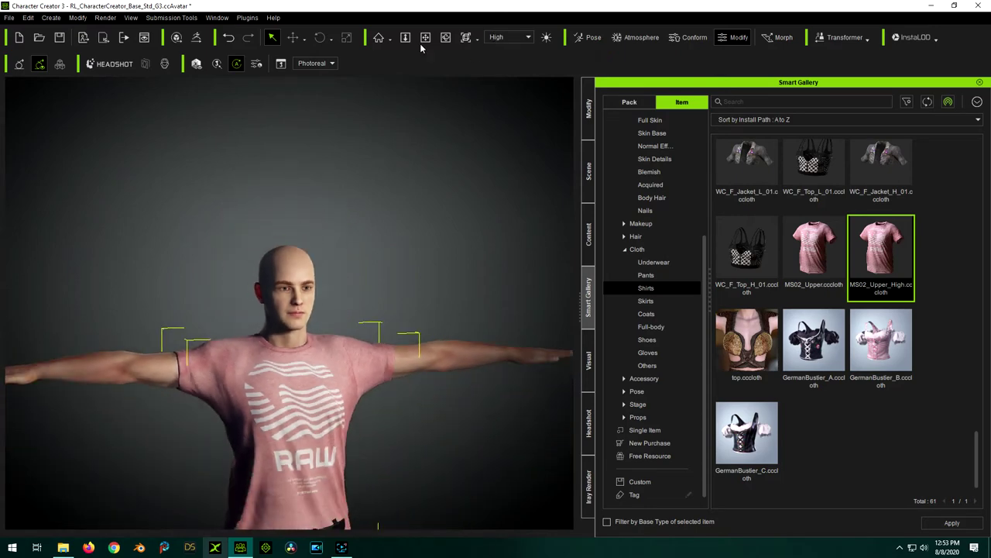
pyautogui.click(426, 37)
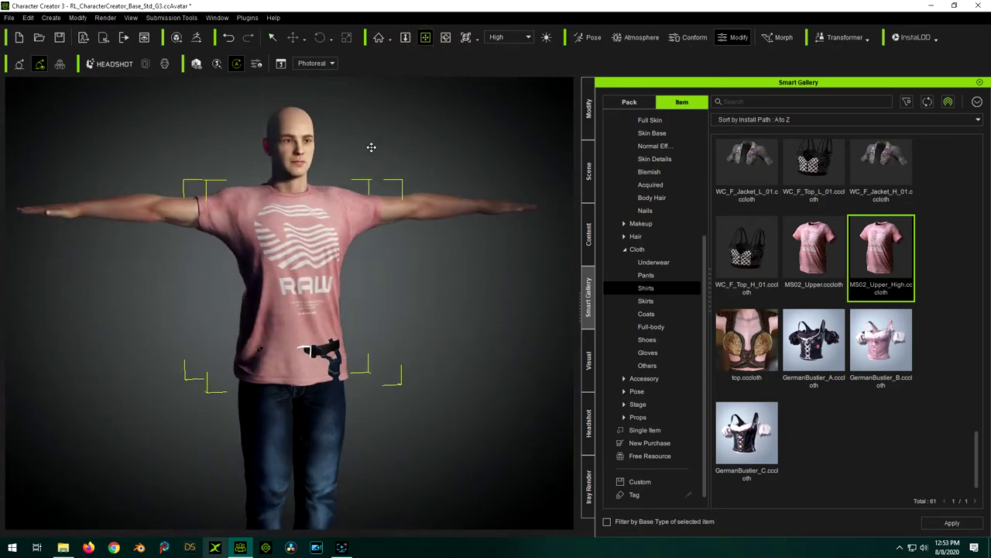
pyautogui.scroll(3, 377, 344)
pyautogui.moveTo(379, 346); pyautogui.dragTo(407, 371, button='middle')
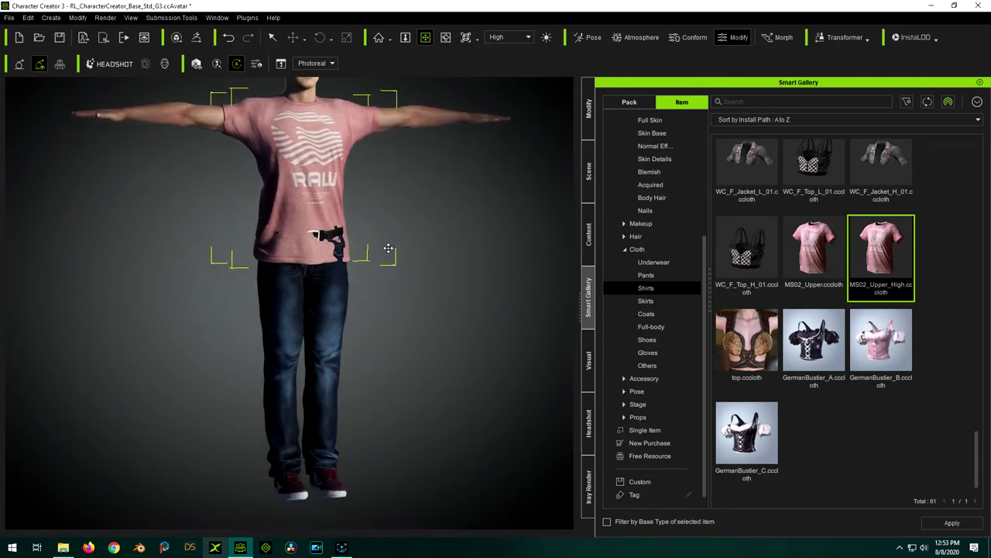
pyautogui.scroll(3, 400, 335)
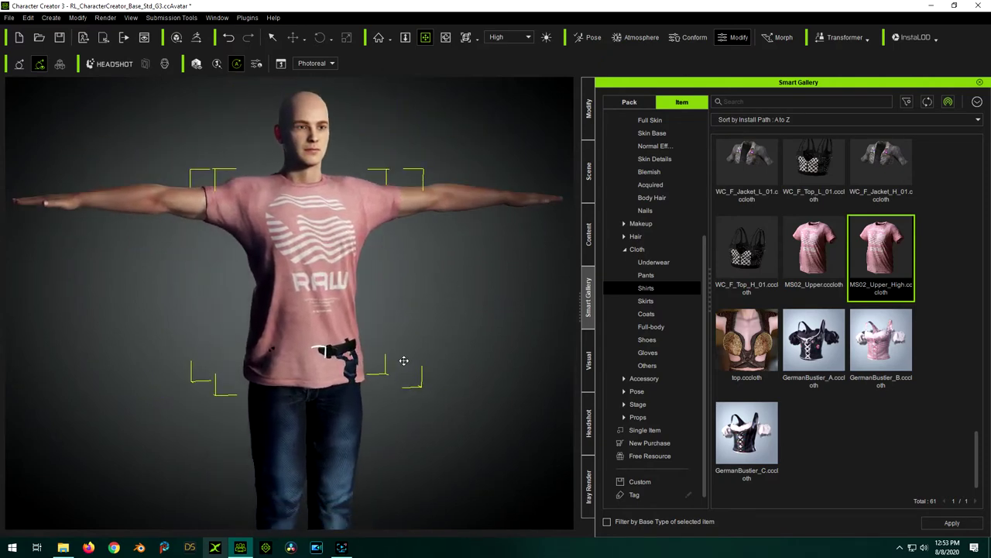
pyautogui.moveTo(404, 360); pyautogui.dragTo(313, 295, button='right')
pyautogui.scroll(3, 301, 145)
pyautogui.scroll(5, 365, 203)
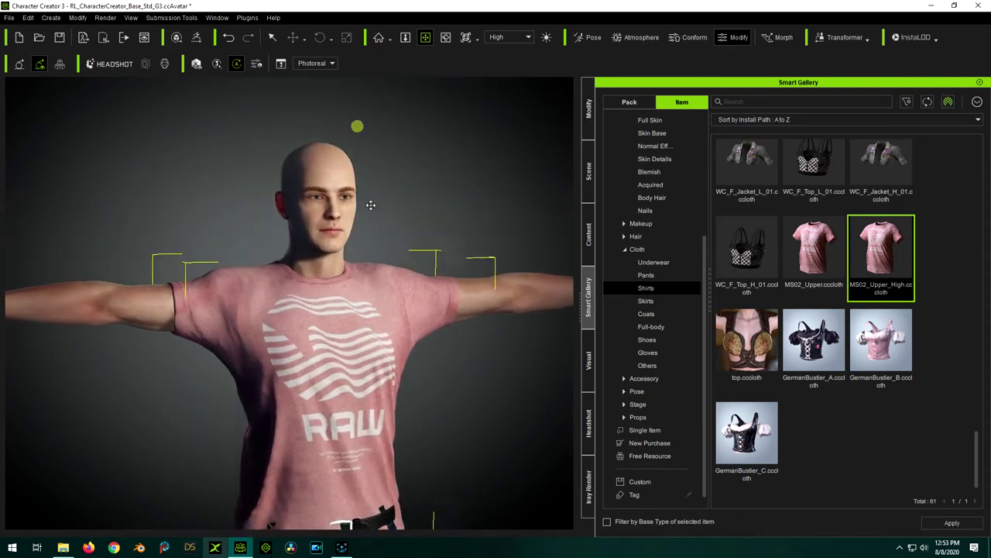
pyautogui.moveTo(425, 137)
pyautogui.mouseDown(button='middle')
pyautogui.moveTo(391, 200)
pyautogui.moveTo(385, 238)
pyautogui.mouseUp(button='middle')
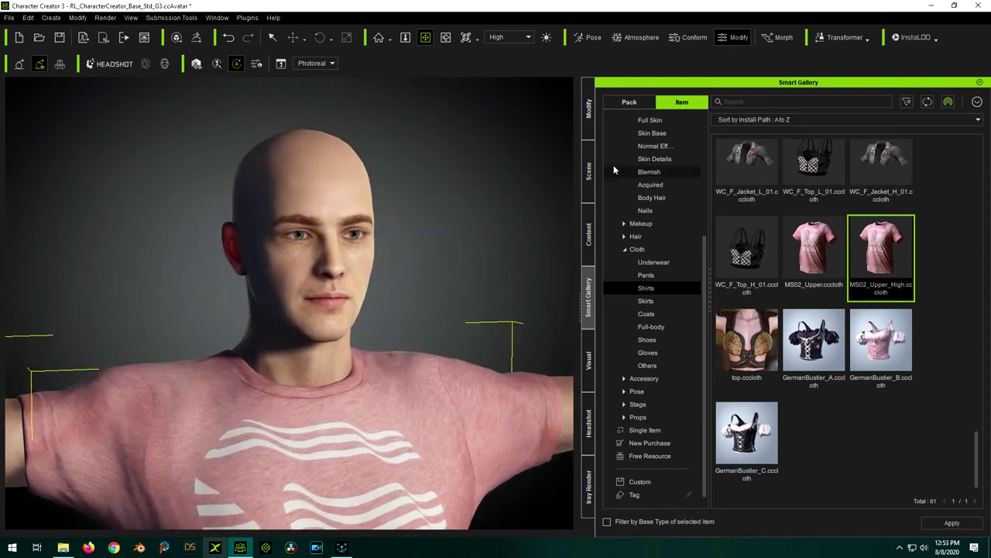
# Rename the CC3_Base avatar to Chuck in the scene list and change the option of its last Condition setting.
pyautogui.click(588, 166)
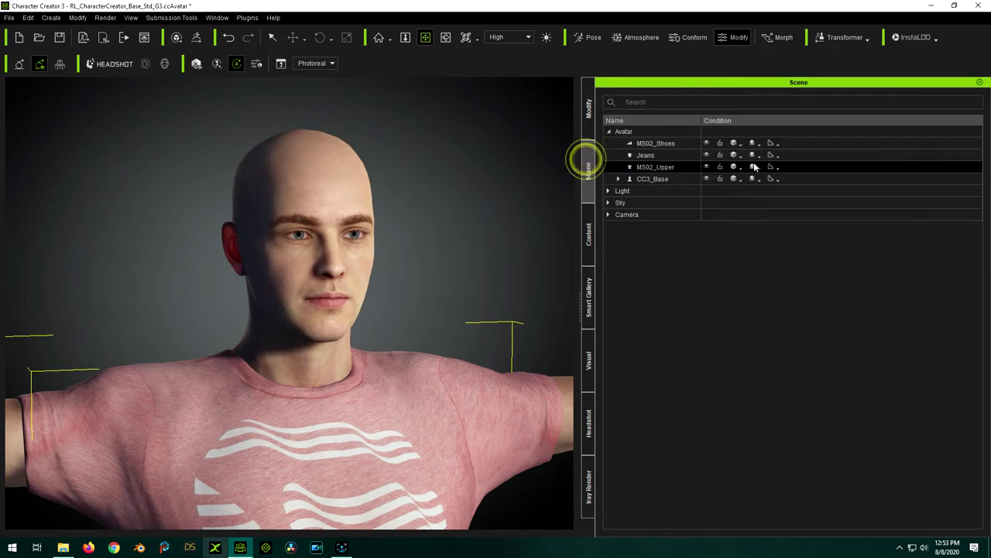
pyautogui.click(653, 179)
pyautogui.click(653, 179)
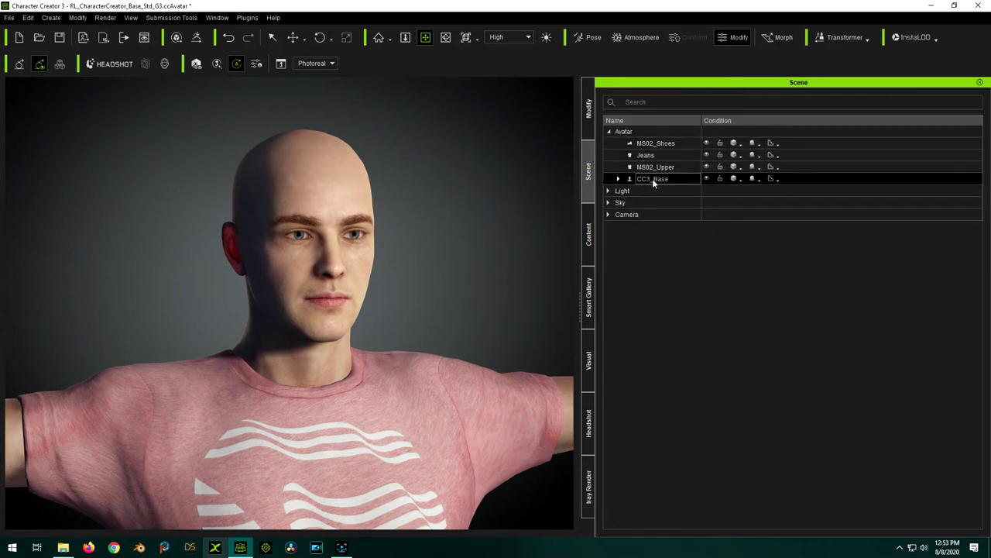
pyautogui.doubleClick(652, 178)
pyautogui.write('C')
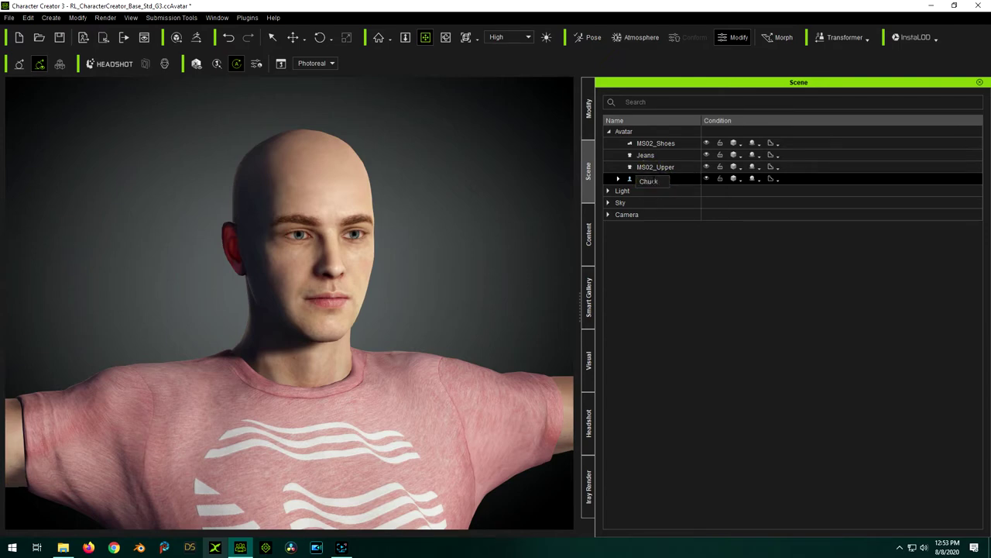
pyautogui.write('huck')
pyautogui.press('Return')
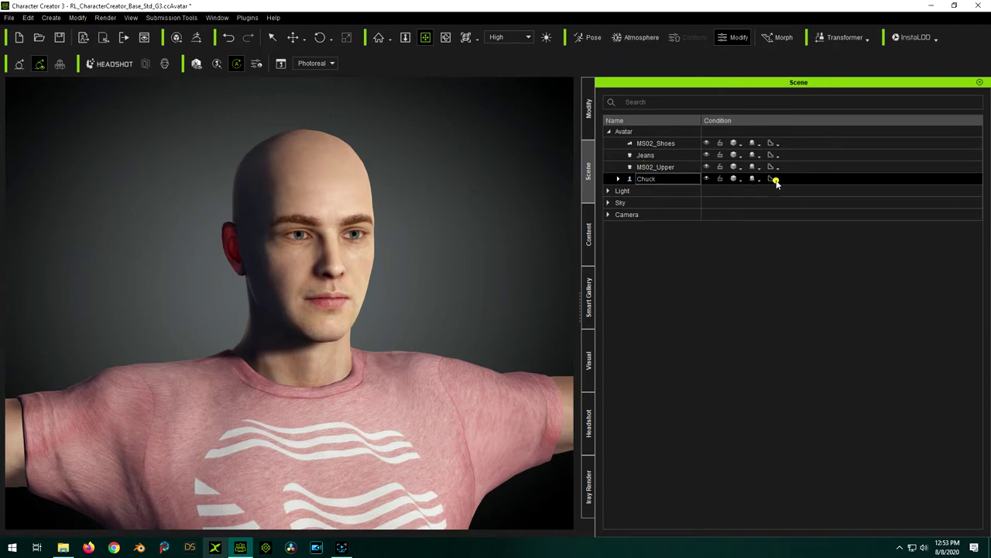
pyautogui.click(775, 179)
pyautogui.click(798, 220)
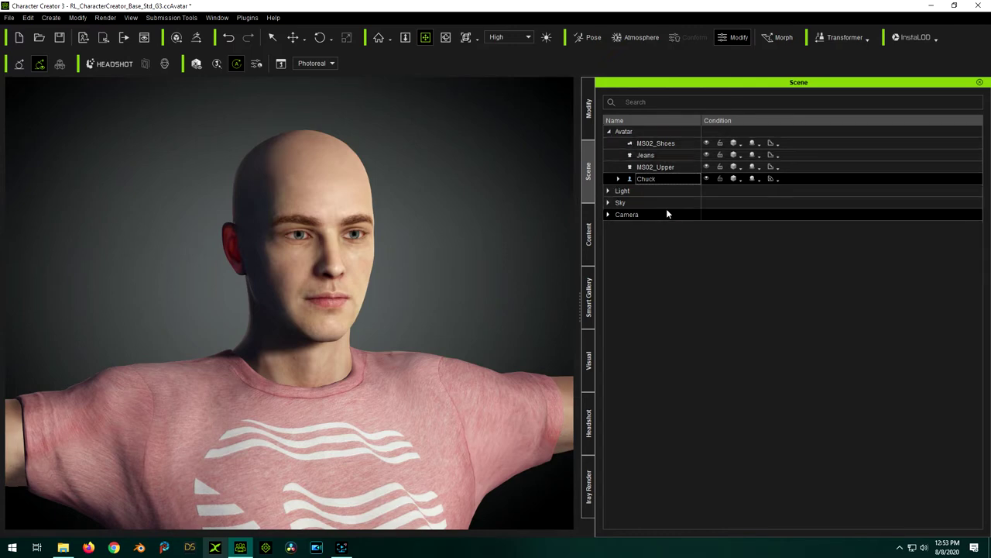
# Save the project under the new name Chuck1 in the Reallusion Projects folder.
pyautogui.click(10, 17)
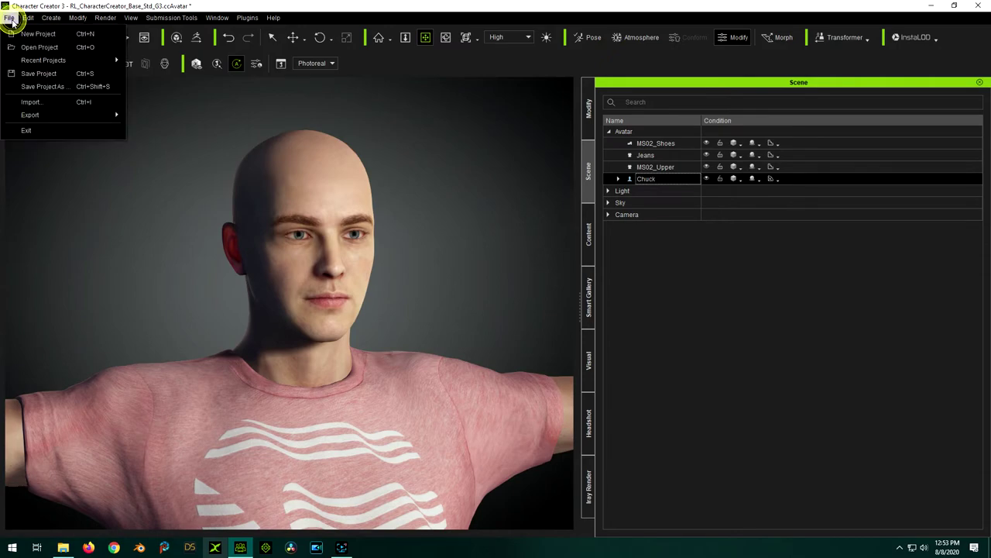
pyautogui.click(40, 87)
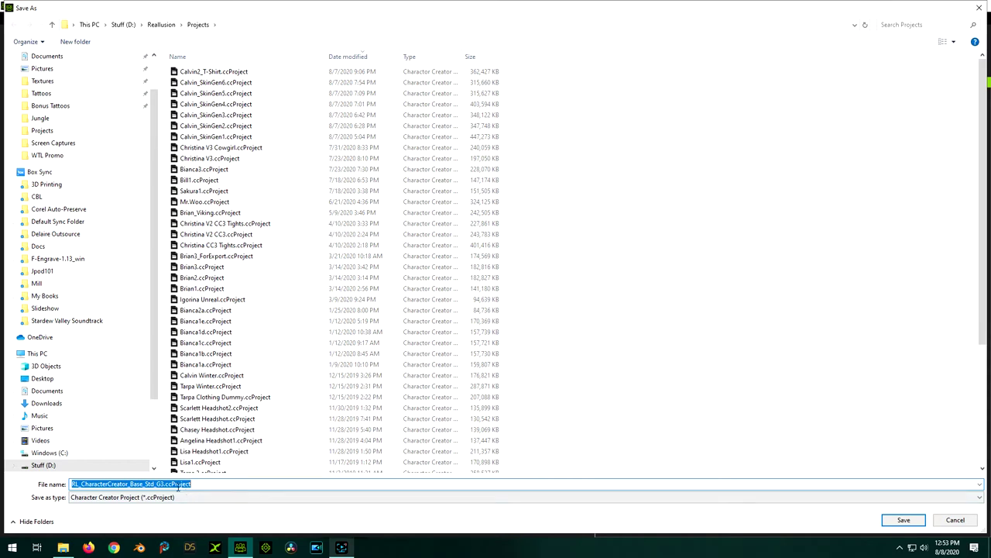
pyautogui.write('Chuck1')
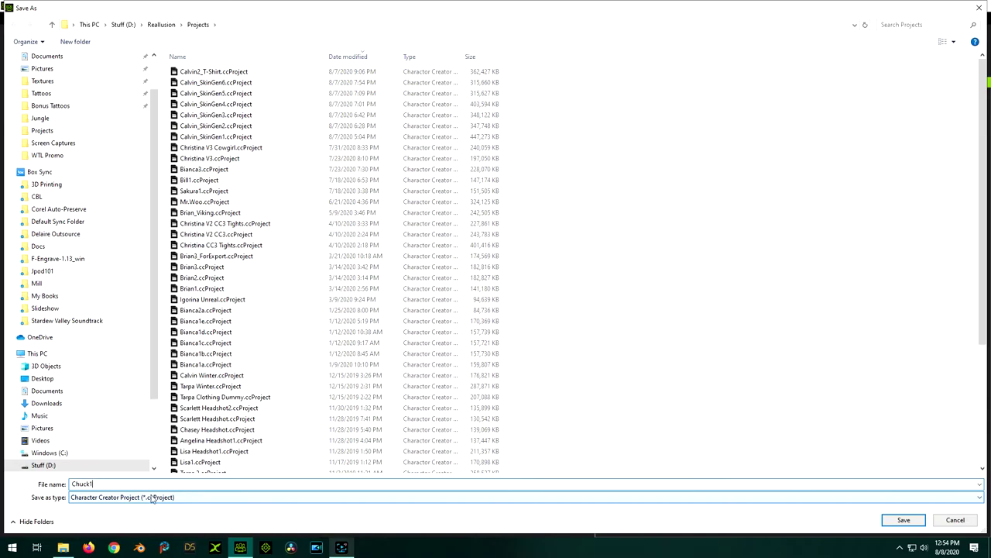
pyautogui.press('Return')
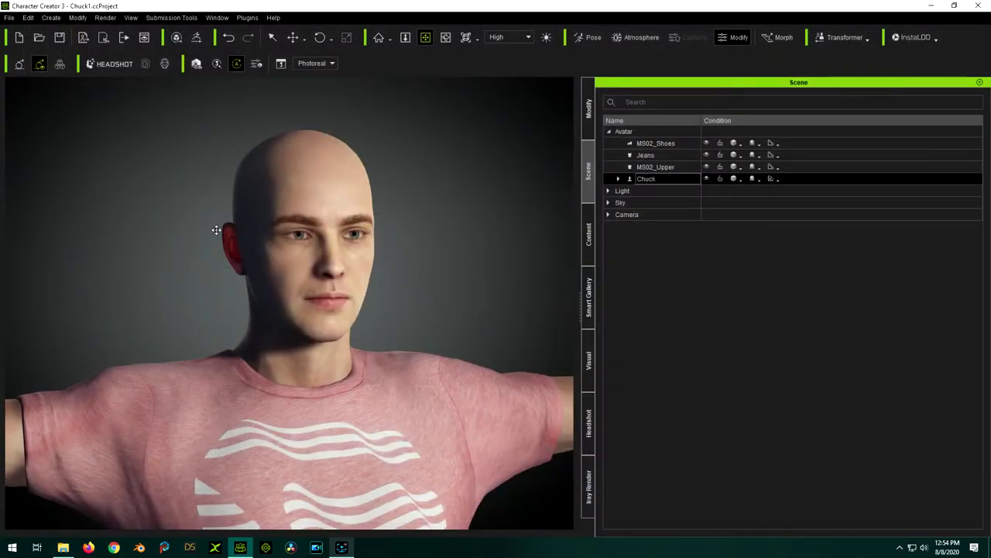
# Put the Short Hair hairstyle from the hair category on the character and check it from the front.
pyautogui.scroll(-5, 283, 194)
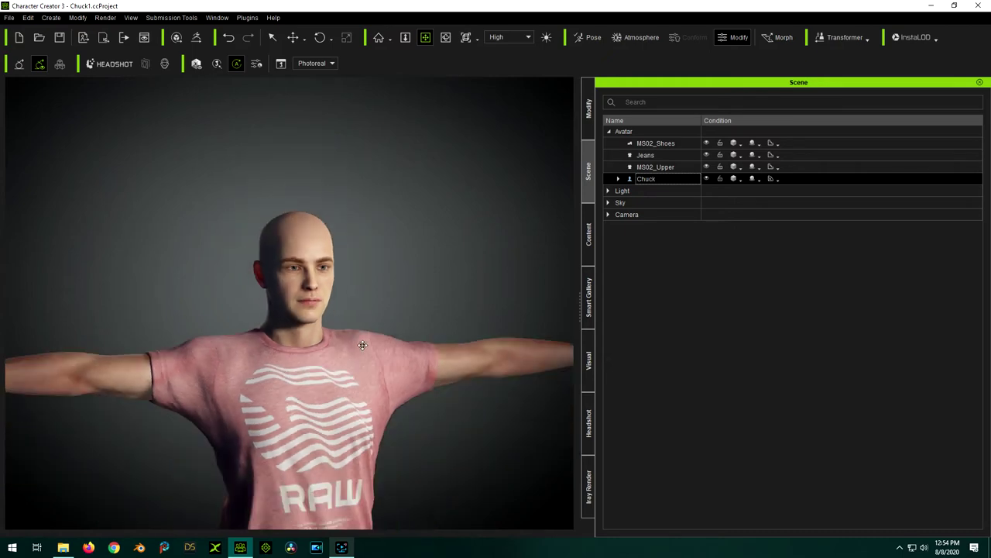
pyautogui.click(588, 291)
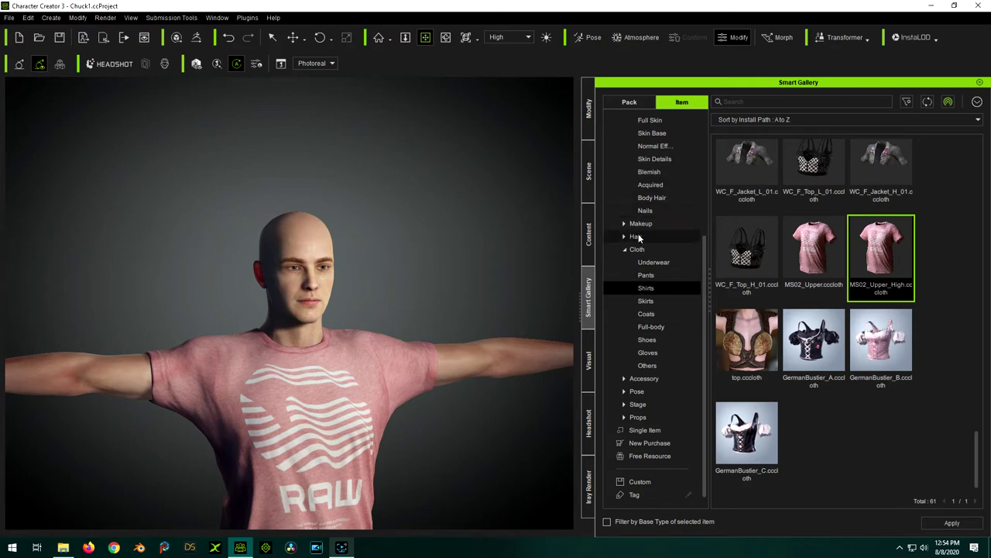
pyautogui.click(634, 236)
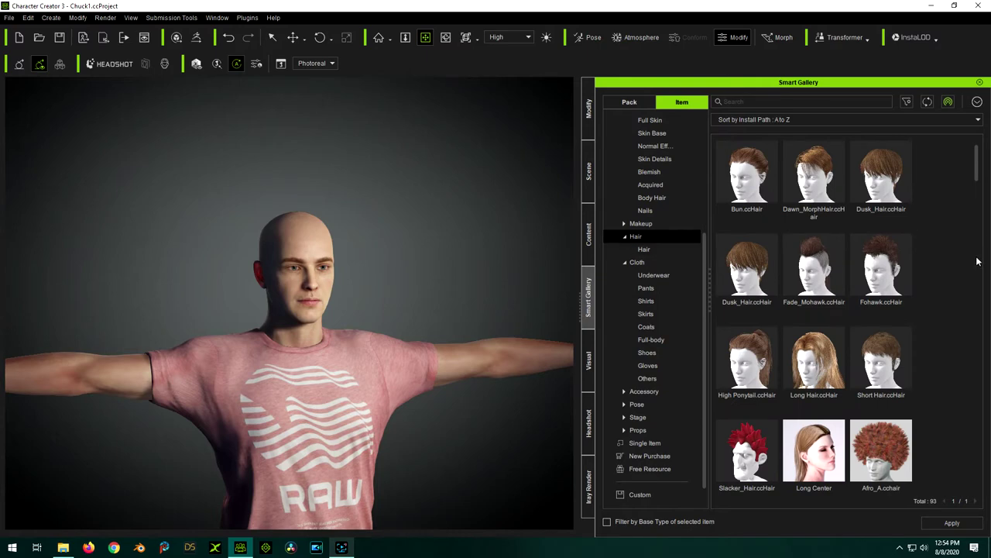
pyautogui.click(890, 364)
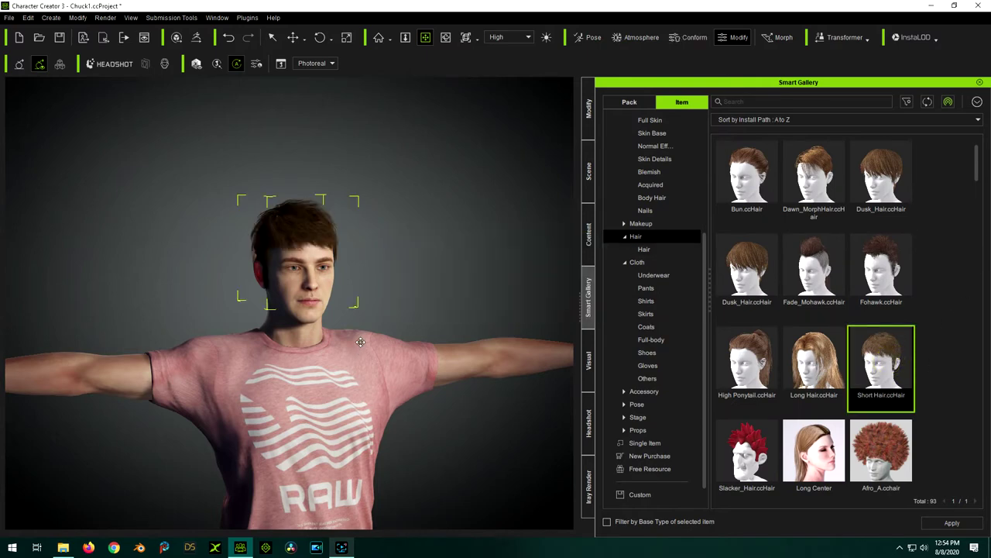
pyautogui.scroll(5, 333, 186)
pyautogui.moveTo(415, 214); pyautogui.dragTo(352, 235, button='right')
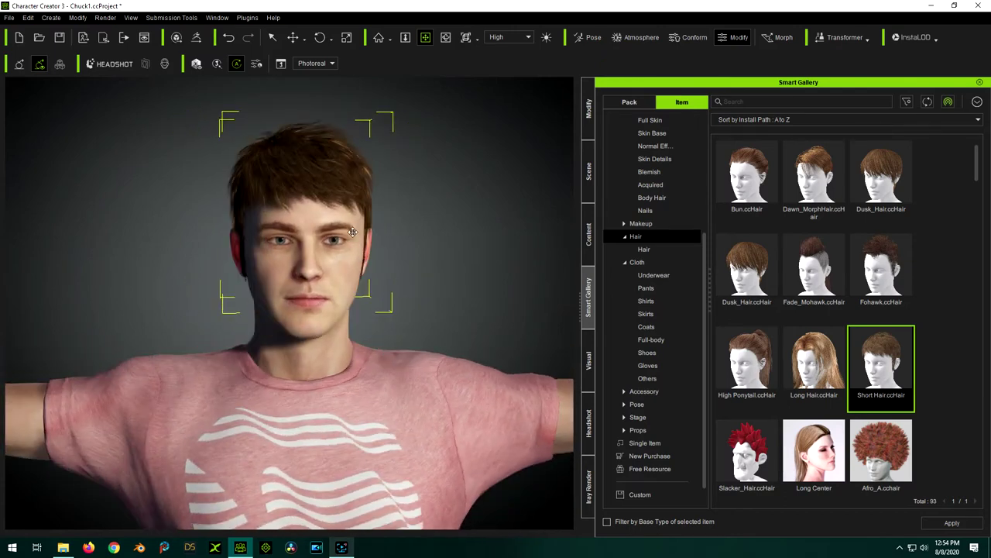
# Examine how the T-shirt fits around the waist and hips where it overlaps the jeans.
pyautogui.scroll(-5, 352, 235)
pyautogui.scroll(3, 313, 469)
pyautogui.moveTo(313, 469); pyautogui.dragTo(298, 295, button='middle')
pyautogui.scroll(4, 299, 295)
pyautogui.moveTo(260, 403); pyautogui.dragTo(346, 382, button='right')
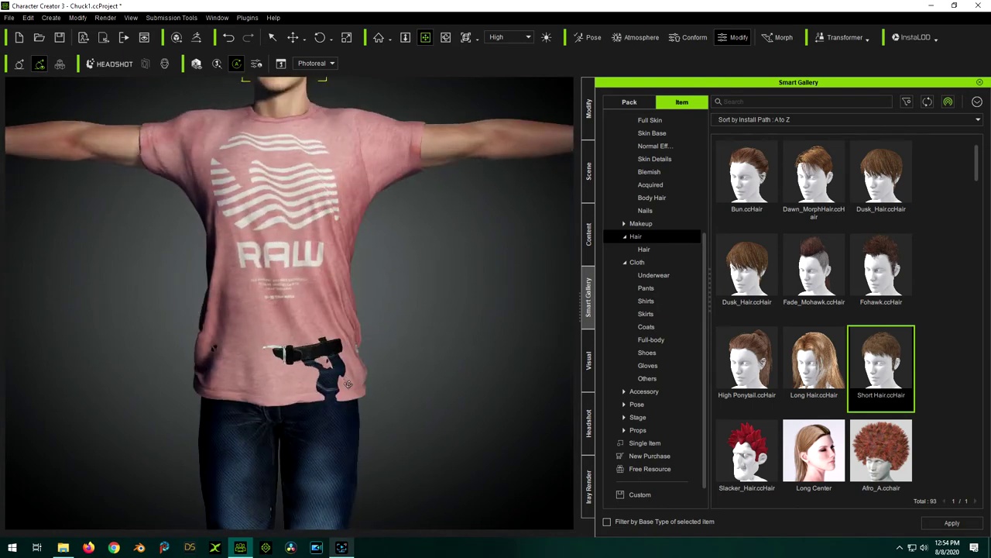
pyautogui.moveTo(210, 354); pyautogui.dragTo(328, 356, button='middle')
pyautogui.moveTo(328, 356); pyautogui.dragTo(403, 372, button='right')
pyautogui.scroll(-2, 331, 353)
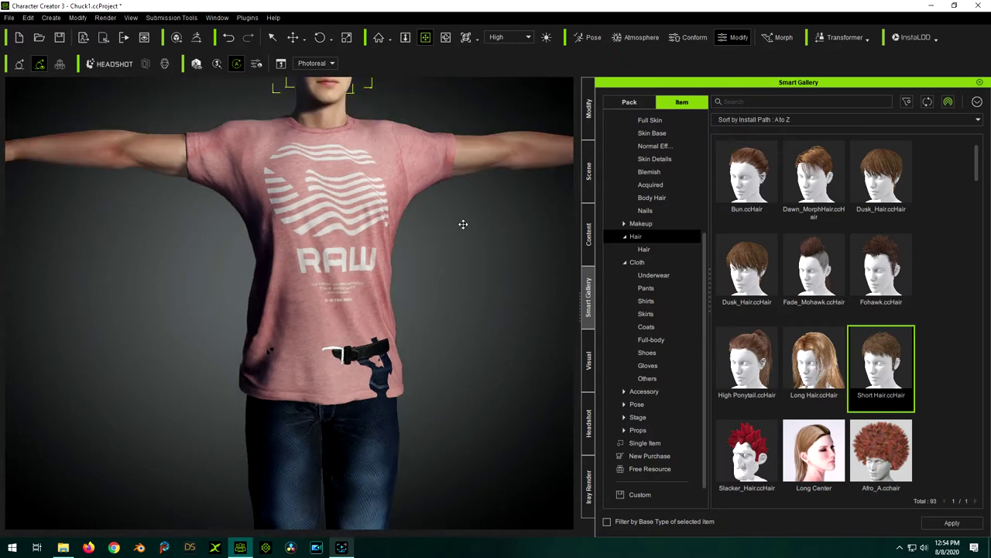
# Select the MS02_Upper T-shirt, view its Conform settings and close them without changes.
pyautogui.click(273, 37)
pyautogui.click(315, 161)
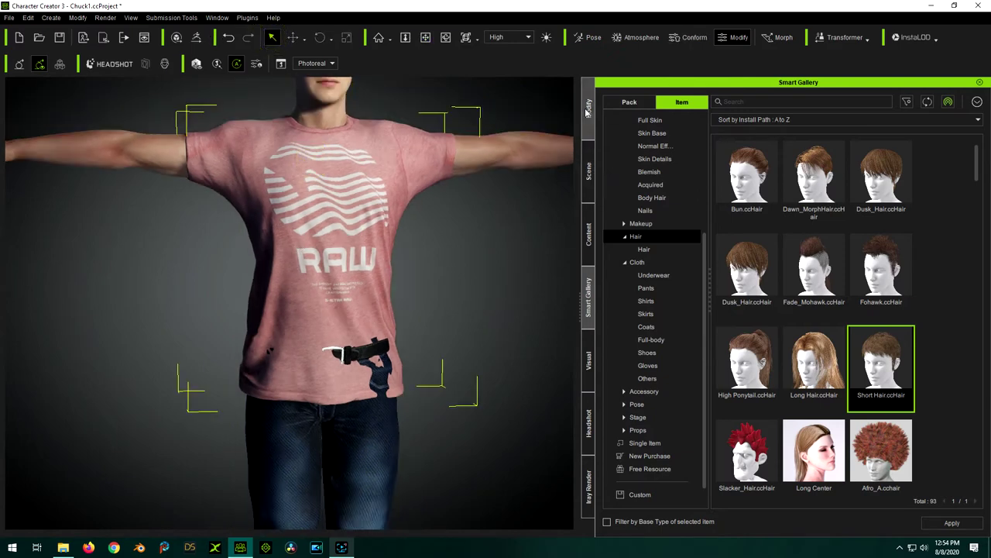
pyautogui.click(592, 116)
pyautogui.click(605, 98)
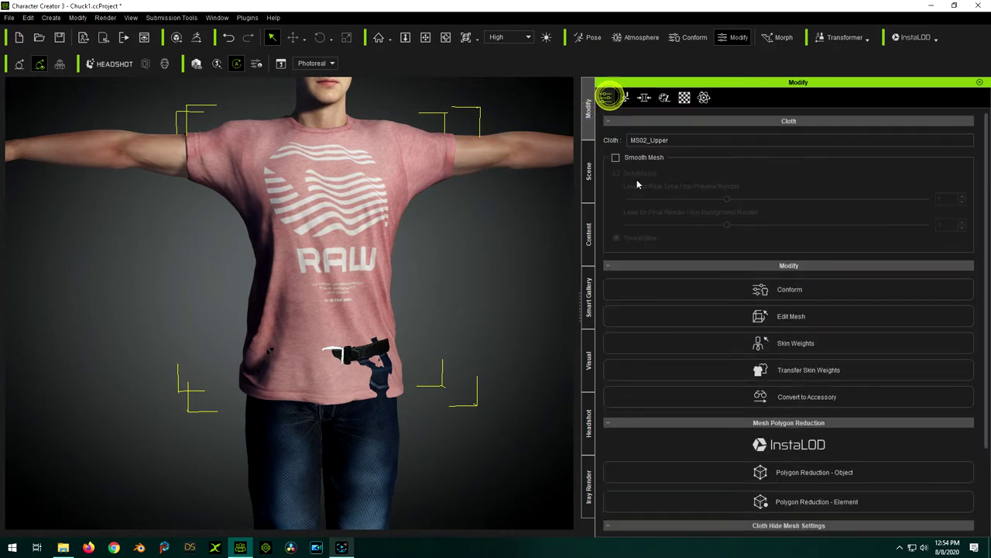
pyautogui.click(773, 292)
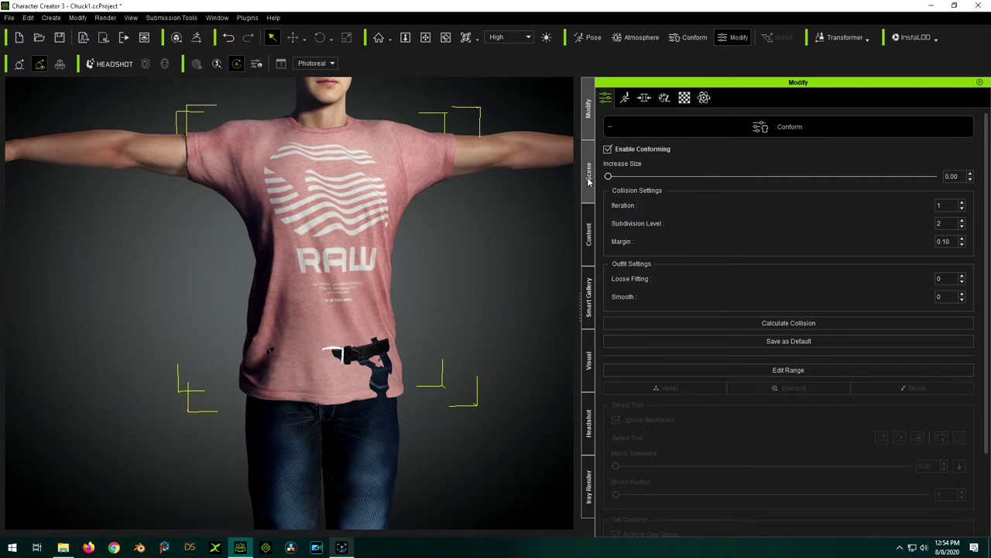
pyautogui.click(669, 125)
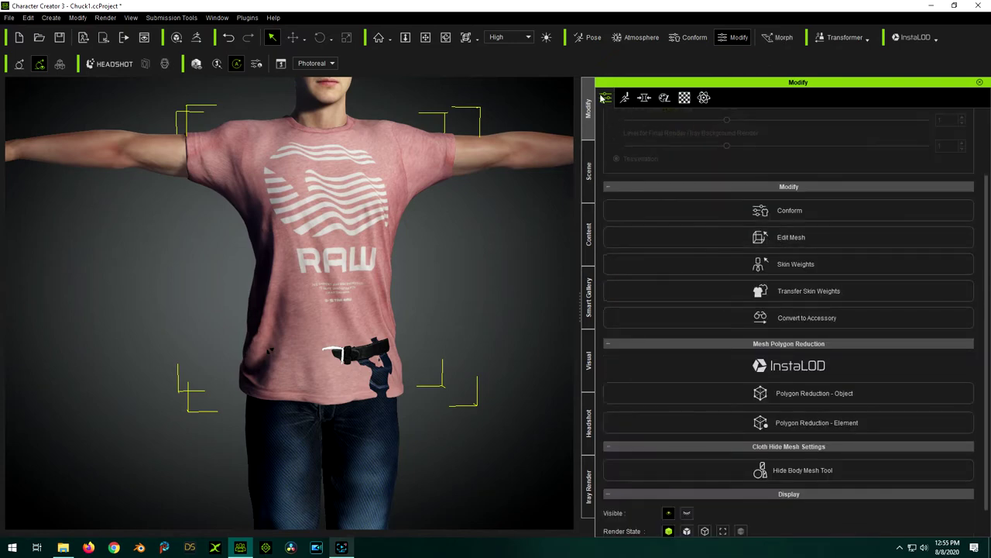
# Open the T-shirt in Edit Mesh's Sculpt mode and set the Pull brush radius to 48.
pyautogui.click(791, 238)
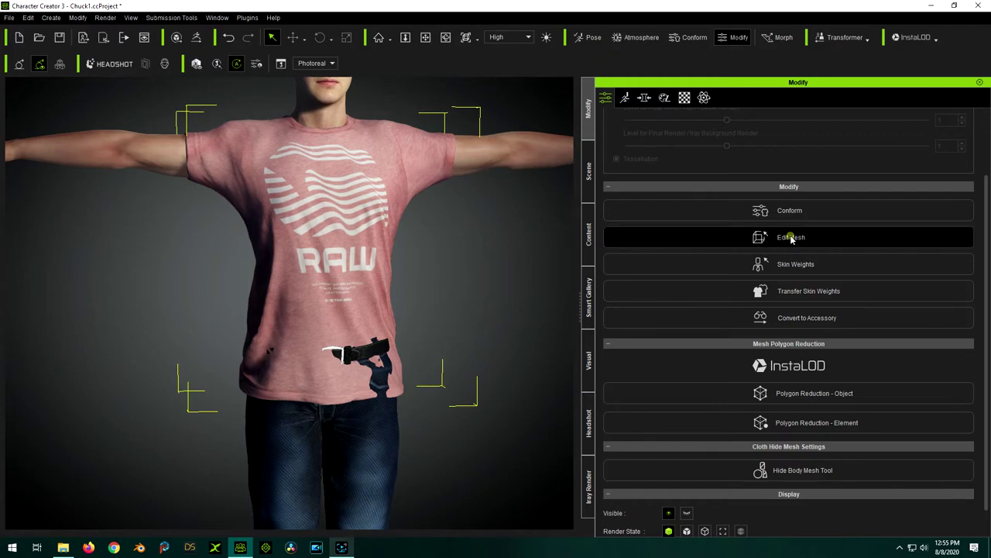
pyautogui.scroll(5, 381, 410)
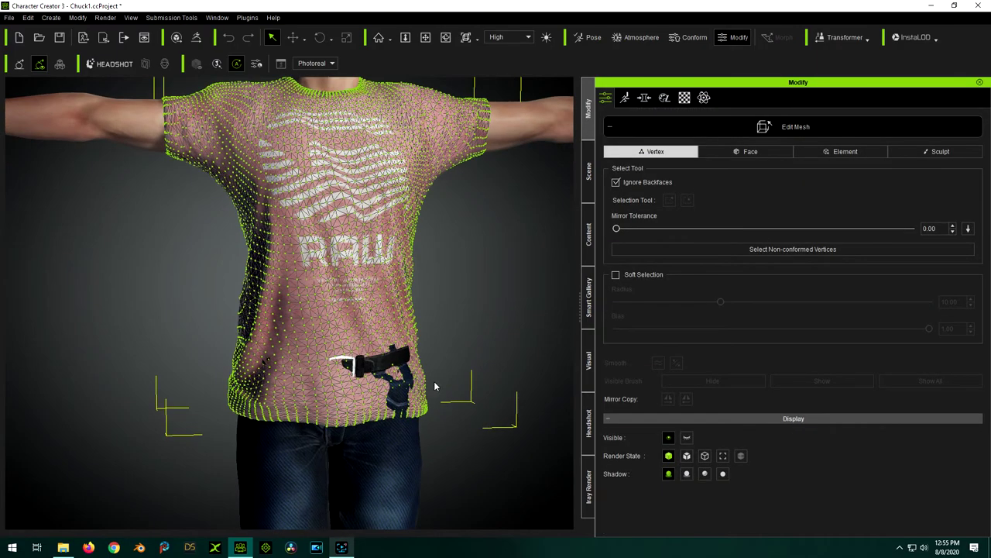
pyautogui.click(426, 38)
pyautogui.moveTo(443, 371); pyautogui.dragTo(363, 275)
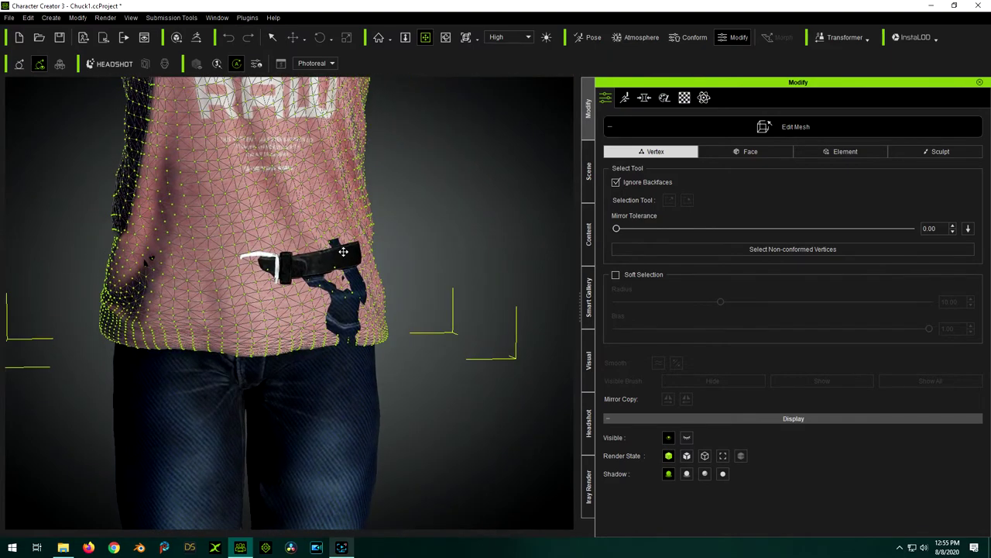
pyautogui.scroll(2, 361, 297)
pyautogui.scroll(3, 360, 296)
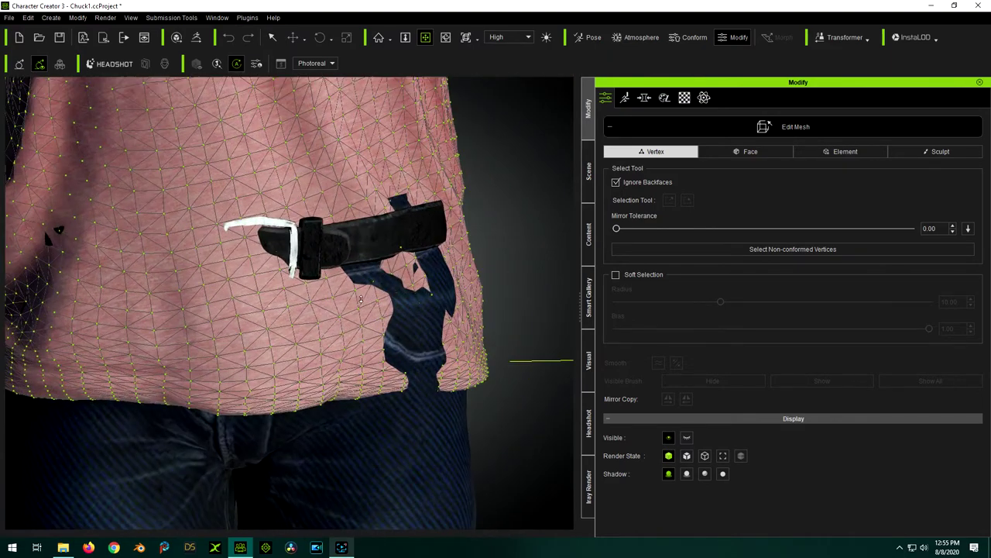
pyautogui.moveTo(419, 255); pyautogui.dragTo(341, 271)
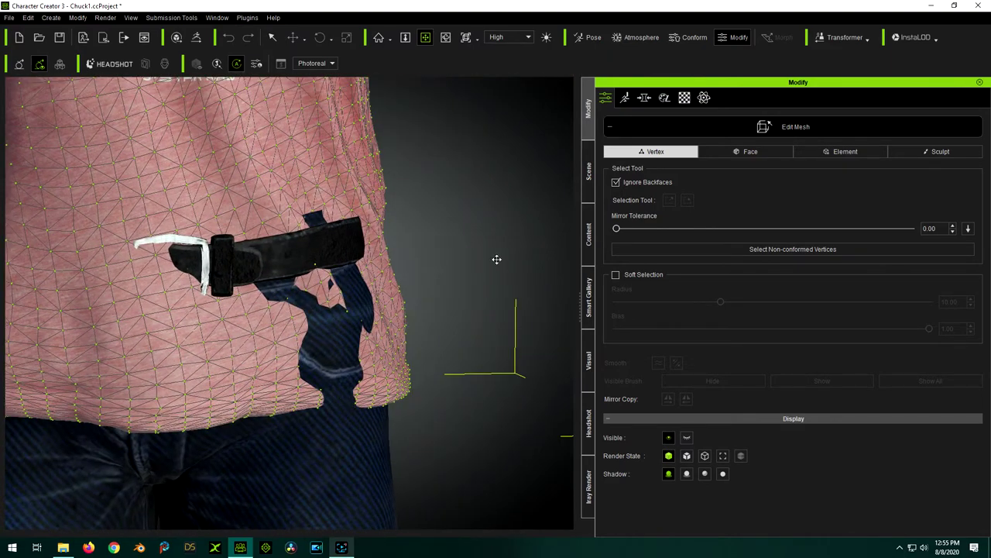
pyautogui.click(937, 152)
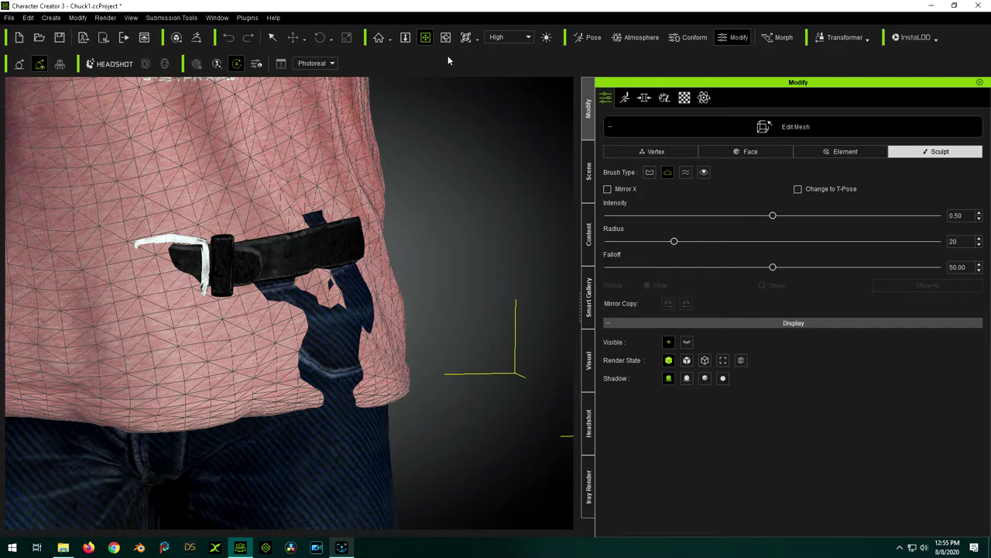
pyautogui.click(272, 38)
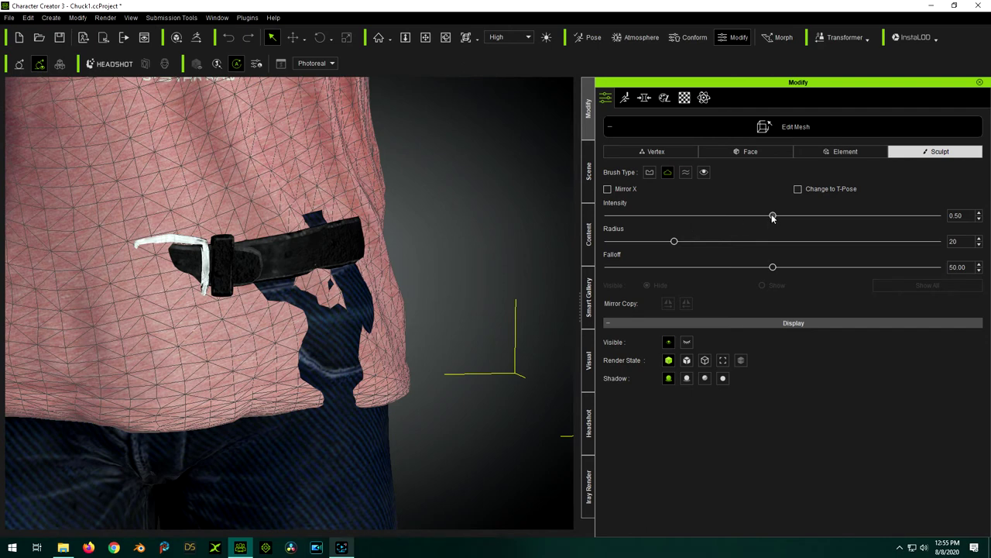
pyautogui.moveTo(674, 242); pyautogui.dragTo(713, 243)
pyautogui.moveTo(713, 242); pyautogui.dragTo(766, 241)
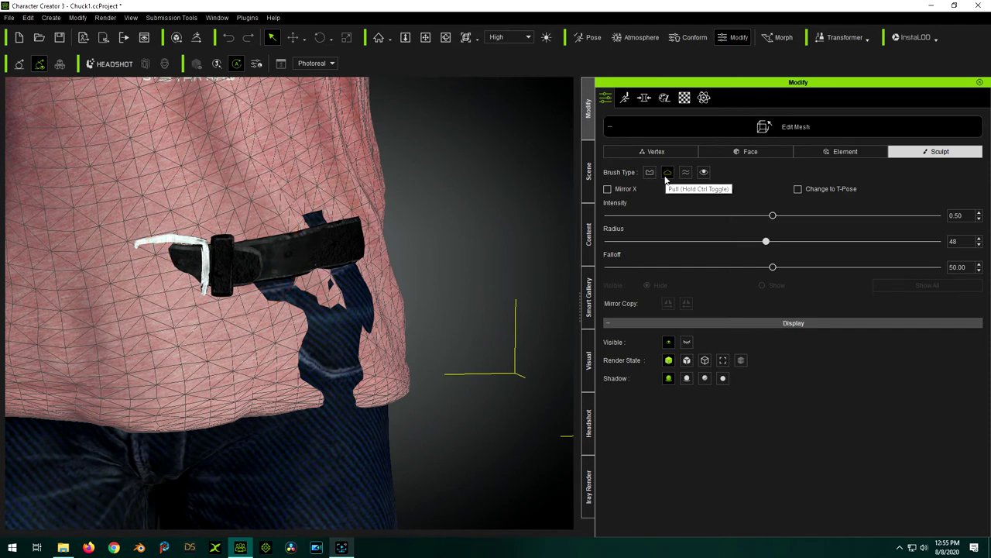
# Sculpt the lower front of the T-shirt outward with the Pull brush to cover the exposed belt and jeans.
pyautogui.moveTo(190, 275)
pyautogui.mouseDown()
pyautogui.moveTo(173, 261)
pyautogui.moveTo(220, 236)
pyautogui.moveTo(258, 251)
pyautogui.moveTo(261, 228)
pyautogui.moveTo(335, 187)
pyautogui.mouseUp()
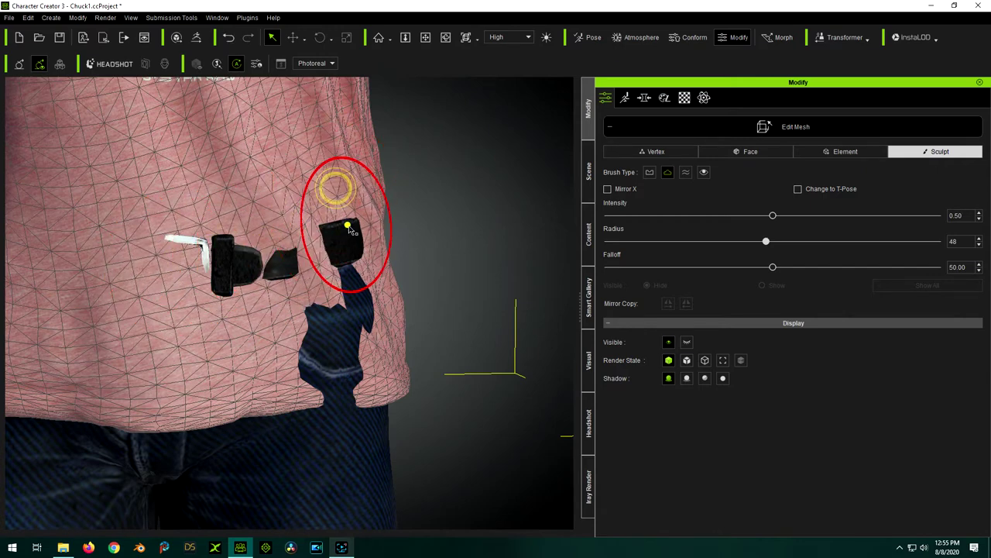
pyautogui.click(338, 234)
pyautogui.click(223, 251)
pyautogui.click(294, 316)
pyautogui.click(331, 350)
pyautogui.moveTo(350, 378)
pyautogui.mouseDown()
pyautogui.moveTo(347, 391)
pyautogui.moveTo(361, 290)
pyautogui.moveTo(343, 255)
pyautogui.mouseUp()
pyautogui.click(336, 242)
pyautogui.click(222, 248)
pyautogui.click(225, 238)
pyautogui.click(232, 238)
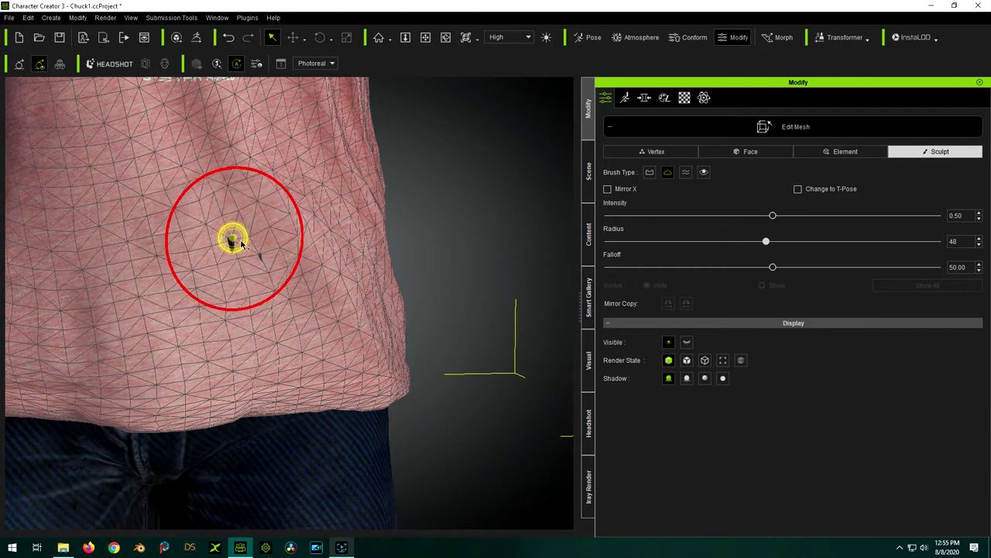
pyautogui.click(254, 232)
pyautogui.click(295, 210)
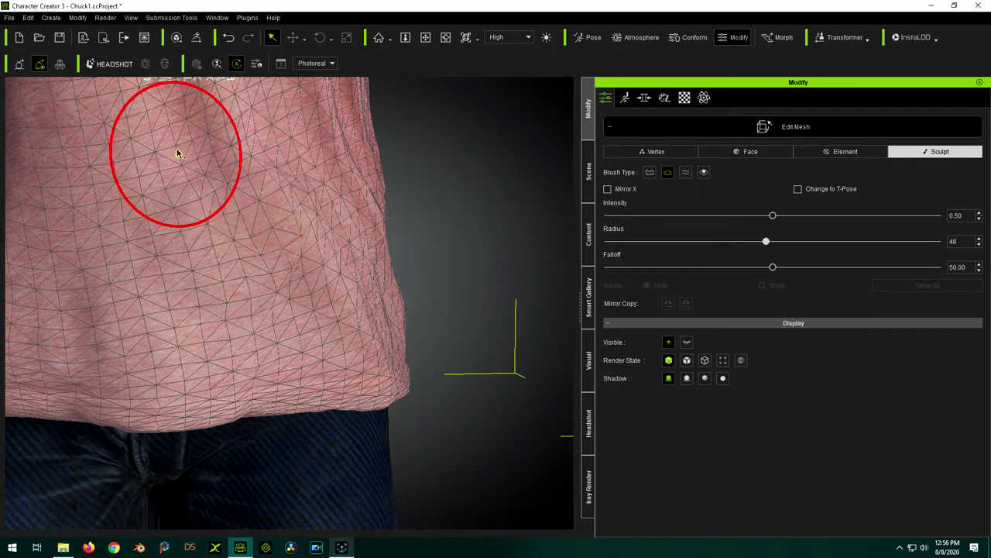
pyautogui.click(233, 129)
pyautogui.click(317, 177)
pyautogui.click(324, 158)
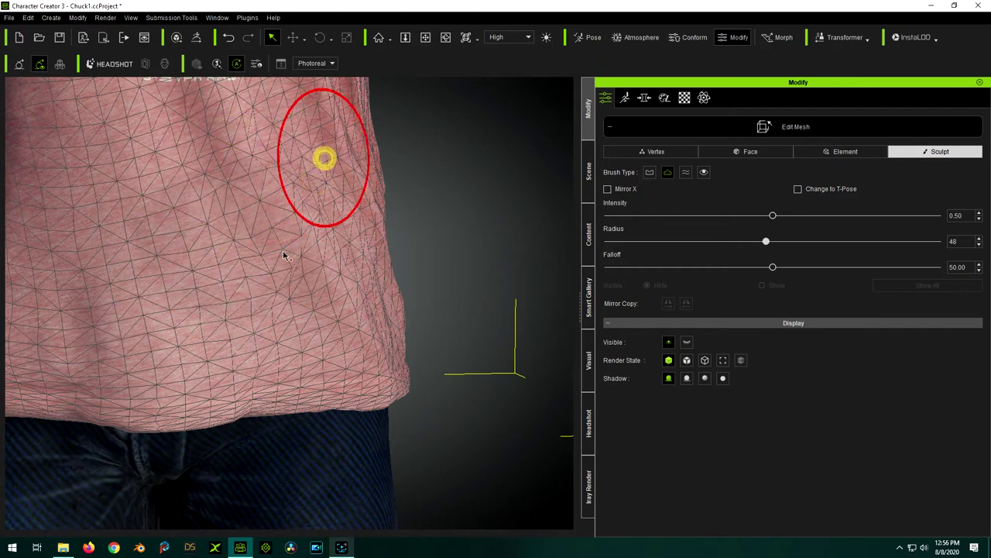
pyautogui.scroll(-3, 323, 158)
pyautogui.click(242, 275)
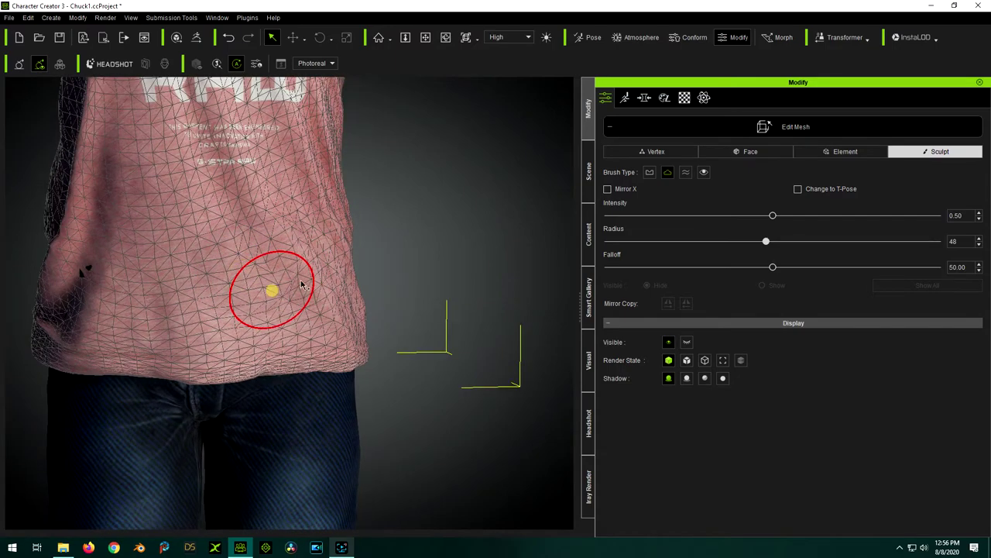
pyautogui.click(316, 221)
pyautogui.scroll(-2, 305, 283)
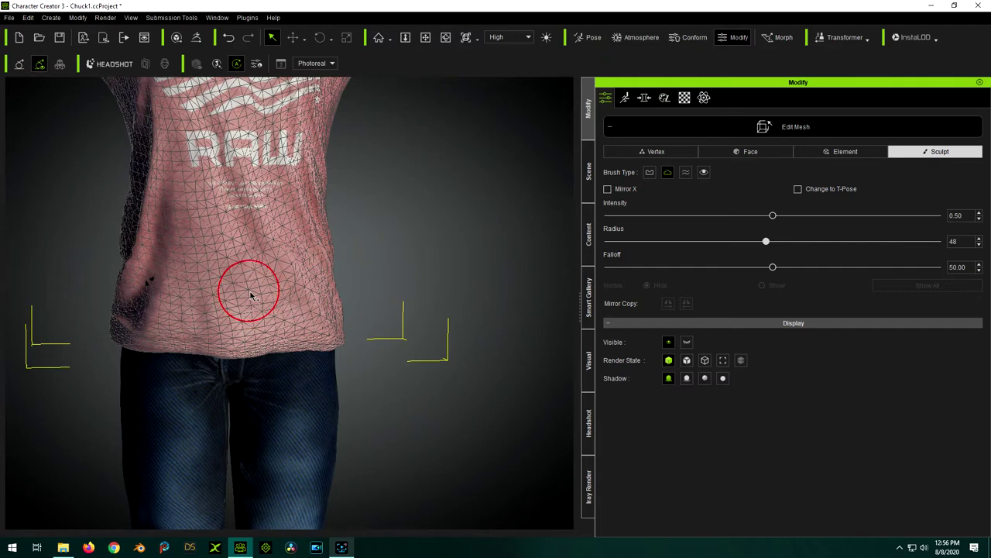
# Pull the T-shirt mesh outward over the small dark poke-through spots at the character's right hip.
pyautogui.moveTo(193, 301); pyautogui.dragTo(415, 260, button='right')
pyautogui.scroll(3, 241, 272)
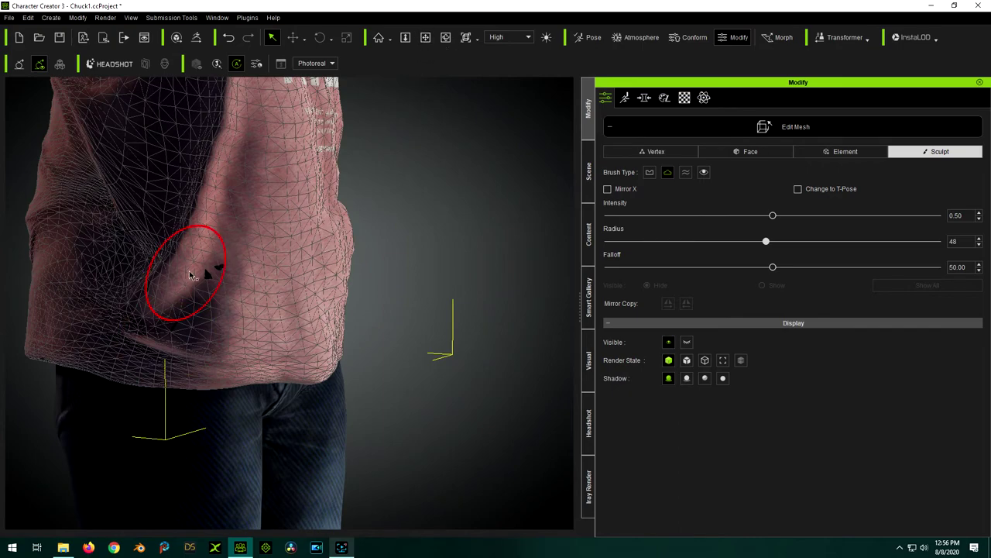
pyautogui.scroll(5, 194, 271)
pyautogui.moveTo(300, 272)
pyautogui.mouseDown(button='right')
pyautogui.moveTo(215, 294)
pyautogui.moveTo(303, 323)
pyautogui.moveTo(281, 277)
pyautogui.mouseUp(button='right')
pyautogui.scroll(-3, 326, 302)
pyautogui.moveTo(325, 302); pyautogui.dragTo(140, 367, button='right')
pyautogui.scroll(-10, 232, 320)
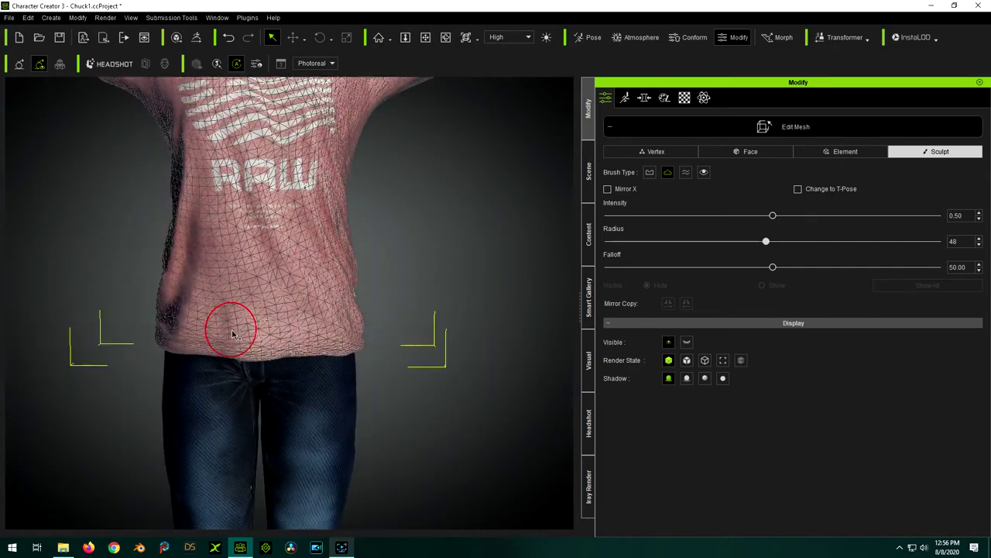
# Check the sculpted T-shirt from all around the character and leave mesh editing.
pyautogui.moveTo(287, 277); pyautogui.dragTo(42, 332, button='right')
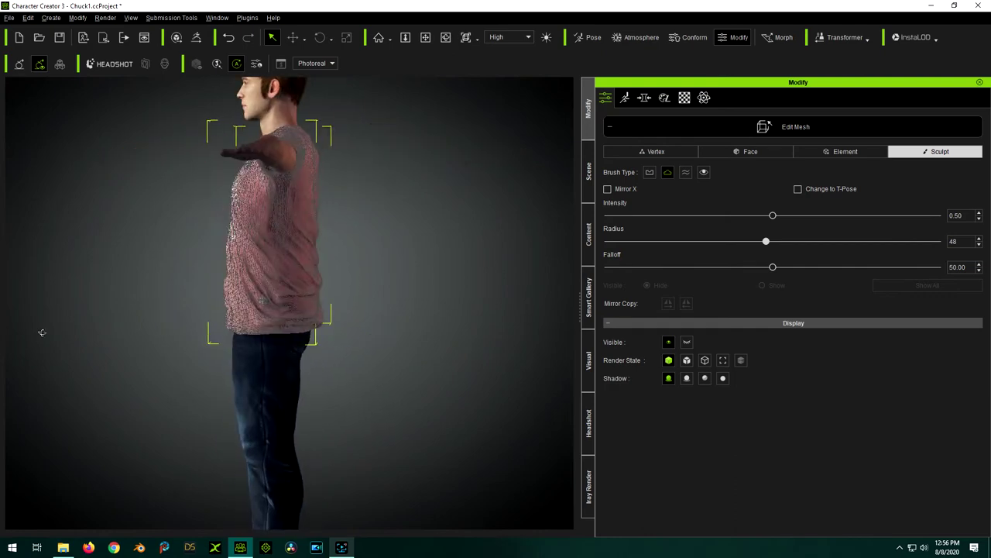
pyautogui.moveTo(410, 252); pyautogui.dragTo(104, 315, button='right')
pyautogui.moveTo(445, 246); pyautogui.dragTo(343, 274, button='right')
pyautogui.click(781, 127)
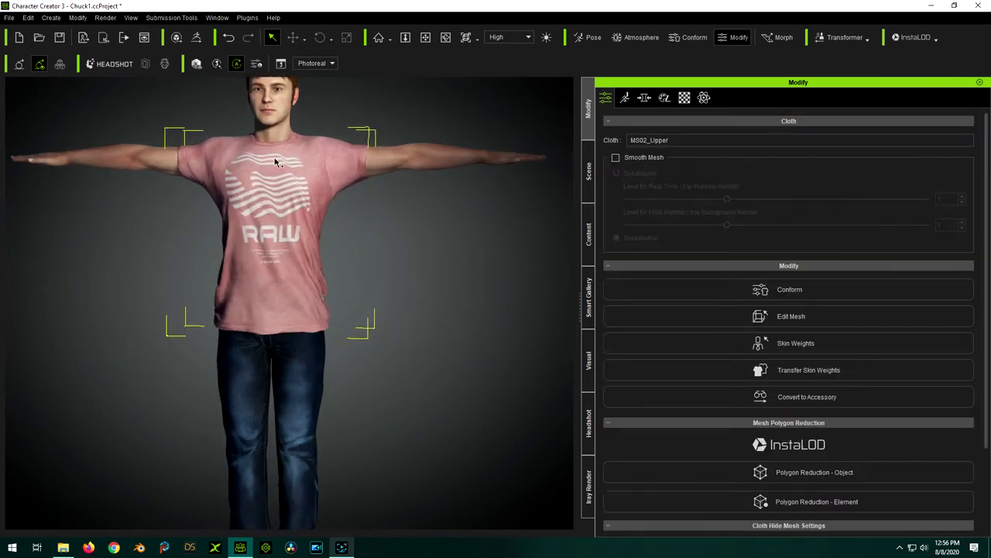
# Check the repaired T-shirt from the front and save the changes to the current project.
pyautogui.scroll(2, 276, 161)
pyautogui.click(426, 37)
pyautogui.scroll(-3, 338, 233)
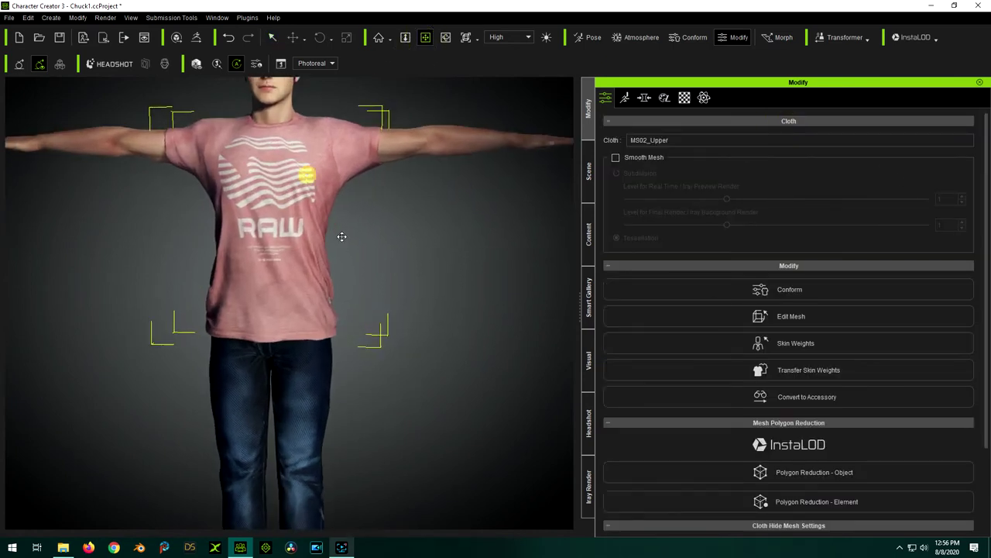
pyautogui.scroll(2, 391, 295)
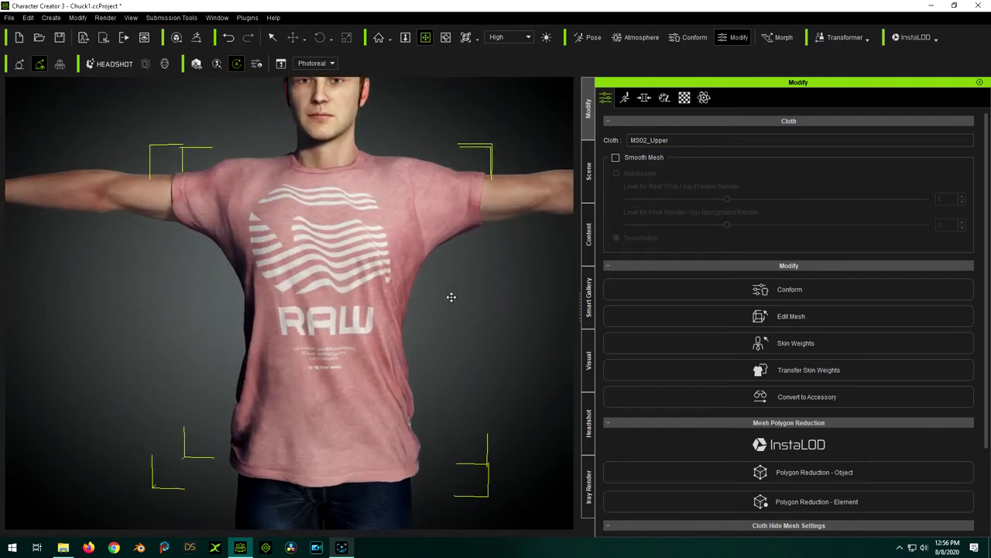
pyautogui.moveTo(463, 298); pyautogui.dragTo(427, 333)
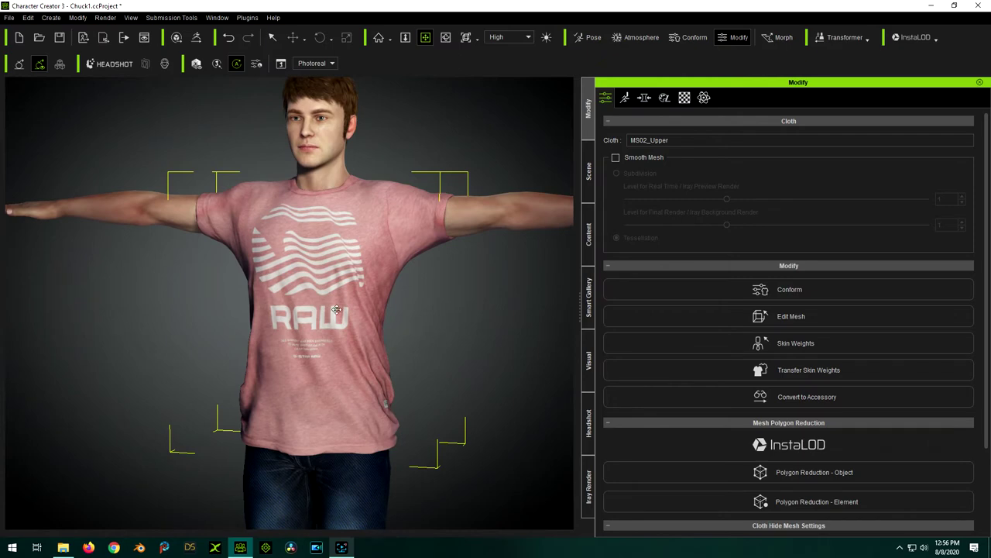
pyautogui.click(59, 37)
# Examine the character's face and hair up close.
pyautogui.moveTo(192, 172); pyautogui.dragTo(265, 260)
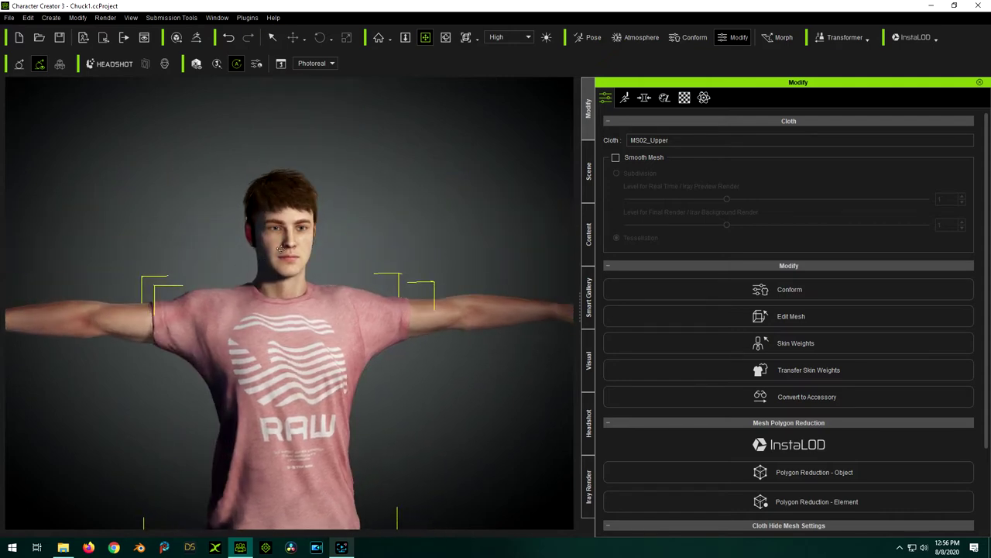
pyautogui.scroll(5, 288, 245)
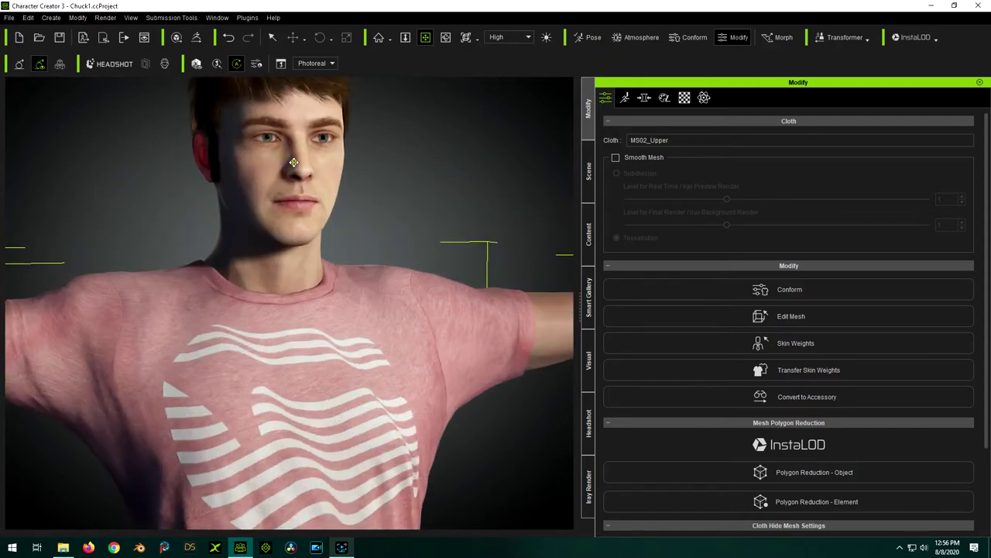
pyautogui.moveTo(294, 162); pyautogui.dragTo(292, 258)
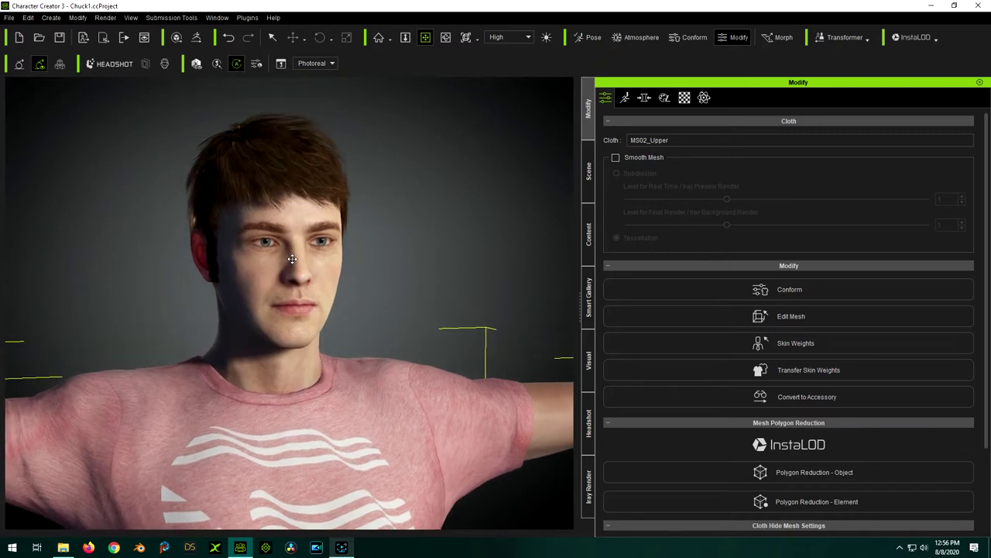
pyautogui.moveTo(300, 263)
pyautogui.mouseDown()
pyautogui.moveTo(333, 263)
pyautogui.moveTo(229, 265)
pyautogui.moveTo(286, 261)
pyautogui.mouseUp()
pyautogui.scroll(2, 286, 261)
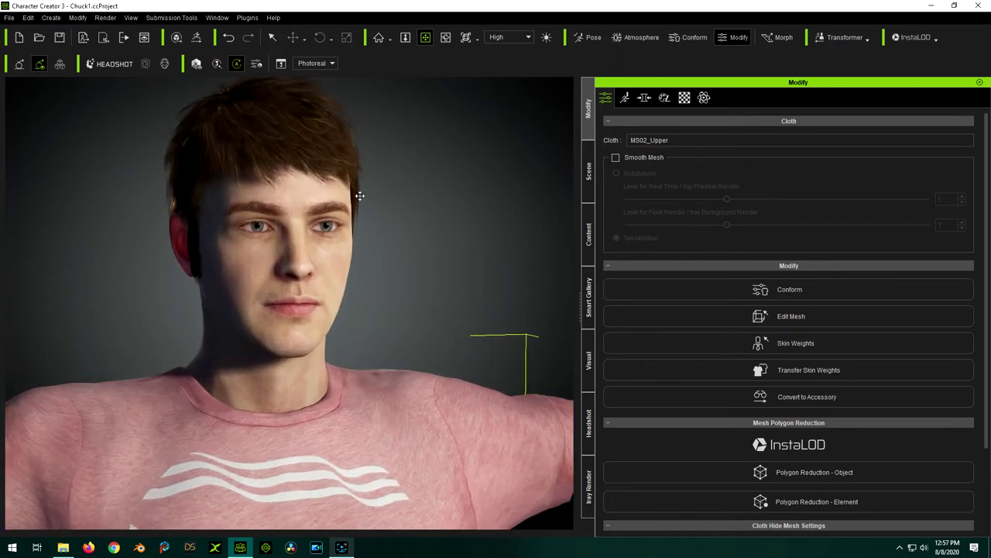
pyautogui.scroll(1, 309, 215)
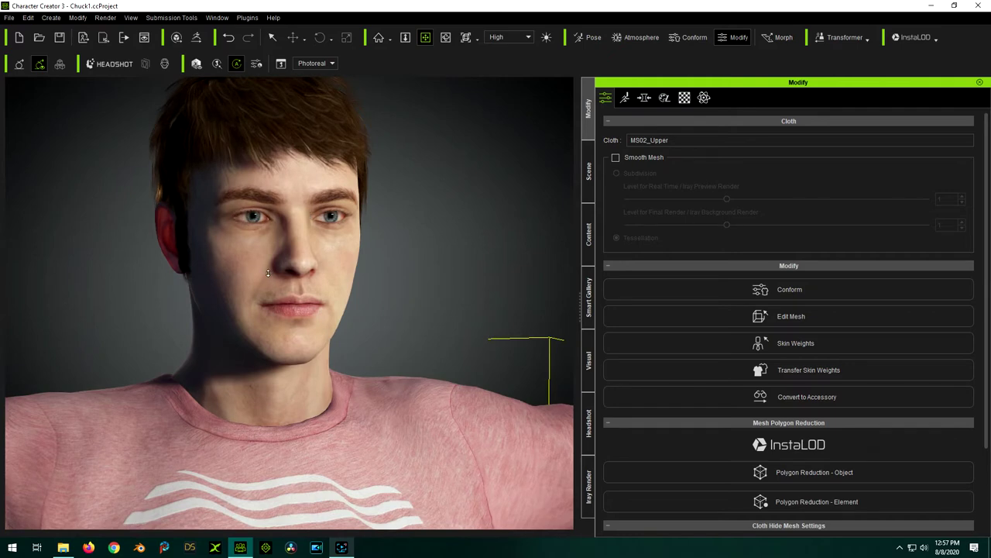
pyautogui.scroll(-2, 268, 273)
pyautogui.scroll(2, 282, 238)
pyautogui.moveTo(313, 233); pyautogui.dragTo(308, 254, button='middle')
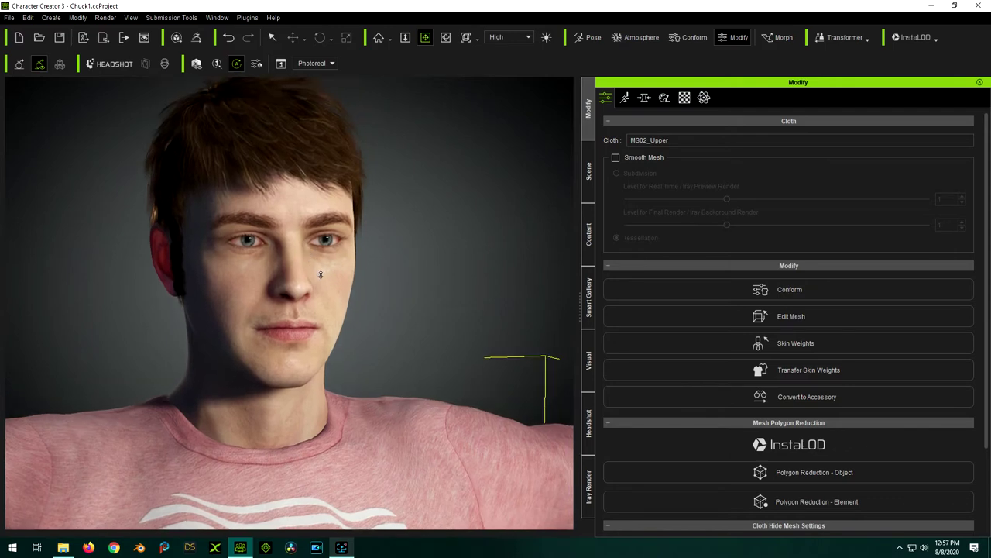
pyautogui.scroll(-2, 321, 274)
pyautogui.scroll(2, 321, 275)
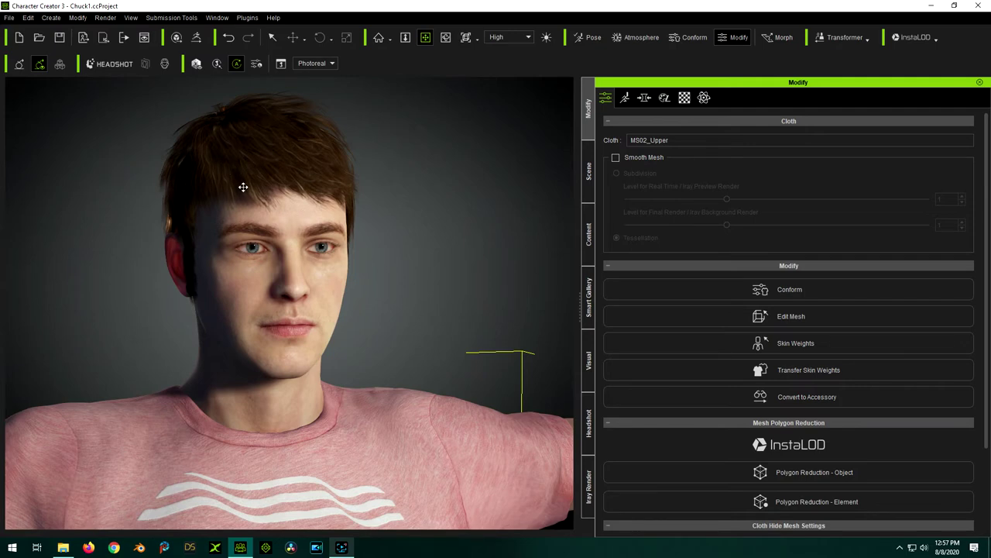
# Save the project under the new name Chuck2.
pyautogui.click(9, 17)
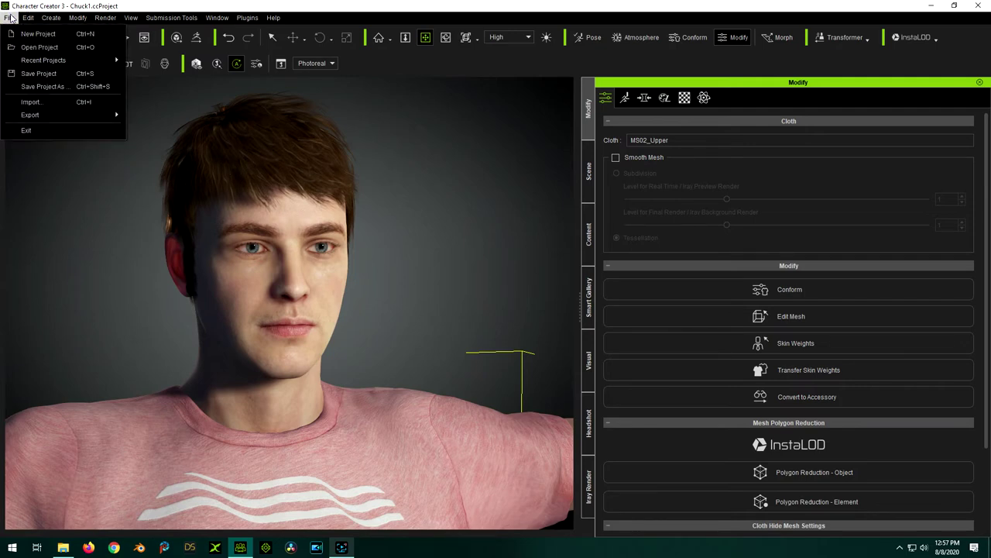
pyautogui.click(32, 84)
pyautogui.click(93, 483)
pyautogui.write('2.ccProject')
pyautogui.press('Return')
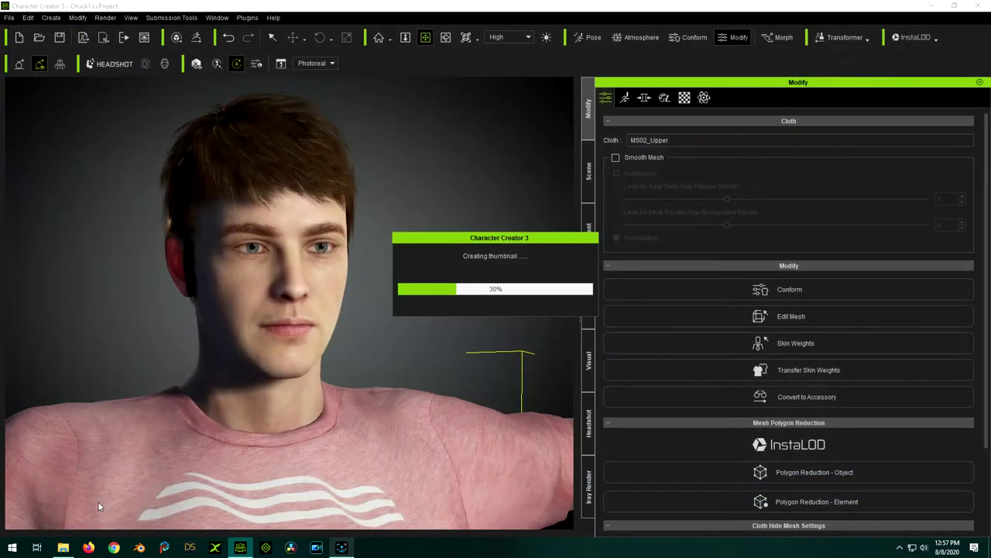
# Browse the character's morph categories, collapsing the Body and Eyelash groups to examine the Head and Headshot morphs.
pyautogui.click(646, 98)
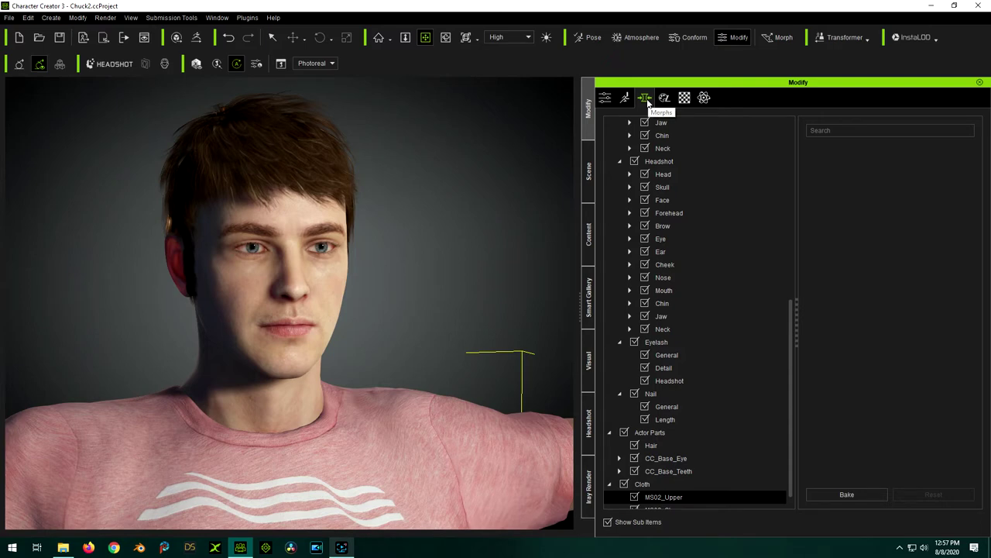
pyautogui.scroll(5, 714, 191)
pyautogui.scroll(4, 697, 186)
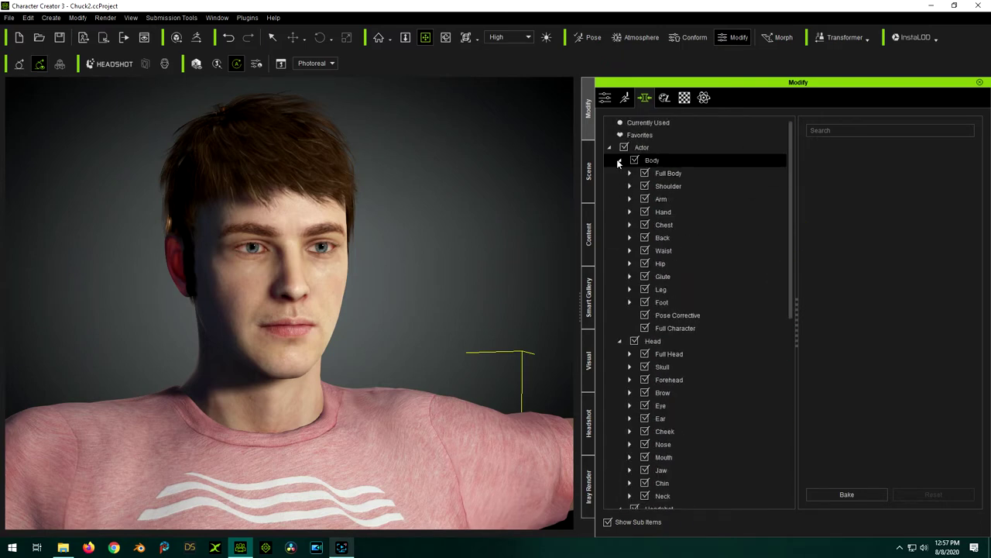
pyautogui.click(619, 160)
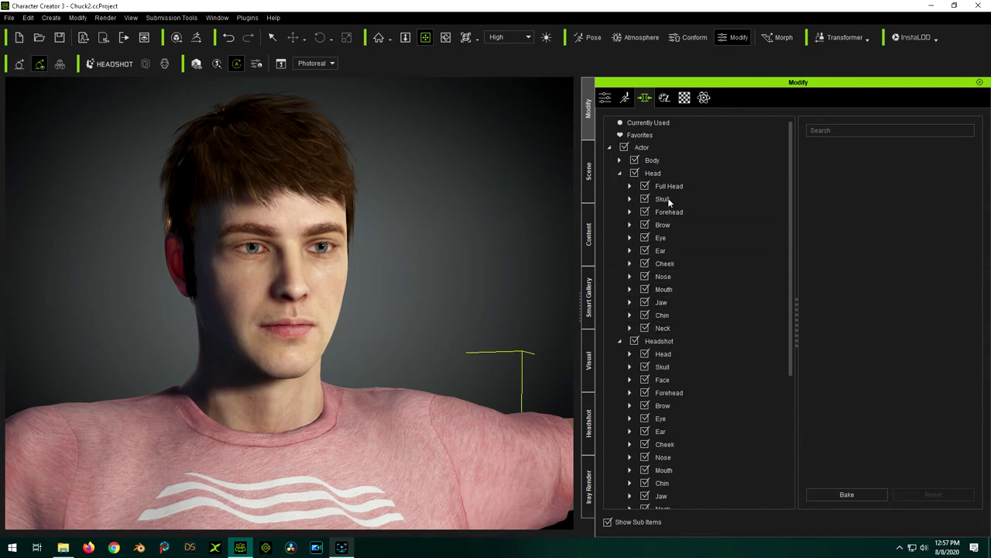
pyautogui.scroll(-1, 731, 296)
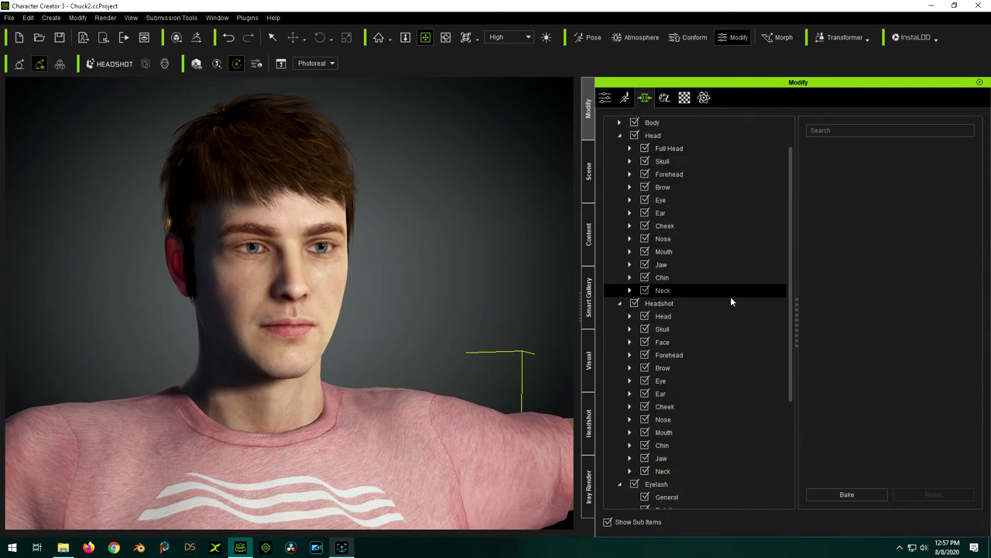
pyautogui.scroll(-4, 731, 296)
pyautogui.scroll(1, 619, 329)
pyautogui.click(620, 368)
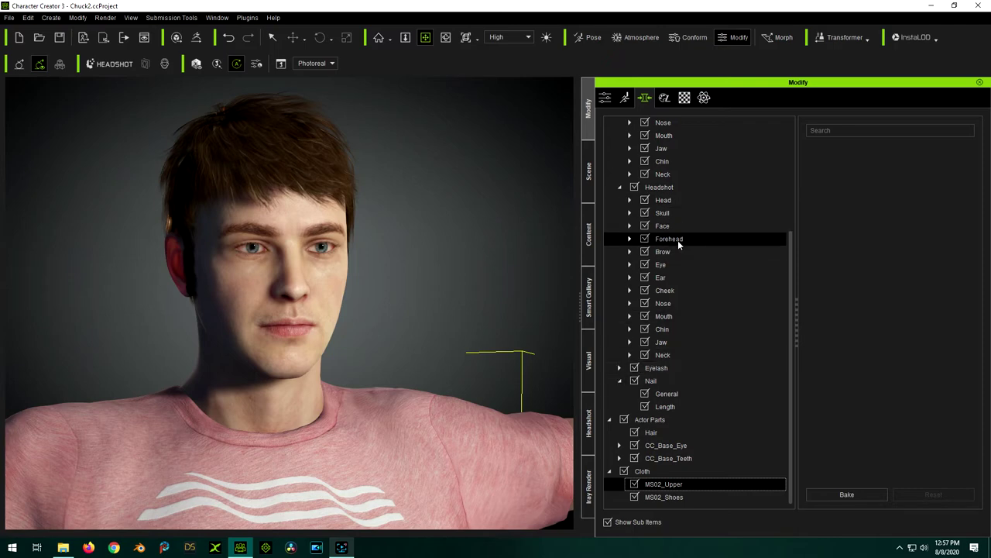
# Show the General morphs of the Eye category in the character's Head group.
pyautogui.scroll(3, 680, 307)
pyautogui.scroll(1, 680, 311)
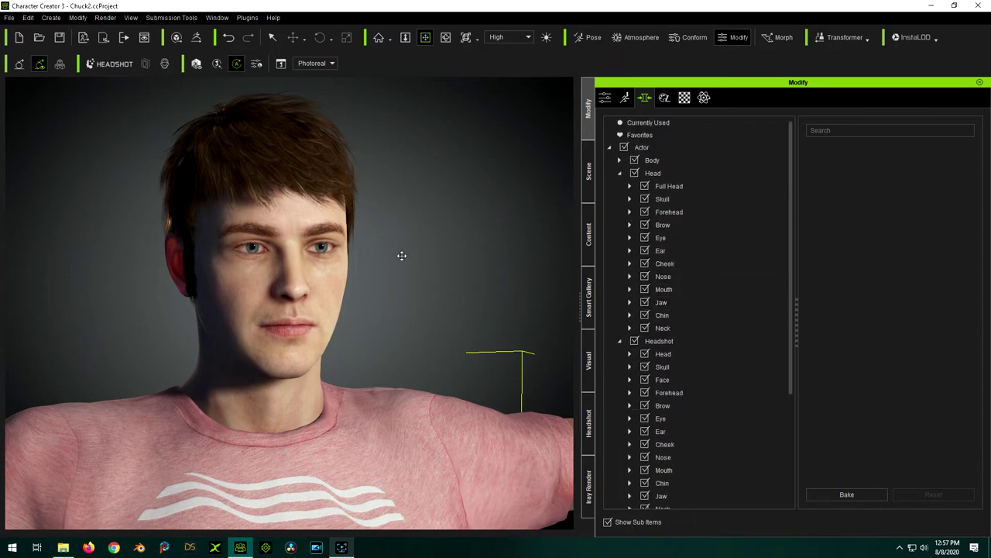
pyautogui.scroll(4, 266, 207)
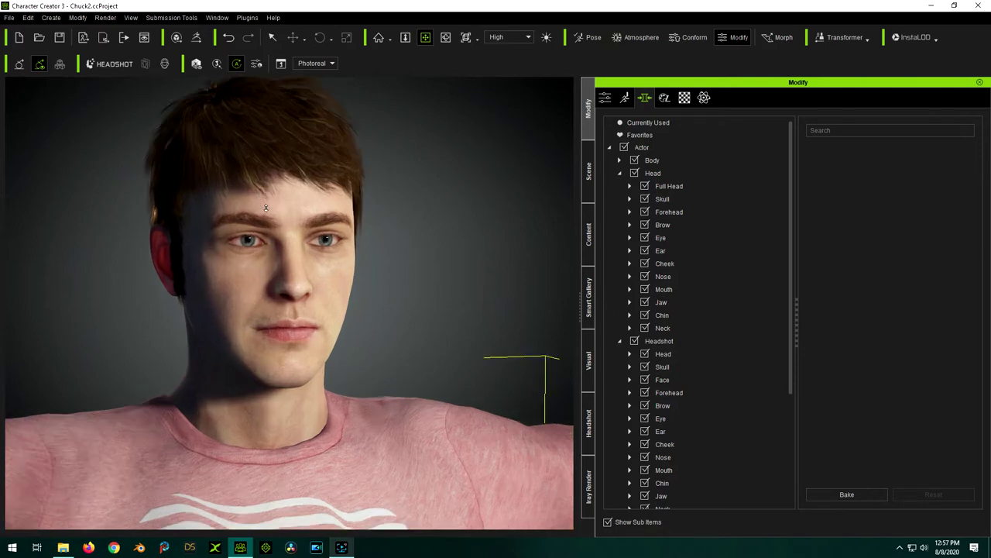
pyautogui.scroll(-1, 266, 209)
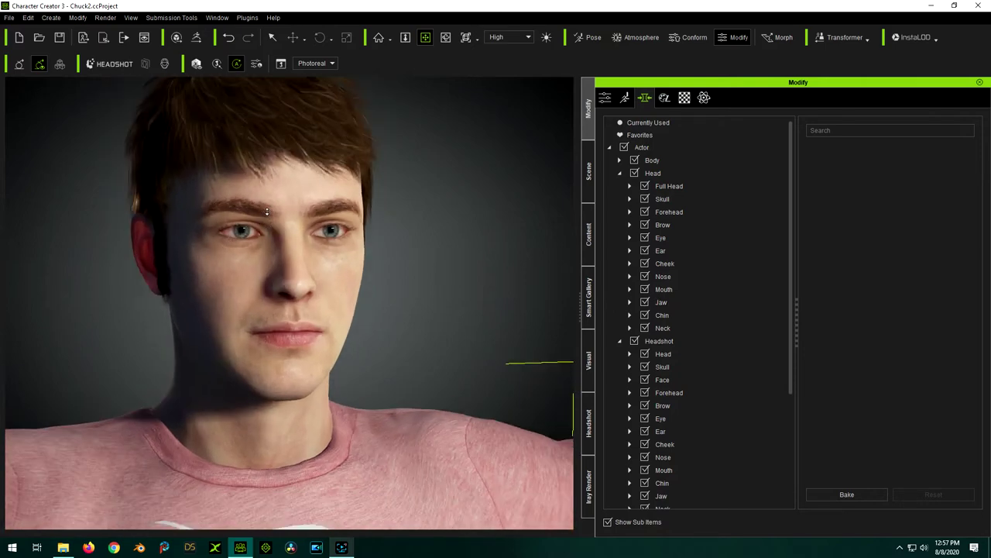
pyautogui.click(670, 239)
pyautogui.click(628, 238)
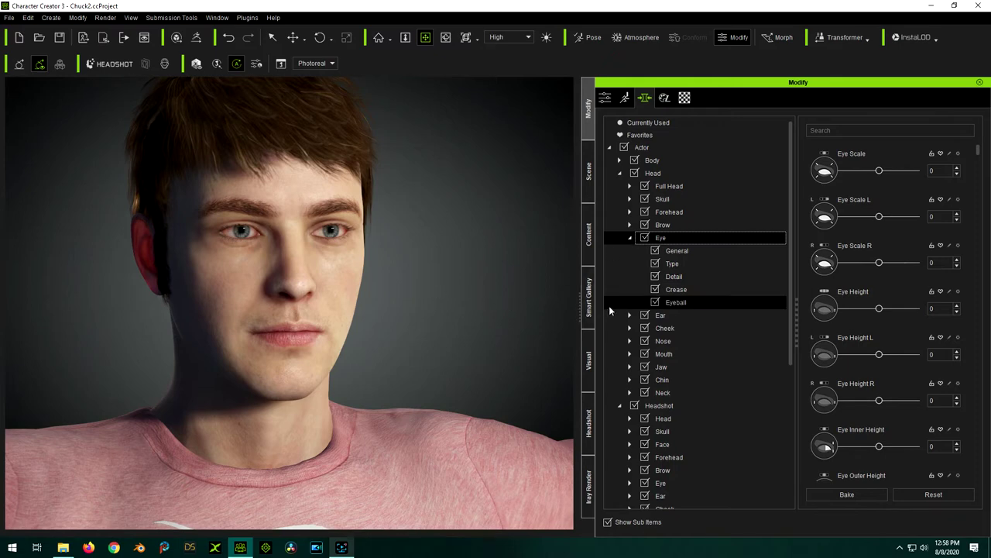
pyautogui.click(675, 251)
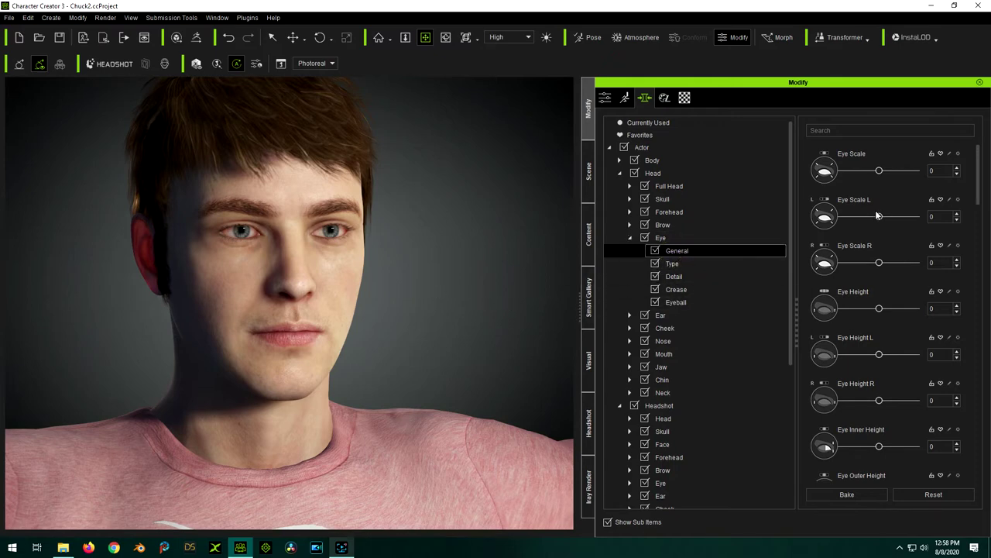
# Test the Eye Angle morph at 30 and -100 and settle on -3.
pyautogui.scroll(-3, 358, 311)
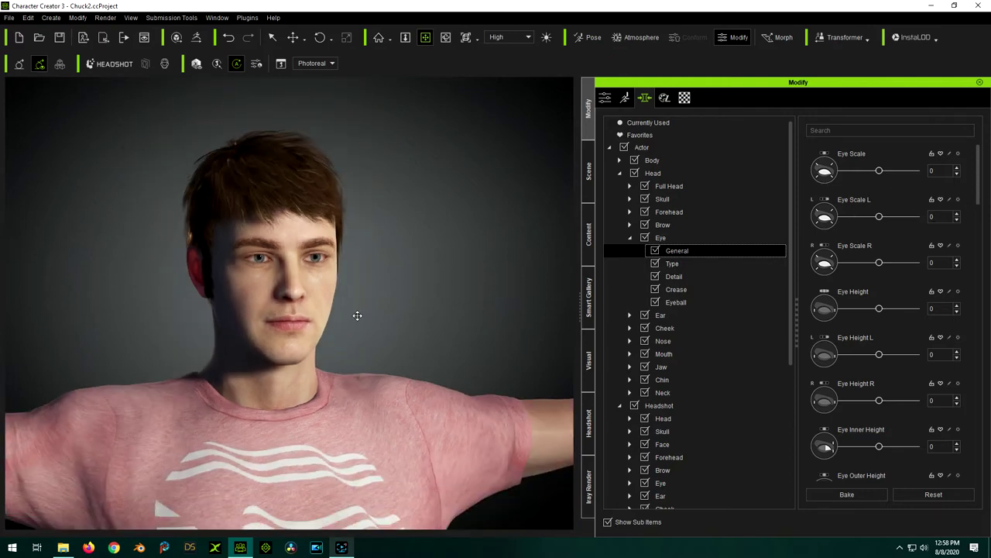
pyautogui.moveTo(357, 312); pyautogui.dragTo(383, 205, button='right')
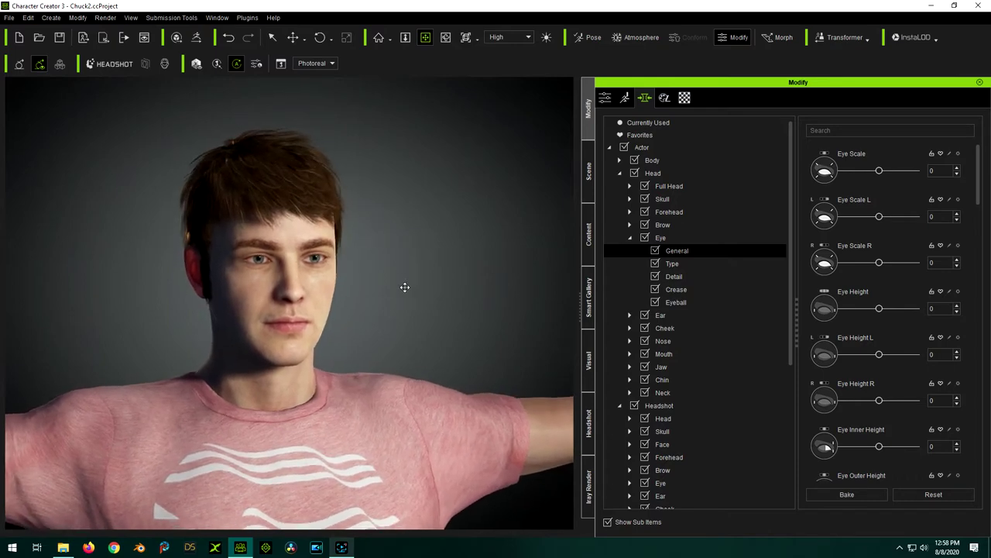
pyautogui.moveTo(978, 177); pyautogui.dragTo(989, 226)
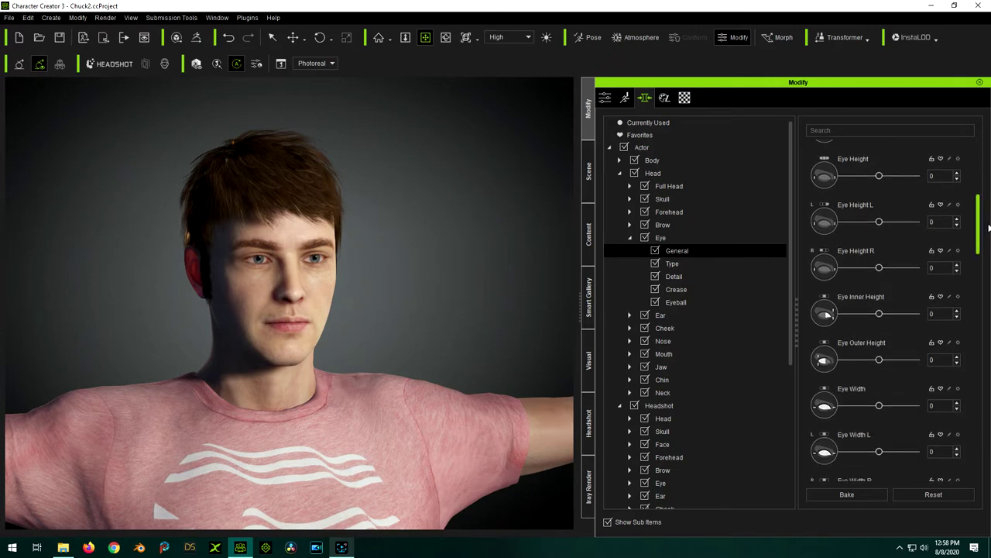
pyautogui.moveTo(989, 226); pyautogui.dragTo(989, 385)
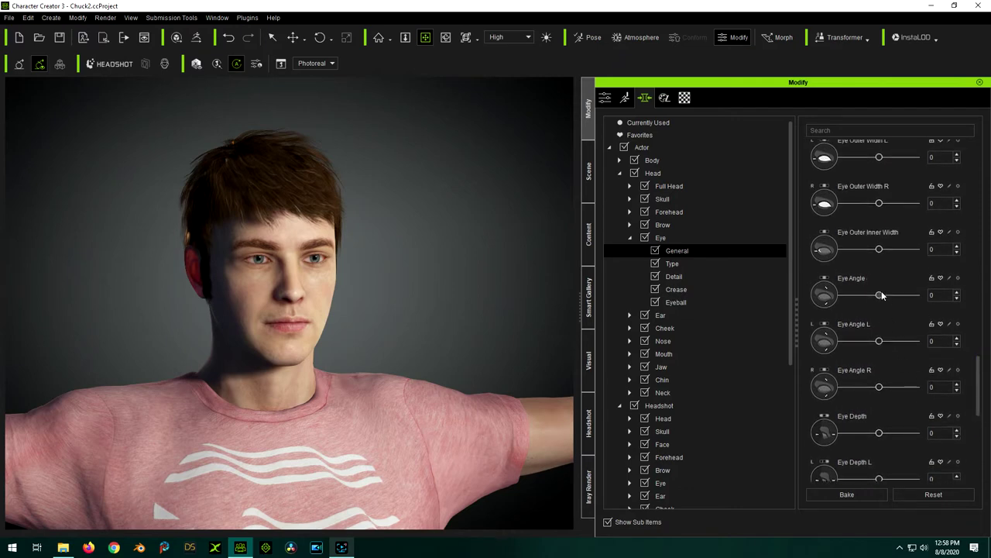
pyautogui.moveTo(880, 296); pyautogui.dragTo(891, 298)
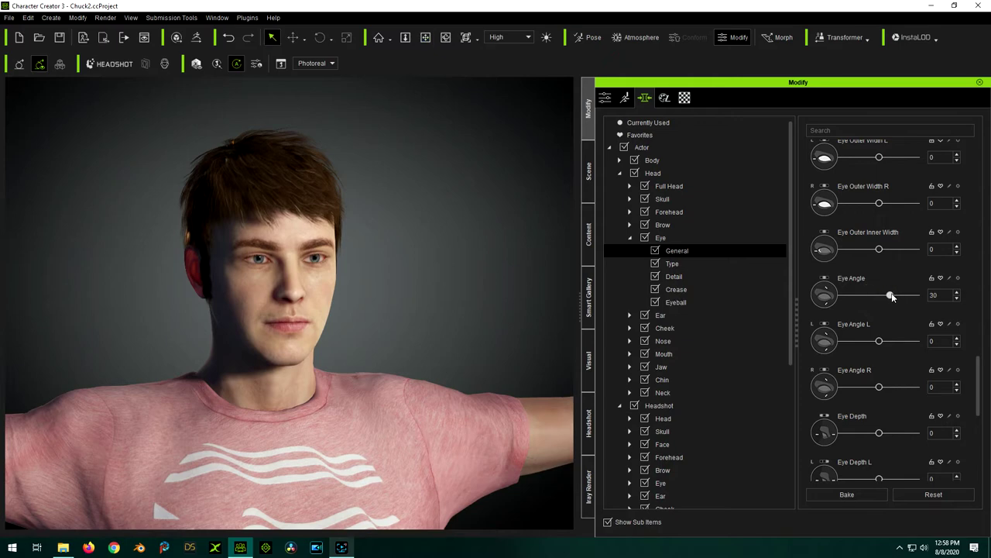
pyautogui.moveTo(871, 300); pyautogui.dragTo(833, 289)
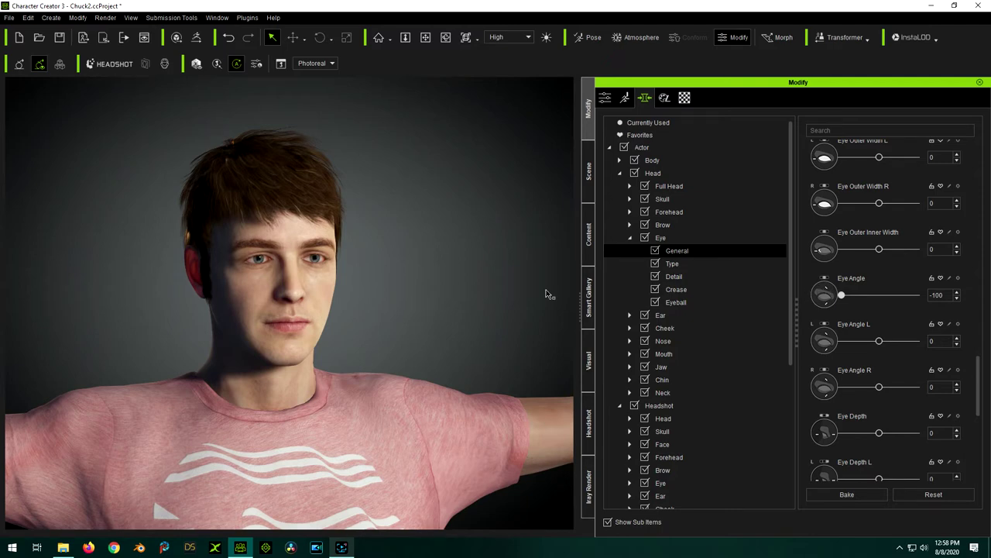
pyautogui.moveTo(841, 295); pyautogui.dragTo(869, 288)
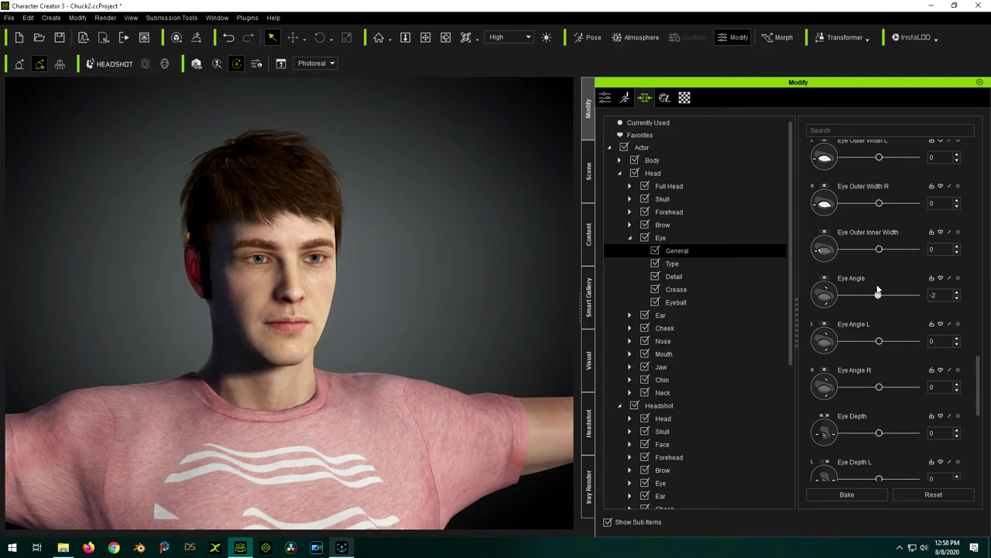
pyautogui.click(425, 37)
pyautogui.moveTo(472, 166); pyautogui.dragTo(459, 197)
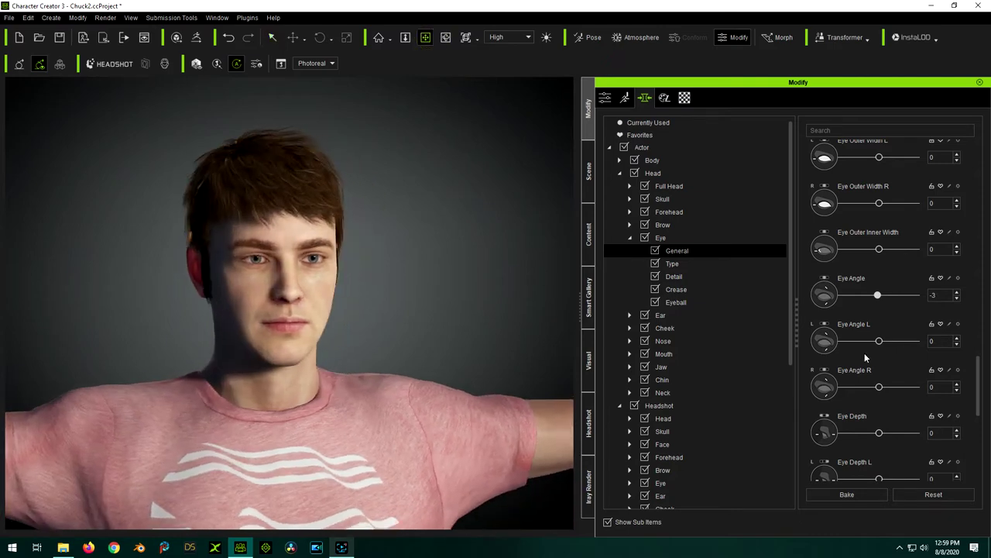
# Try the Eye Depth morph at its -100 and 100 extremes while viewing the face in profile.
pyautogui.moveTo(980, 371); pyautogui.dragTo(981, 152)
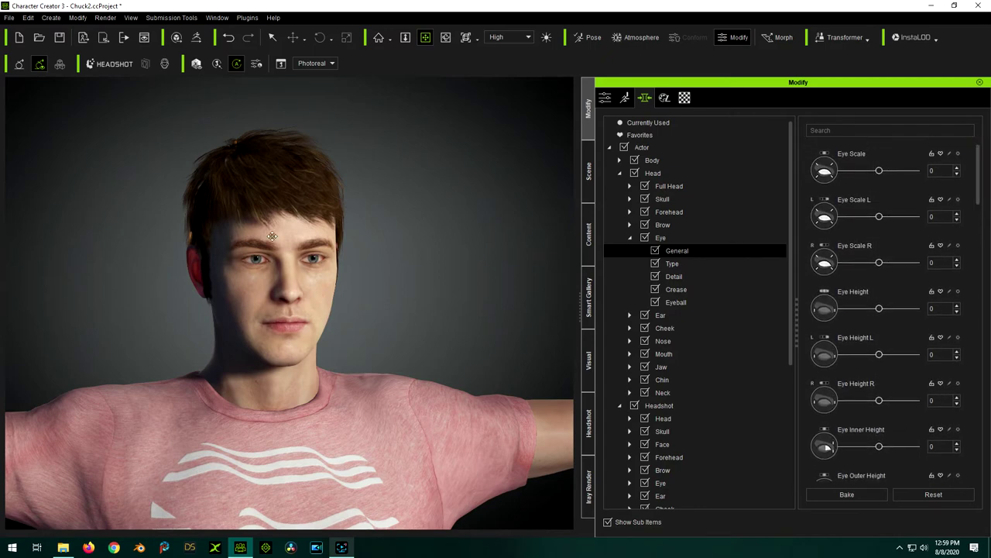
pyautogui.scroll(5, 270, 230)
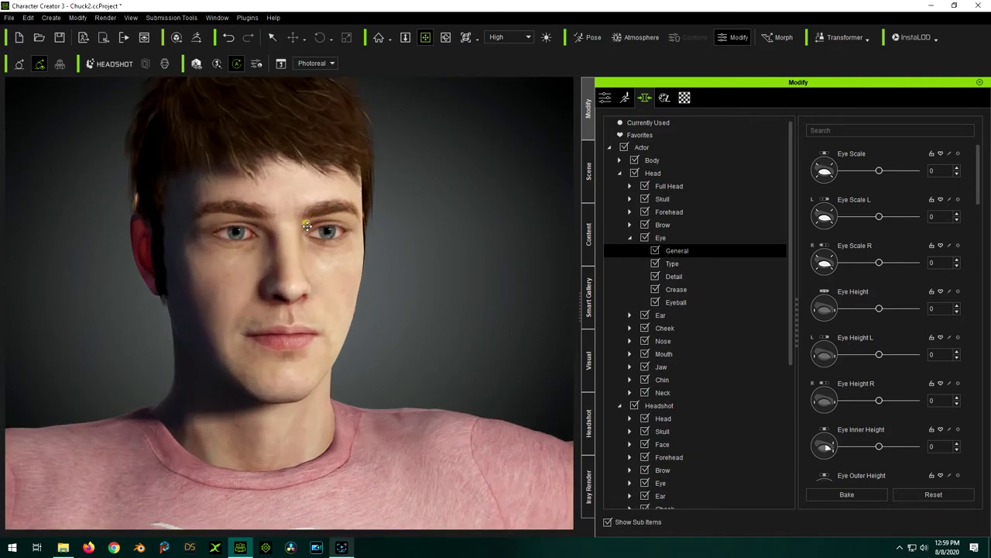
pyautogui.moveTo(308, 226); pyautogui.dragTo(322, 248, button='middle')
pyautogui.moveTo(281, 292); pyautogui.dragTo(318, 294, button='right')
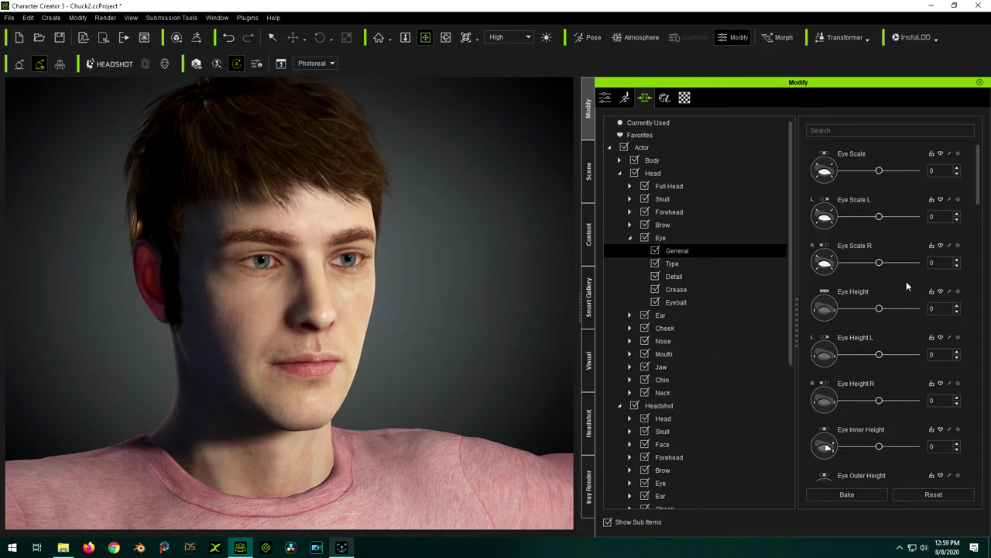
pyautogui.scroll(-5, 923, 276)
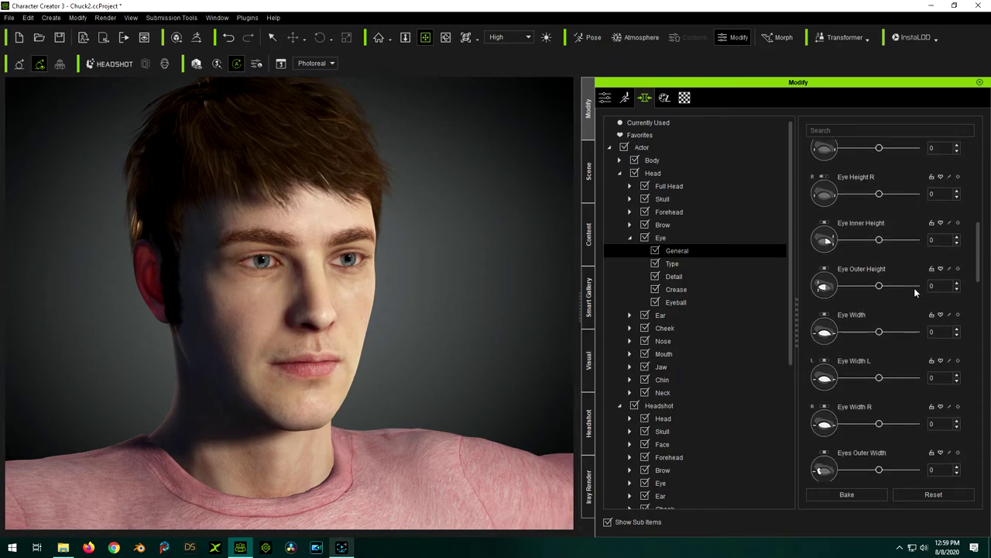
pyautogui.scroll(-13, 895, 345)
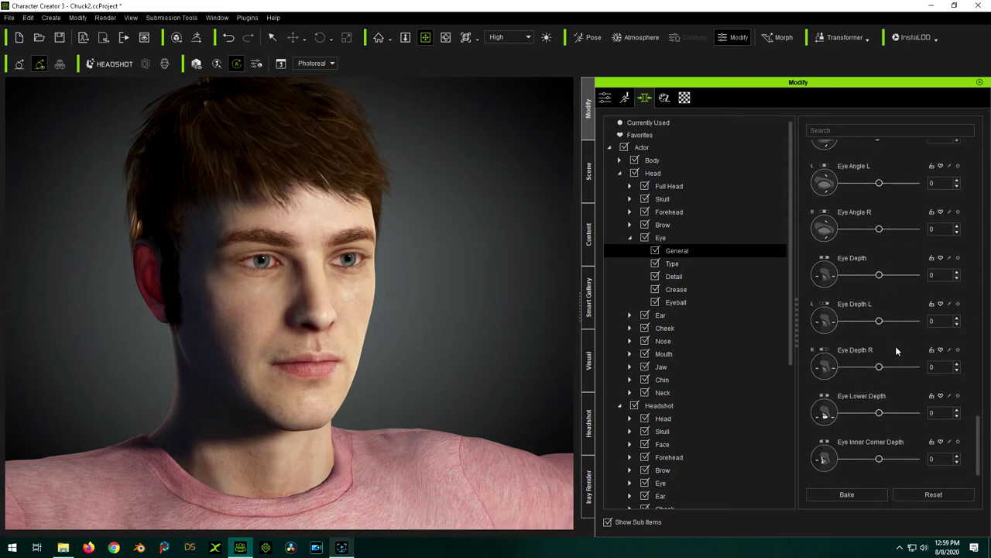
pyautogui.moveTo(403, 255); pyautogui.dragTo(470, 257, button='right')
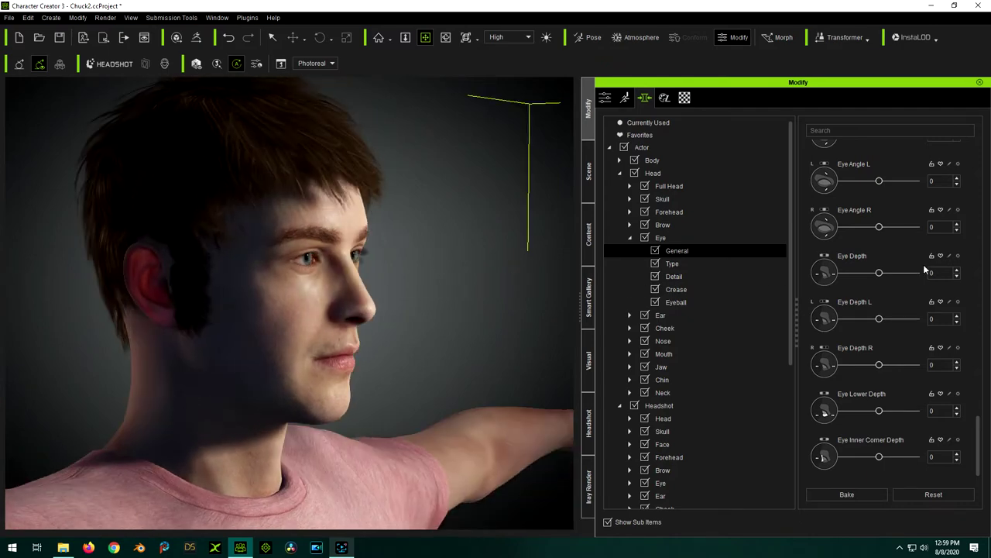
pyautogui.moveTo(393, 328); pyautogui.dragTo(284, 290, button='right')
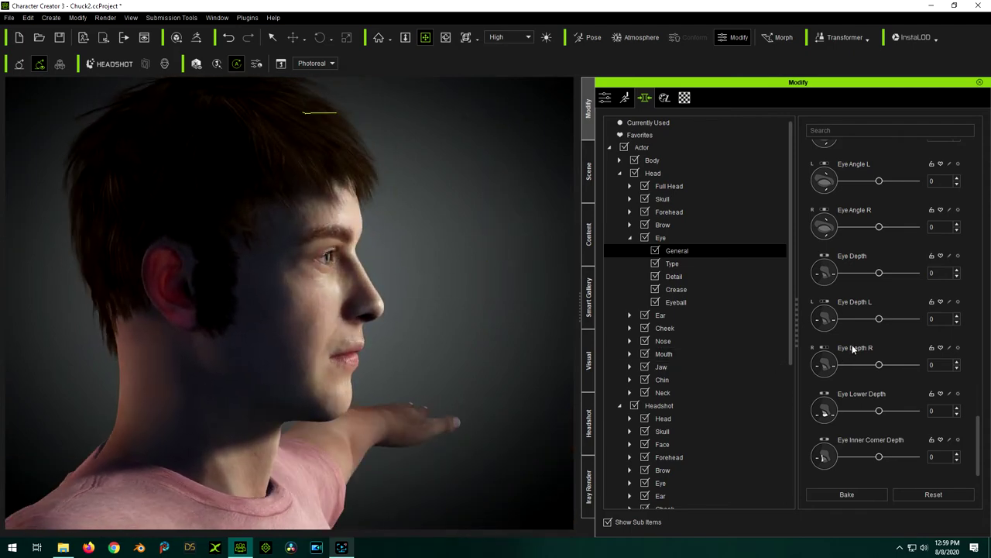
pyautogui.moveTo(881, 276); pyautogui.dragTo(947, 276)
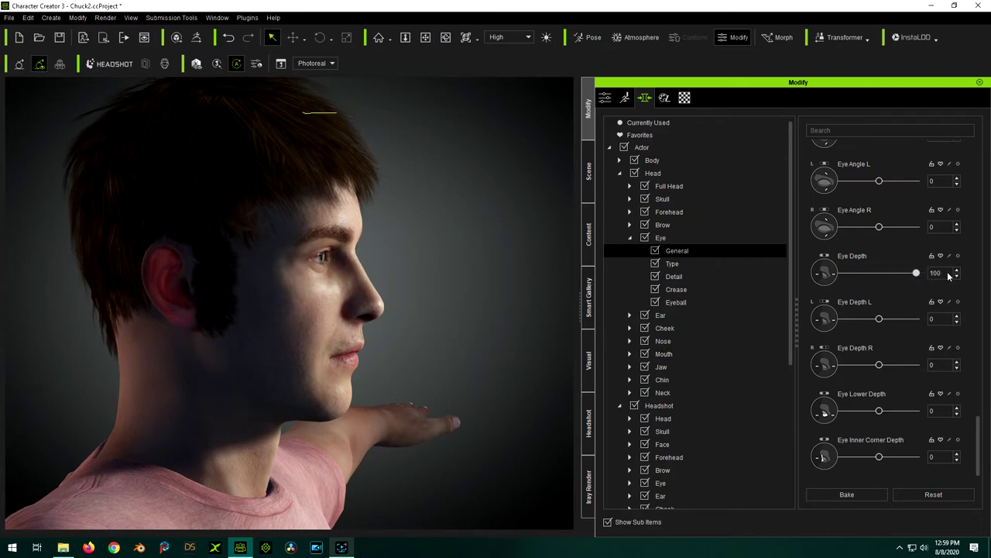
pyautogui.moveTo(797, 292); pyautogui.dragTo(789, 294)
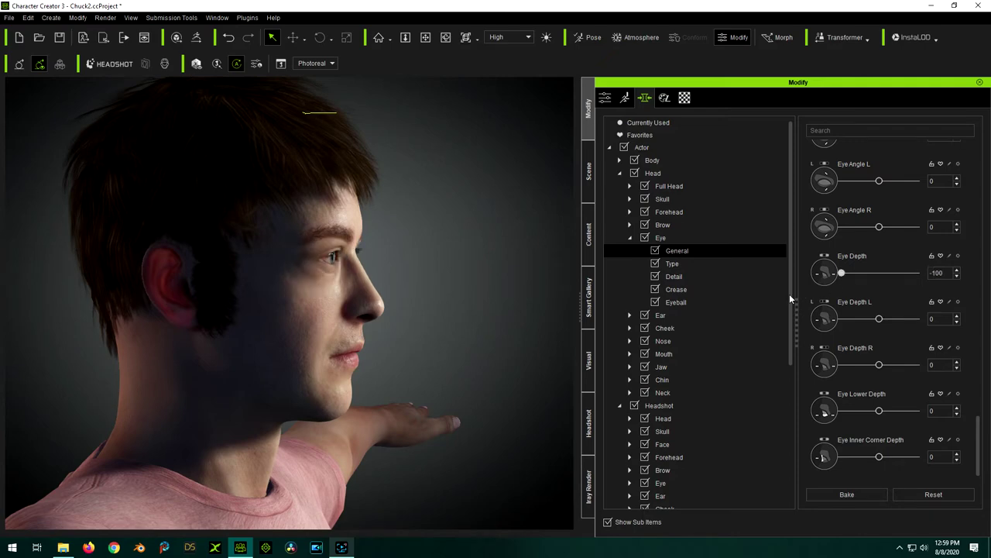
pyautogui.moveTo(879, 291); pyautogui.dragTo(954, 294)
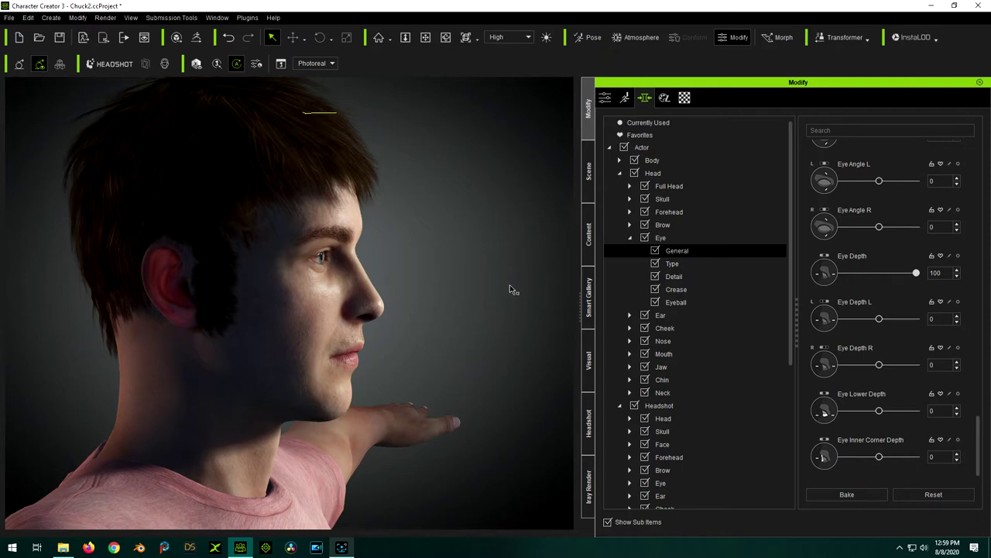
# Check the deep-set eyes from several angles and reset the Eye Depth morph to 0.
pyautogui.click(426, 38)
pyautogui.moveTo(30, 330); pyautogui.dragTo(406, 303, button='right')
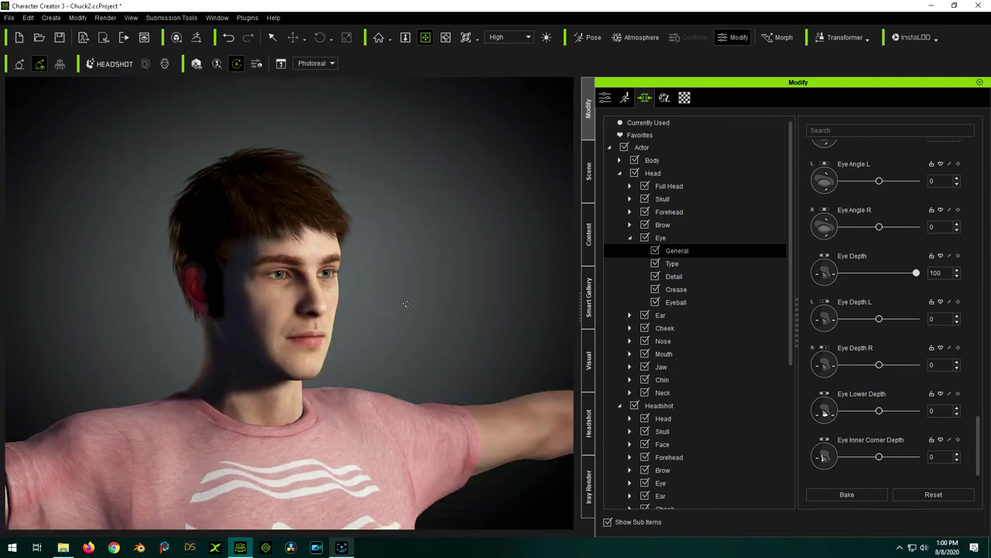
pyautogui.moveTo(343, 265); pyautogui.dragTo(350, 329, button='right')
pyautogui.moveTo(476, 306)
pyautogui.mouseDown(button='right')
pyautogui.moveTo(330, 323)
pyautogui.moveTo(472, 294)
pyautogui.mouseUp(button='right')
pyautogui.moveTo(202, 334); pyautogui.dragTo(448, 301, button='right')
pyautogui.moveTo(545, 257); pyautogui.dragTo(409, 296, button='right')
pyautogui.doubleClick(939, 272)
pyautogui.write('0')
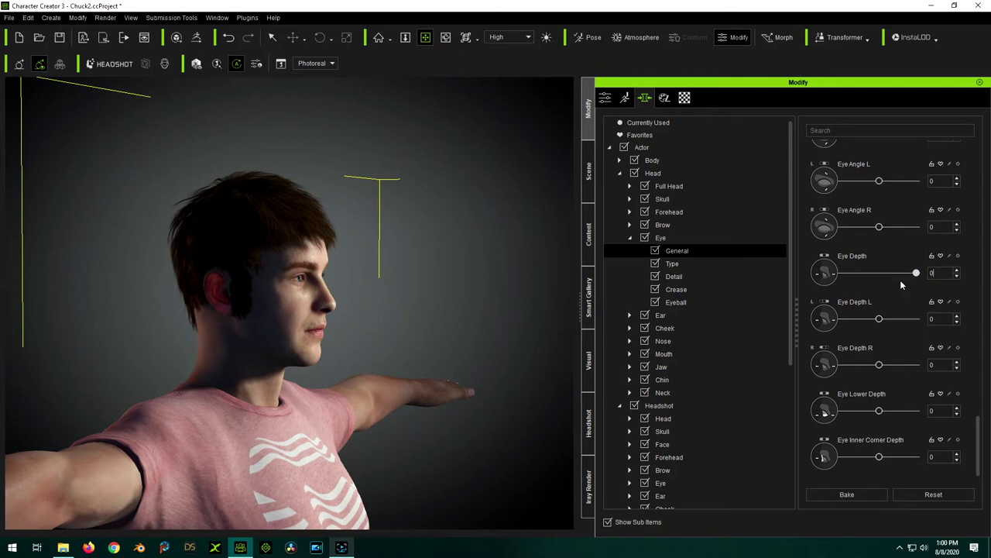
pyautogui.press('Return')
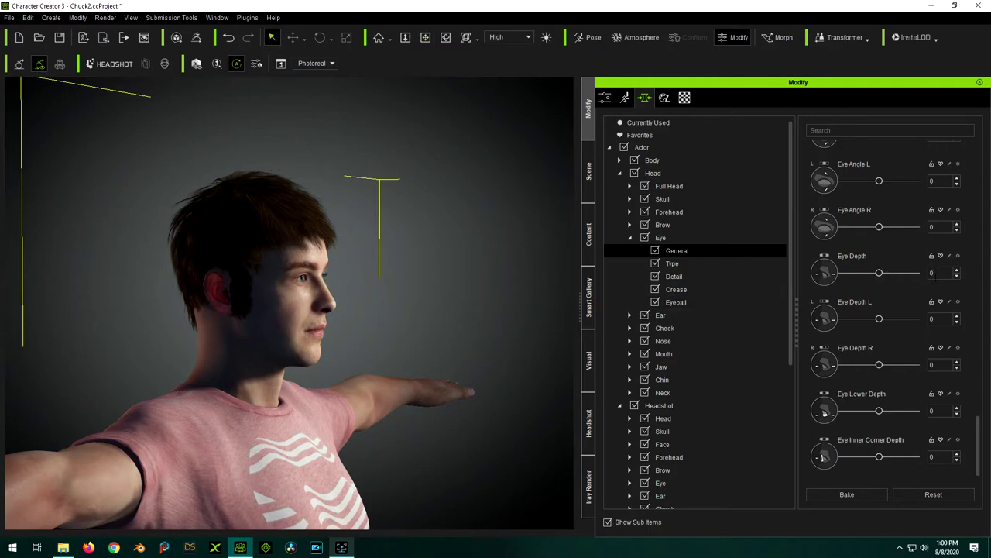
# Try the Eye Depth morph at 100 again and settle on 50.
pyautogui.click(880, 274)
pyautogui.moveTo(892, 278); pyautogui.dragTo(921, 282)
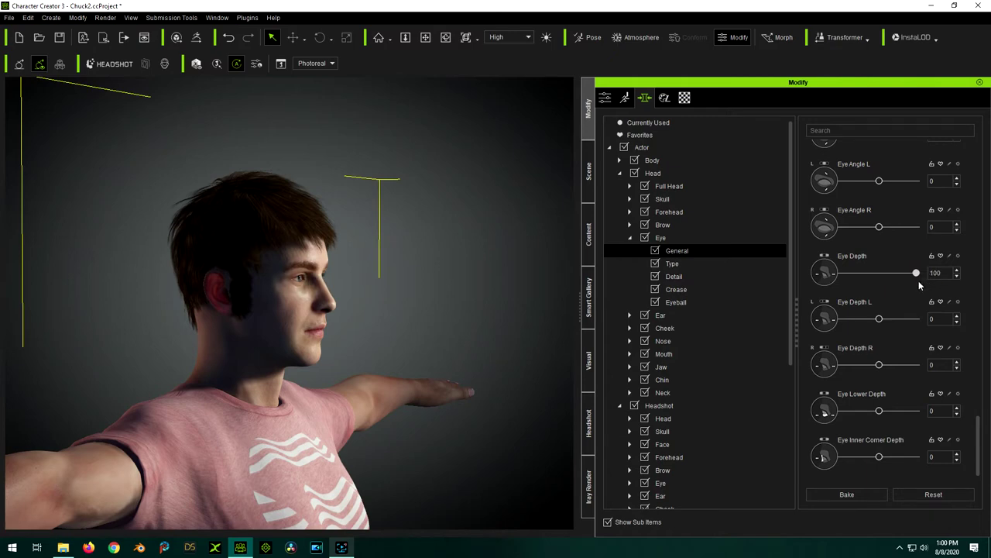
pyautogui.click(917, 275)
pyautogui.moveTo(904, 273); pyautogui.dragTo(900, 275)
pyautogui.scroll(3, 293, 288)
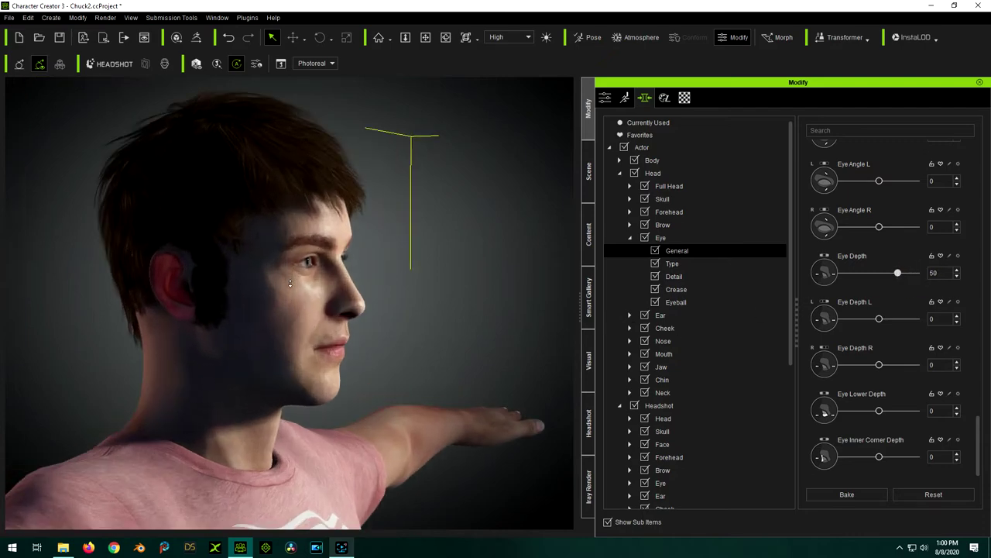
# Examine the adjusted eyes from the side, three-quarter and front views, both up close and from farther away.
pyautogui.click(425, 38)
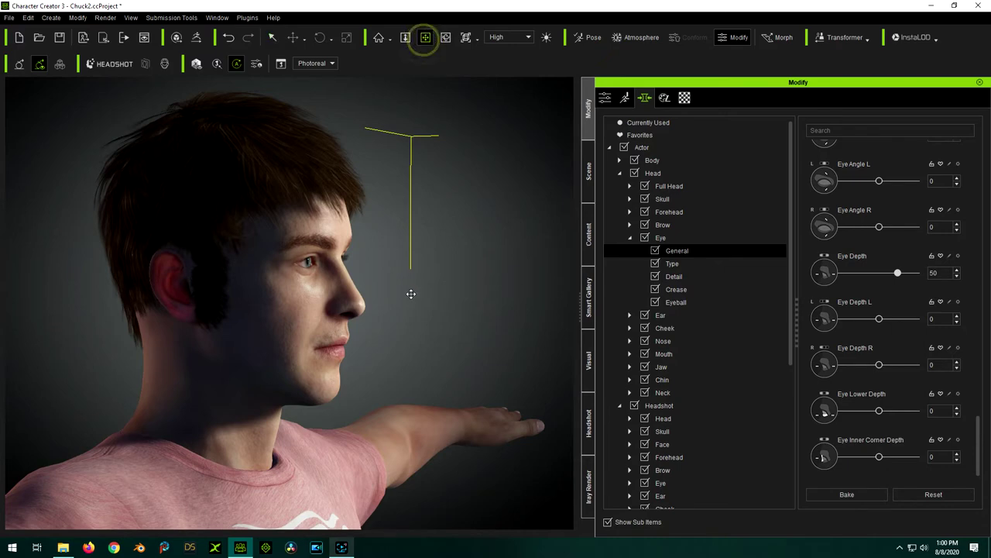
pyautogui.moveTo(88, 331); pyautogui.dragTo(299, 328, button='right')
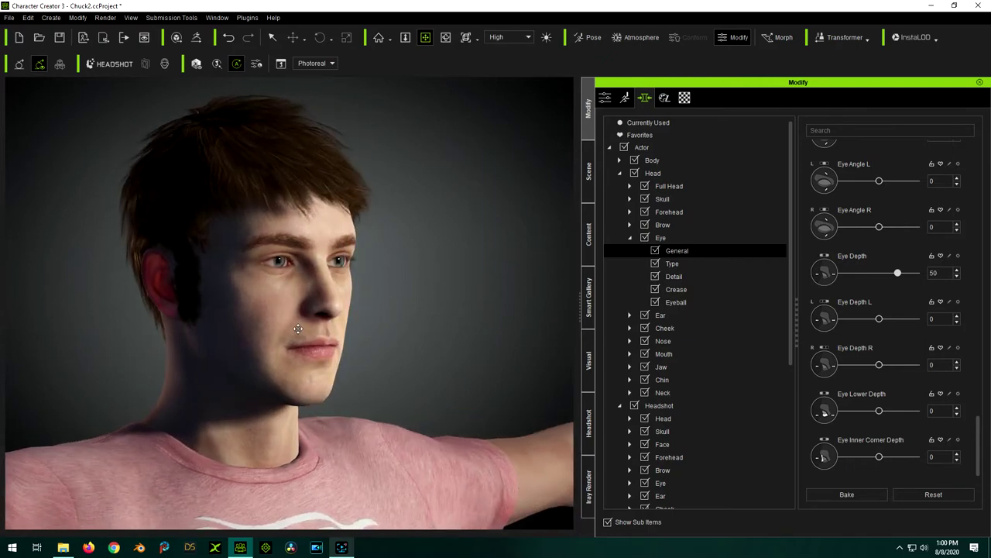
pyautogui.moveTo(424, 312); pyautogui.dragTo(473, 281, button='right')
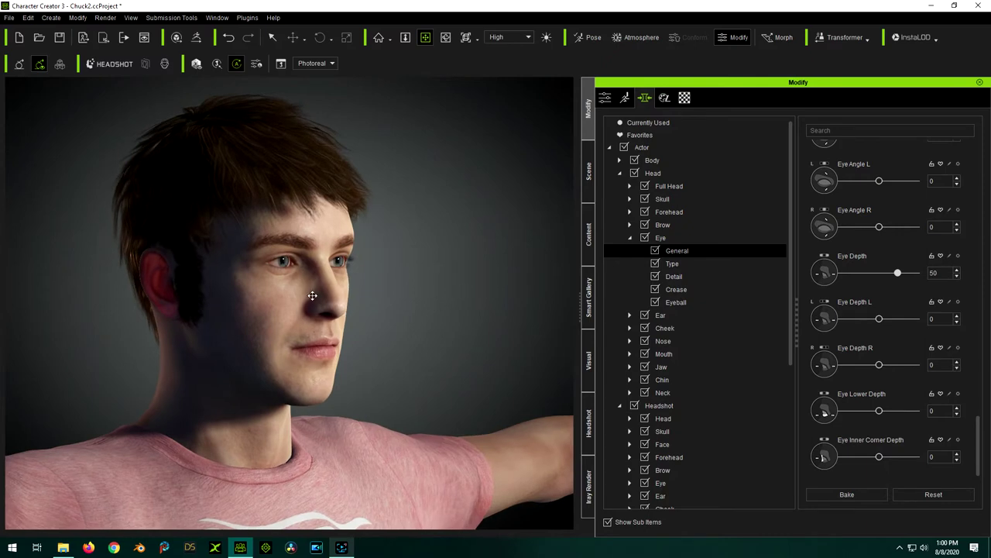
pyautogui.scroll(-1, 311, 298)
pyautogui.moveTo(309, 359); pyautogui.dragTo(218, 409, button='right')
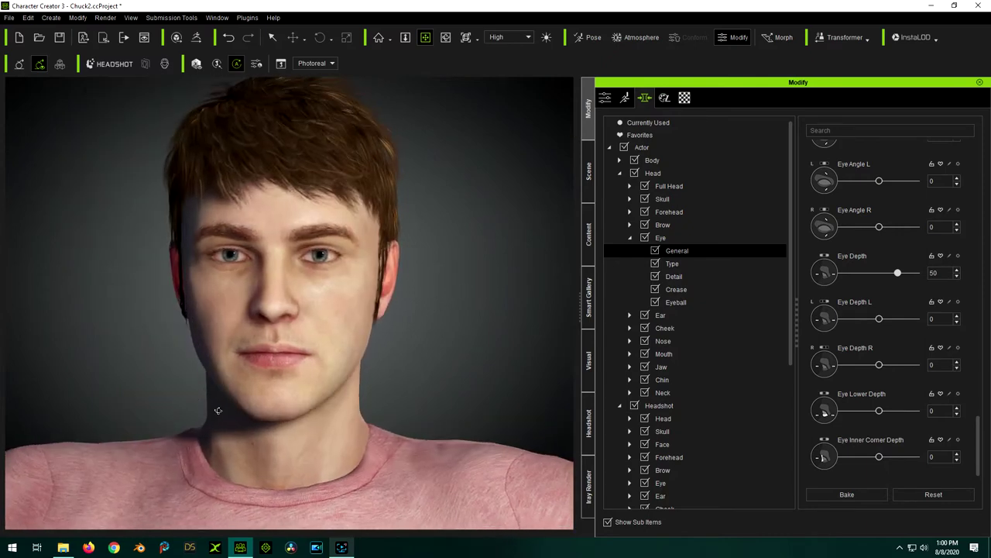
pyautogui.moveTo(236, 348); pyautogui.dragTo(243, 393, button='right')
pyautogui.scroll(-3, 243, 291)
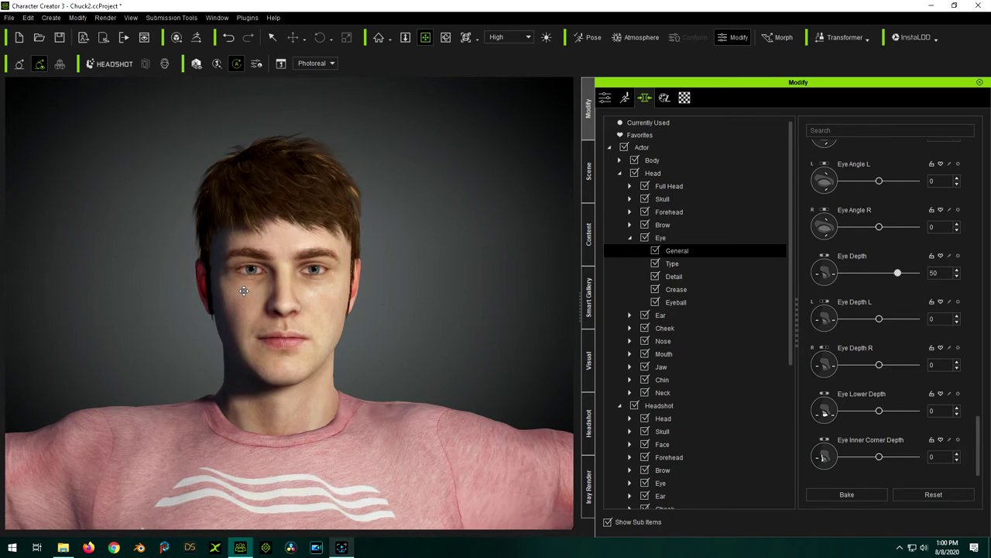
pyautogui.moveTo(396, 310); pyautogui.dragTo(344, 234, button='right')
pyautogui.moveTo(421, 288); pyautogui.dragTo(417, 362, button='right')
pyautogui.scroll(3, 398, 219)
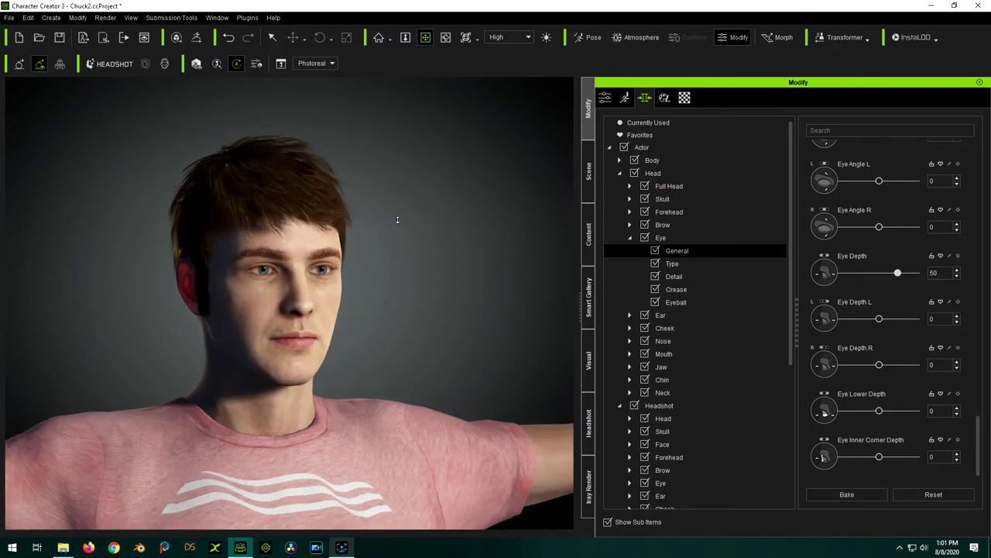
pyautogui.scroll(-4, 398, 220)
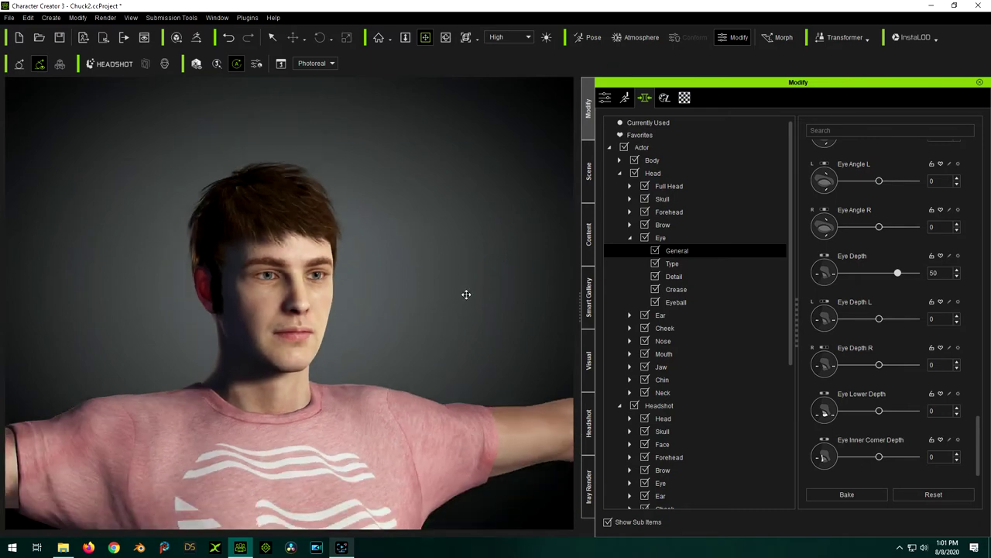
# Inspect the character's face and eyes from slightly shifted three-quarter angles at close and medium distance.
pyautogui.moveTo(466, 294); pyautogui.dragTo(455, 311, button='right')
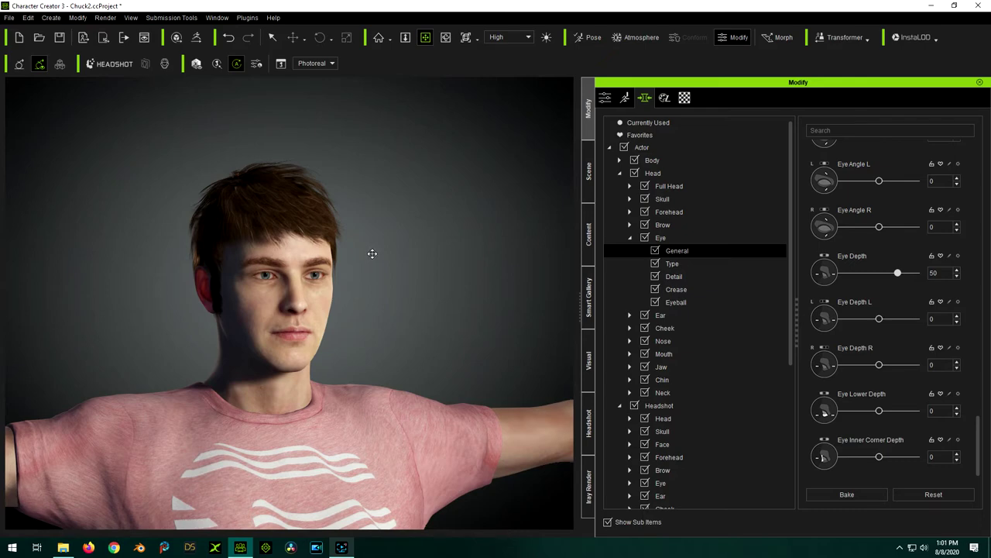
pyautogui.scroll(4, 372, 253)
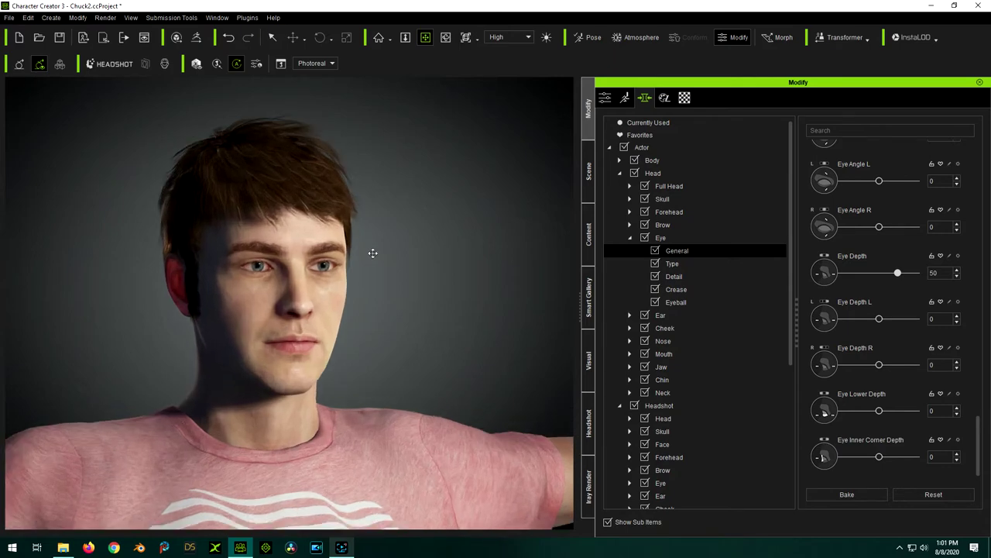
pyautogui.scroll(-2, 372, 253)
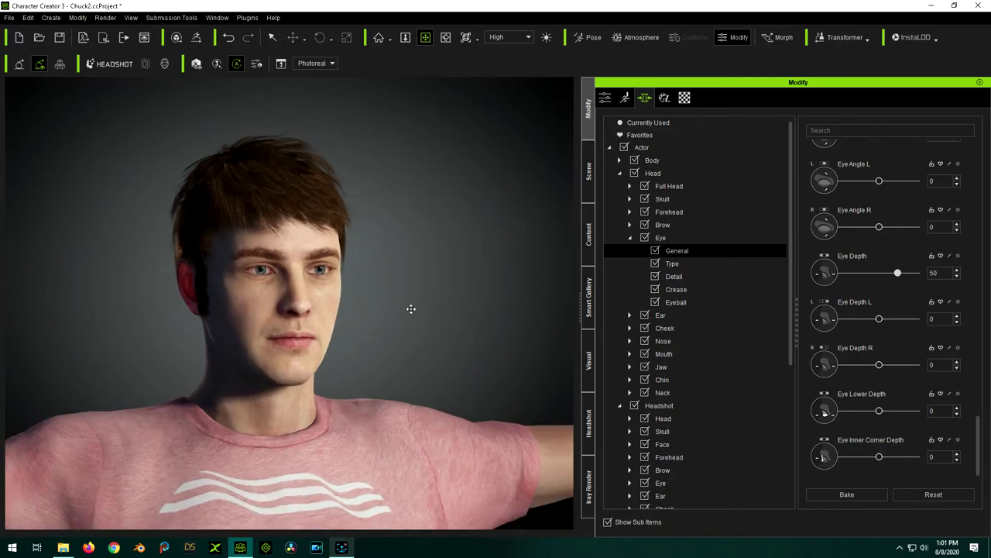
pyautogui.moveTo(452, 323); pyautogui.dragTo(426, 335, button='right')
pyautogui.moveTo(342, 270); pyautogui.dragTo(519, 310, button='right')
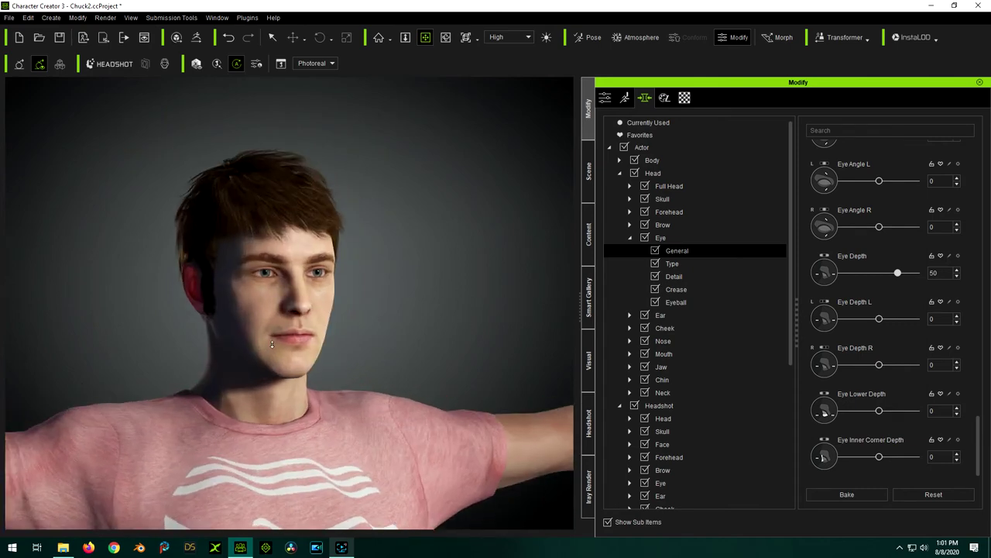
pyautogui.scroll(-1, 465, 326)
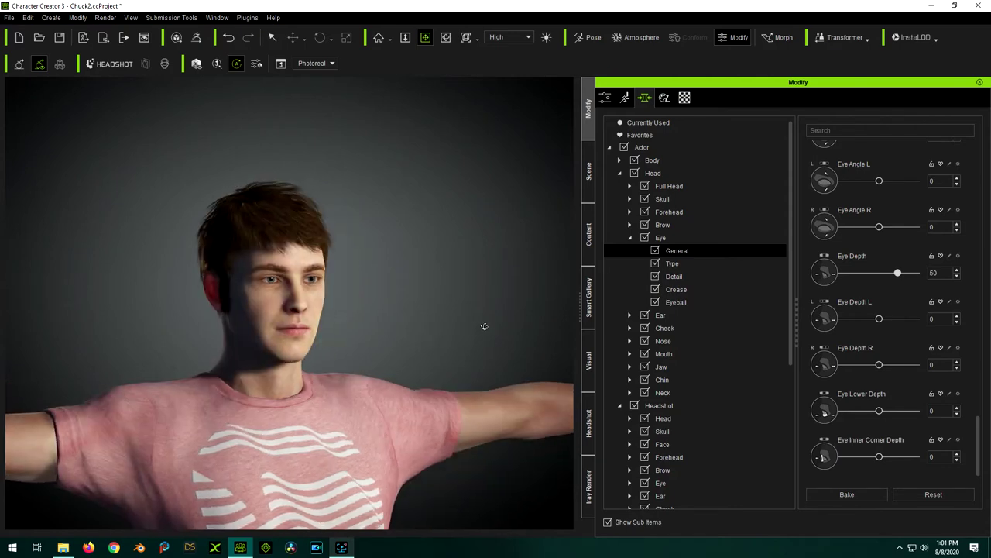
pyautogui.scroll(3, 243, 379)
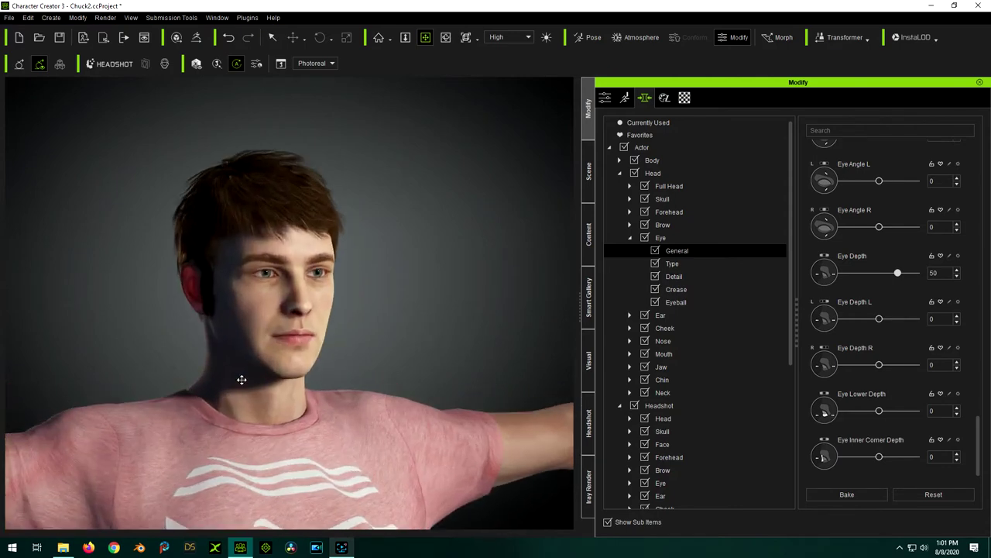
pyautogui.scroll(3, 241, 379)
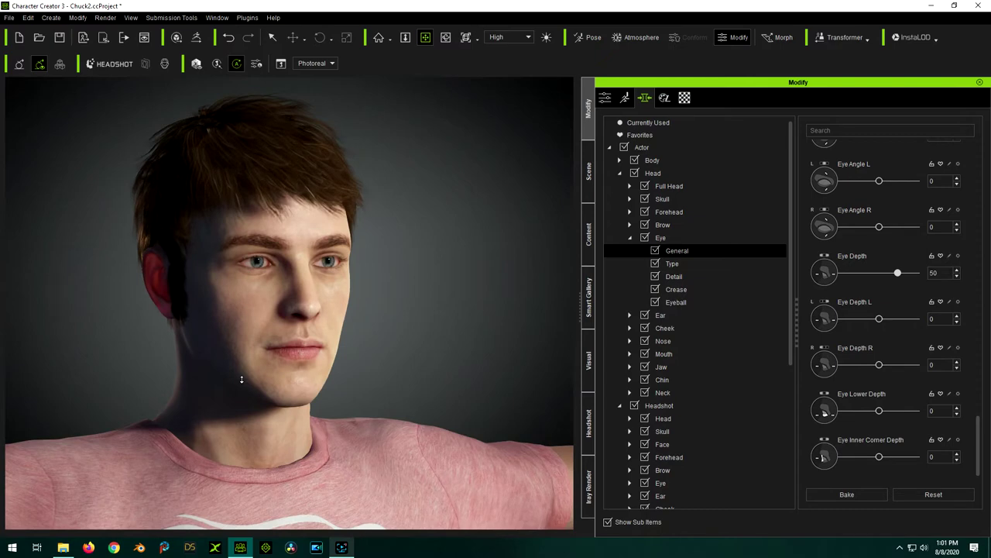
pyautogui.moveTo(491, 302); pyautogui.dragTo(503, 323, button='right')
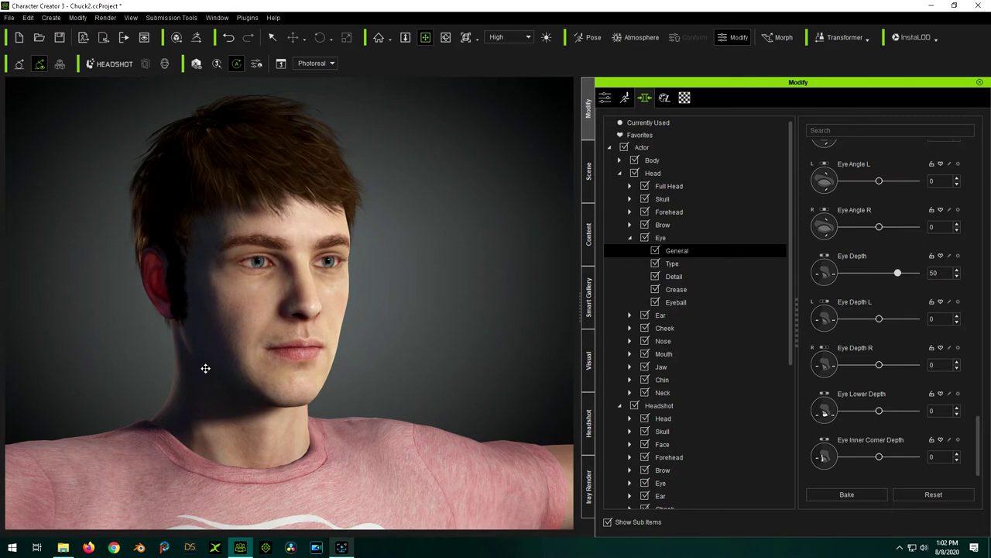
pyautogui.scroll(-1, 212, 349)
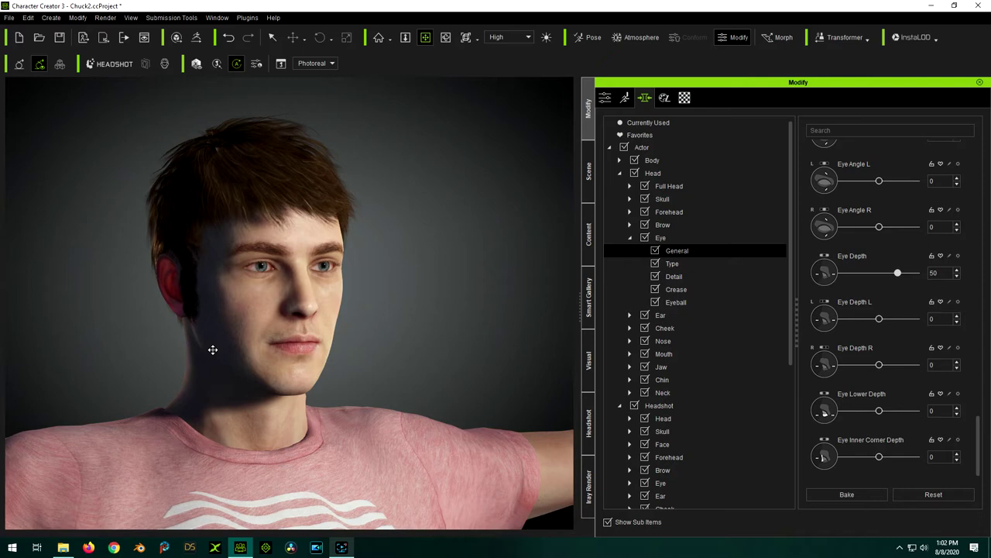
pyautogui.scroll(1, 225, 310)
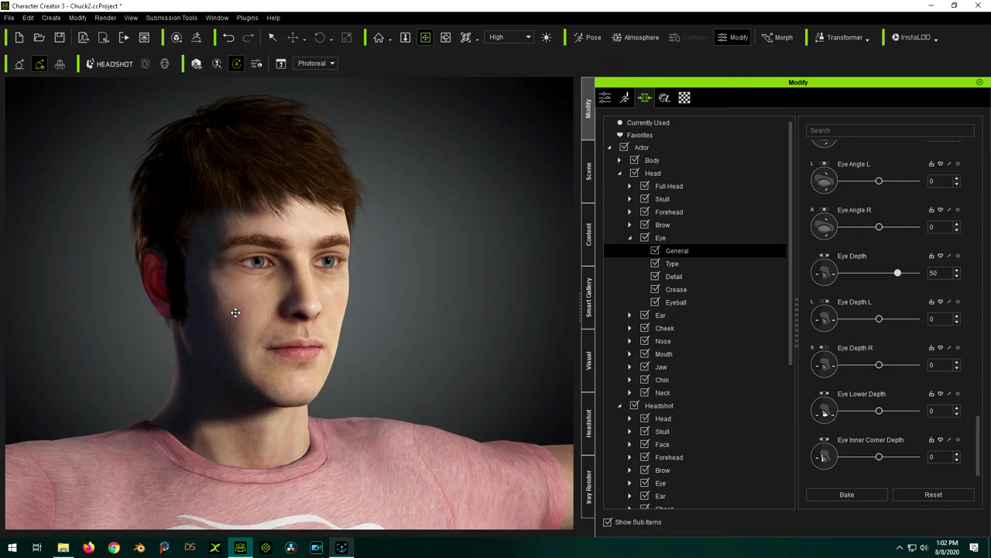
pyautogui.moveTo(195, 321); pyautogui.dragTo(224, 294, button='right')
pyautogui.moveTo(436, 276); pyautogui.dragTo(407, 330, button='right')
pyautogui.scroll(2, 338, 222)
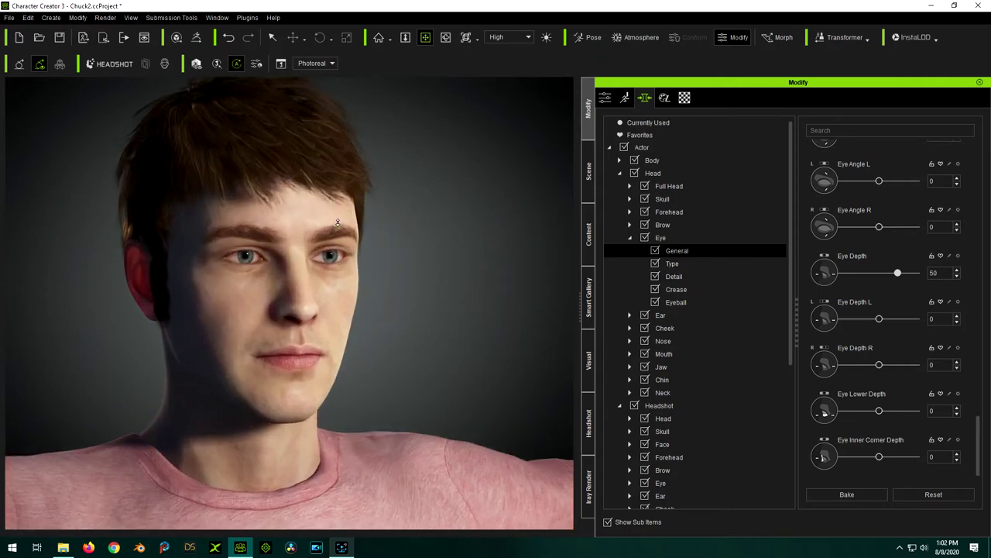
pyautogui.scroll(-2, 338, 222)
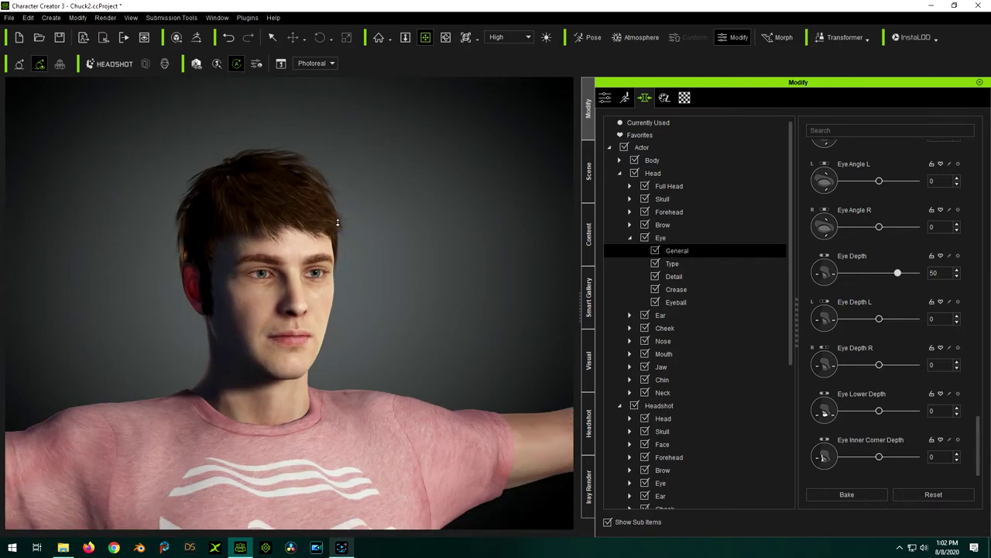
pyautogui.scroll(-2, 338, 223)
pyautogui.scroll(2, 364, 348)
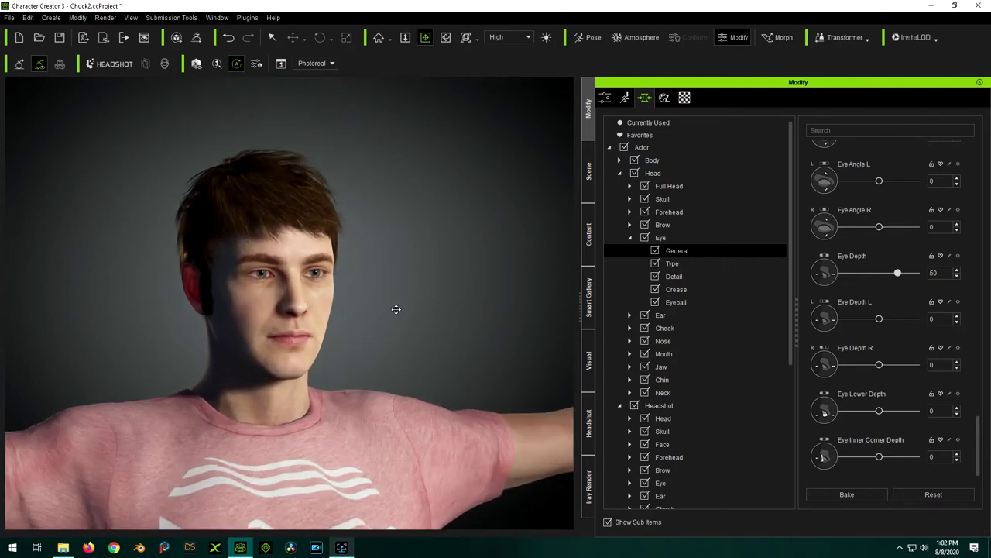
pyautogui.moveTo(396, 309)
pyautogui.mouseDown(button='right')
pyautogui.moveTo(341, 314)
pyautogui.moveTo(382, 308)
pyautogui.mouseUp(button='right')
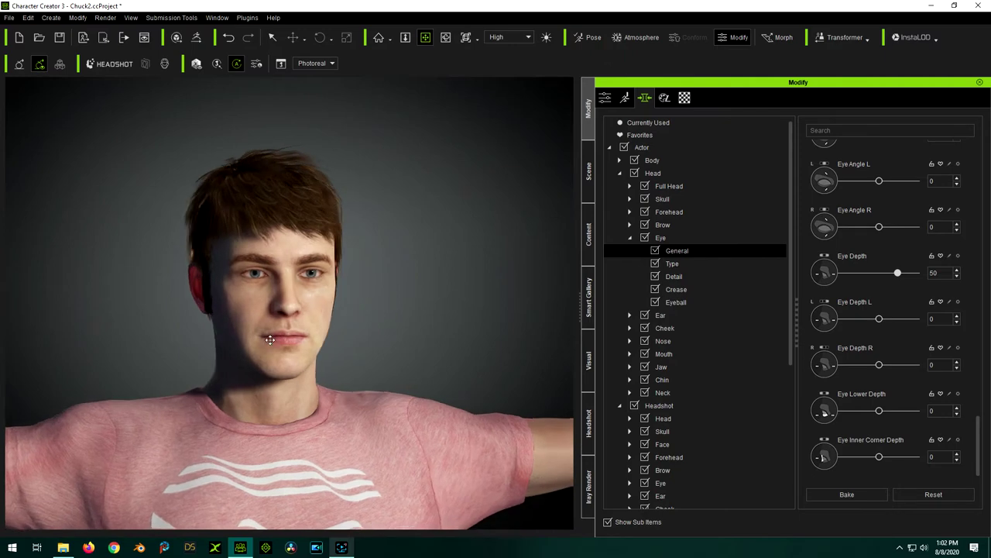
pyautogui.scroll(3, 273, 384)
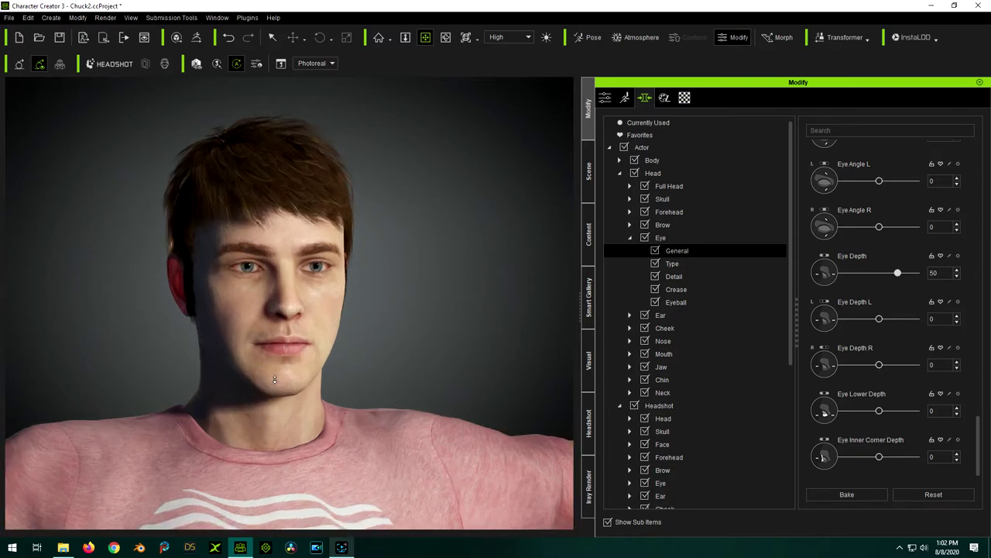
pyautogui.scroll(-3, 328, 336)
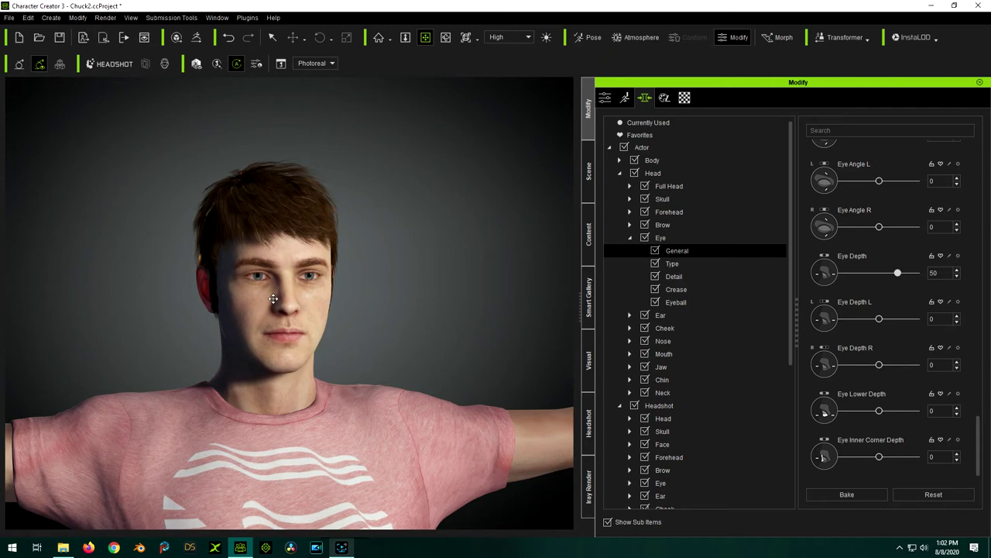
# Save the current character project.
pyautogui.click(59, 37)
pyautogui.moveTo(256, 314); pyautogui.dragTo(259, 314, button='right')
# Browse the Cheek, Head and Skull morph categories and bring up the Face morphs within Full Head.
pyautogui.click(708, 332)
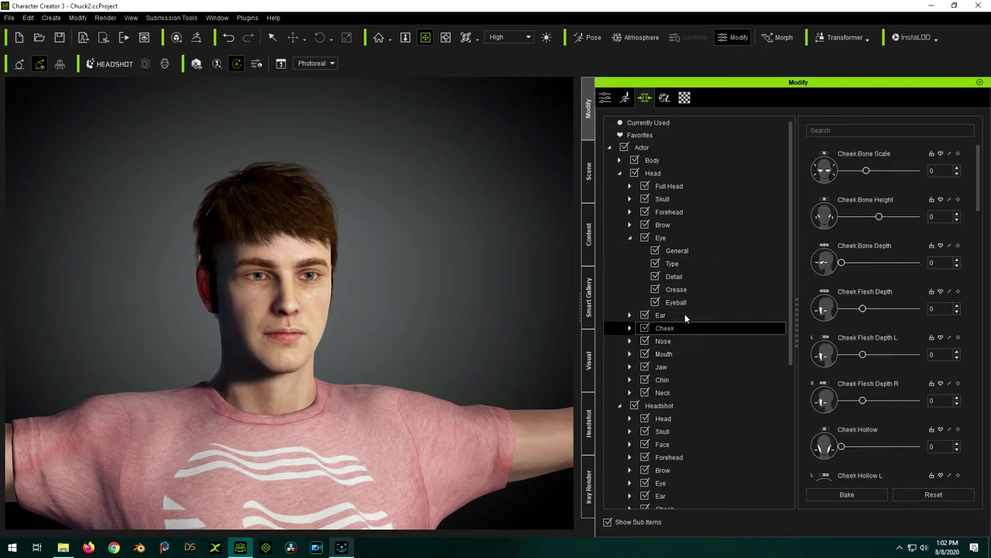
pyautogui.click(667, 172)
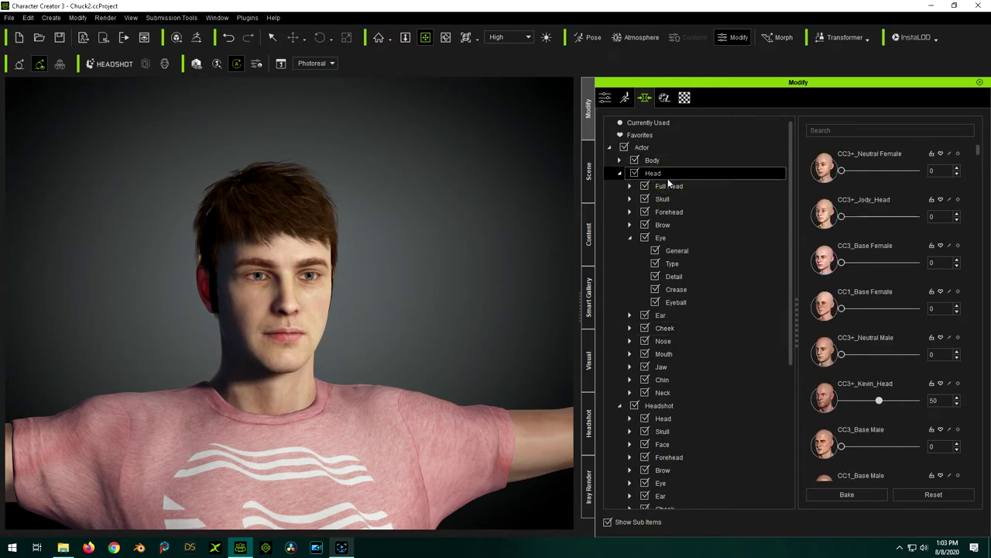
pyautogui.click(664, 196)
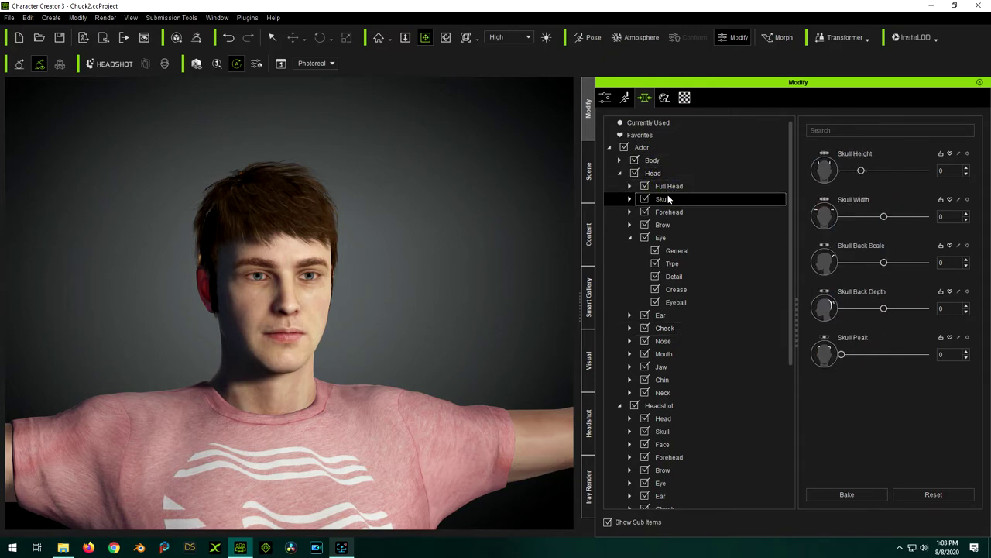
pyautogui.click(664, 189)
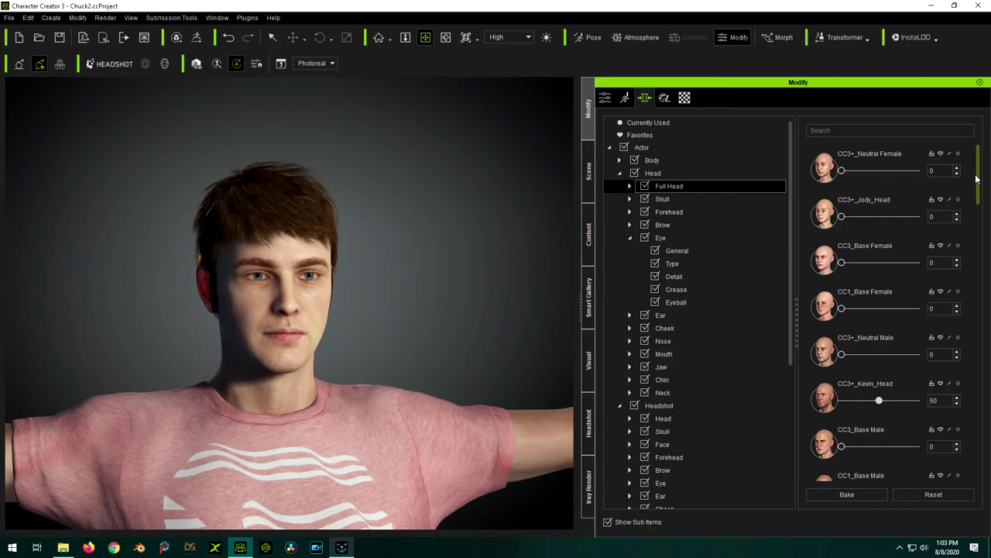
pyautogui.moveTo(980, 179); pyautogui.dragTo(974, 334)
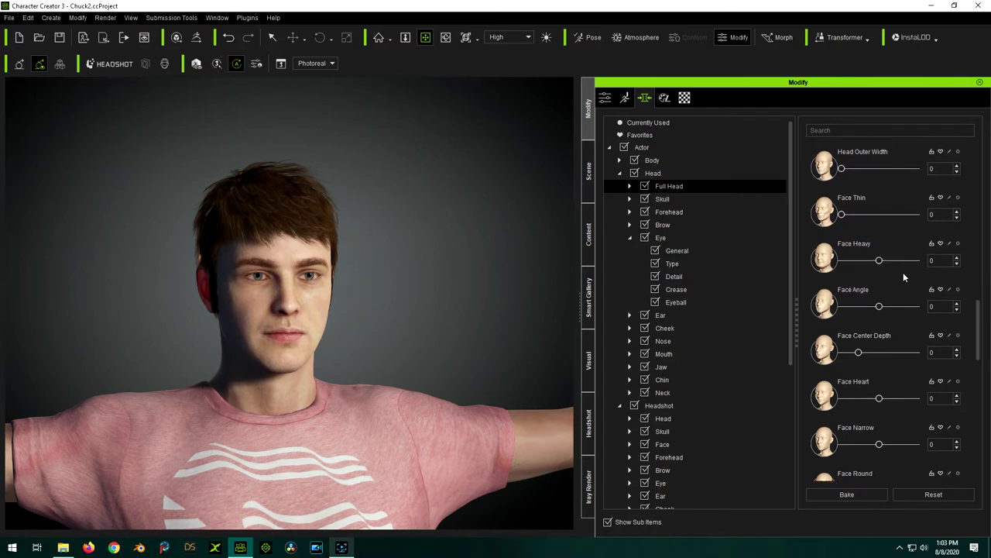
# Try the Face Heavy morph at 50 and 92, check the face up close, and reset it to 0.
pyautogui.click(912, 264)
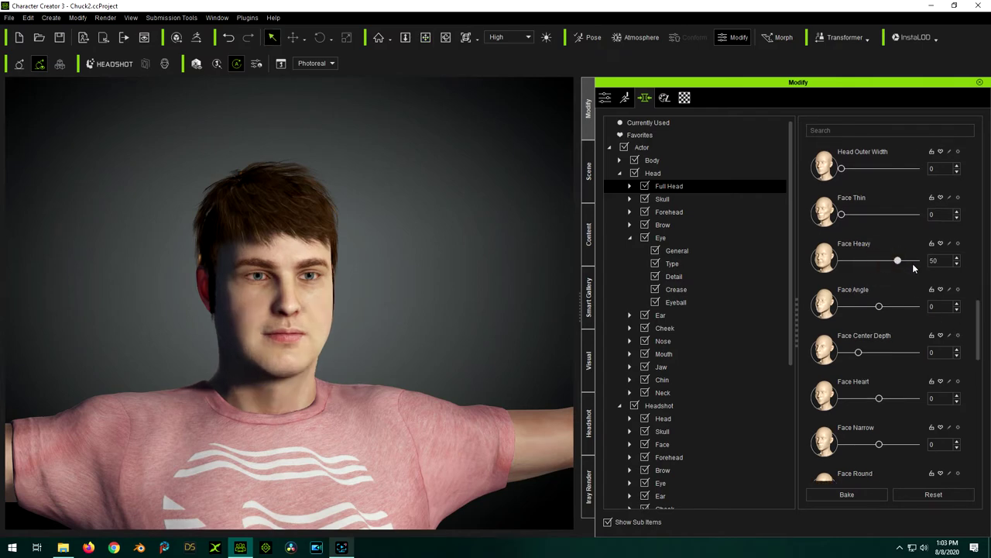
pyautogui.moveTo(914, 263); pyautogui.dragTo(911, 264)
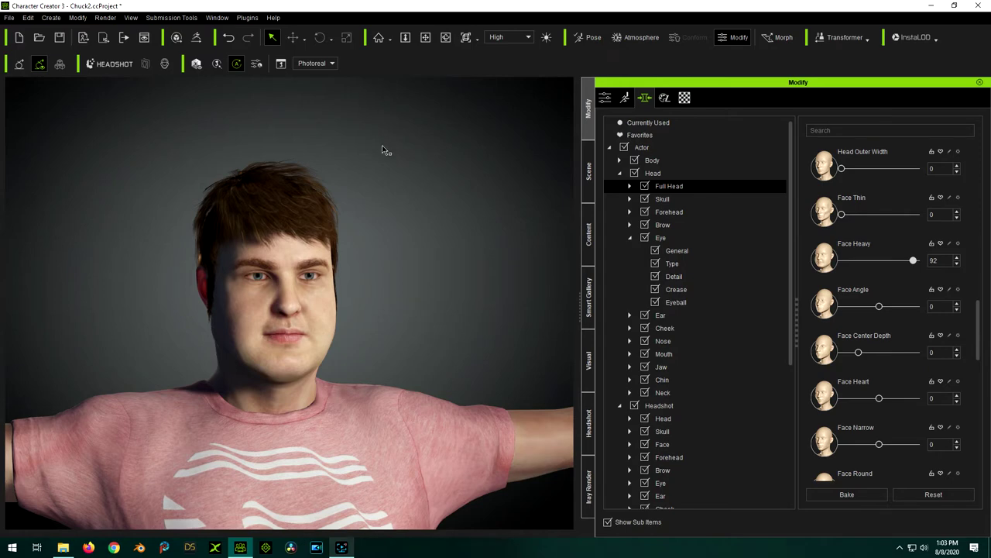
pyautogui.scroll(2, 297, 405)
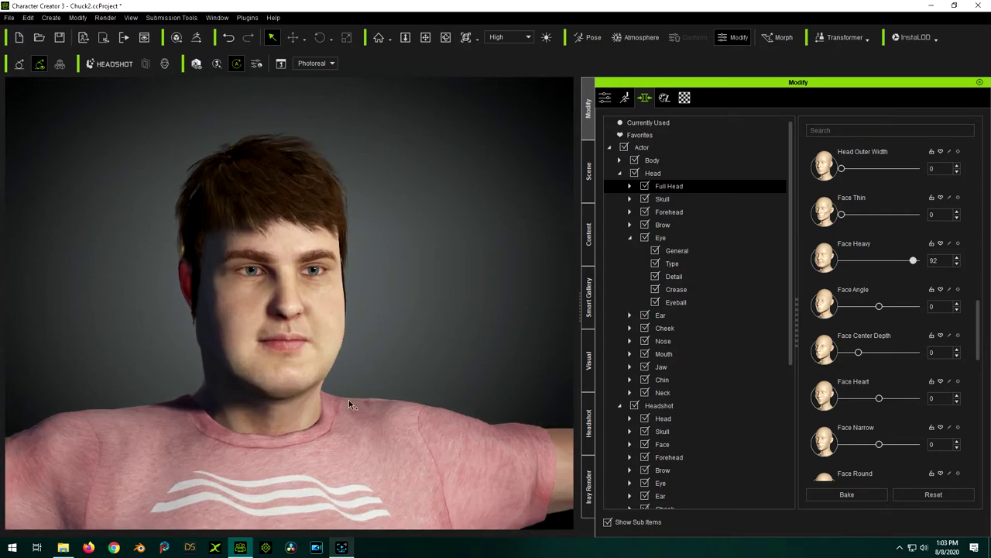
pyautogui.scroll(1, 318, 409)
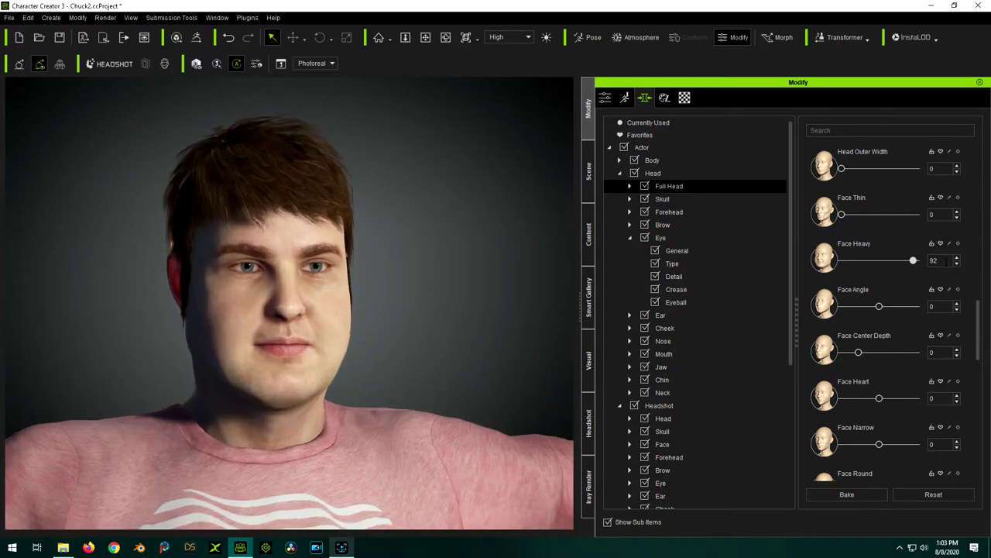
pyautogui.doubleClick(946, 261)
pyautogui.write('0')
pyautogui.press('Return')
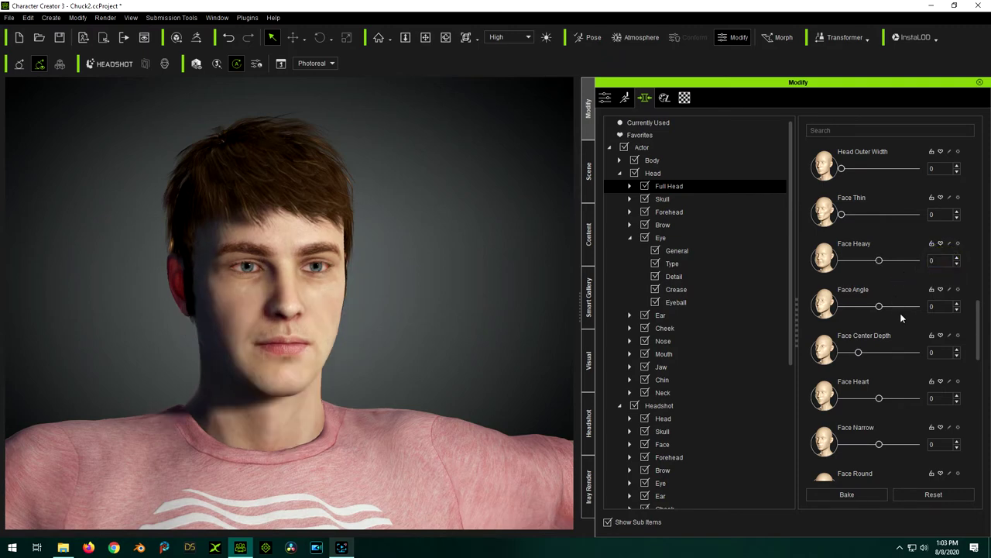
# Try the Face Angle morph at 100 and -100 while viewing the face from the side, and reset it to 0.
pyautogui.click(425, 37)
pyautogui.moveTo(365, 248); pyautogui.dragTo(567, 186)
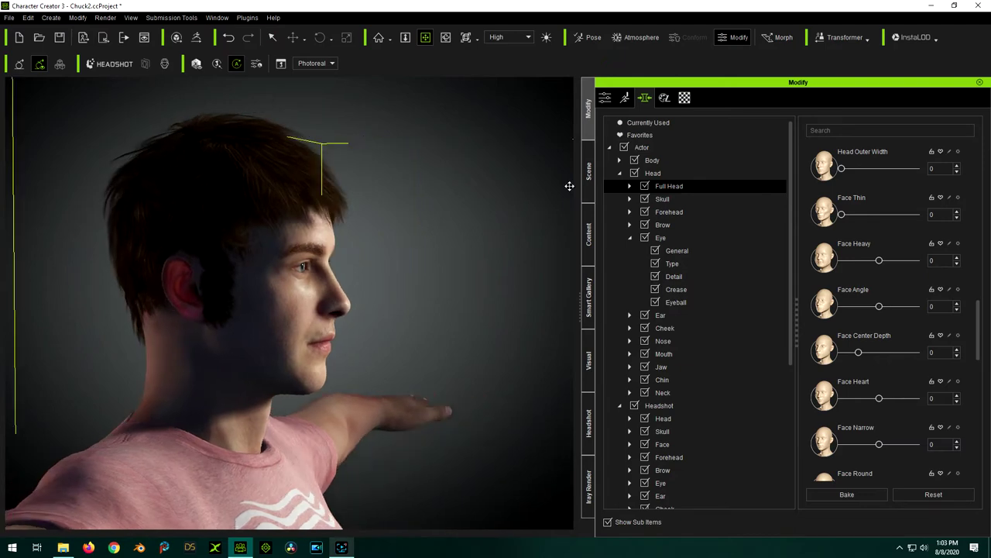
pyautogui.moveTo(879, 307); pyautogui.dragTo(929, 307)
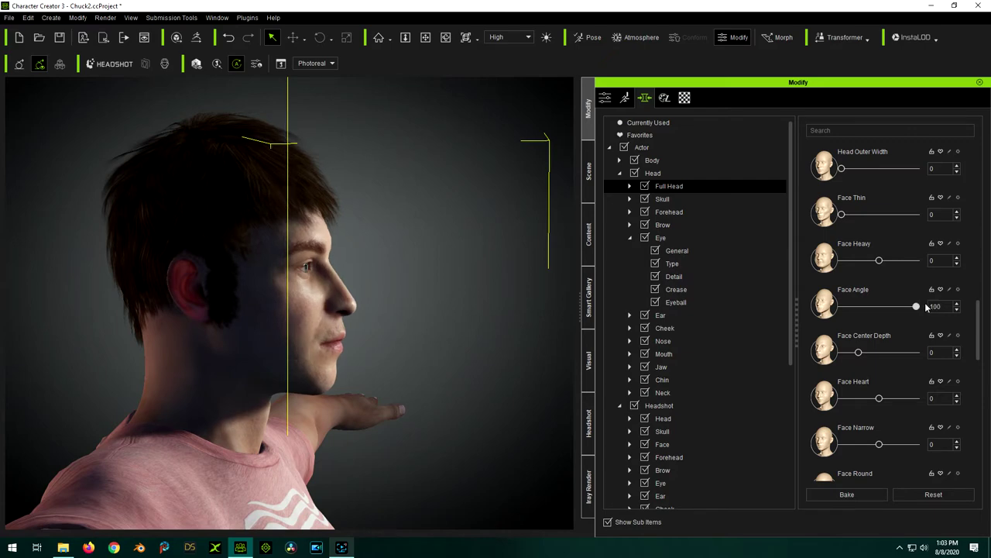
pyautogui.moveTo(843, 307); pyautogui.dragTo(816, 310)
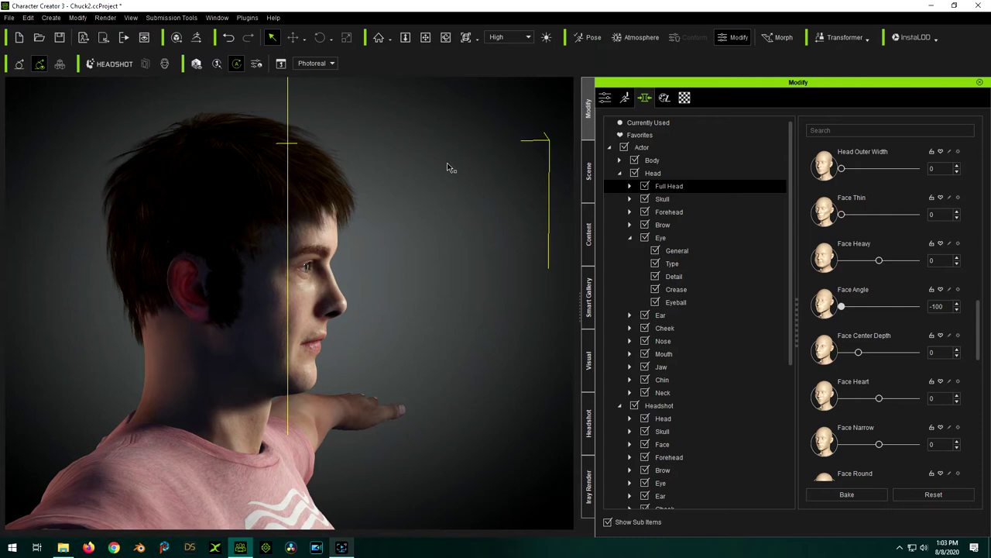
pyautogui.click(425, 37)
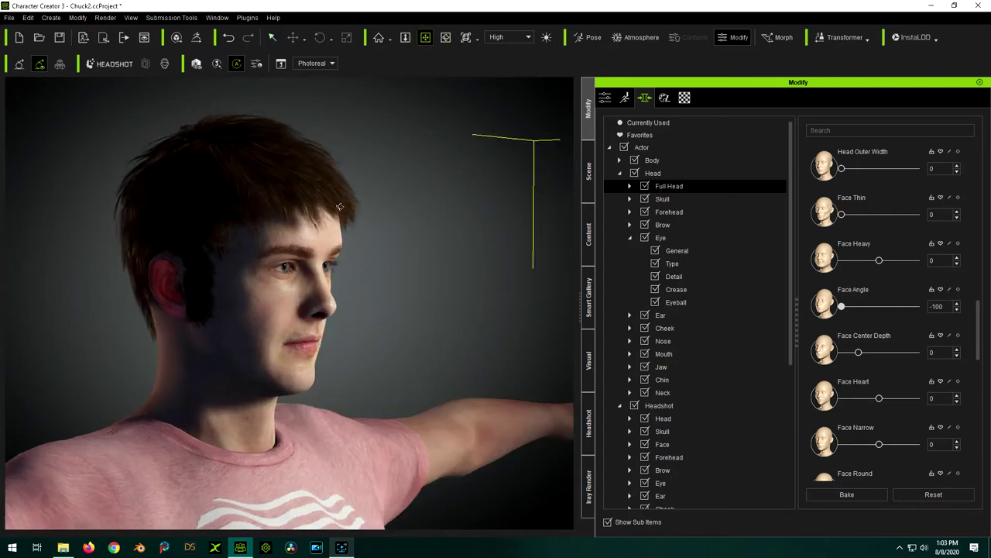
pyautogui.moveTo(142, 239); pyautogui.dragTo(368, 231, button='right')
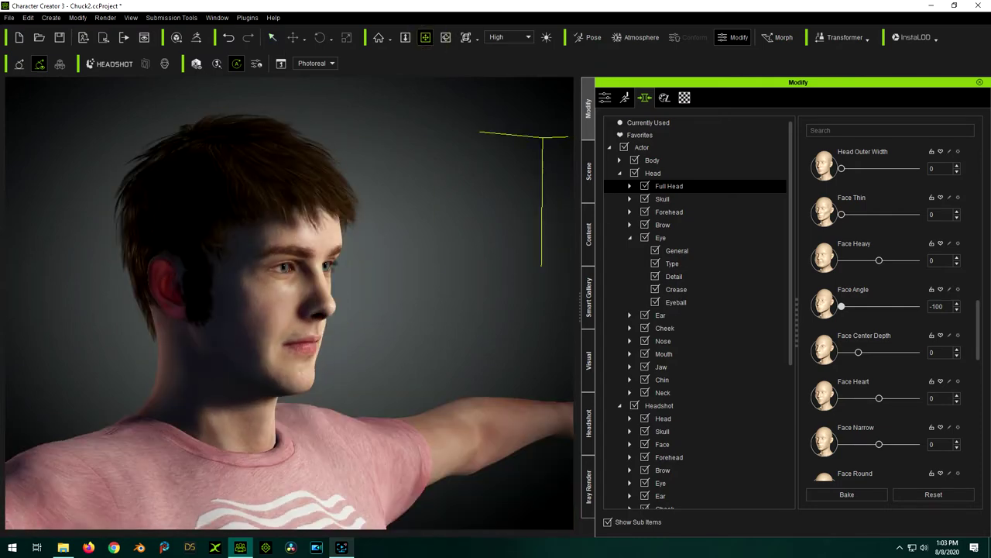
pyautogui.doubleClick(943, 306)
pyautogui.write('0')
pyautogui.press('Return')
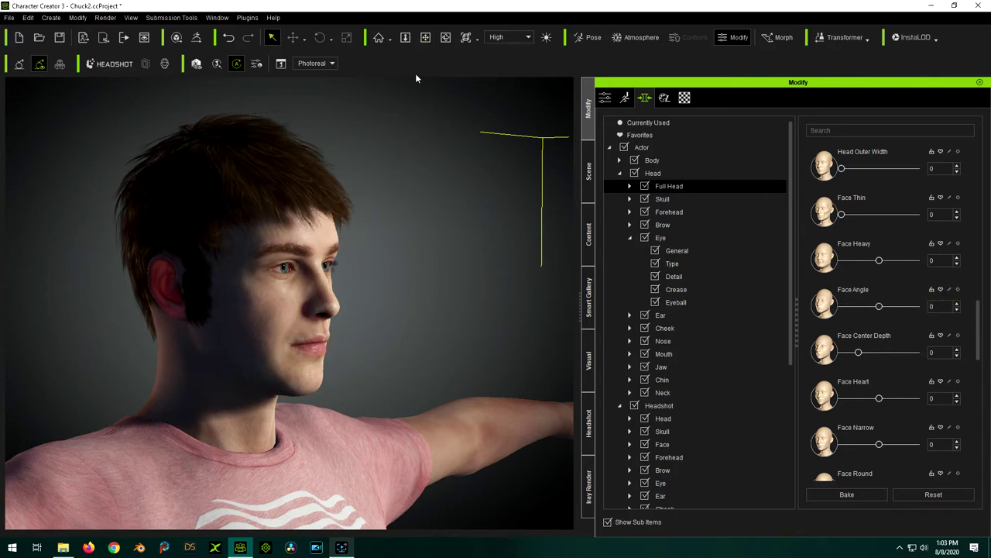
# Try the Face Square morph at 100 while viewing the face from the front, and reset it to 0.
pyautogui.click(426, 37)
pyautogui.moveTo(241, 289); pyautogui.dragTo(147, 281)
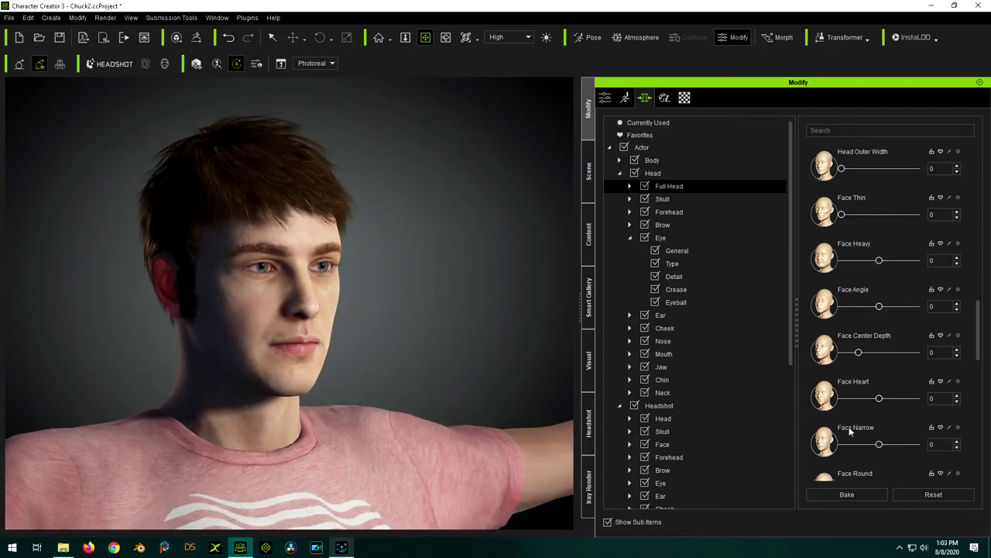
pyautogui.moveTo(978, 314); pyautogui.dragTo(984, 382)
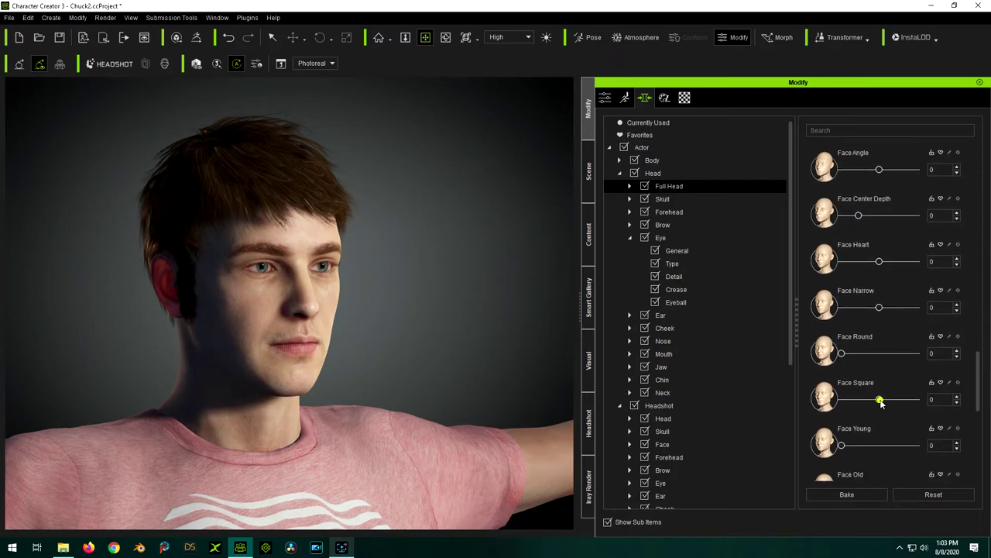
pyautogui.moveTo(878, 398); pyautogui.dragTo(925, 402)
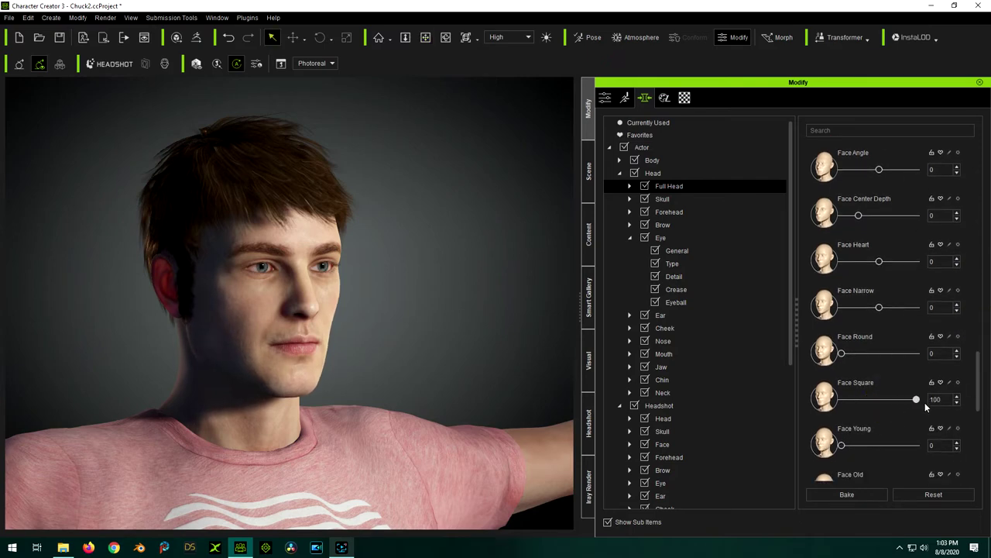
pyautogui.click(425, 37)
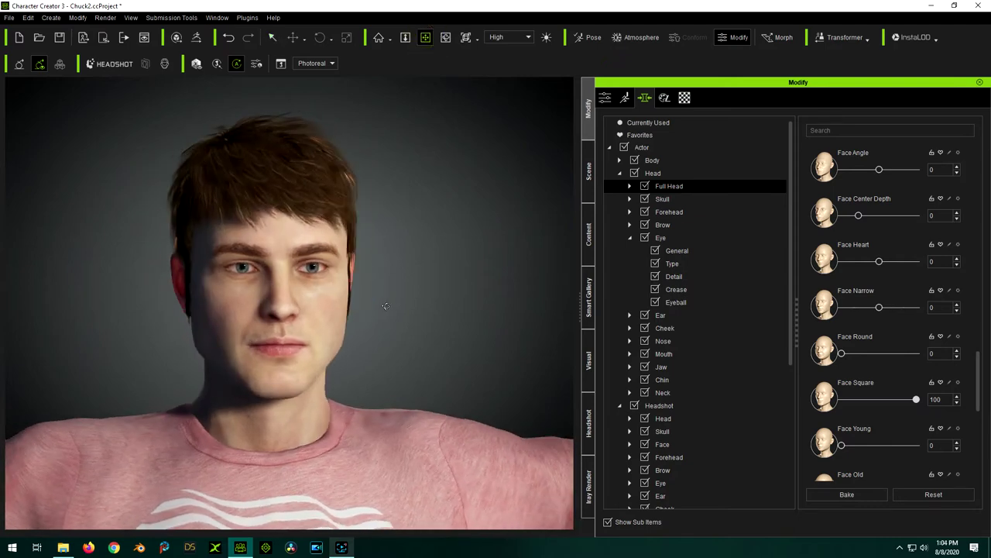
pyautogui.moveTo(920, 401); pyautogui.dragTo(910, 402)
pyautogui.doubleClick(935, 399)
pyautogui.write('0')
pyautogui.press('Return')
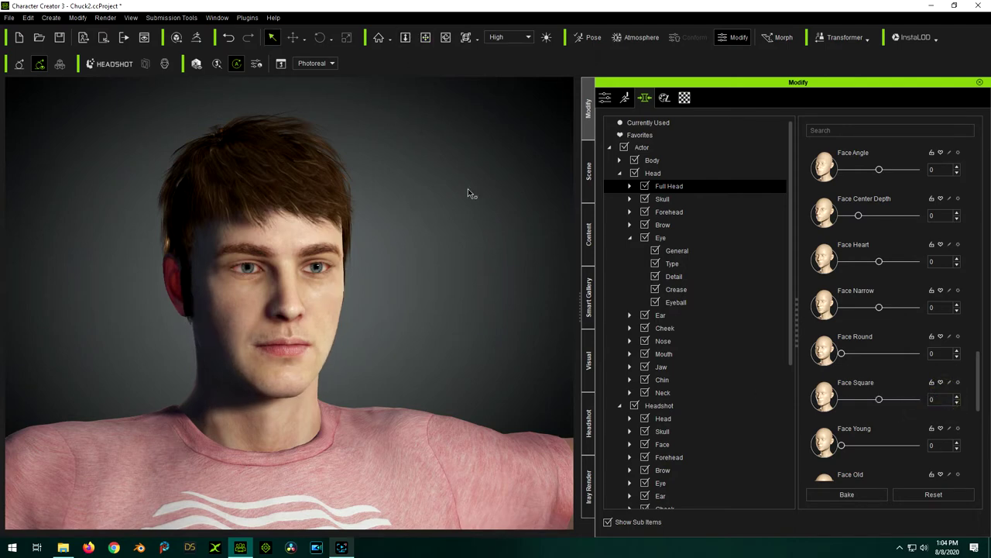
# Try the Face Round morph at 80 and the Face Old morph at 94, resetting each one to 0.
pyautogui.moveTo(842, 353); pyautogui.dragTo(904, 354)
pyautogui.click(426, 37)
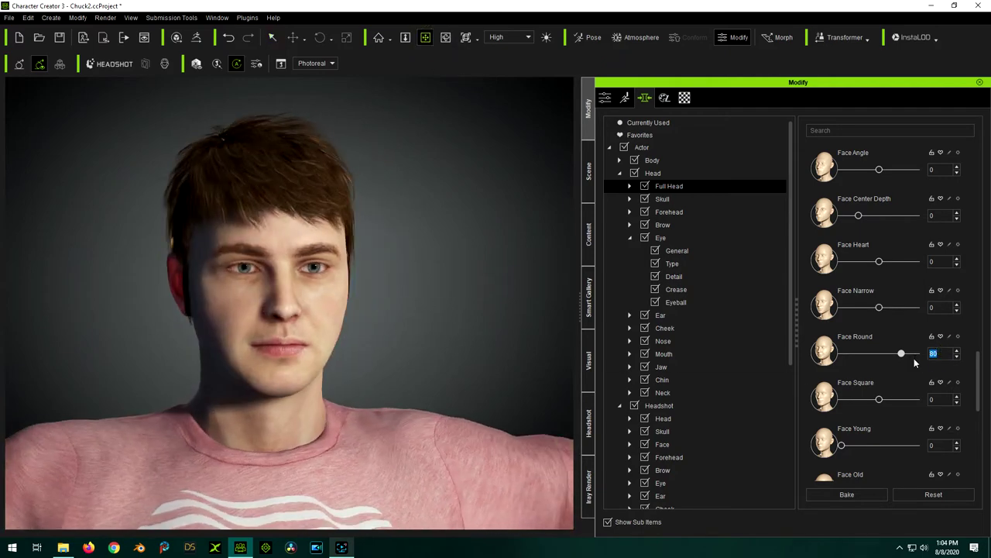
pyautogui.moveTo(980, 358); pyautogui.dragTo(978, 397)
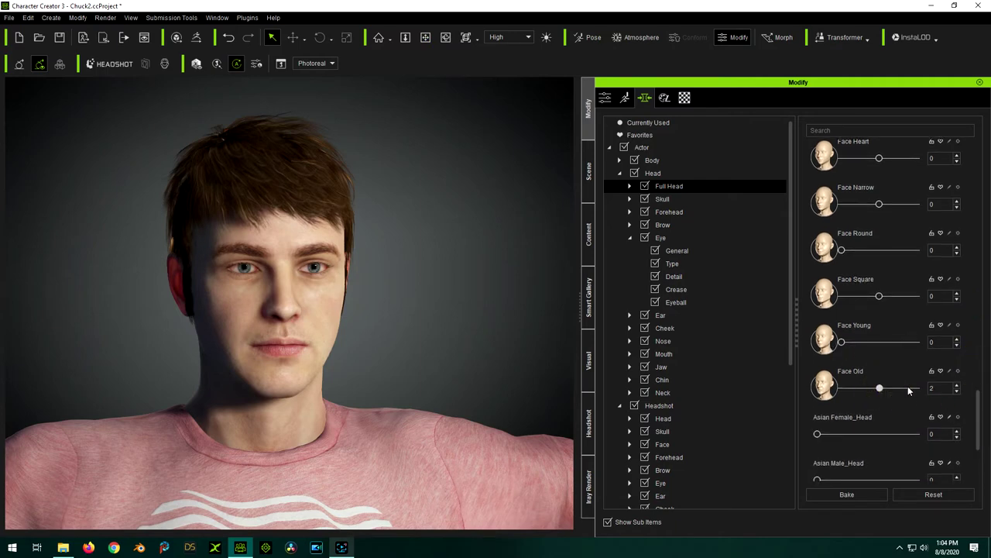
pyautogui.moveTo(879, 388); pyautogui.dragTo(915, 390)
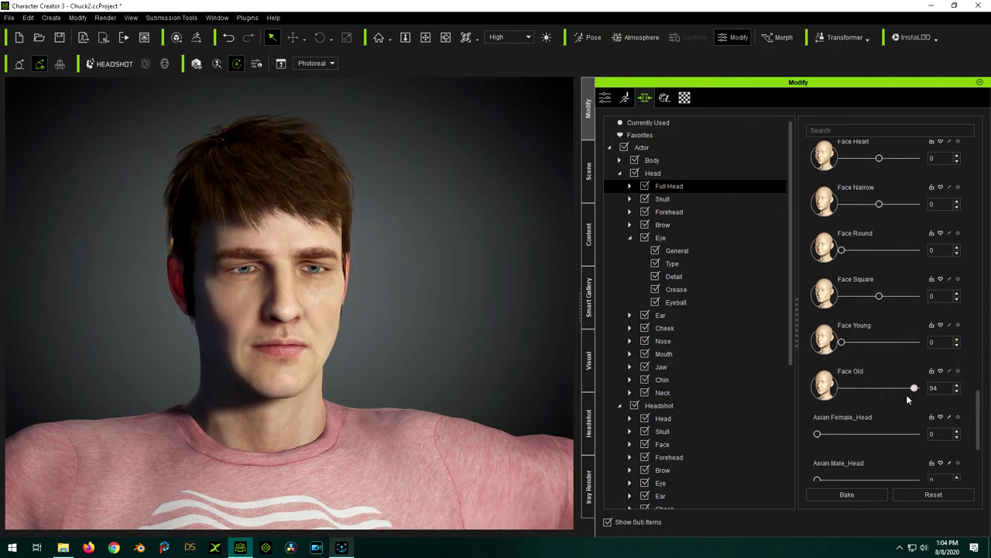
pyautogui.doubleClick(937, 387)
pyautogui.write('0')
pyautogui.press('Return')
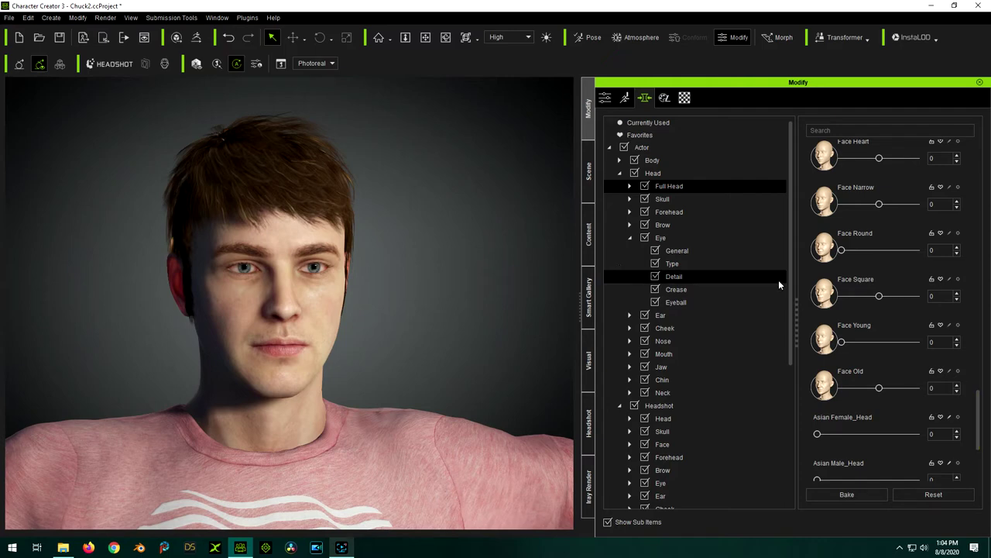
# Bring up the Cheek morphs of the head and filter them by "dep".
pyautogui.click(673, 329)
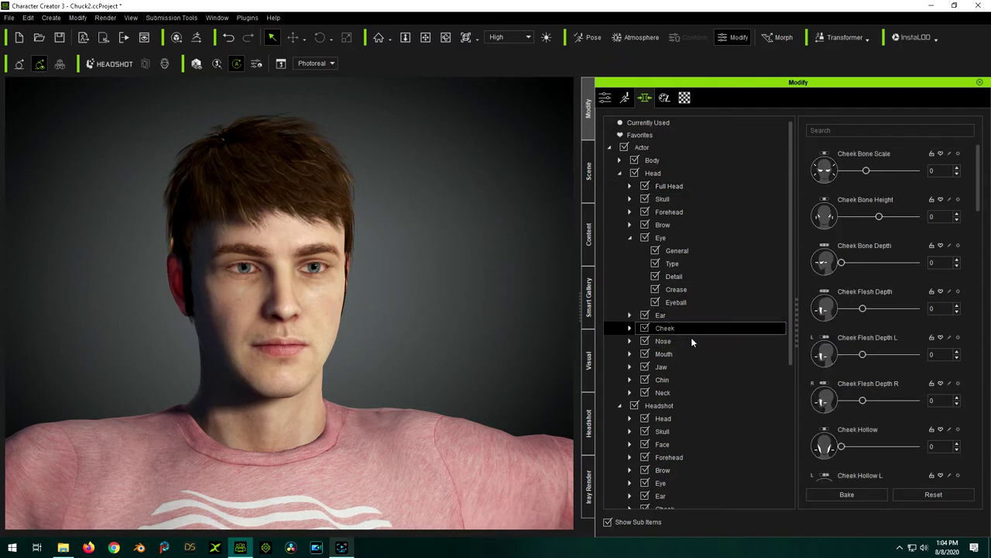
pyautogui.moveTo(973, 203)
pyautogui.mouseDown()
pyautogui.moveTo(973, 321)
pyautogui.moveTo(973, 216)
pyautogui.mouseUp()
pyautogui.click(844, 130)
pyautogui.write('dep')
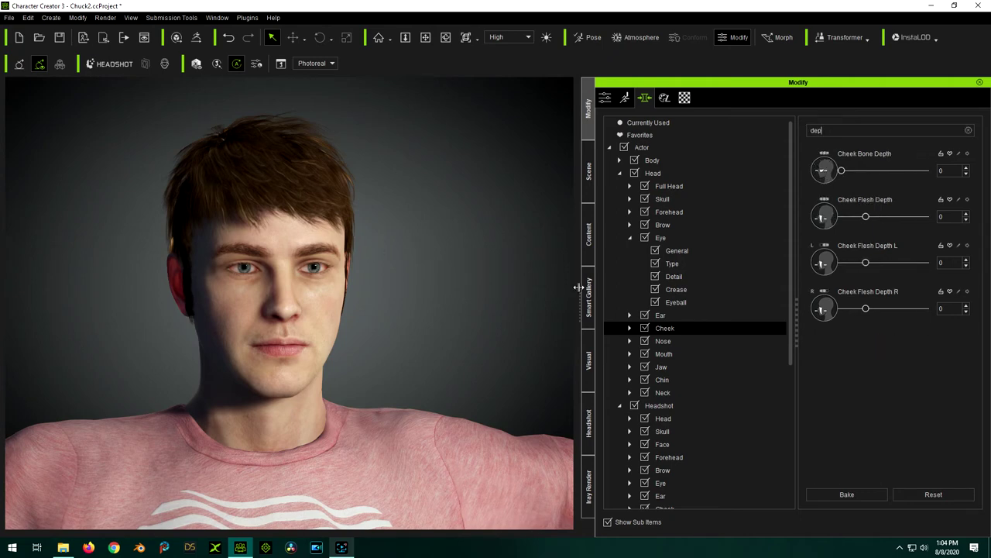
# Try the Cheek Bone Depth morph at 81, check the cheek in profile, and return it to 0.
pyautogui.moveTo(853, 175); pyautogui.dragTo(894, 177)
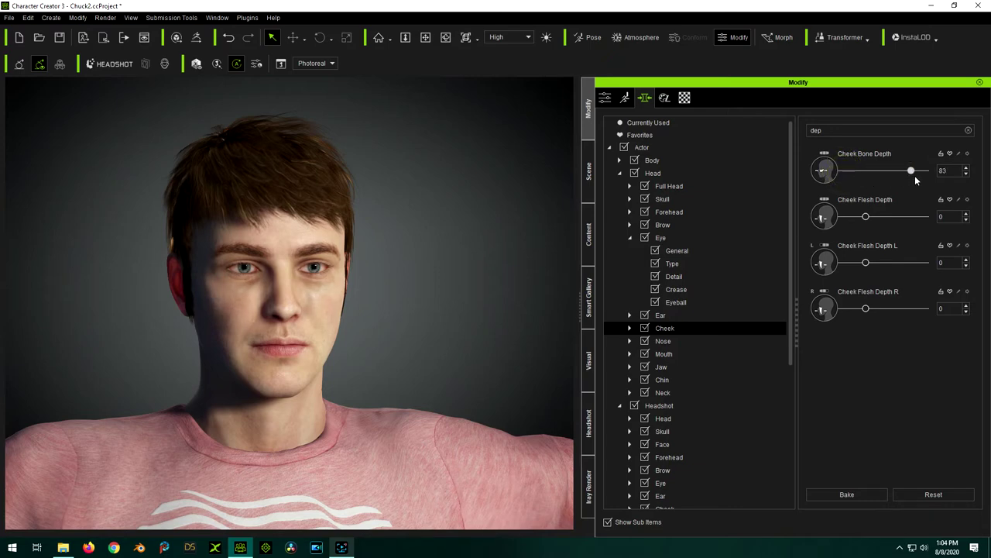
pyautogui.moveTo(912, 175); pyautogui.dragTo(910, 176)
pyautogui.click(425, 37)
pyautogui.moveTo(463, 186); pyautogui.dragTo(185, 277)
pyautogui.scroll(3, 271, 305)
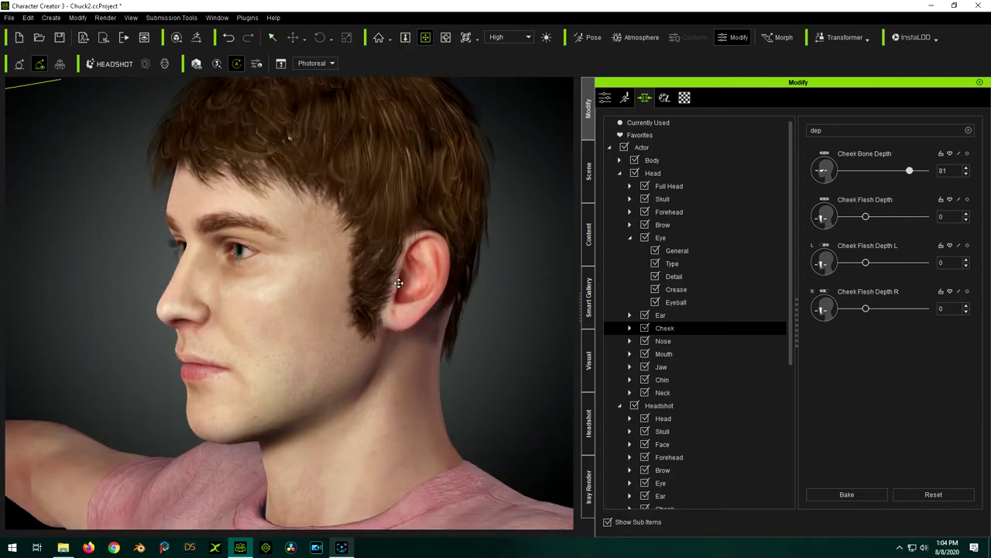
pyautogui.moveTo(399, 285); pyautogui.dragTo(316, 287)
pyautogui.moveTo(910, 170); pyautogui.dragTo(811, 194)
pyautogui.press('q')
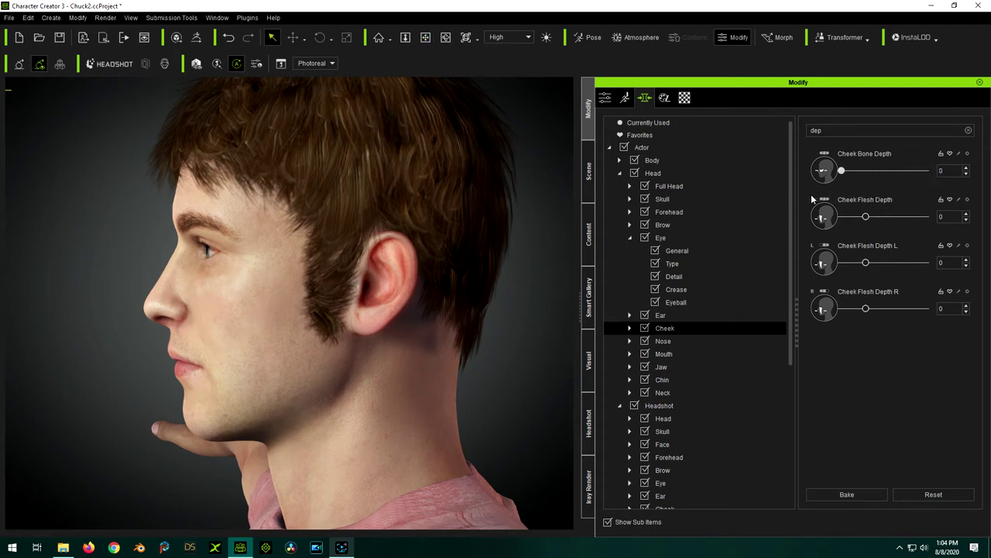
# Try Cheek Bone Depth at 48 and inspect the cheeks from the front and both sides of the face.
pyautogui.moveTo(886, 204)
pyautogui.mouseDown()
pyautogui.moveTo(901, 205)
pyautogui.moveTo(881, 205)
pyautogui.mouseUp()
pyautogui.click(426, 38)
pyautogui.moveTo(364, 217); pyautogui.dragTo(96, 280)
pyautogui.scroll(-5, 128, 266)
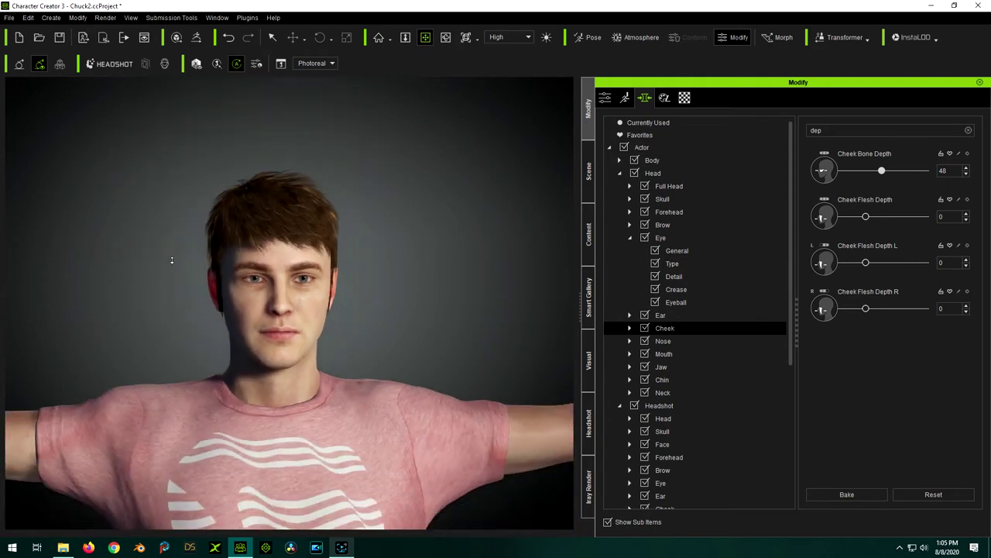
pyautogui.moveTo(201, 284); pyautogui.dragTo(391, 247)
pyautogui.scroll(4, 270, 322)
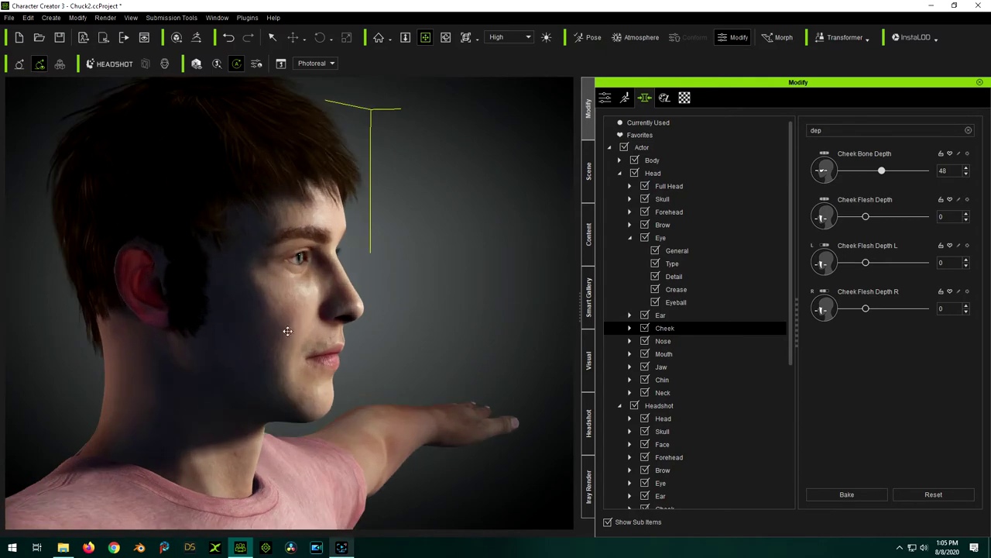
pyautogui.moveTo(288, 331); pyautogui.dragTo(1, 341)
pyautogui.moveTo(405, 339); pyautogui.dragTo(215, 343)
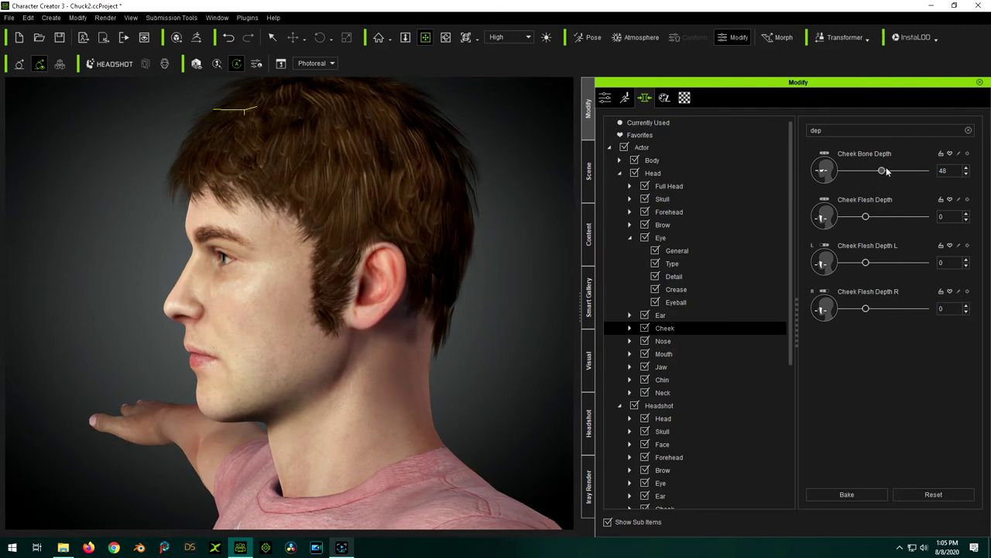
# Try Cheek Bone Depth at 84 and 50, and check the cheek from the opposite three-quarter view.
pyautogui.moveTo(883, 169); pyautogui.dragTo(928, 172)
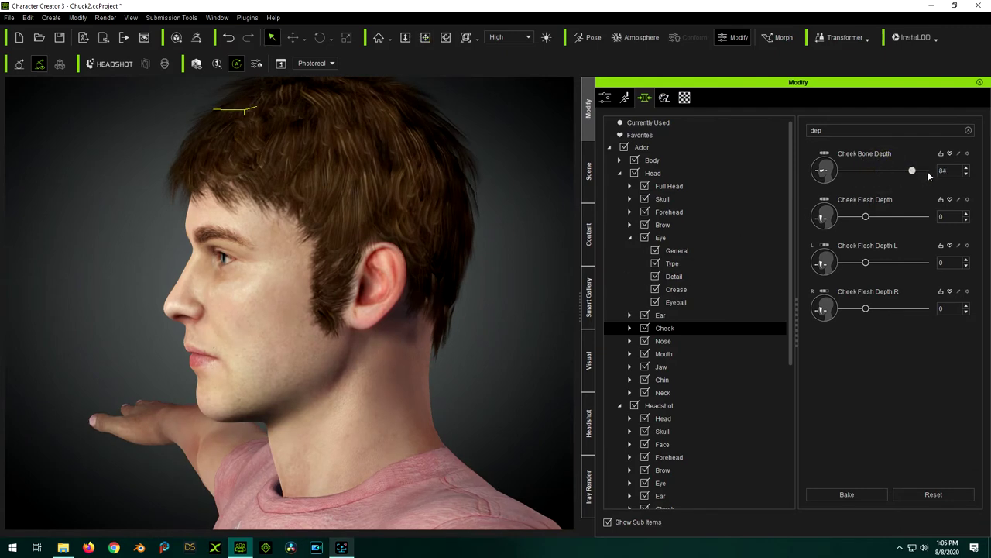
pyautogui.doubleClick(953, 172)
pyautogui.write('50')
pyautogui.press('Return')
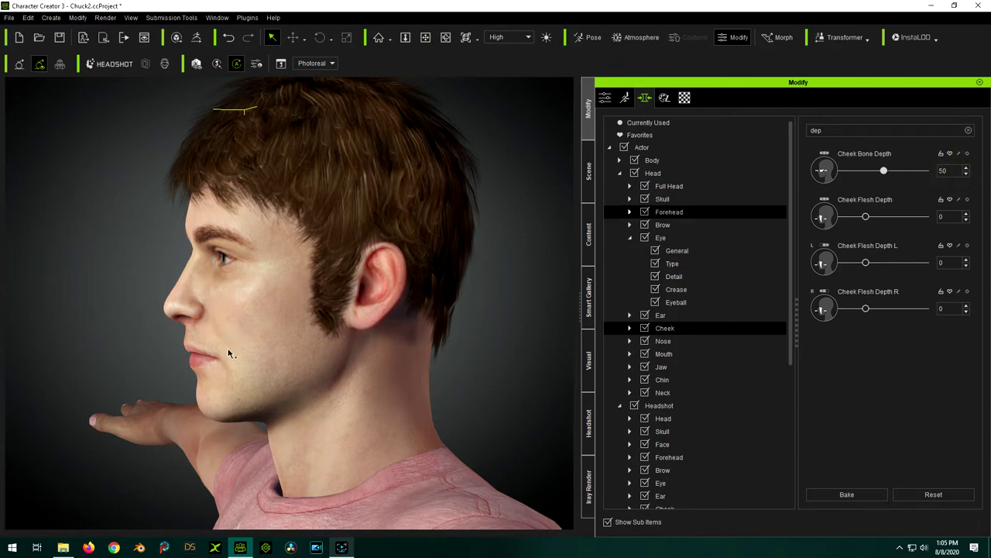
pyautogui.click(426, 38)
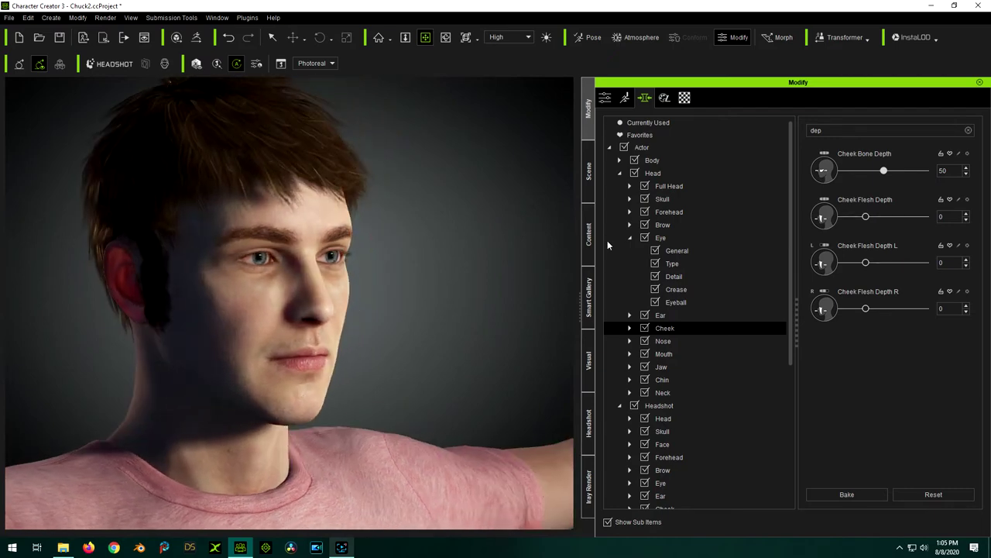
# Compare the face with Cheek Bone Depth at 0 and back at 50 in three-quarter view.
pyautogui.doubleClick(946, 171)
pyautogui.press('Return')
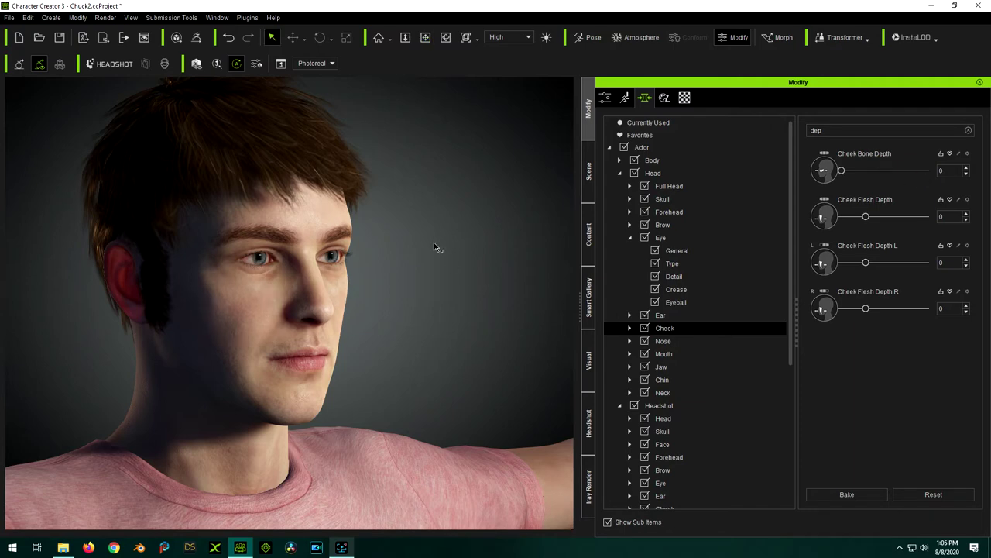
pyautogui.click(426, 37)
pyautogui.moveTo(376, 186)
pyautogui.mouseDown()
pyautogui.moveTo(445, 160)
pyautogui.moveTo(385, 176)
pyautogui.mouseUp()
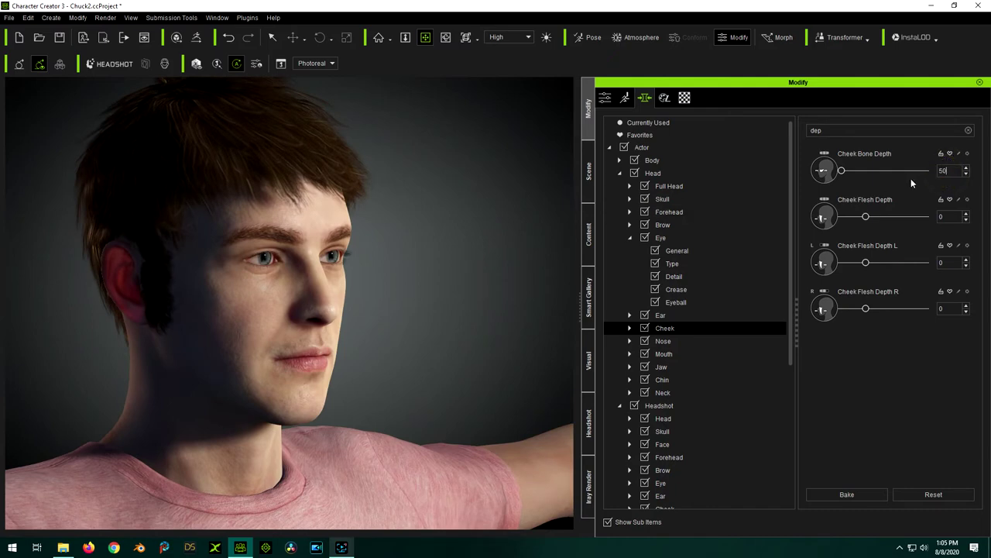
pyautogui.write('50')
pyautogui.press('Return')
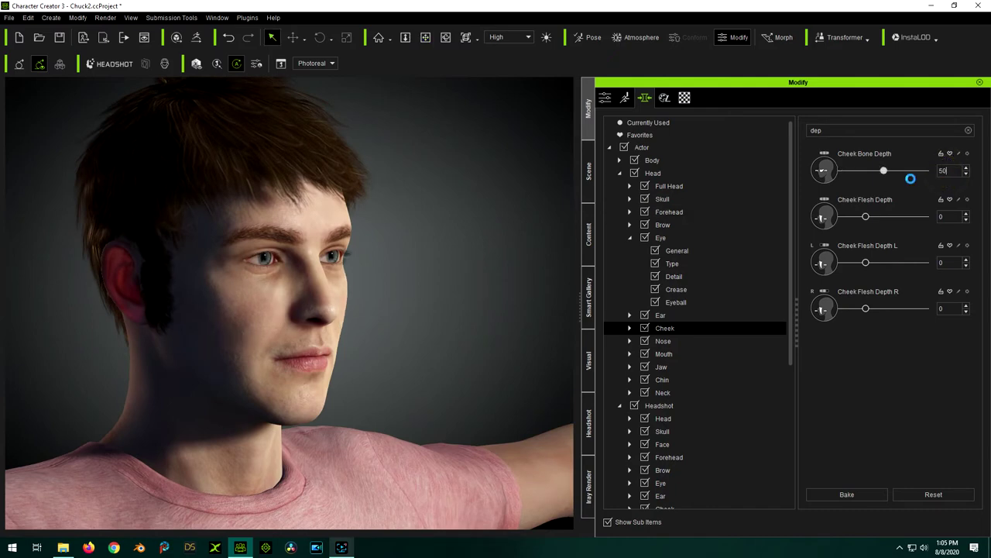
# Inspect the head from several angles and distances with the Cheek Bone Depth morph applied, and reset the morph to 0.
pyautogui.click(425, 37)
pyautogui.scroll(-3, 434, 279)
pyautogui.moveTo(414, 270); pyautogui.dragTo(191, 288)
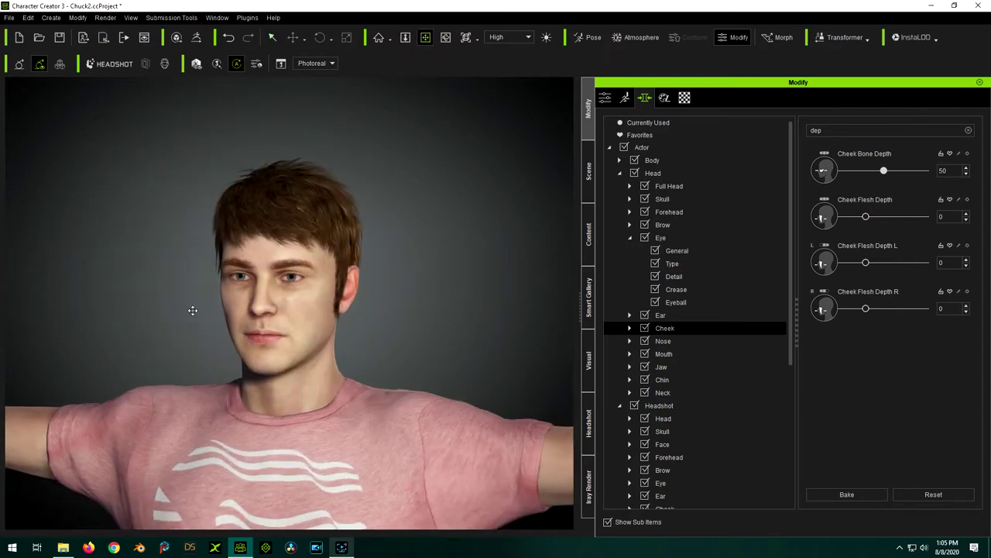
pyautogui.scroll(2, 238, 352)
pyautogui.scroll(-2, 206, 348)
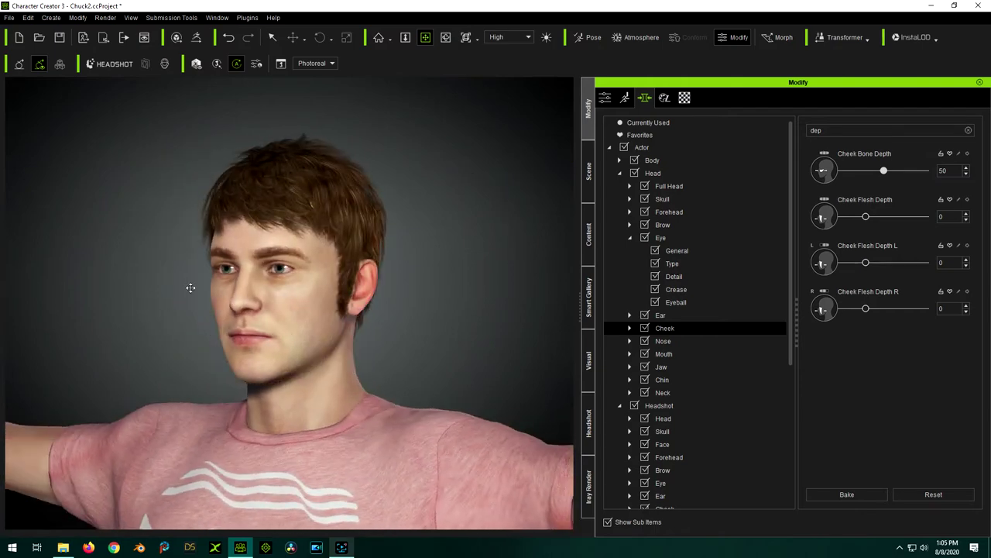
pyautogui.moveTo(288, 221); pyautogui.dragTo(441, 368)
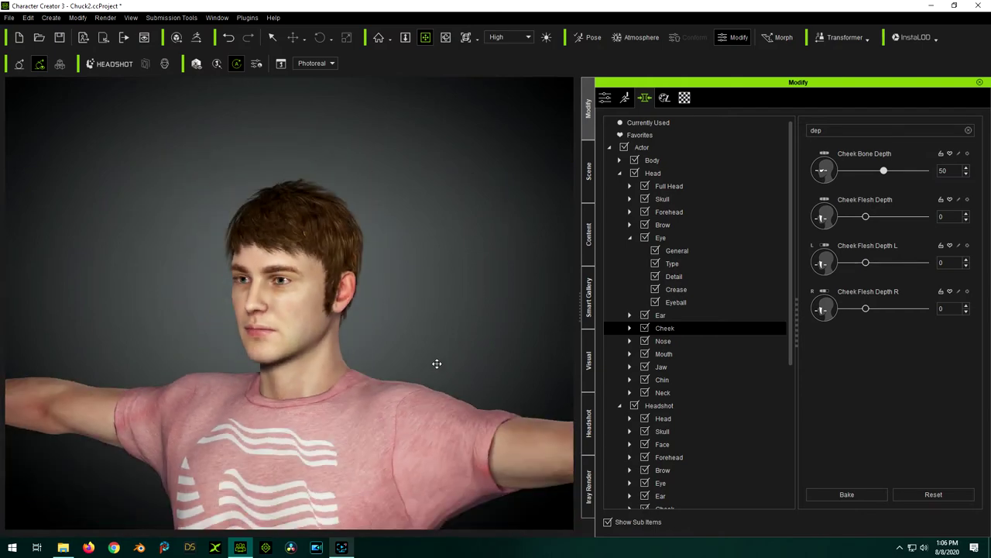
pyautogui.scroll(-3, 430, 360)
pyautogui.doubleClick(956, 171)
pyautogui.write('0')
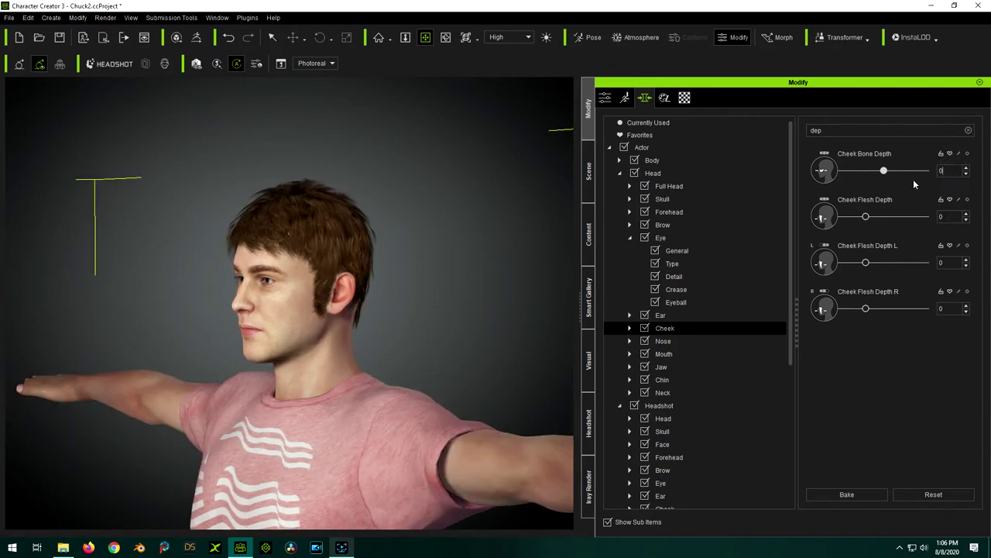
pyautogui.press('Return')
# Examine the face from the front and three-quarter view, both close up and from farther away.
pyautogui.click(430, 39)
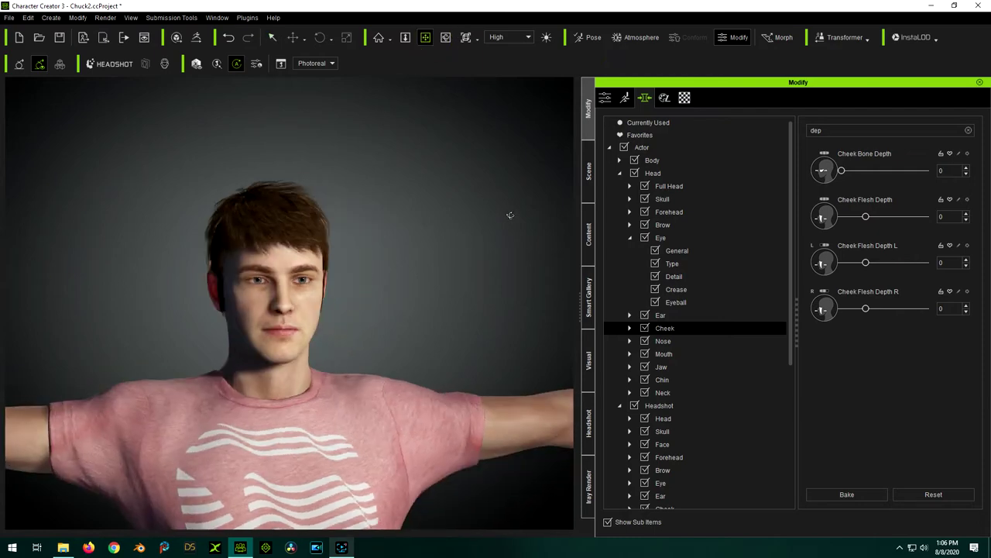
pyautogui.scroll(5, 294, 290)
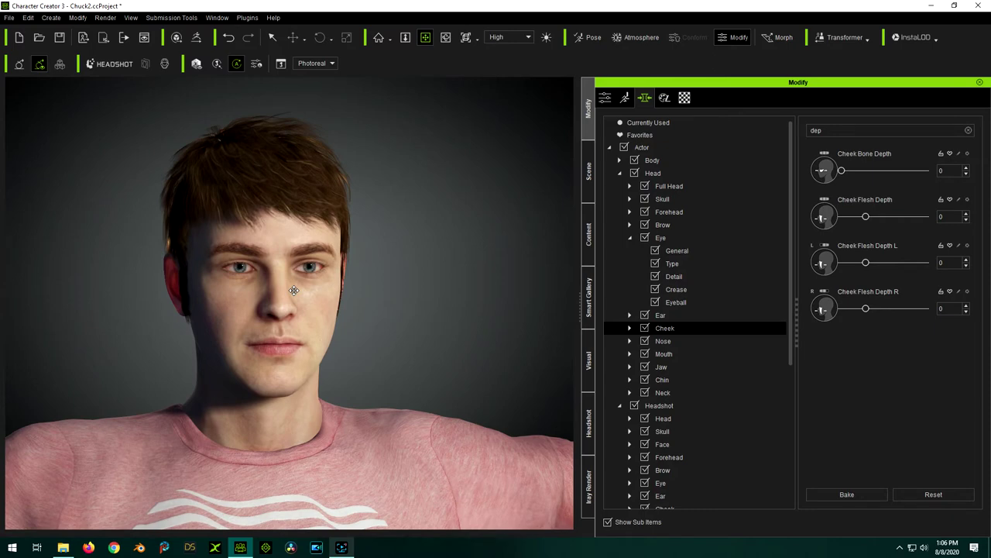
pyautogui.scroll(2, 294, 291)
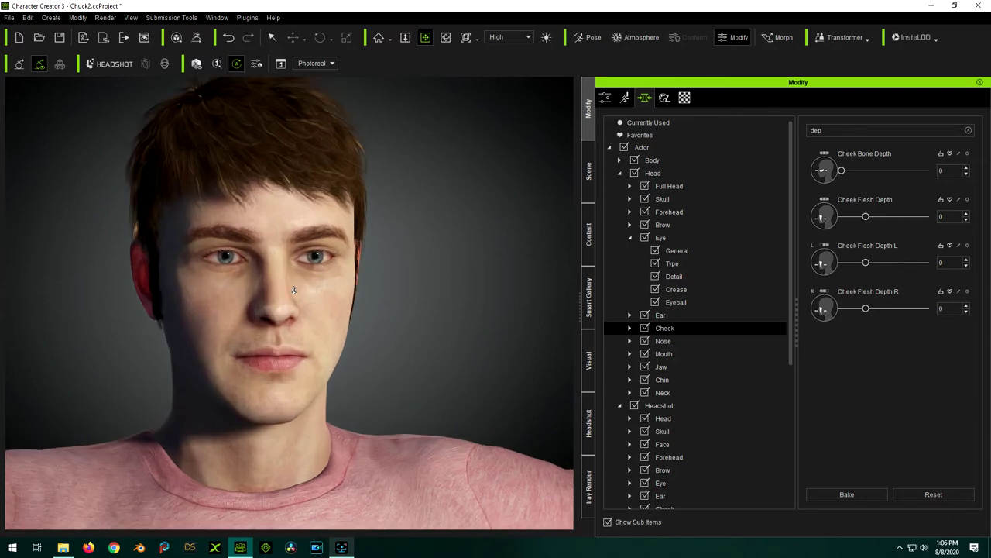
pyautogui.moveTo(158, 250); pyautogui.dragTo(276, 203, button='right')
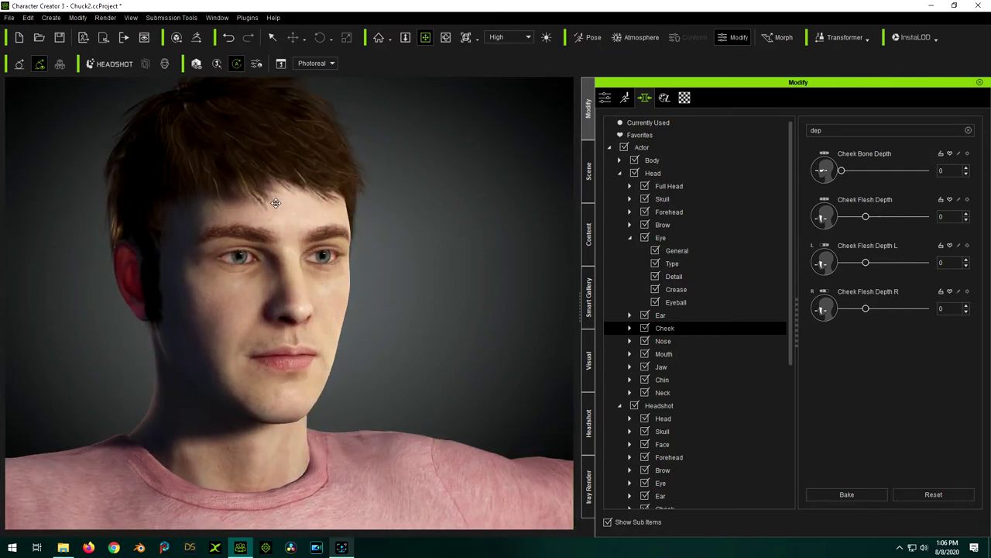
pyautogui.scroll(-2, 275, 203)
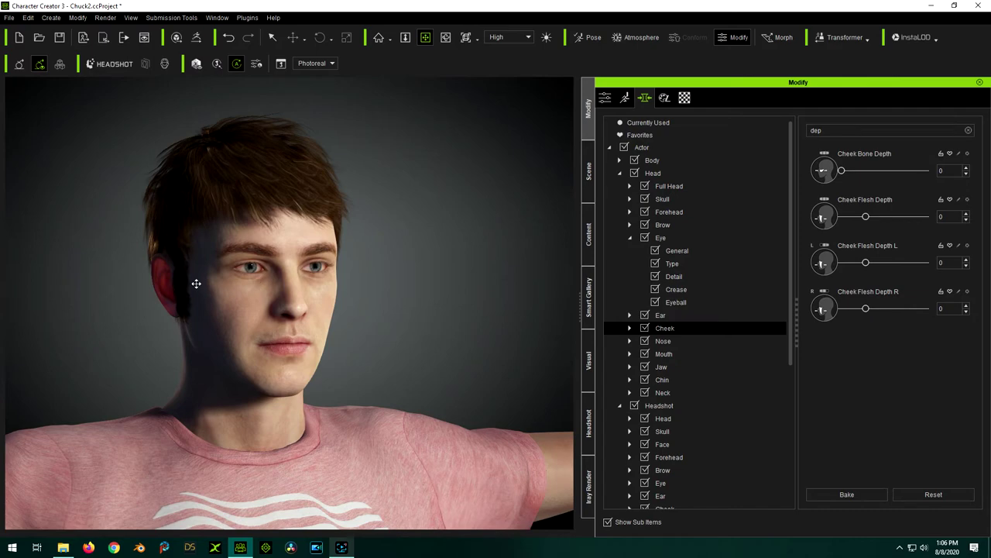
pyautogui.moveTo(283, 268); pyautogui.dragTo(208, 286, button='right')
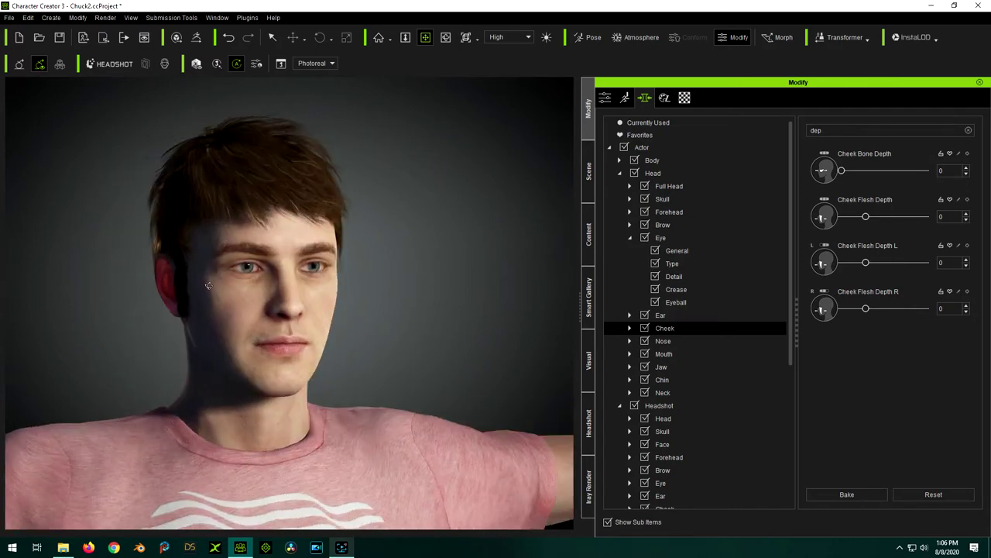
pyautogui.scroll(2, 209, 285)
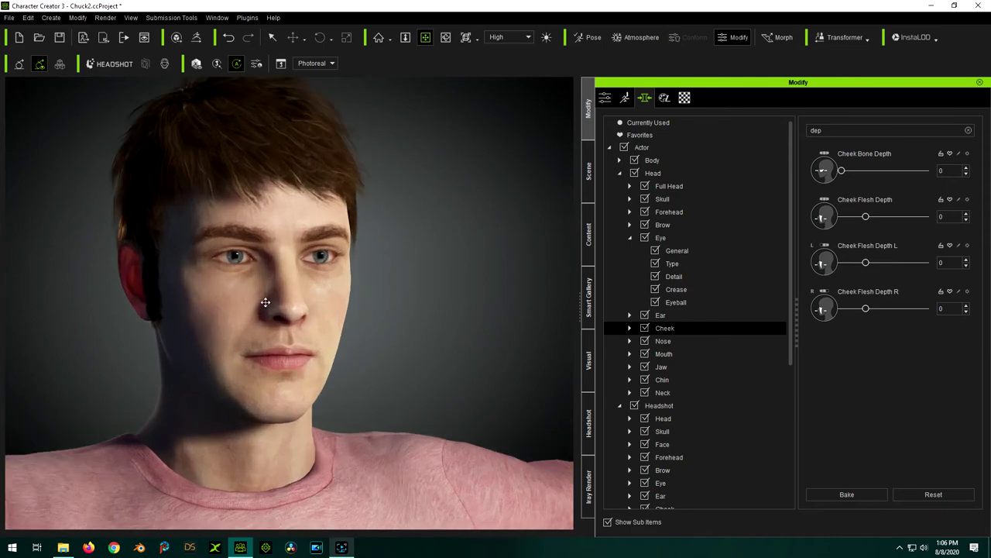
pyautogui.scroll(-5, 421, 284)
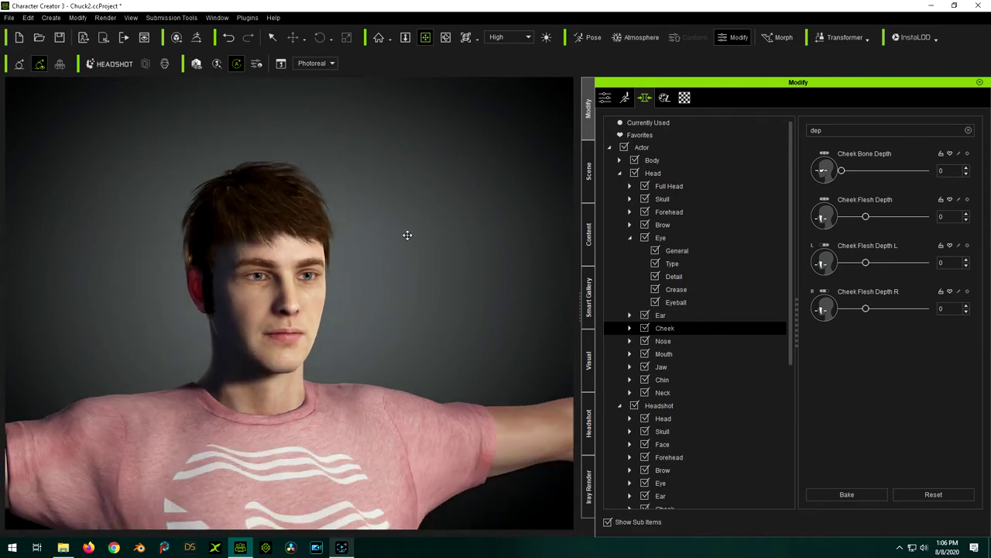
# Check the character from both three-quarter sides and save the project.
pyautogui.moveTo(356, 369); pyautogui.dragTo(388, 317, button='right')
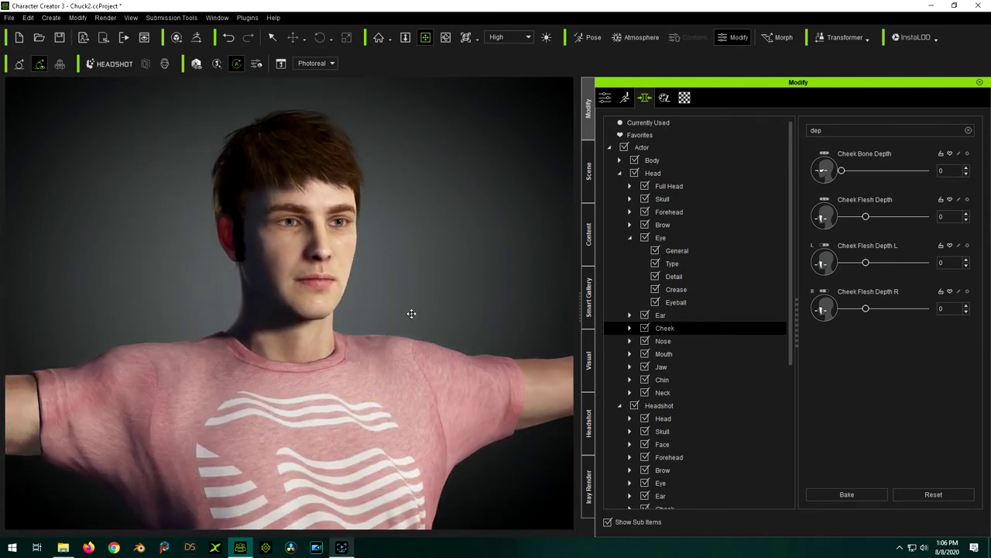
pyautogui.moveTo(356, 286); pyautogui.dragTo(310, 288, button='right')
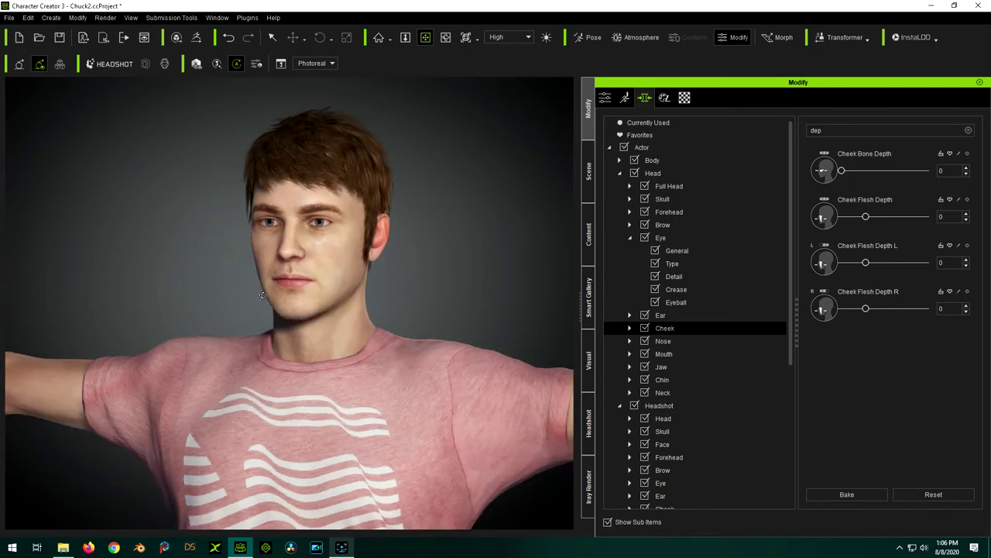
pyautogui.moveTo(219, 300); pyautogui.dragTo(411, 314, button='right')
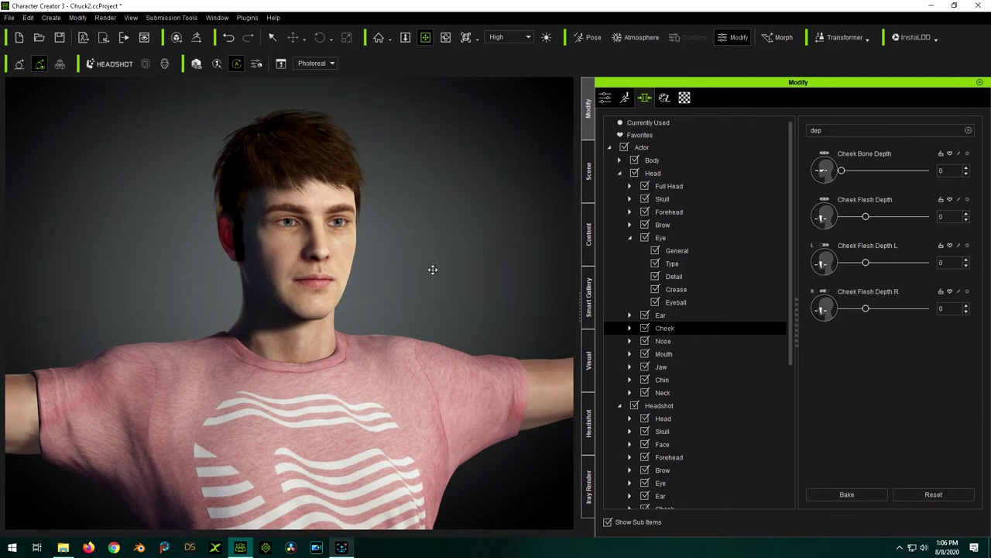
pyautogui.moveTo(452, 270); pyautogui.dragTo(489, 304, button='right')
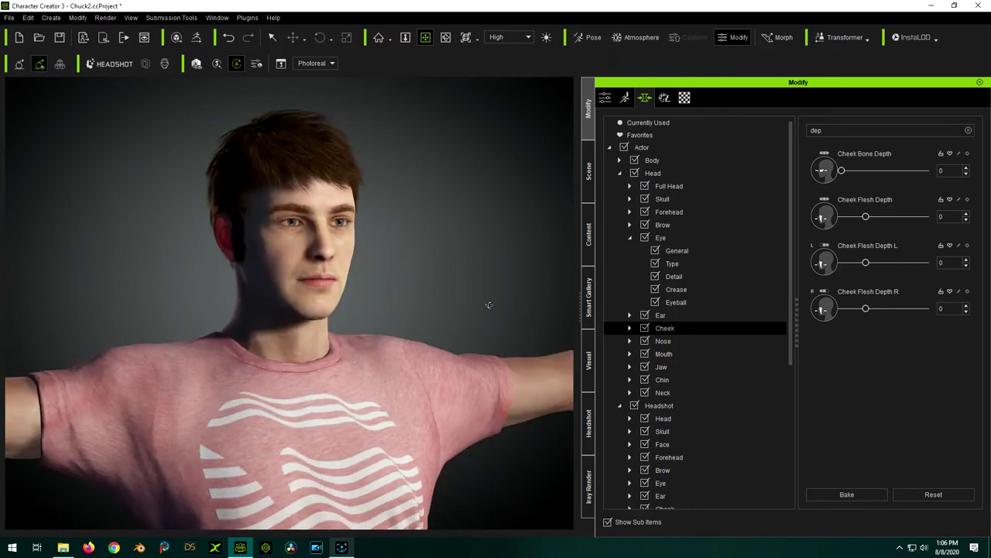
pyautogui.click(61, 36)
# Examine the face and eyes at several distances, in near-frontal and three-quarter views.
pyautogui.scroll(2, 352, 191)
pyautogui.scroll(2, 353, 190)
pyautogui.moveTo(416, 172); pyautogui.dragTo(402, 222, button='middle')
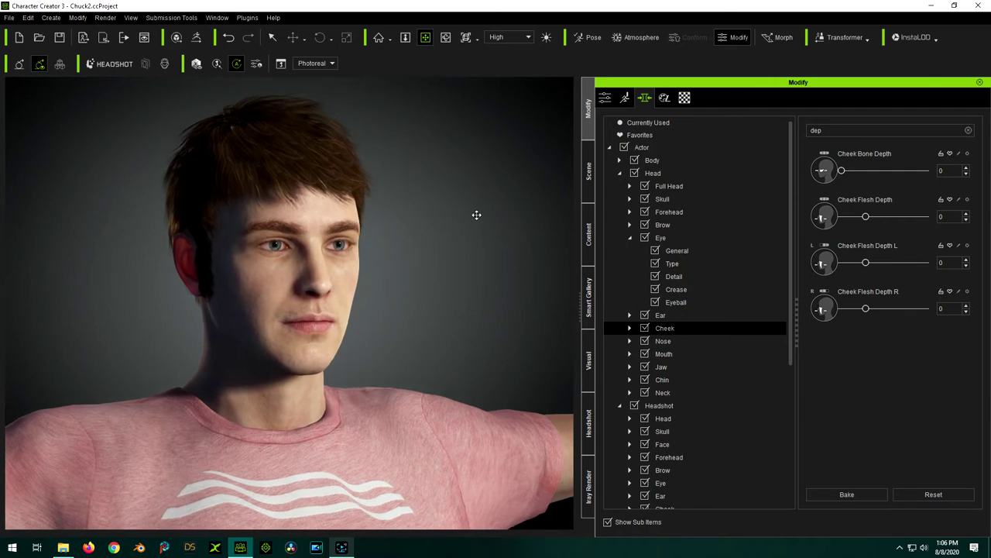
pyautogui.moveTo(476, 215); pyautogui.dragTo(429, 259, button='right')
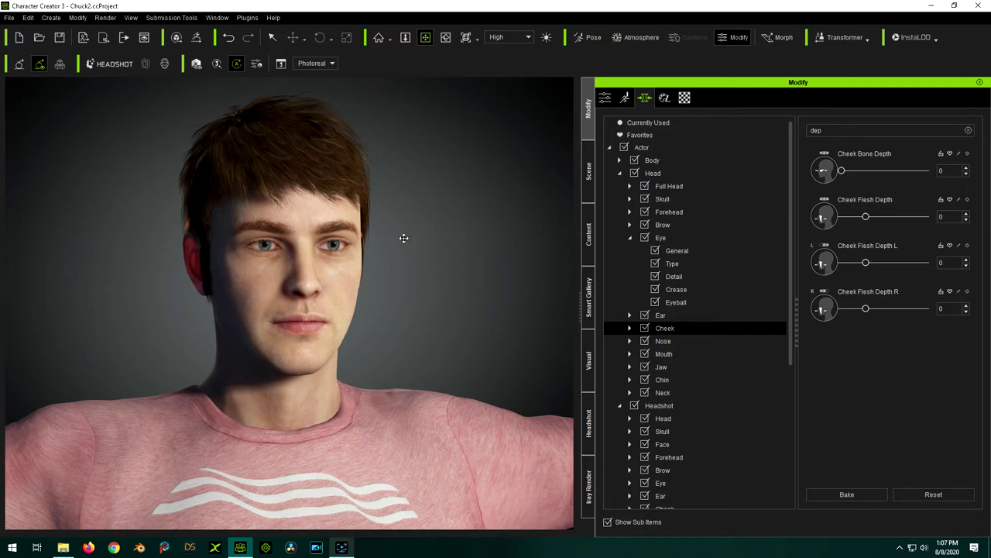
pyautogui.scroll(1, 271, 162)
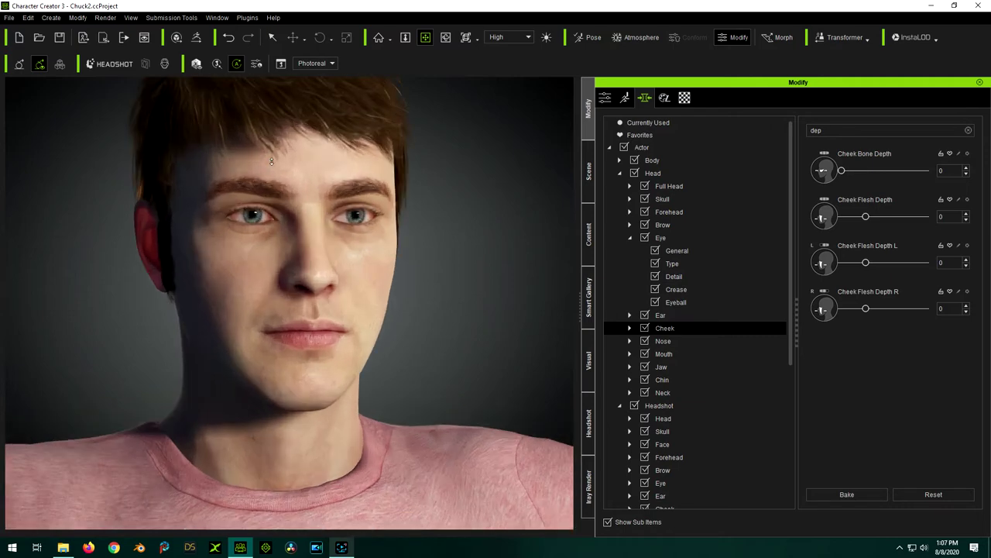
pyautogui.scroll(-1, 317, 208)
pyautogui.moveTo(303, 198); pyautogui.dragTo(331, 204, button='right')
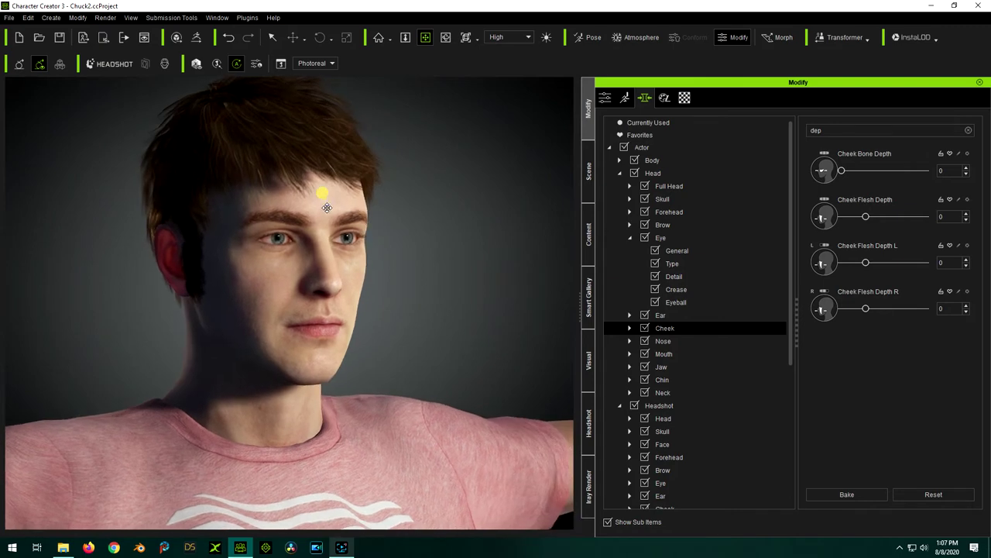
pyautogui.scroll(3, 325, 213)
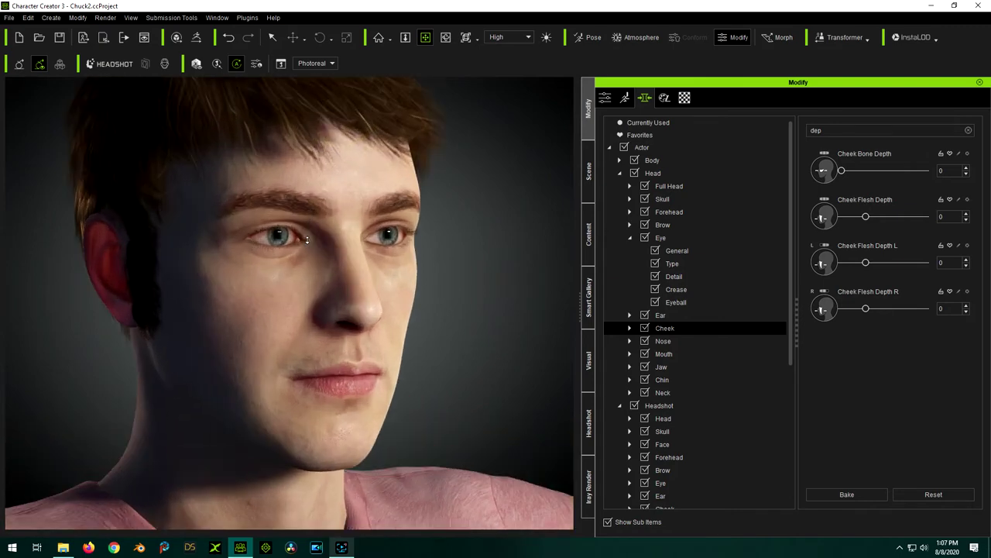
pyautogui.scroll(-2, 306, 240)
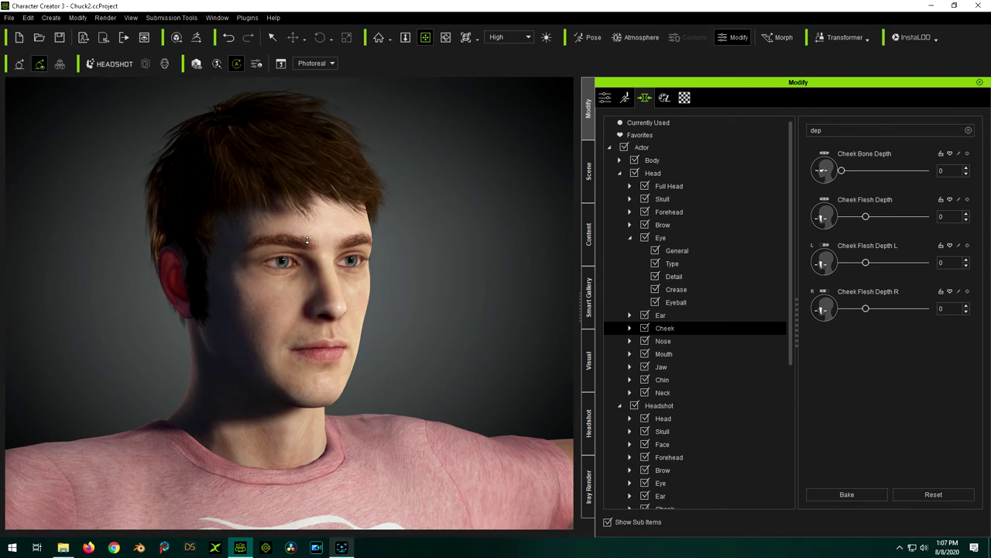
pyautogui.moveTo(299, 204); pyautogui.dragTo(397, 305, button='right')
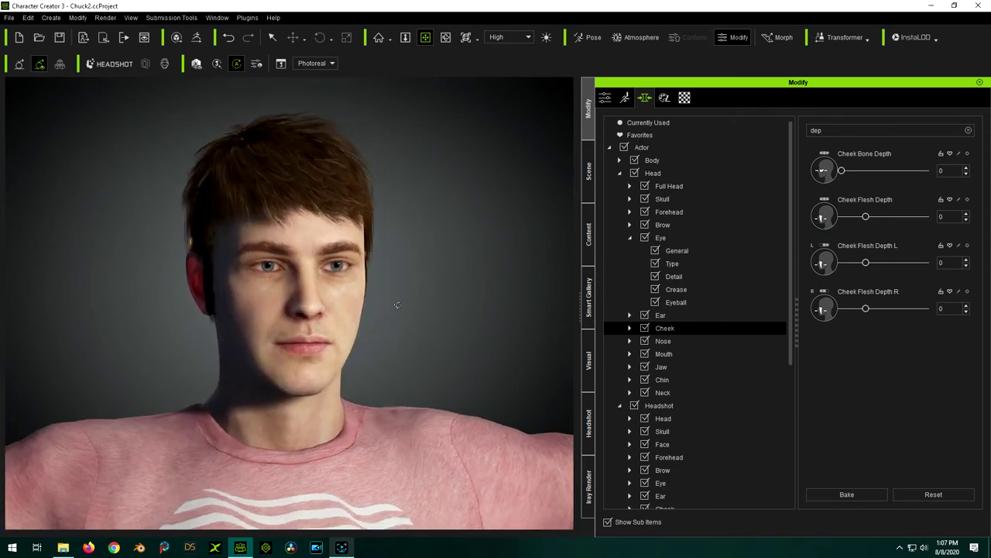
pyautogui.scroll(3, 307, 196)
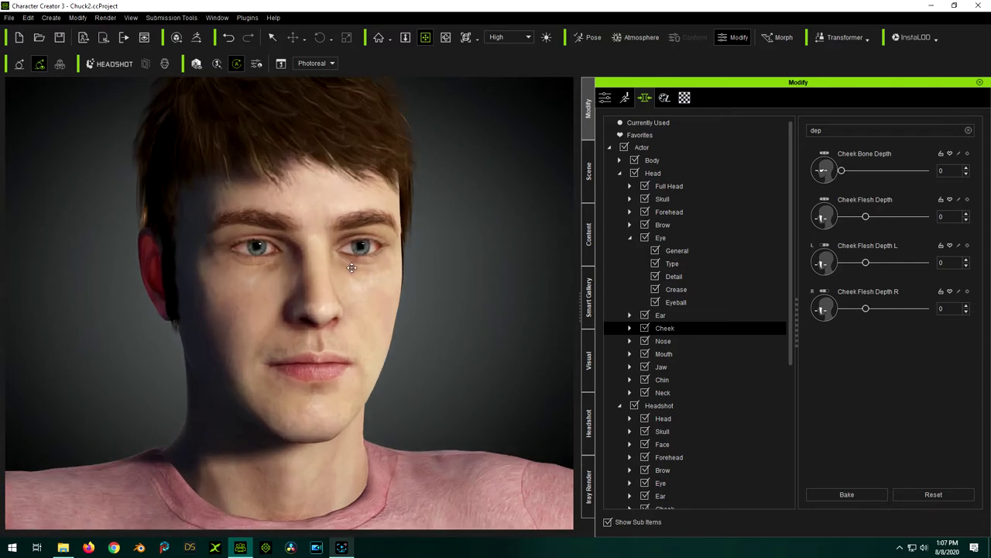
# Select the Std_Cornea_R and Std_Cornea_L materials and bring up their shader settings.
pyautogui.click(685, 100)
pyautogui.scroll(-5, 838, 272)
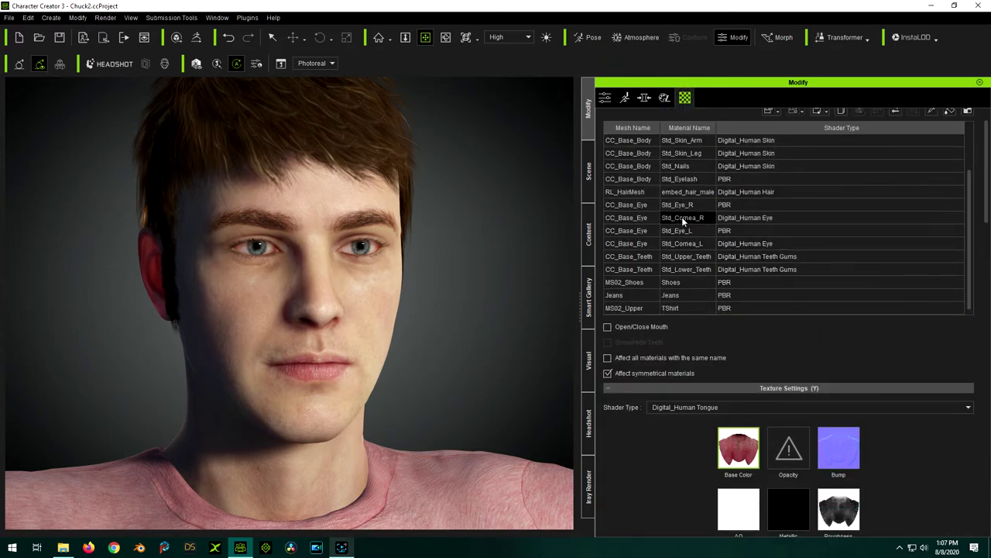
pyautogui.click(682, 217)
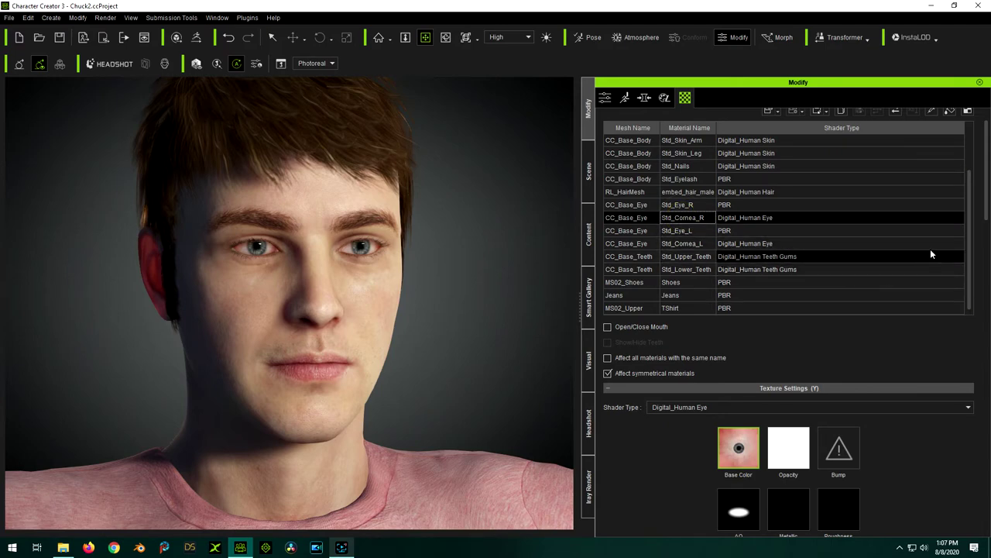
pyautogui.click(689, 245)
pyautogui.moveTo(988, 184); pyautogui.dragTo(987, 291)
pyautogui.scroll(-2, 655, 284)
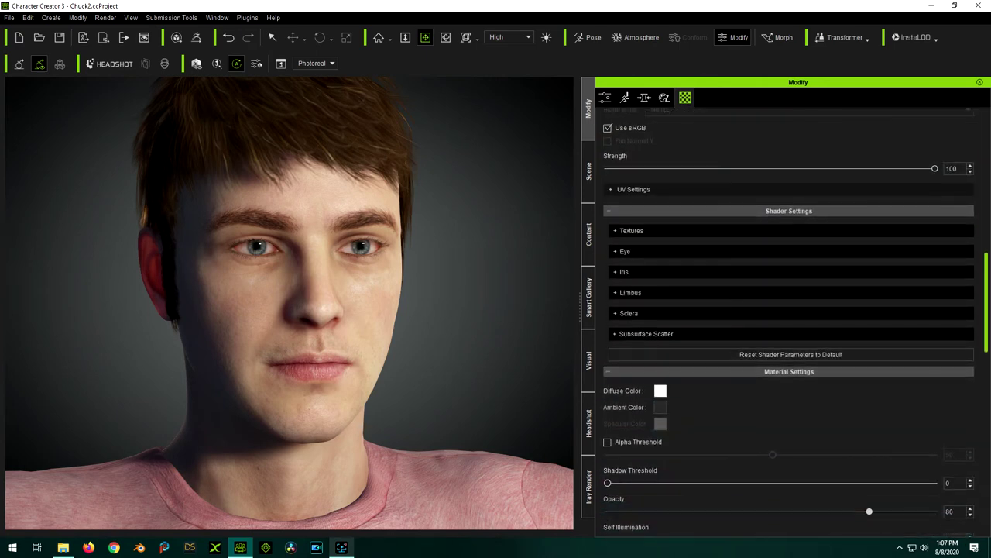
# Review the cornea shader's Textures, Eye and Iris parameters, including the advanced iris options.
pyautogui.click(618, 271)
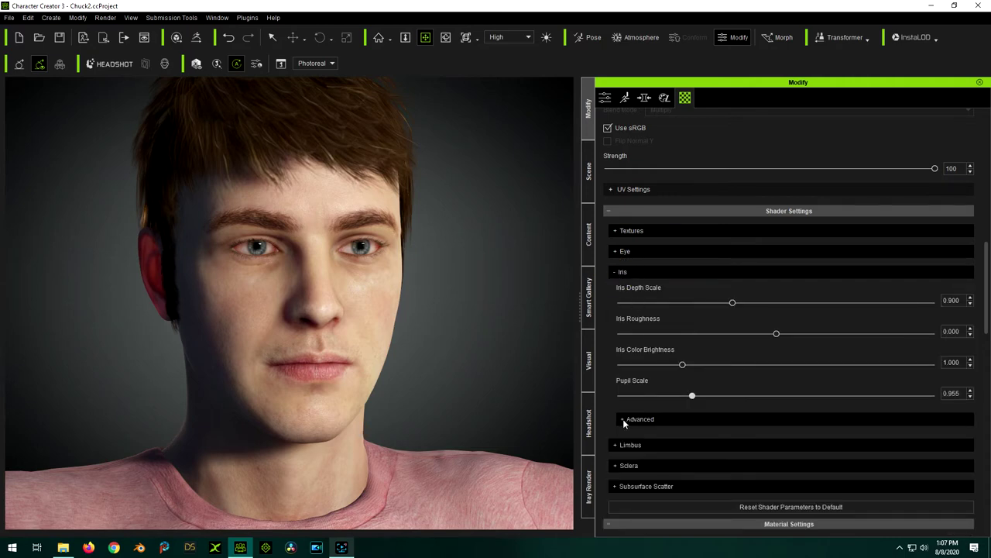
pyautogui.click(618, 231)
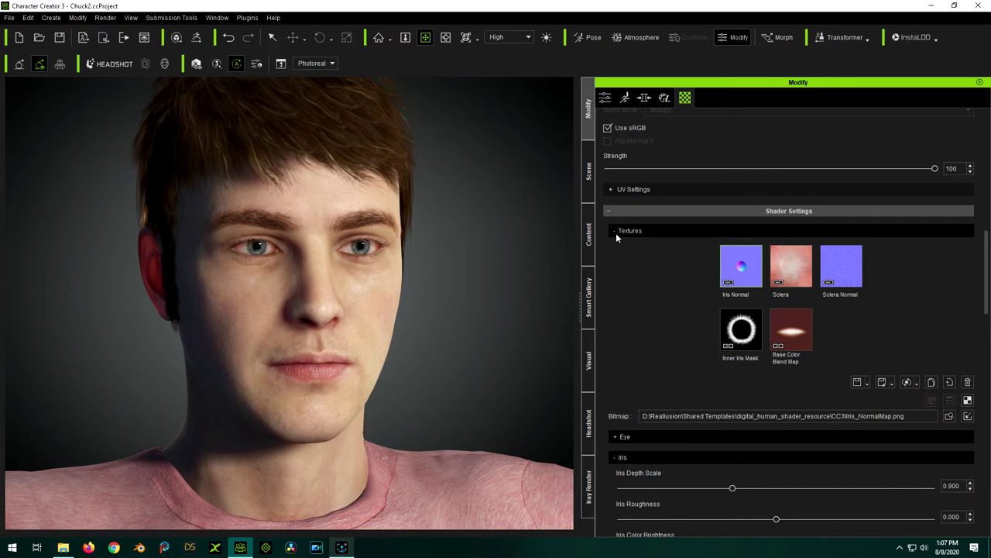
pyautogui.click(616, 231)
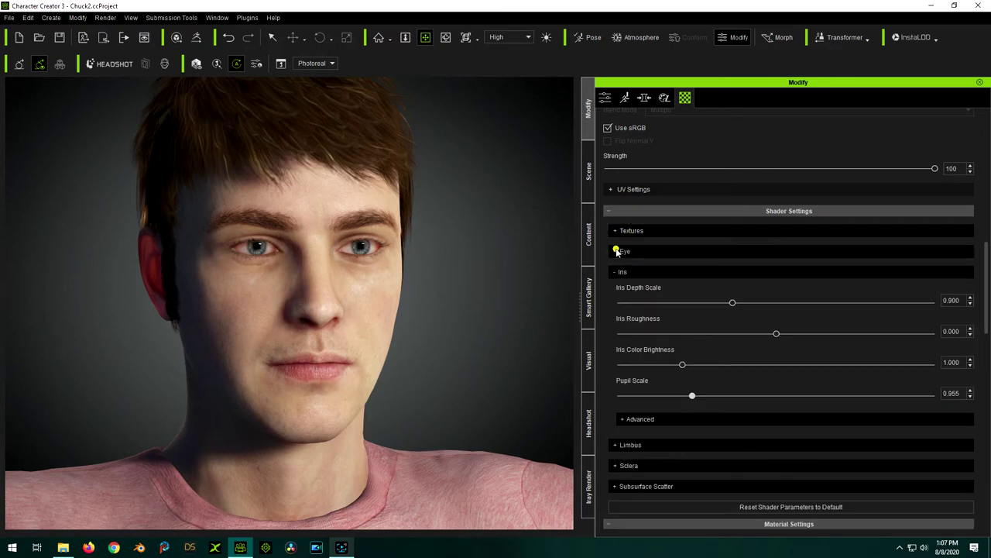
pyautogui.click(617, 251)
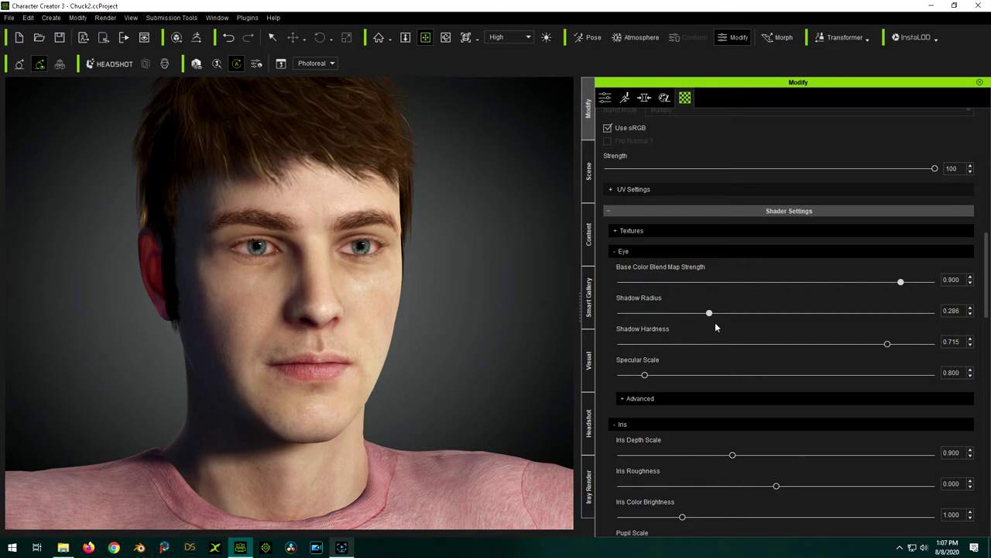
pyautogui.scroll(-3, 749, 311)
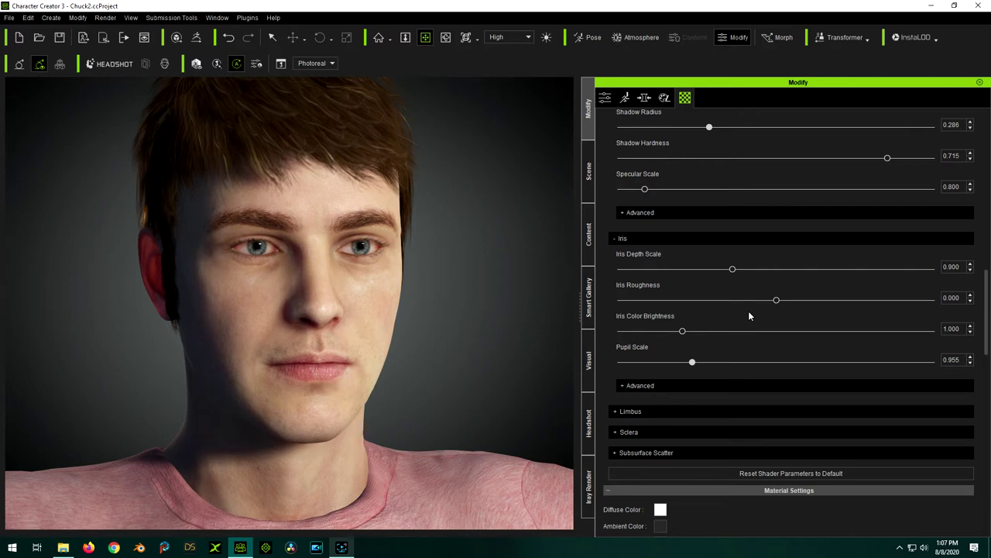
pyautogui.scroll(-2, 704, 287)
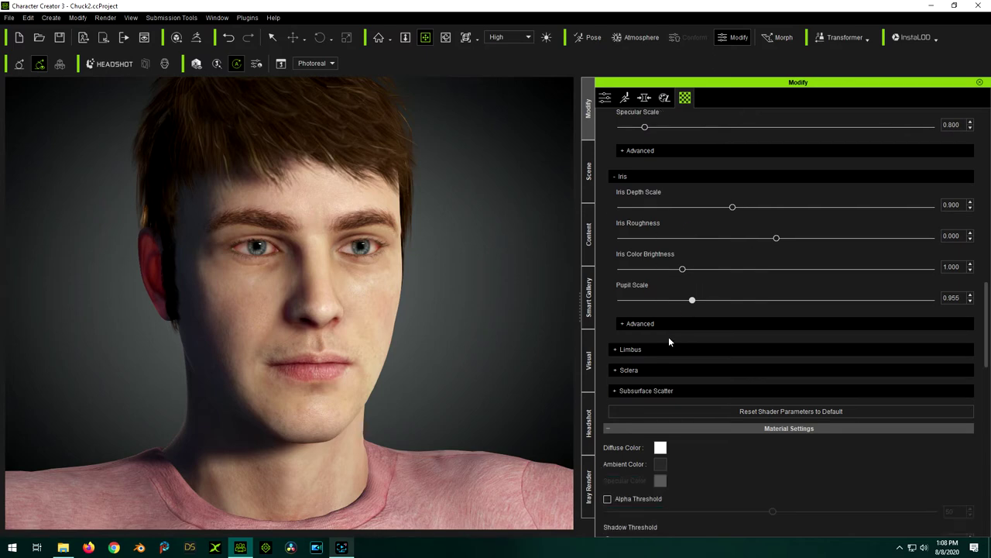
pyautogui.click(622, 324)
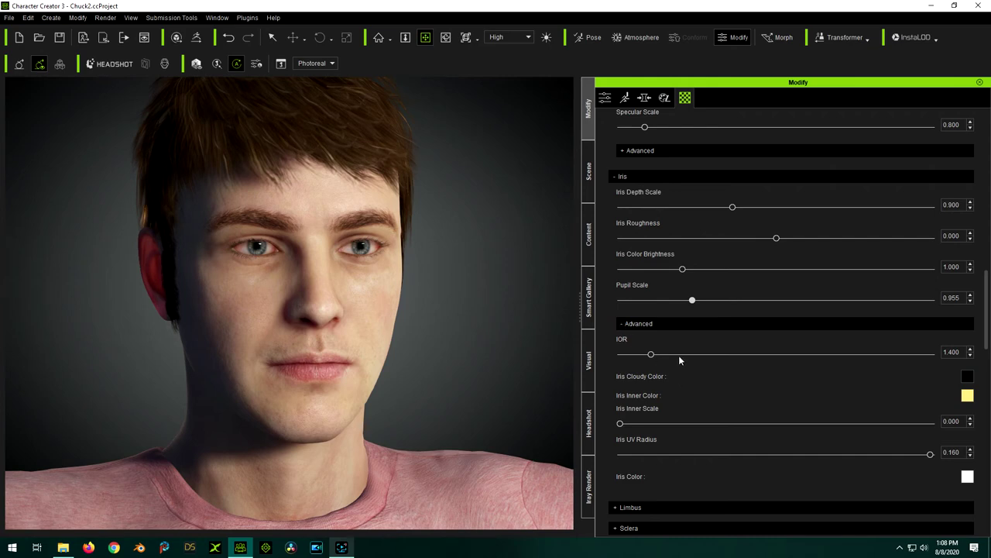
# Look through the cornea shader's Limbus and Sclera parameters, including the advanced sclera options.
pyautogui.scroll(-3, 719, 348)
pyautogui.click(617, 352)
pyautogui.scroll(-2, 670, 329)
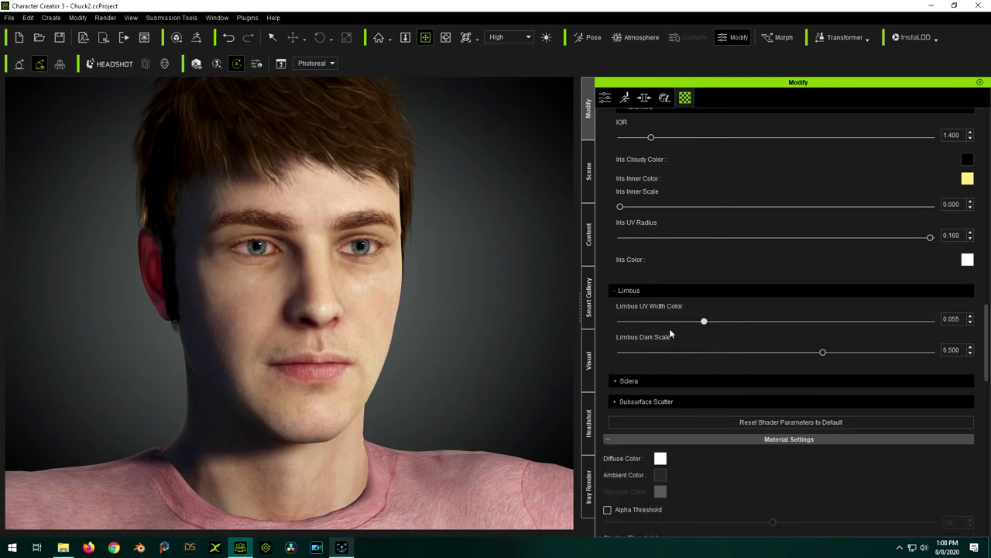
pyautogui.scroll(-2, 670, 334)
pyautogui.click(617, 319)
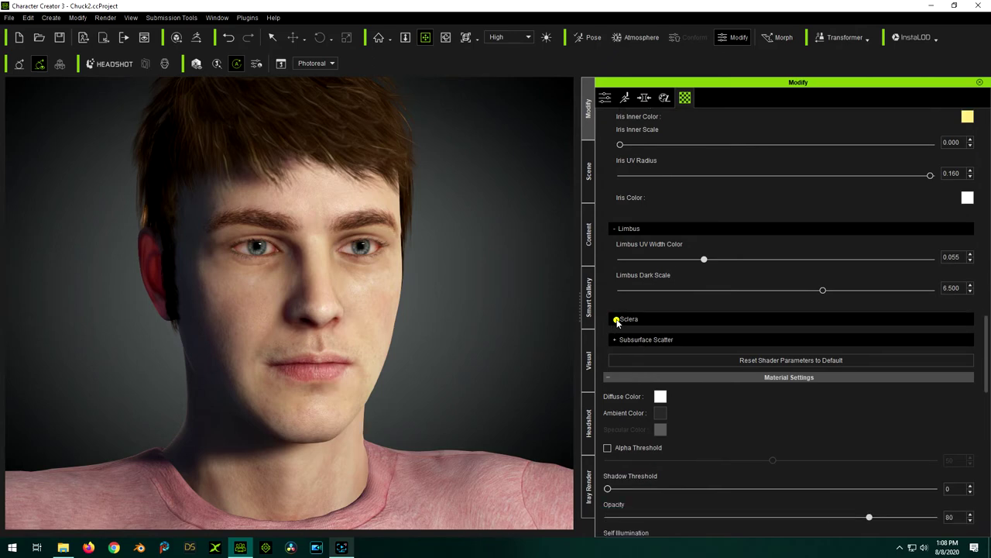
pyautogui.scroll(-3, 679, 325)
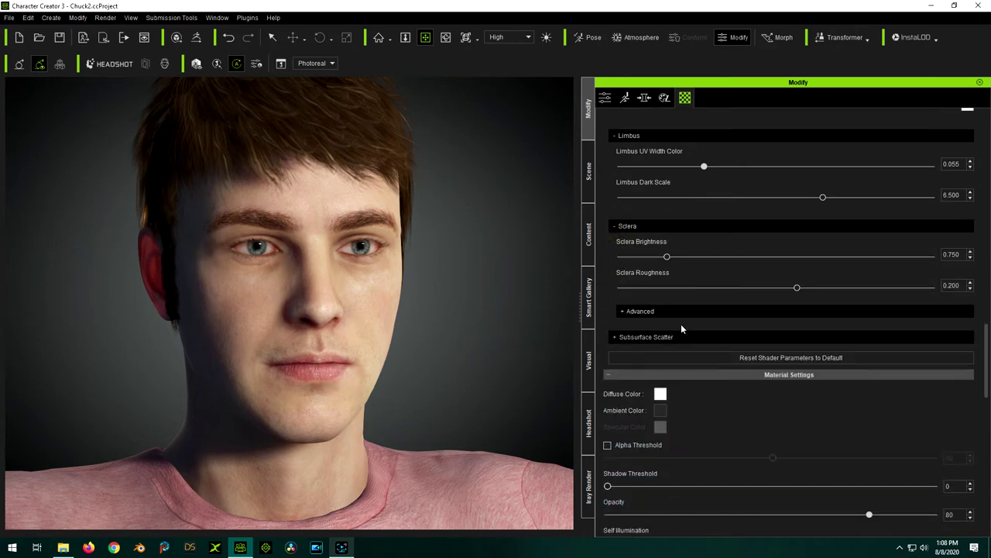
pyautogui.click(622, 311)
pyautogui.scroll(-4, 663, 323)
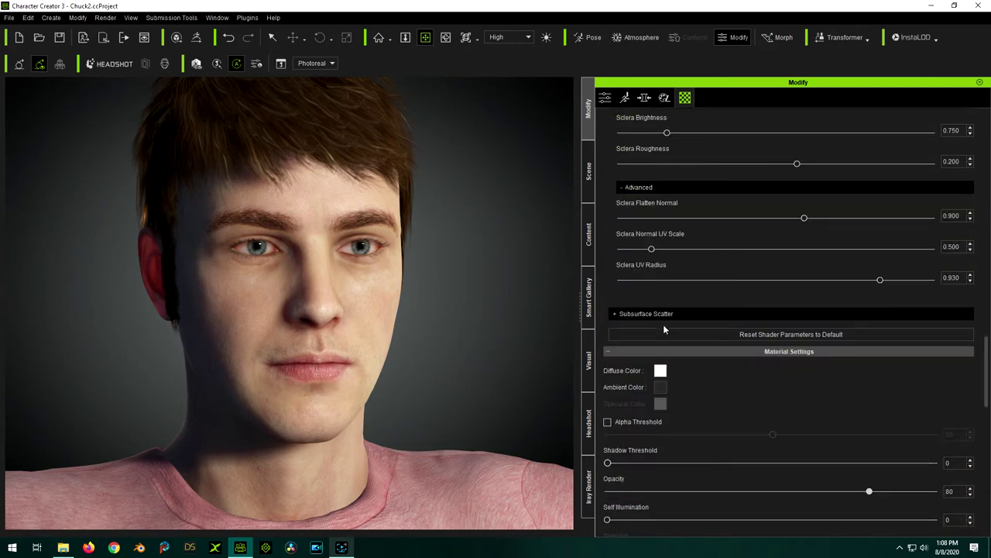
# Look over Subsurface Scatter and the remaining cornea material settings, and return to the material list.
pyautogui.click(613, 315)
pyautogui.scroll(-6, 704, 310)
pyautogui.scroll(-12, 776, 395)
pyautogui.scroll(-4, 849, 485)
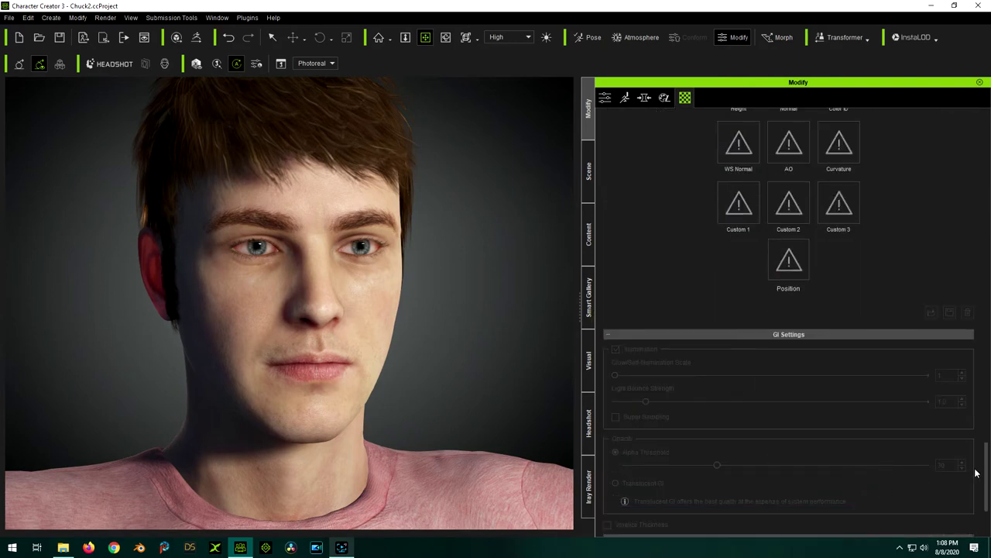
pyautogui.scroll(-3, 984, 474)
pyautogui.moveTo(986, 474); pyautogui.dragTo(978, 108)
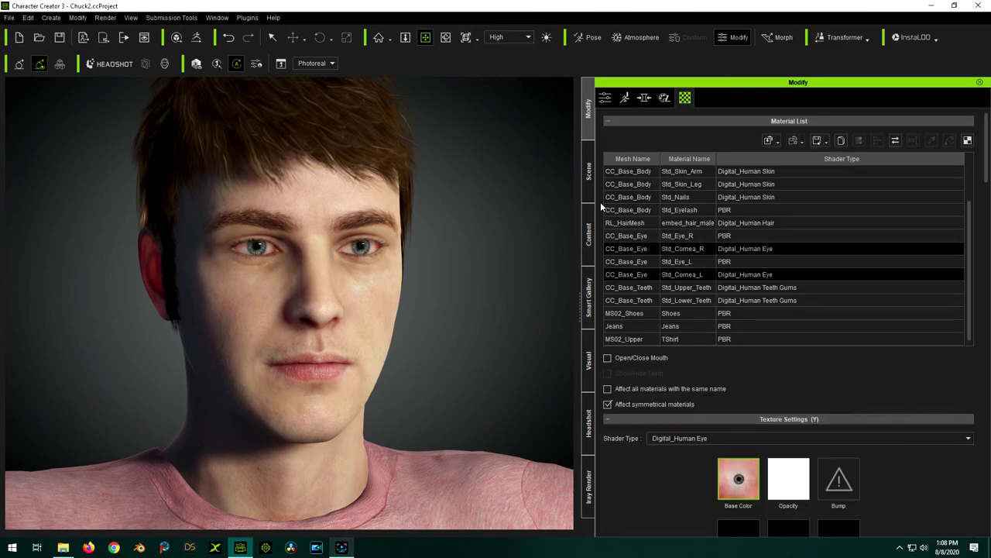
# Apply the Eyes_08 eye preset to the character, replacing the material only, and view the face from farther away.
pyautogui.click(589, 301)
pyautogui.scroll(1, 684, 213)
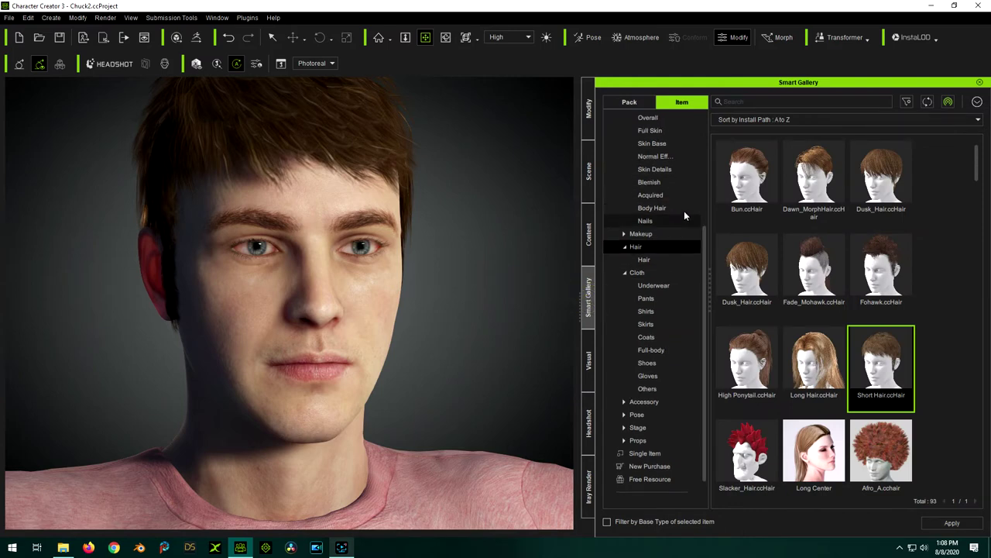
pyautogui.scroll(4, 684, 213)
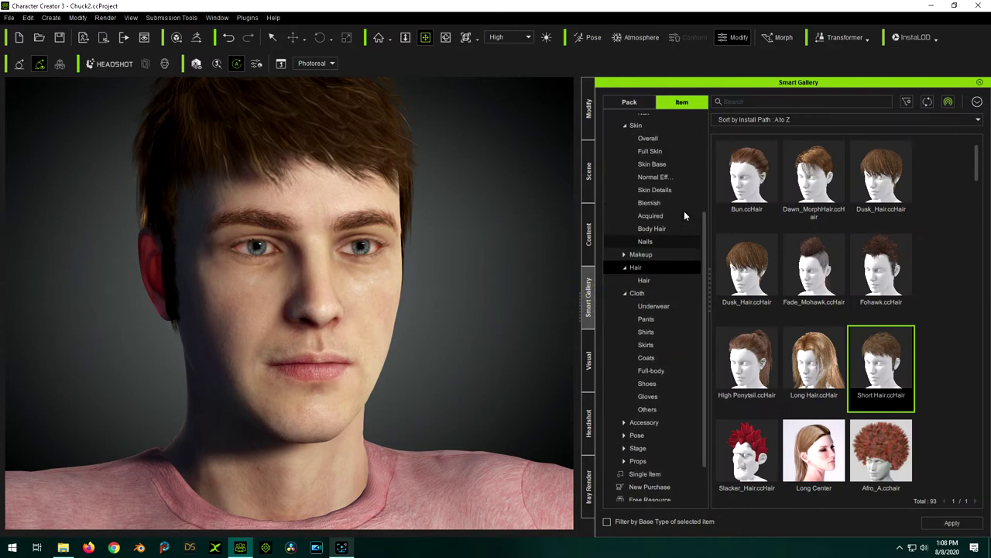
pyautogui.scroll(2, 684, 211)
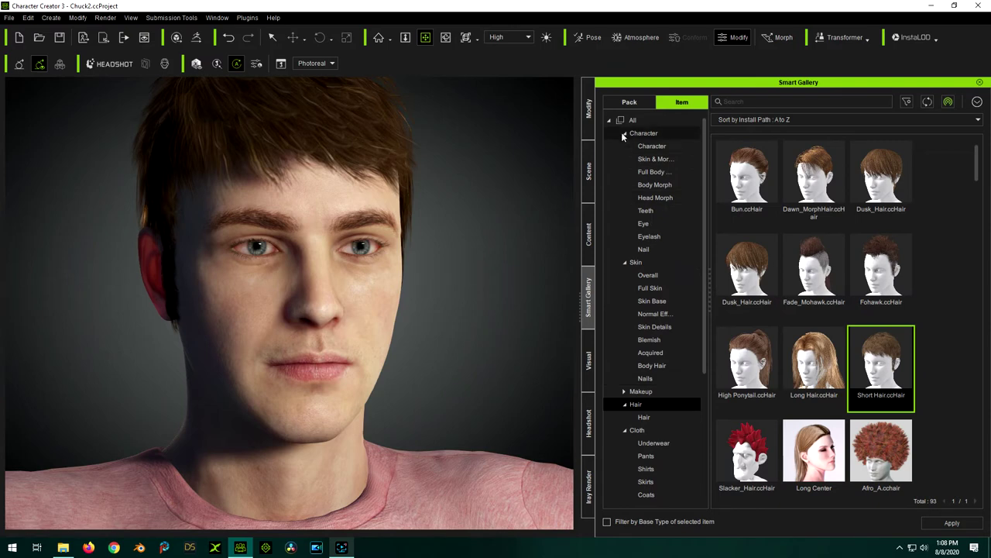
pyautogui.click(653, 224)
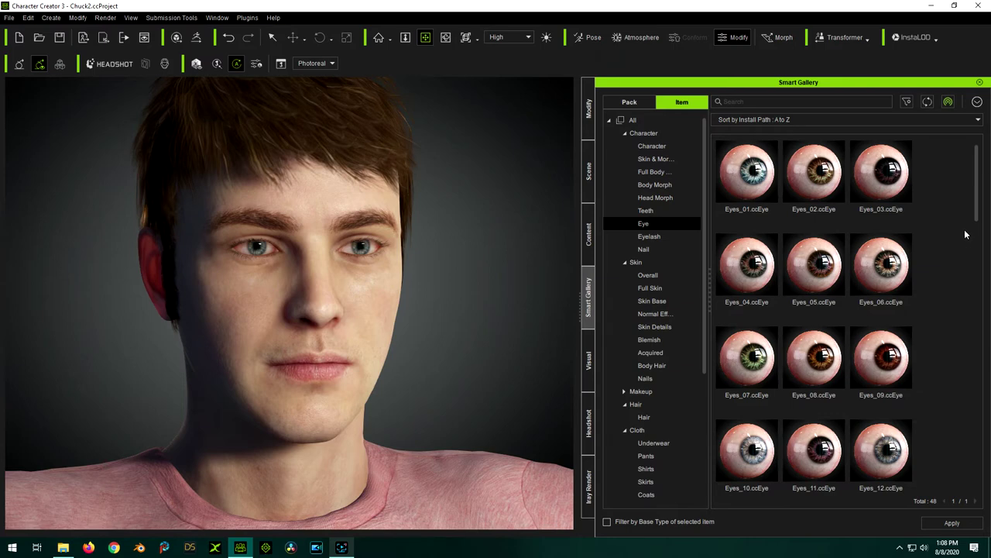
pyautogui.doubleClick(805, 356)
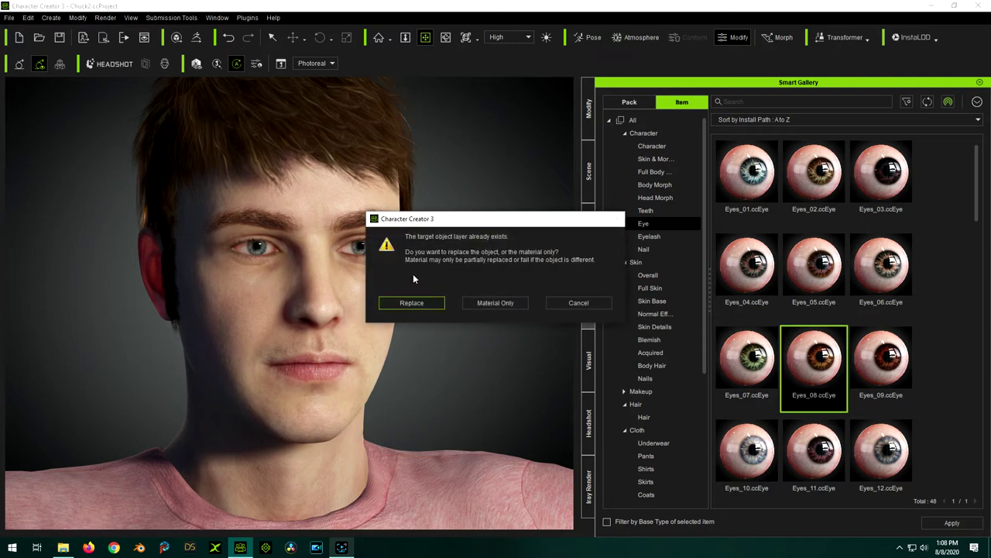
pyautogui.click(476, 303)
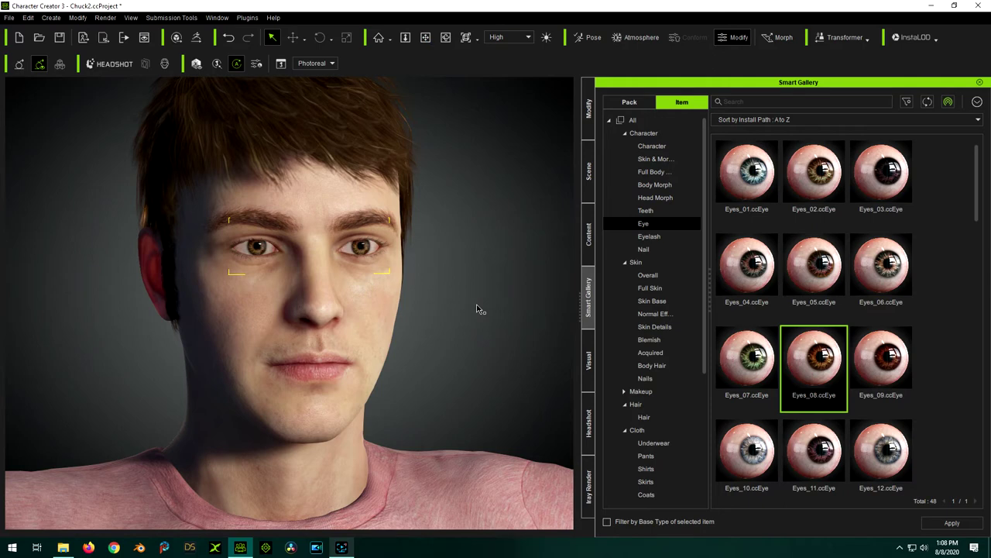
pyautogui.scroll(-4, 449, 239)
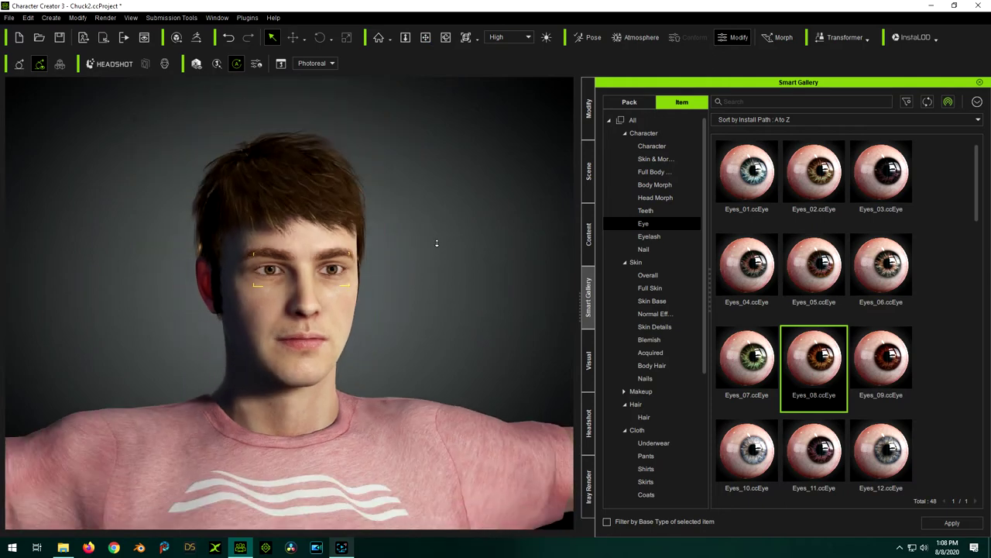
# Inspect the current eyes up close, then apply the Eyes_09 preset to the character, replacing the material only.
pyautogui.scroll(5, 348, 290)
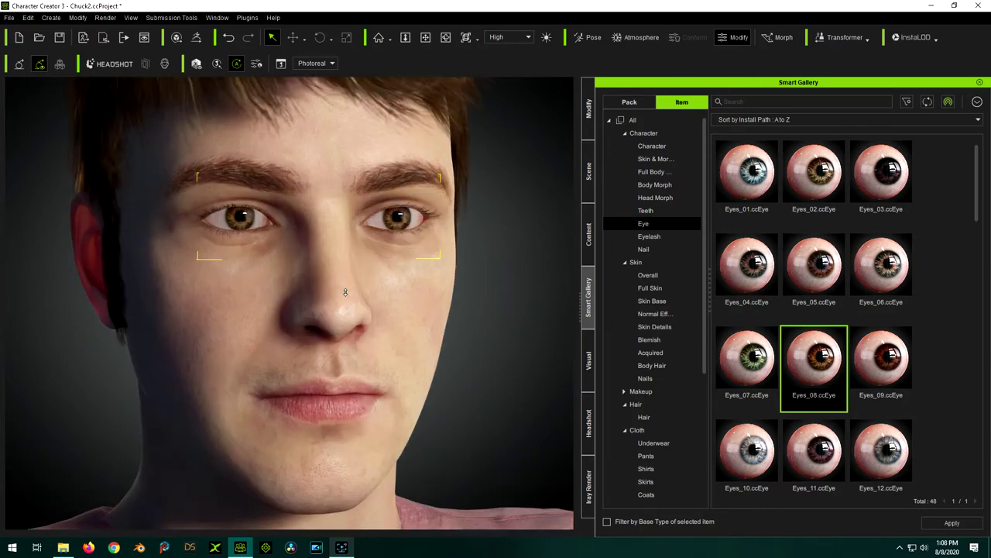
pyautogui.scroll(-3, 345, 292)
pyautogui.scroll(-2, 346, 292)
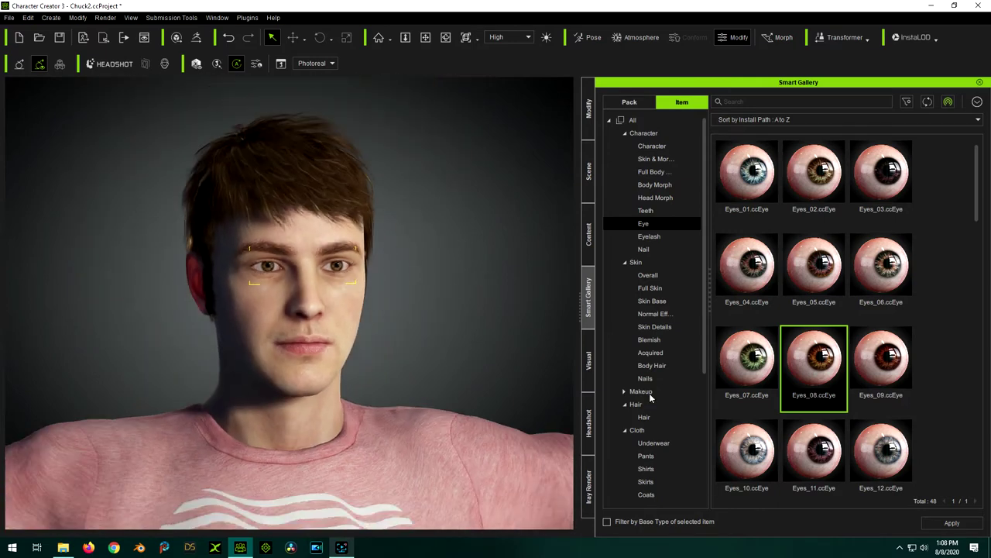
pyautogui.doubleClick(893, 356)
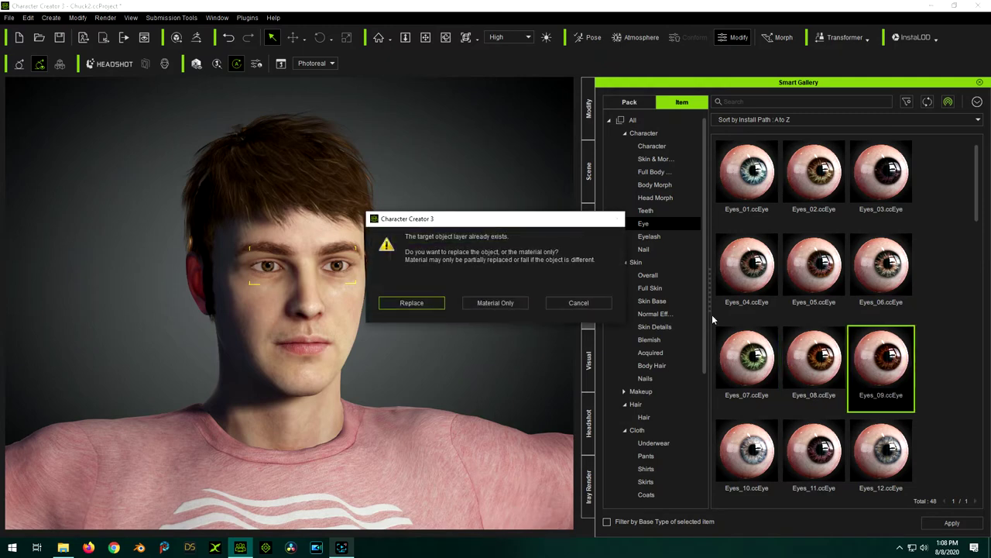
pyautogui.click(504, 304)
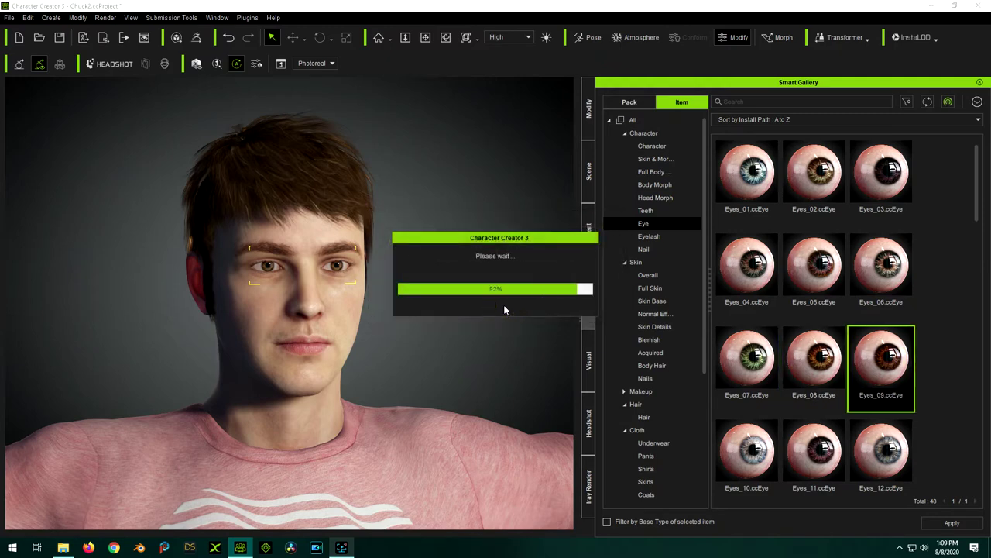
pyautogui.click(455, 240)
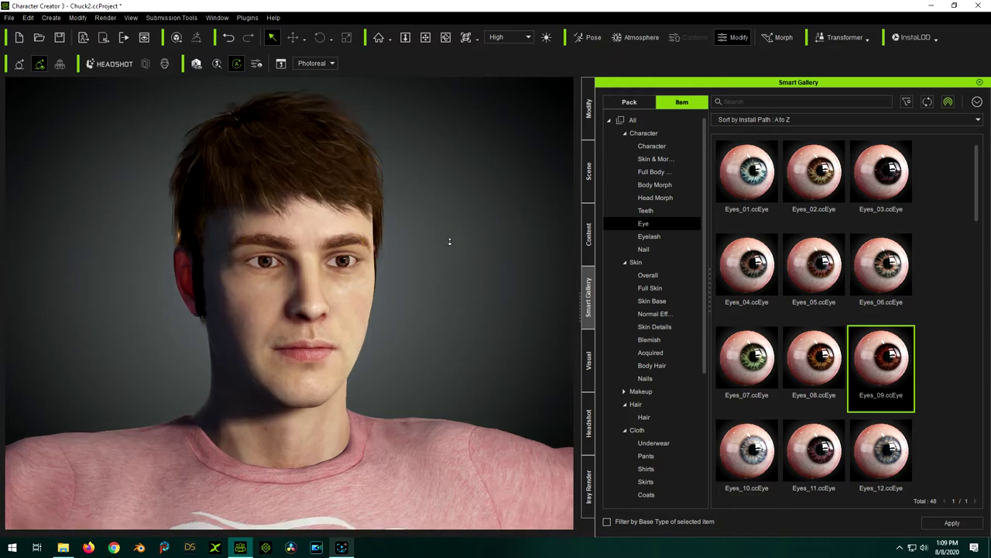
# Save the project and start an Iray preview render of the character.
pyautogui.click(59, 37)
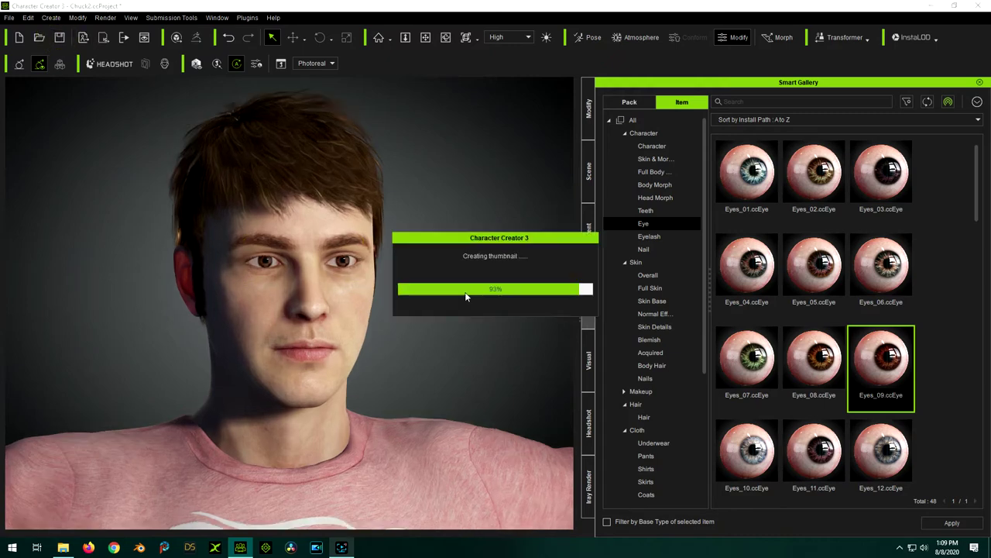
pyautogui.click(589, 485)
pyautogui.click(663, 97)
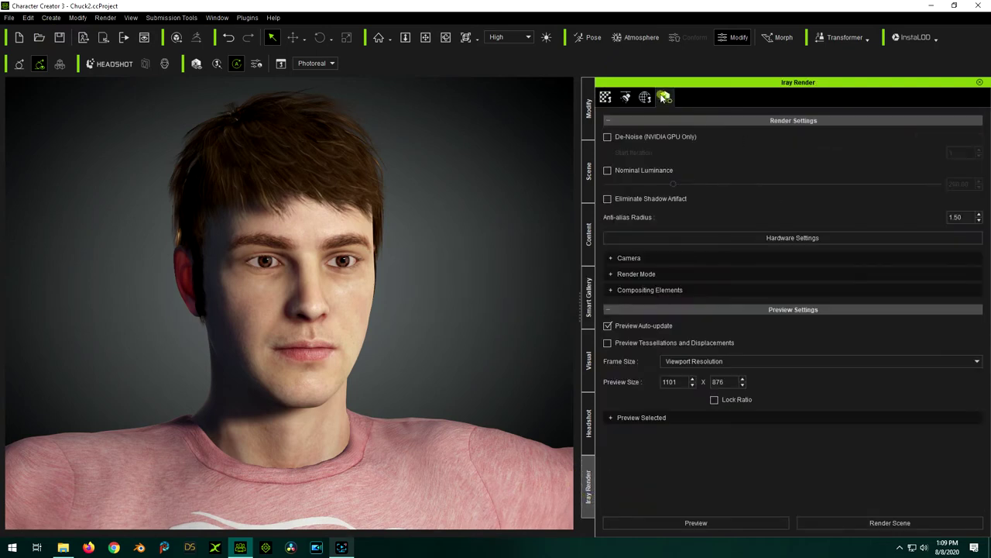
pyautogui.click(687, 522)
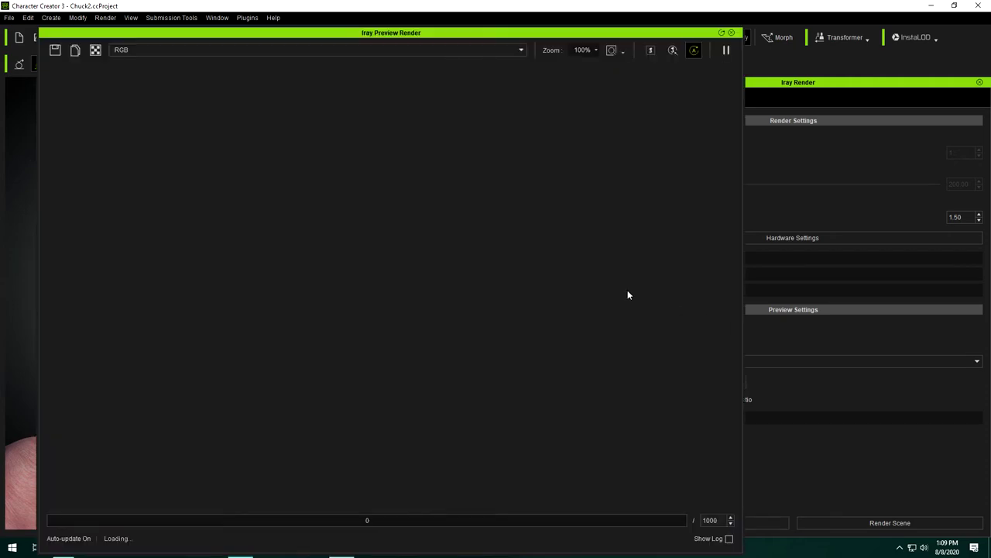
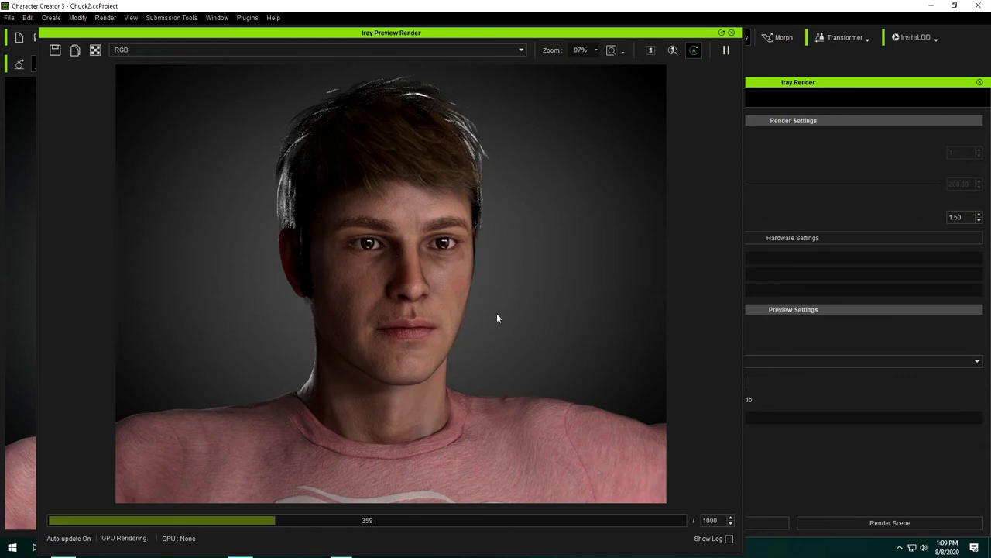
# View the Iray preview render at 100% zoom and pause the rendering.
pyautogui.click(596, 51)
pyautogui.click(622, 93)
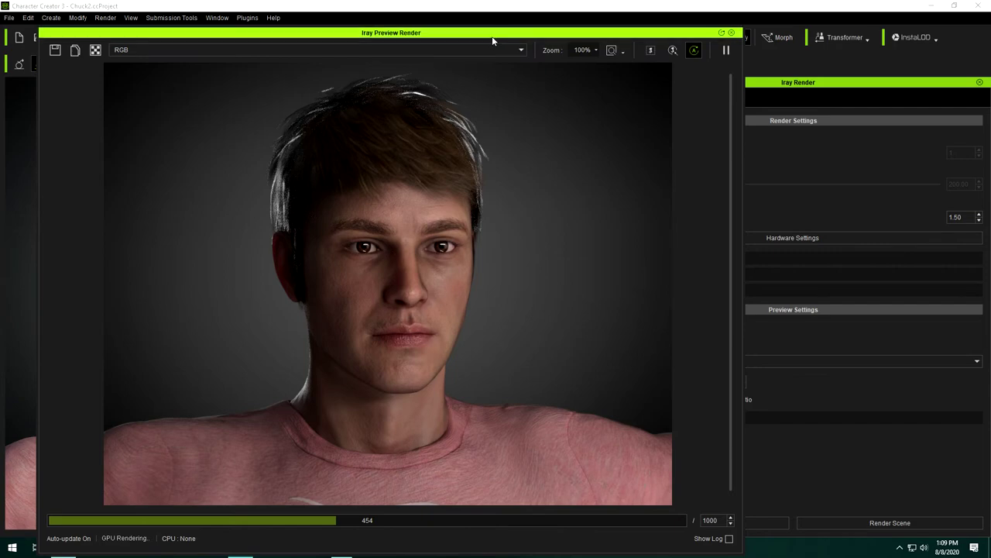
pyautogui.moveTo(493, 39); pyautogui.dragTo(462, 26)
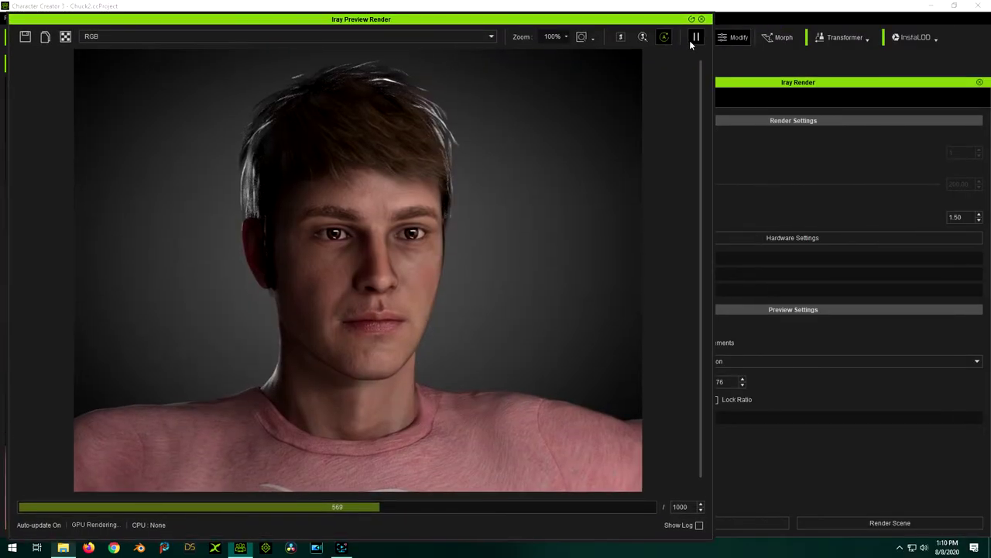
pyautogui.click(696, 37)
# Apply the Eyes_08 preset with material only, moving the Iray preview aside meanwhile and bringing it back into view.
pyautogui.moveTo(615, 21); pyautogui.dragTo(990, 78)
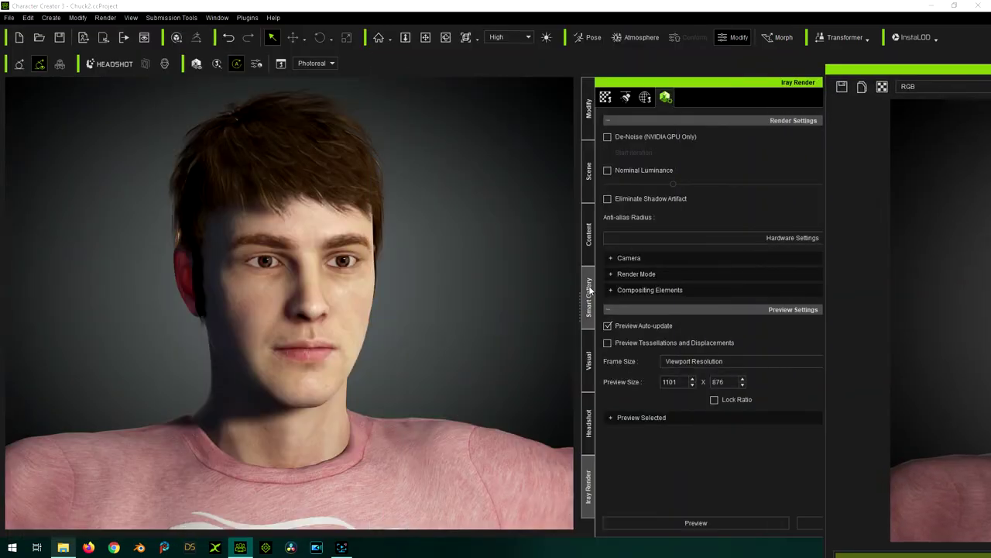
pyautogui.click(589, 297)
pyautogui.moveTo(907, 69); pyautogui.dragTo(990, 77)
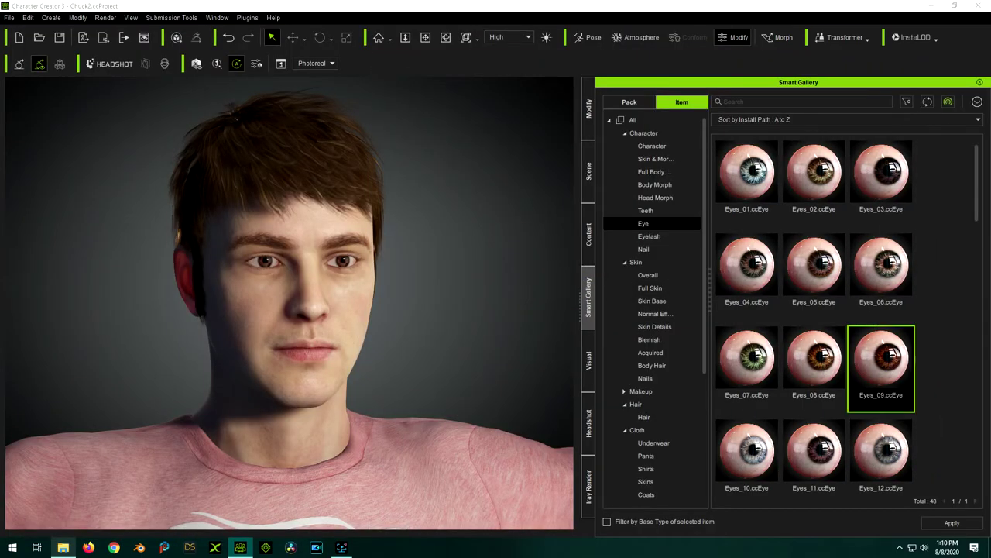
pyautogui.doubleClick(803, 357)
pyautogui.click(494, 303)
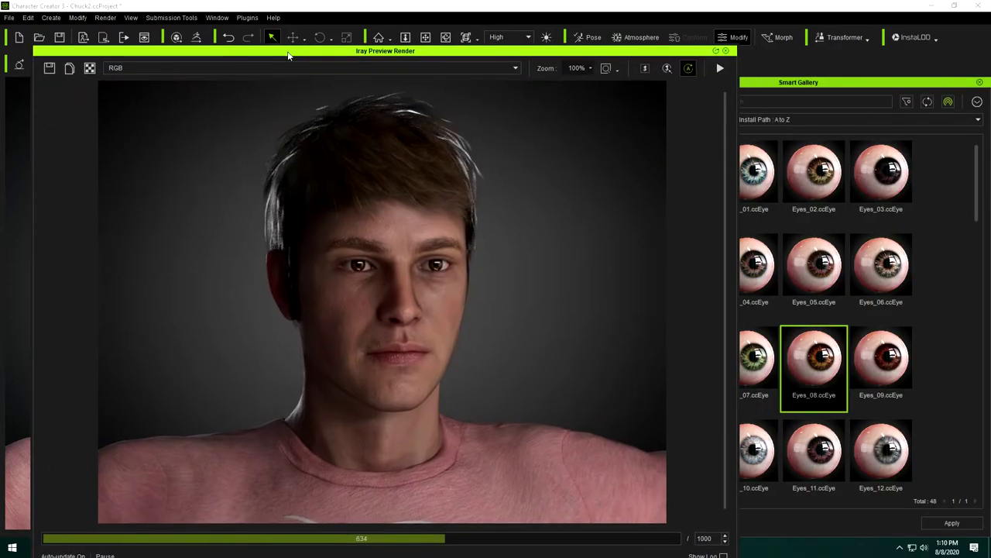
pyautogui.moveTo(289, 50); pyautogui.dragTo(345, 29)
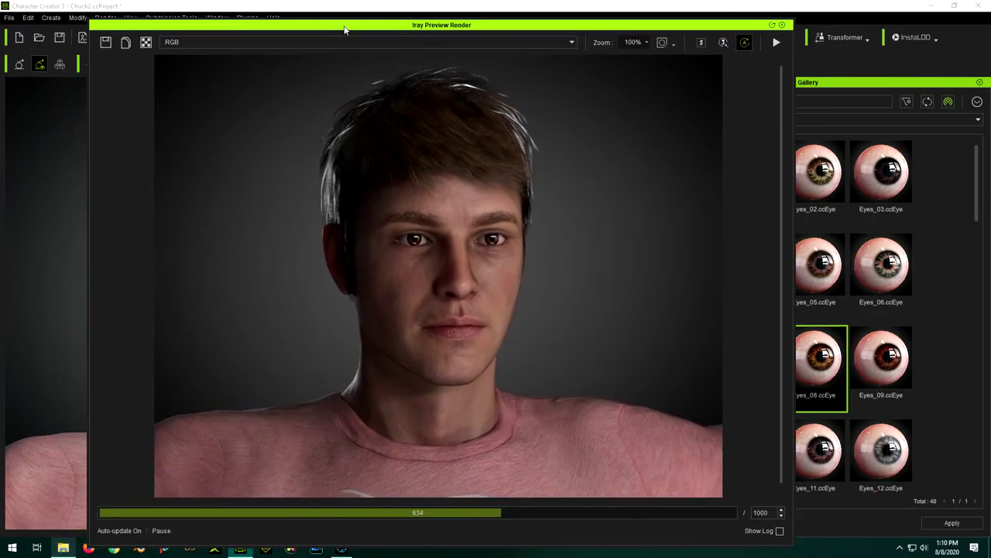
# Run and close the Iray preview render of the character, and save the project.
pyautogui.click(774, 44)
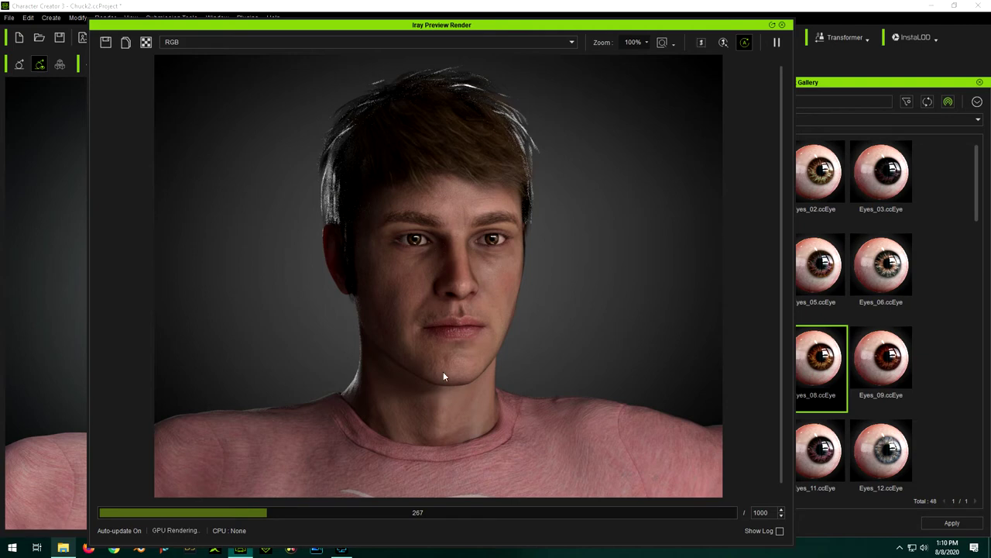
pyautogui.click(777, 43)
pyautogui.click(782, 26)
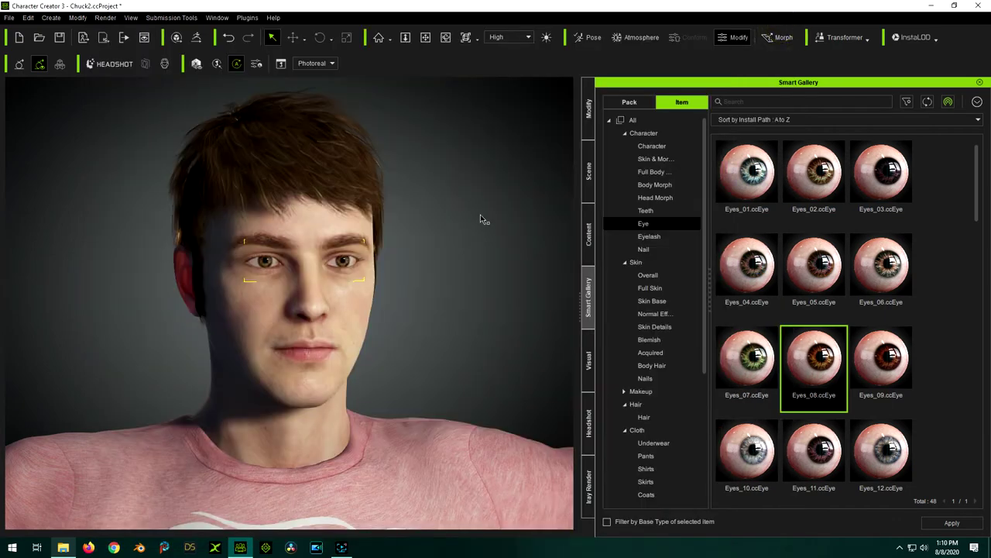
pyautogui.click(62, 38)
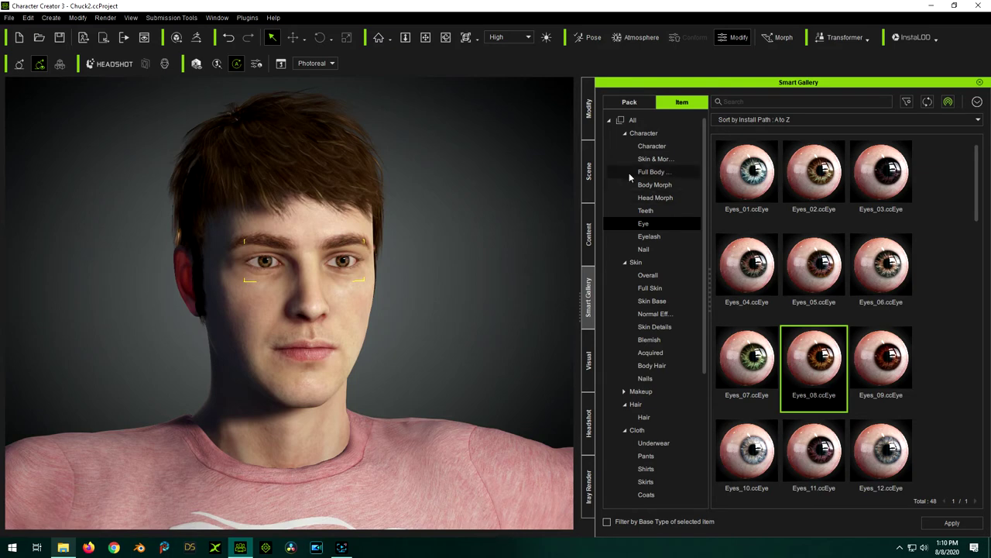
# Launch the Base Color texture of the character's Std_Skin_Head material in the external image editor, PaintShop Pro.
pyautogui.click(302, 210)
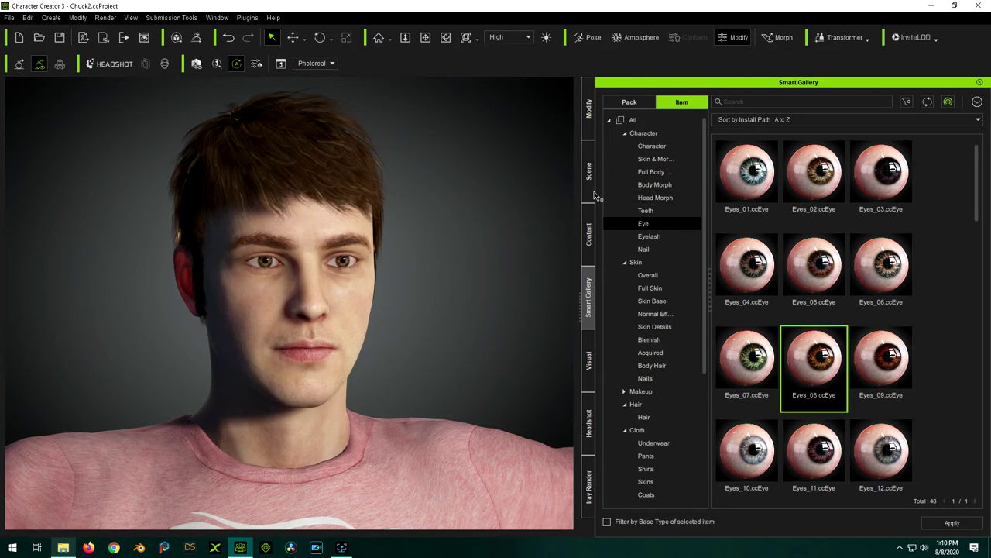
pyautogui.click(589, 112)
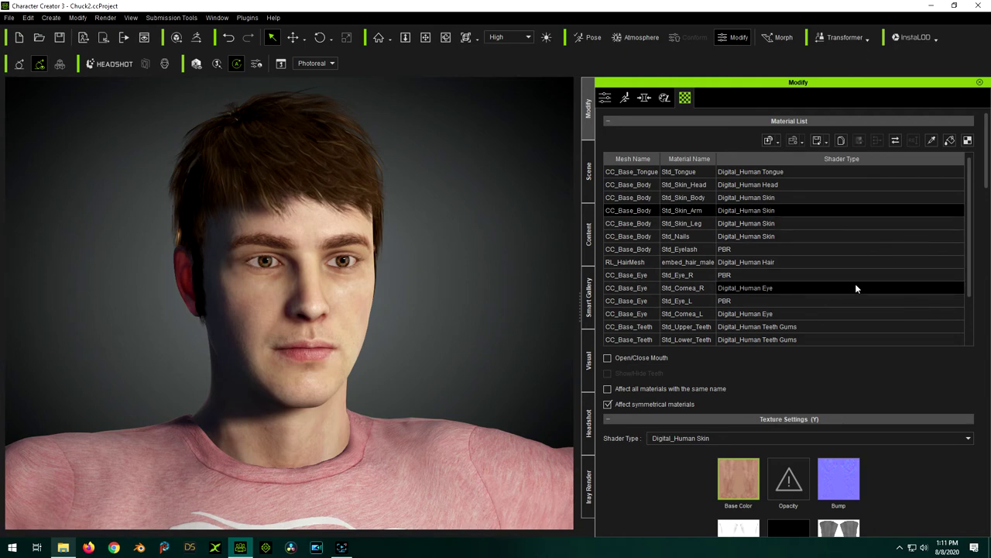
pyautogui.click(770, 186)
pyautogui.moveTo(987, 181)
pyautogui.mouseDown()
pyautogui.moveTo(982, 208)
pyautogui.moveTo(980, 195)
pyautogui.mouseUp()
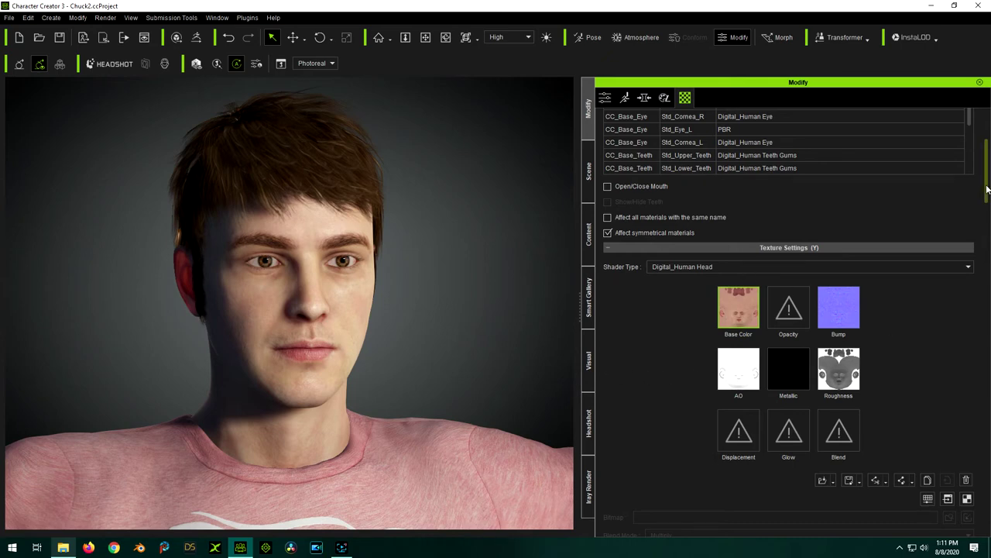
pyautogui.moveTo(988, 186)
pyautogui.mouseDown()
pyautogui.moveTo(988, 248)
pyautogui.moveTo(988, 191)
pyautogui.mouseUp()
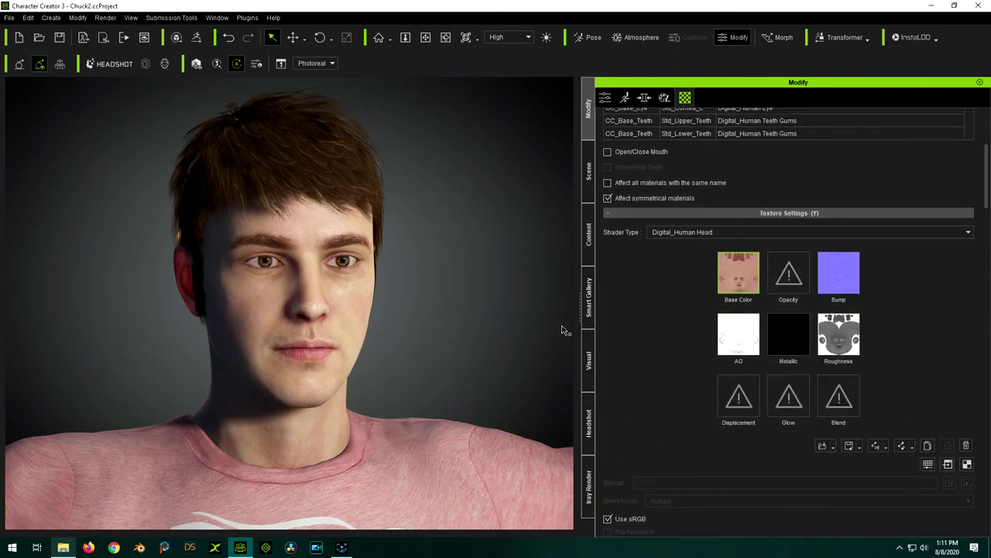
pyautogui.rightClick(739, 270)
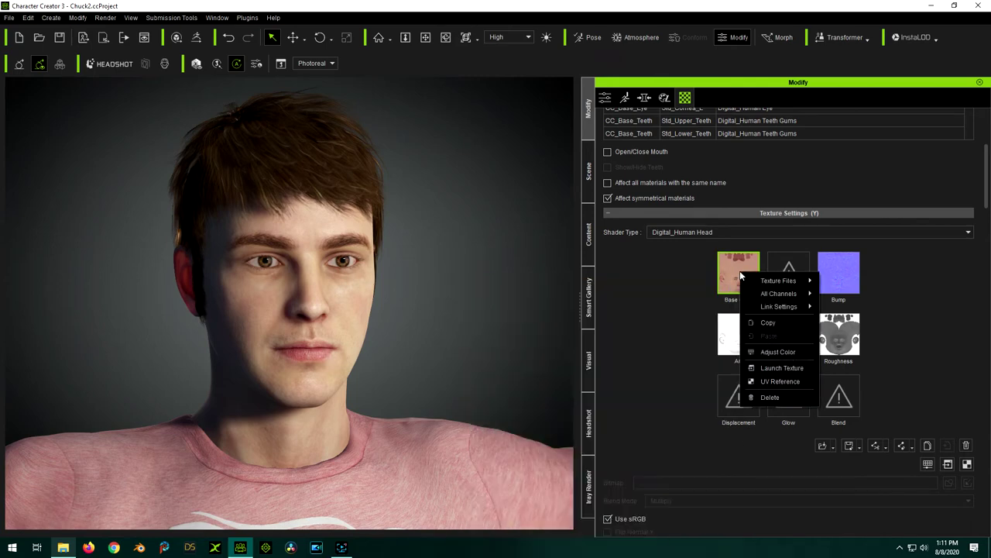
pyautogui.click(781, 368)
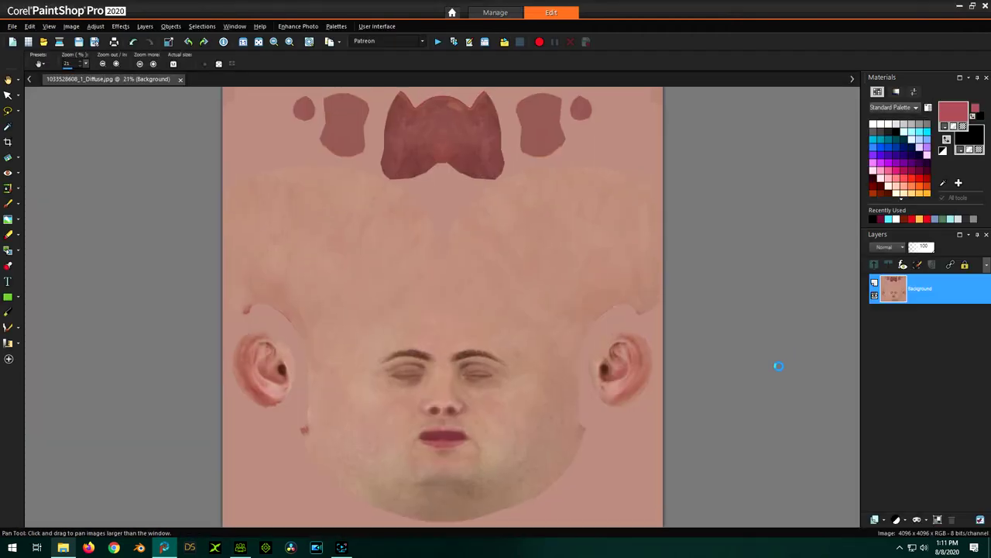
# Outline the lips on the head texture with a freehand selection that leaves a small margin of surrounding skin.
pyautogui.scroll(2, 446, 465)
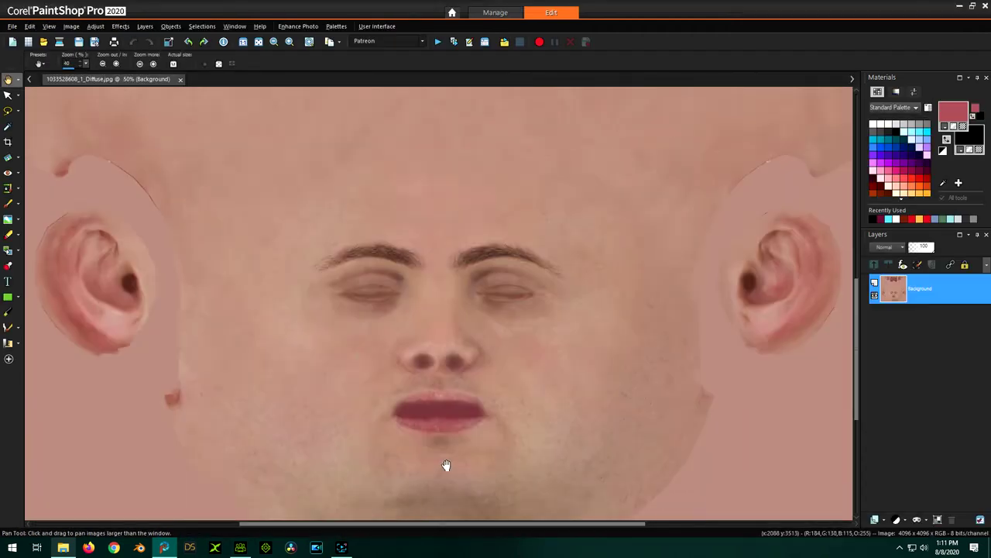
pyautogui.scroll(3, 446, 464)
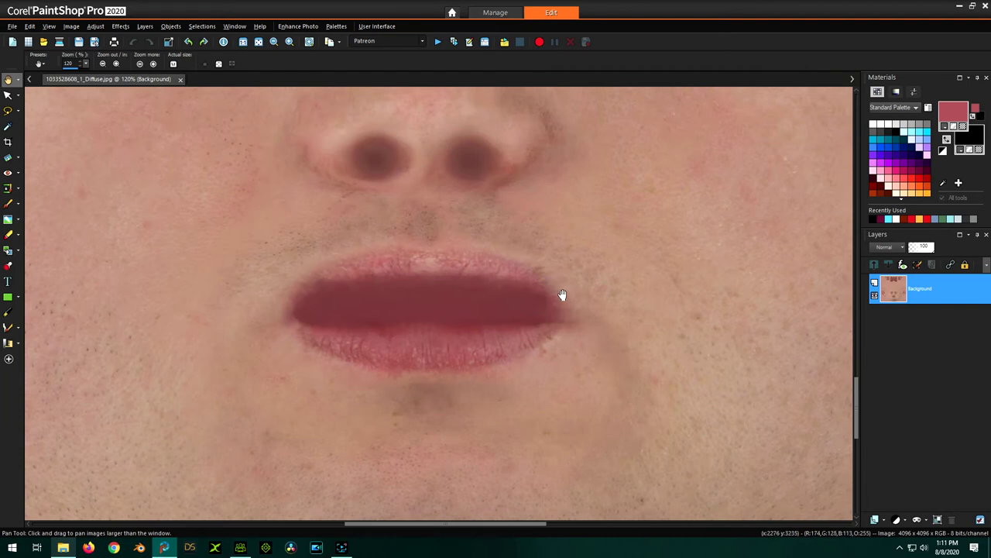
pyautogui.scroll(2, 473, 289)
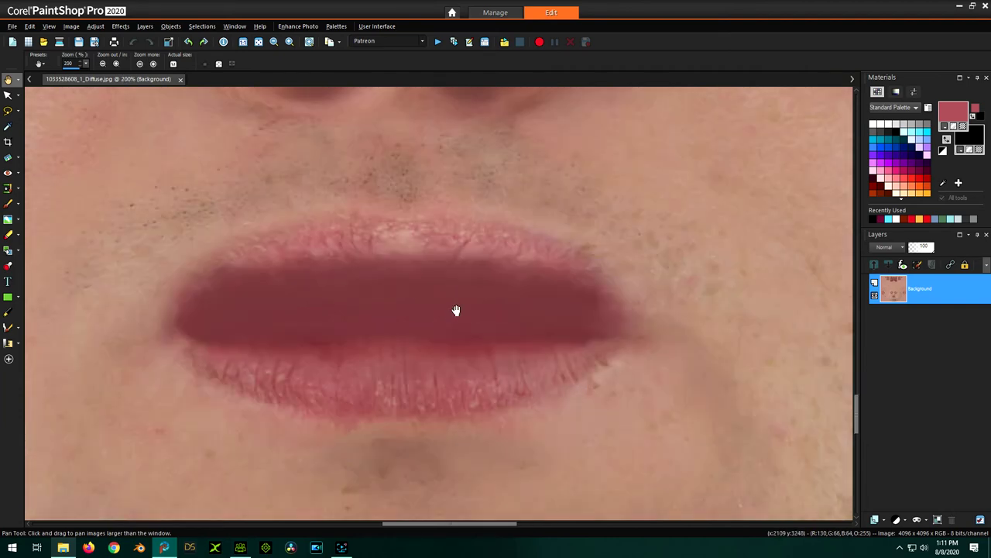
pyautogui.scroll(1, 437, 326)
pyautogui.scroll(1, 533, 265)
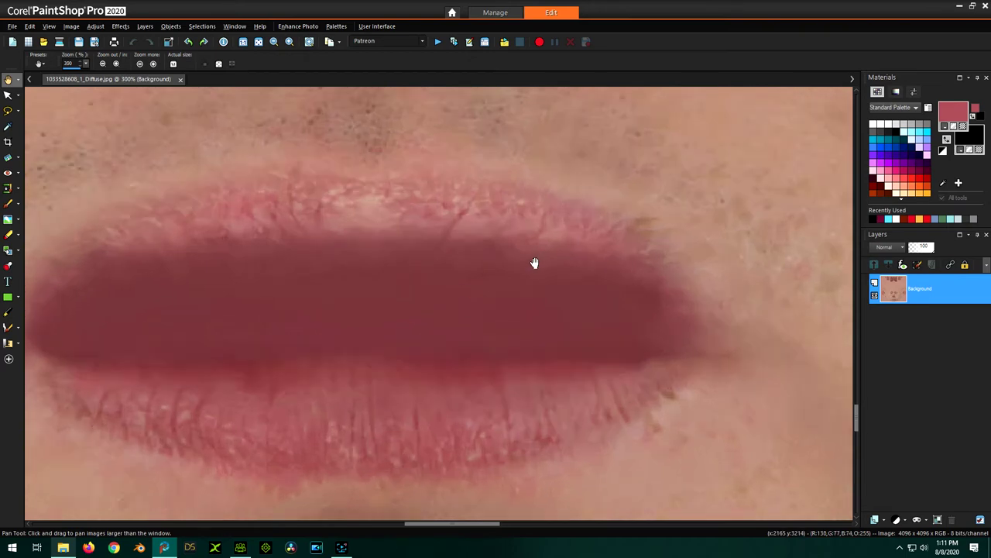
pyautogui.scroll(-1, 570, 232)
pyautogui.moveTo(430, 311); pyautogui.dragTo(462, 298)
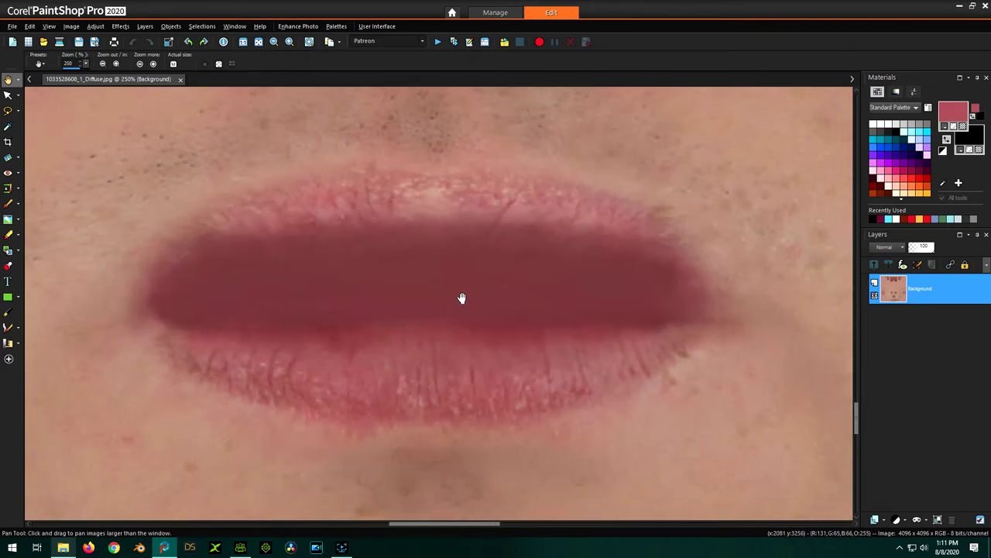
pyautogui.scroll(1, 497, 284)
pyautogui.scroll(-1, 497, 284)
pyautogui.click(13, 114)
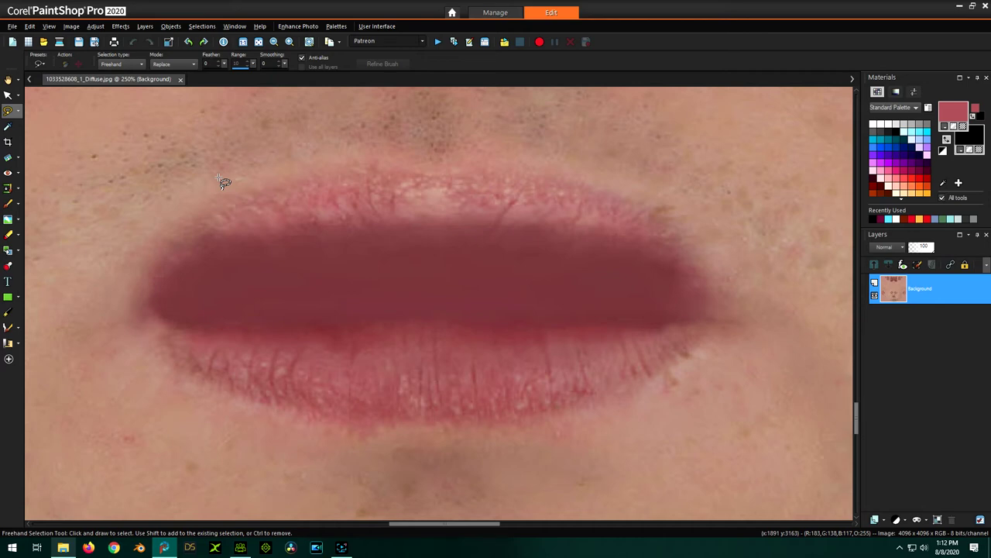
pyautogui.moveTo(218, 178)
pyautogui.mouseDown()
pyautogui.moveTo(117, 260)
pyautogui.moveTo(112, 317)
pyautogui.moveTo(157, 385)
pyautogui.moveTo(247, 429)
pyautogui.moveTo(348, 451)
pyautogui.moveTo(468, 451)
pyautogui.moveTo(575, 436)
pyautogui.moveTo(710, 376)
pyautogui.moveTo(760, 331)
pyautogui.moveTo(753, 292)
pyautogui.moveTo(697, 207)
pyautogui.moveTo(641, 176)
pyautogui.moveTo(524, 157)
pyautogui.moveTo(379, 154)
pyautogui.moveTo(282, 156)
pyautogui.moveTo(207, 177)
pyautogui.mouseUp()
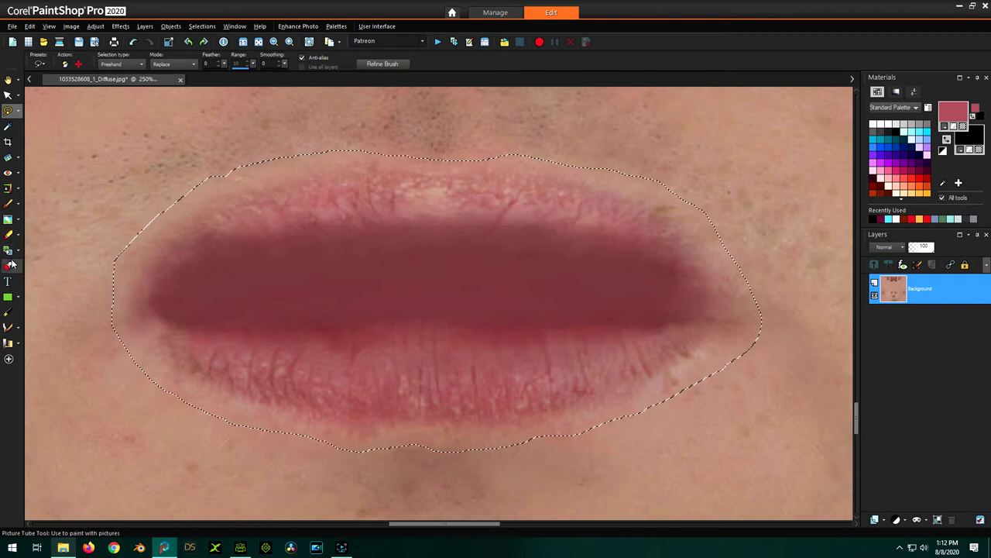
# Recolor the selected lips to the pink-red foreground color with the Color Changer tool and check them against the whole face.
pyautogui.click(8, 252)
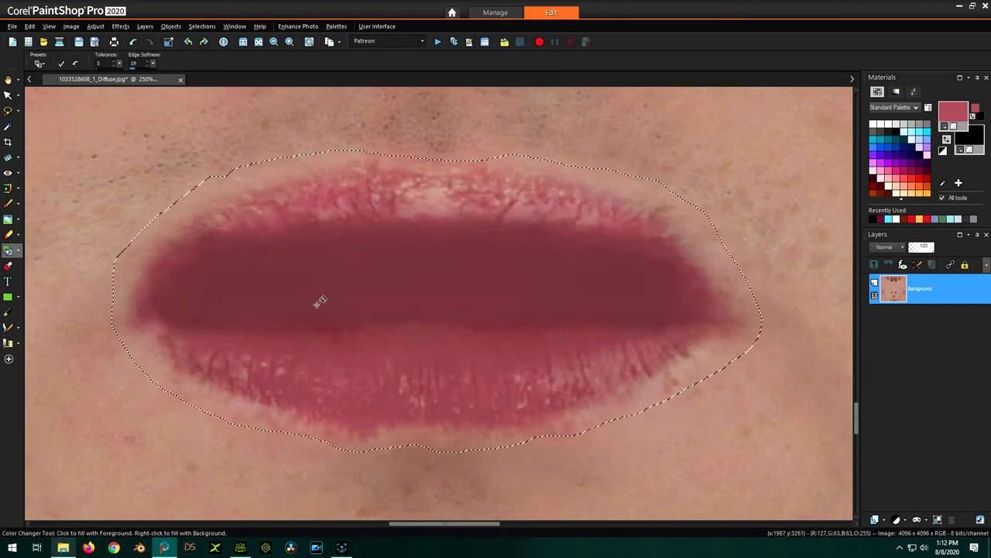
pyautogui.scroll(-5, 321, 234)
pyautogui.scroll(-3, 419, 351)
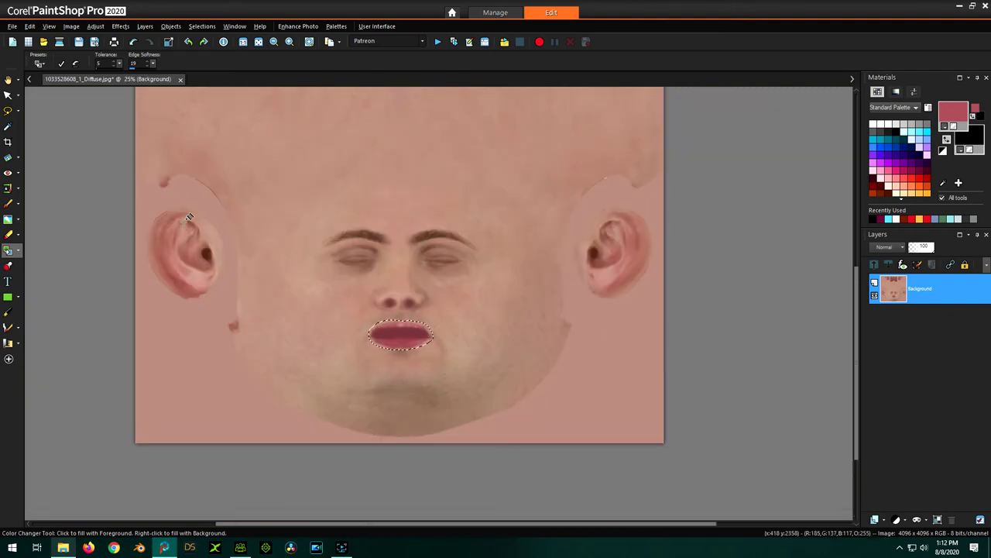
pyautogui.scroll(3, 395, 349)
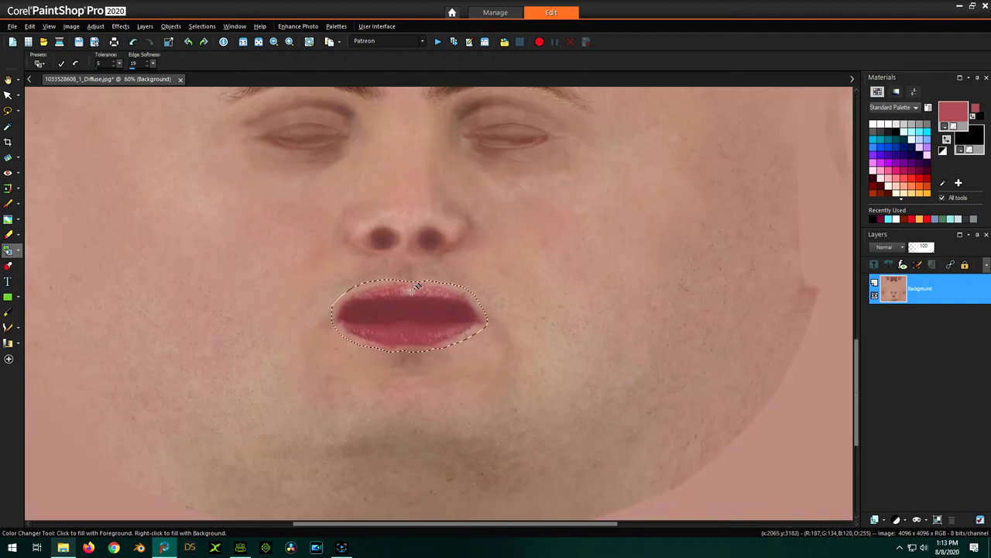
pyautogui.scroll(3, 413, 287)
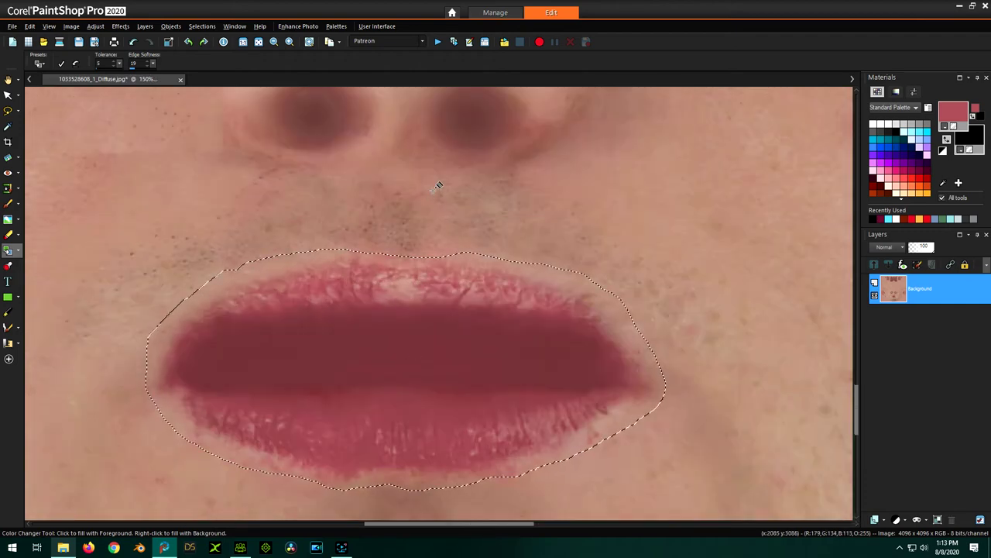
pyautogui.scroll(-1, 398, 350)
pyautogui.scroll(2, 338, 317)
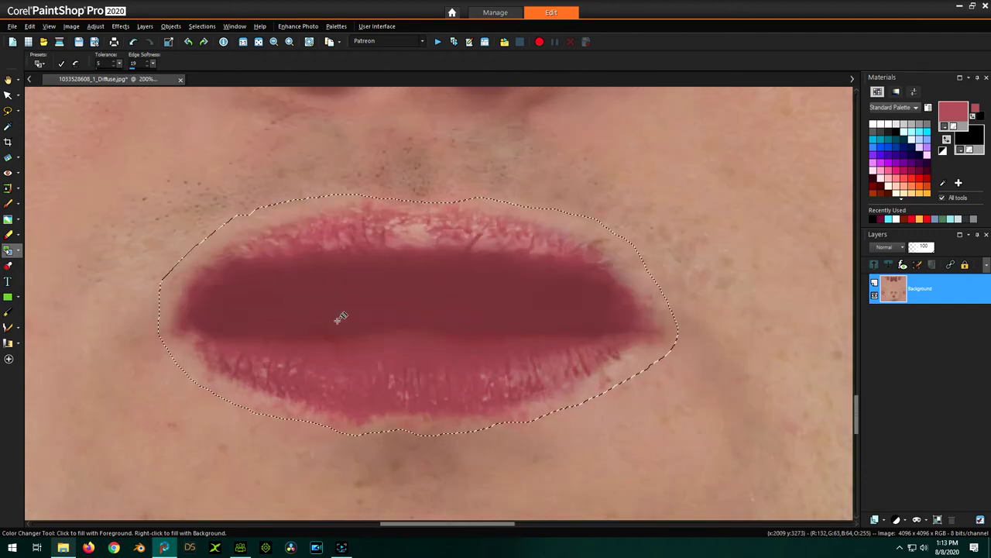
pyautogui.click(77, 42)
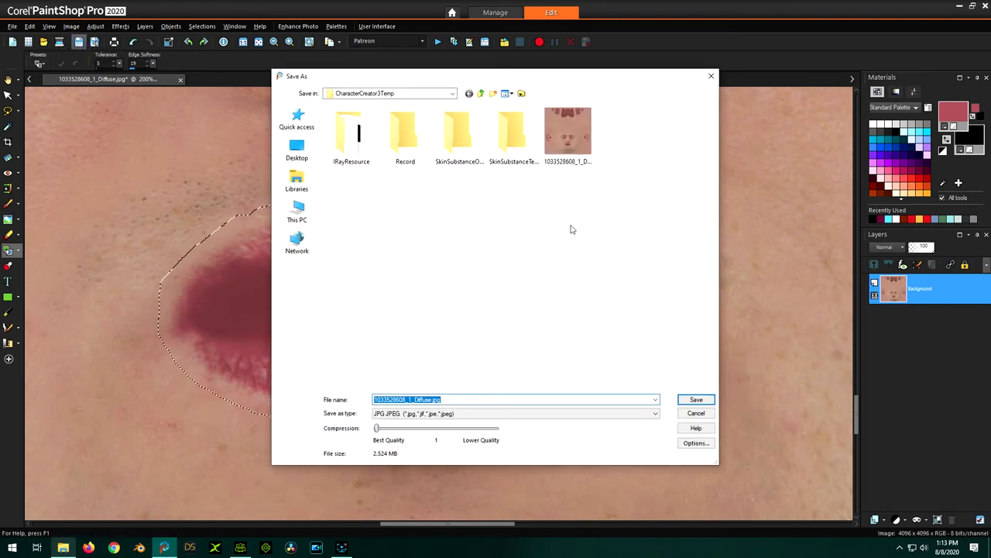
pyautogui.doubleClick(566, 133)
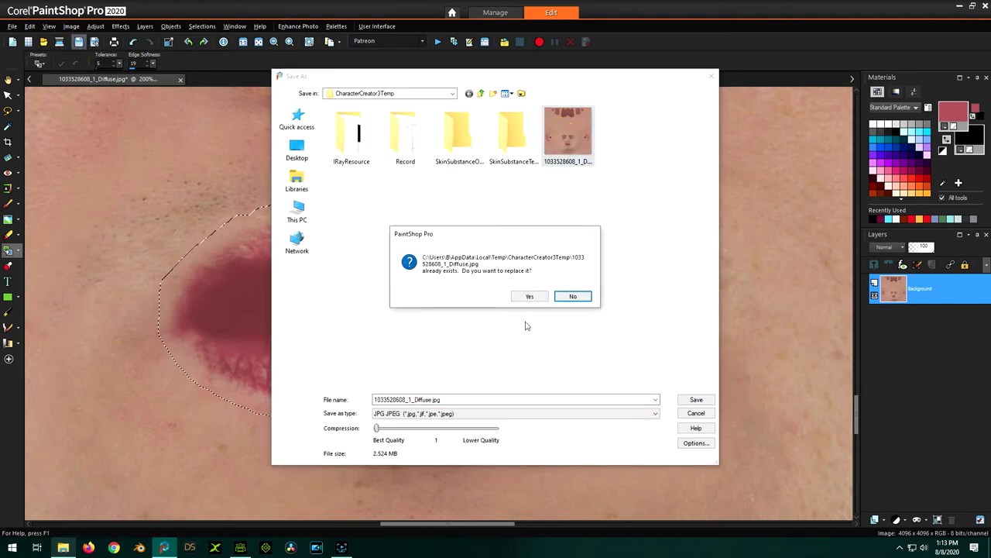
pyautogui.click(530, 296)
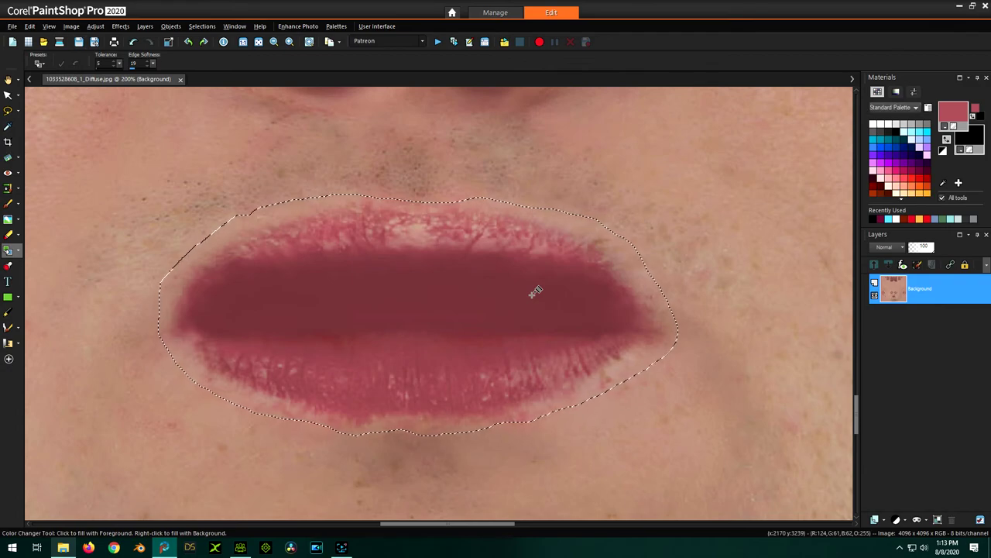
# Switch to Character Creator and examine the new lip color on the character's face from near and far.
pyautogui.click(959, 6)
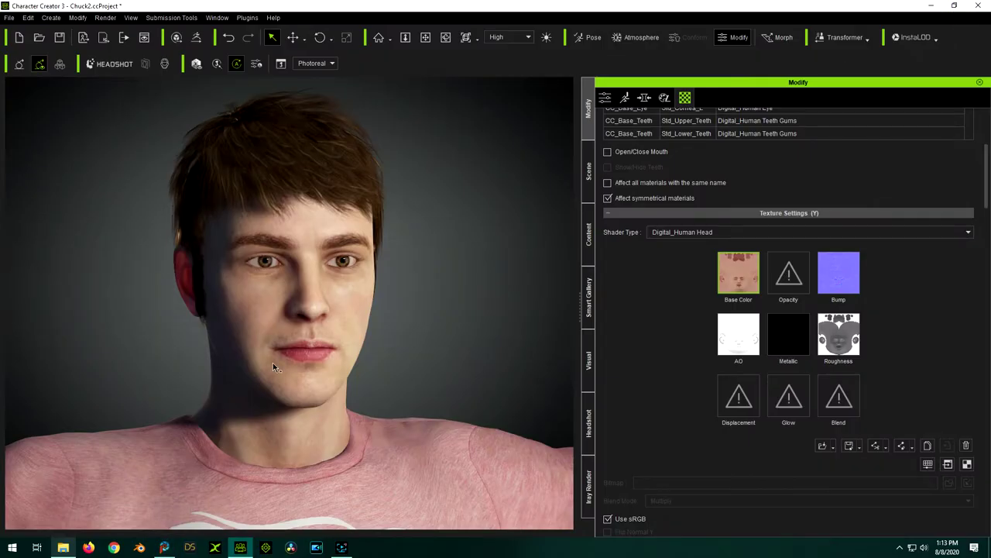
pyautogui.scroll(5, 328, 409)
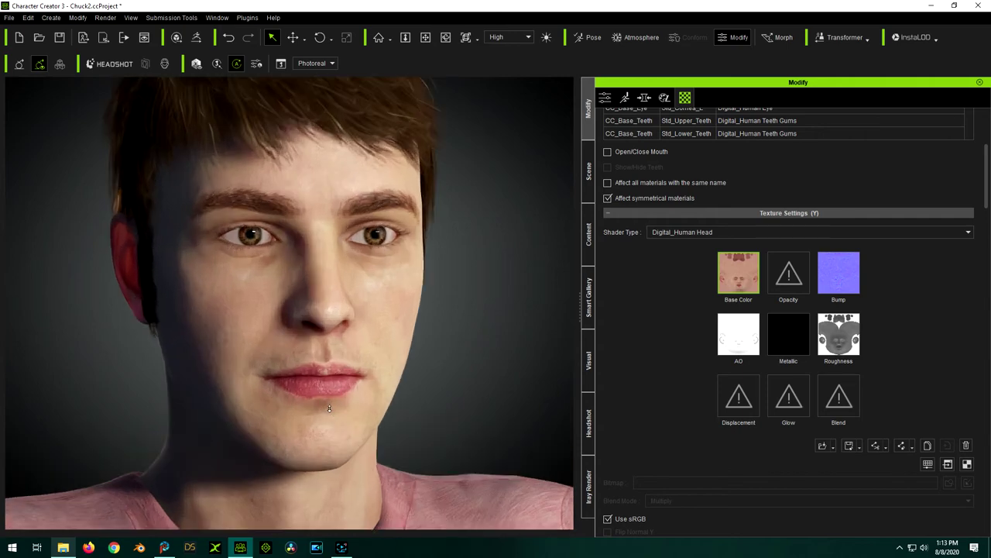
pyautogui.scroll(-2, 330, 399)
pyautogui.scroll(-2, 327, 421)
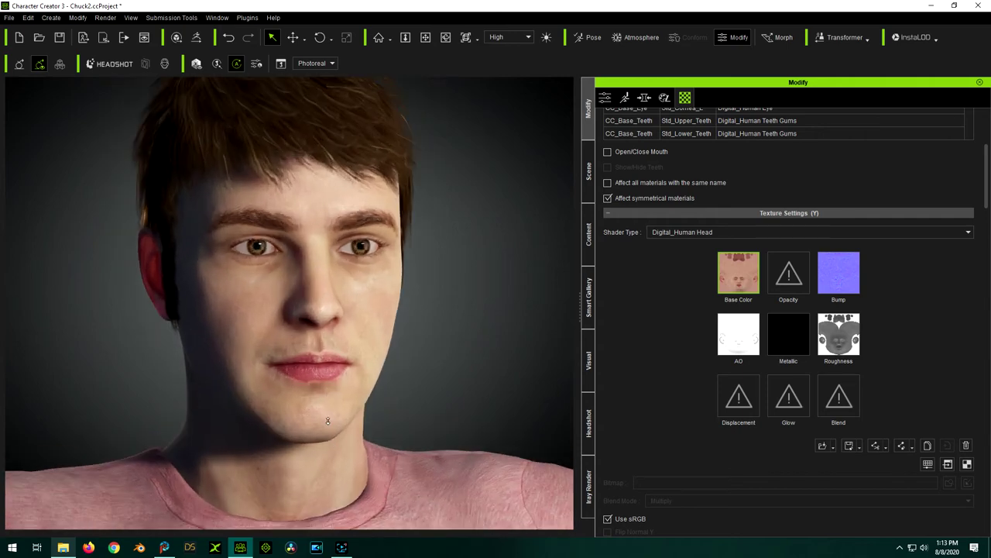
pyautogui.scroll(-2, 317, 415)
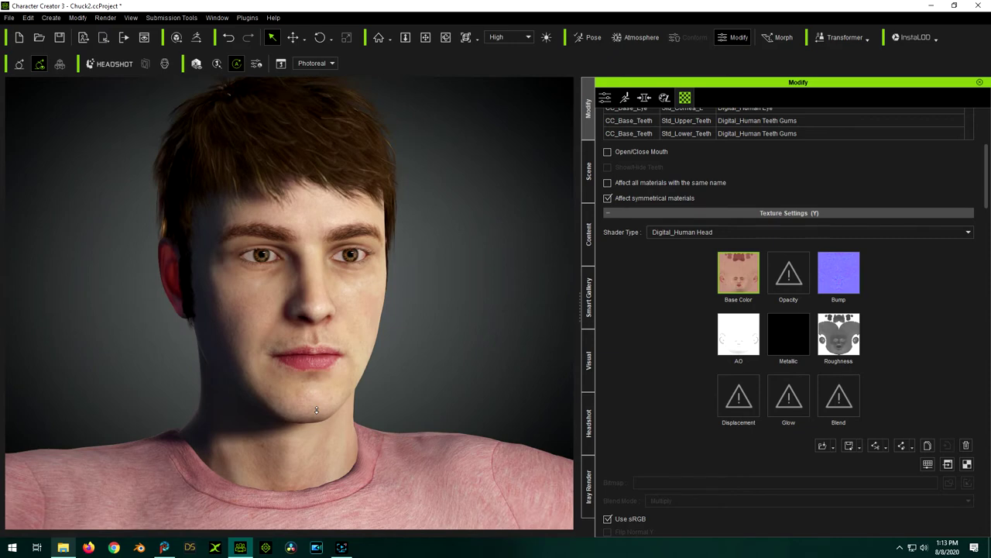
pyautogui.scroll(2, 329, 492)
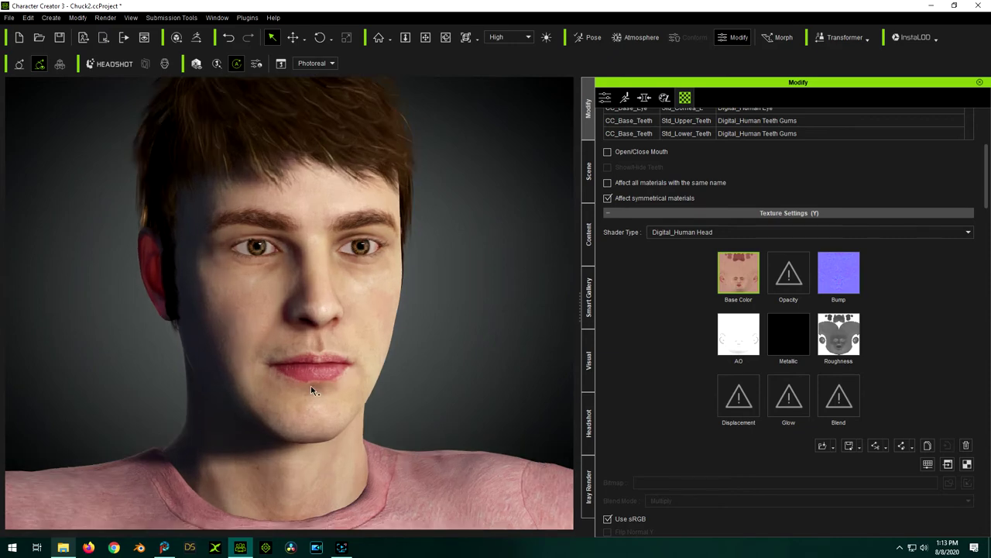
pyautogui.scroll(2, 323, 458)
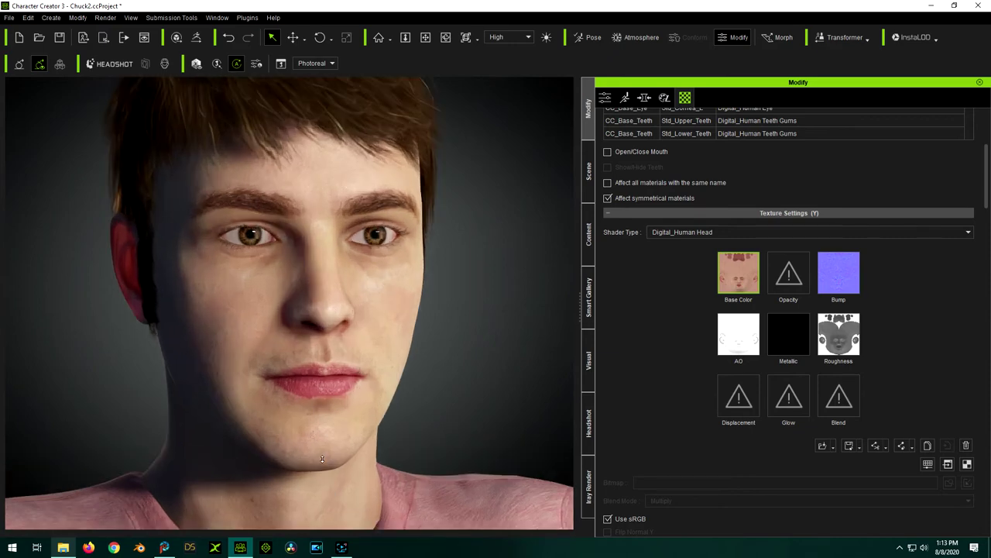
pyautogui.scroll(2, 323, 459)
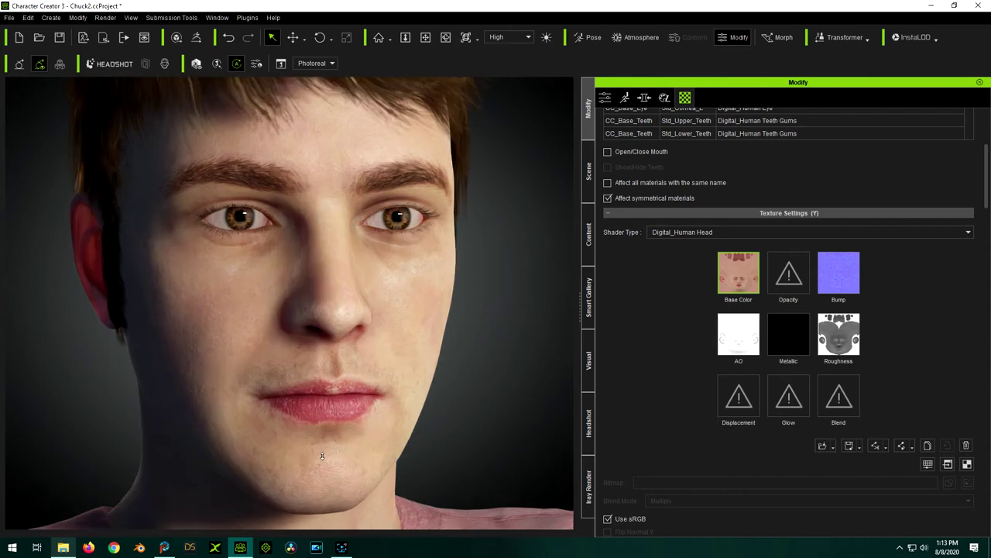
pyautogui.scroll(-2, 323, 455)
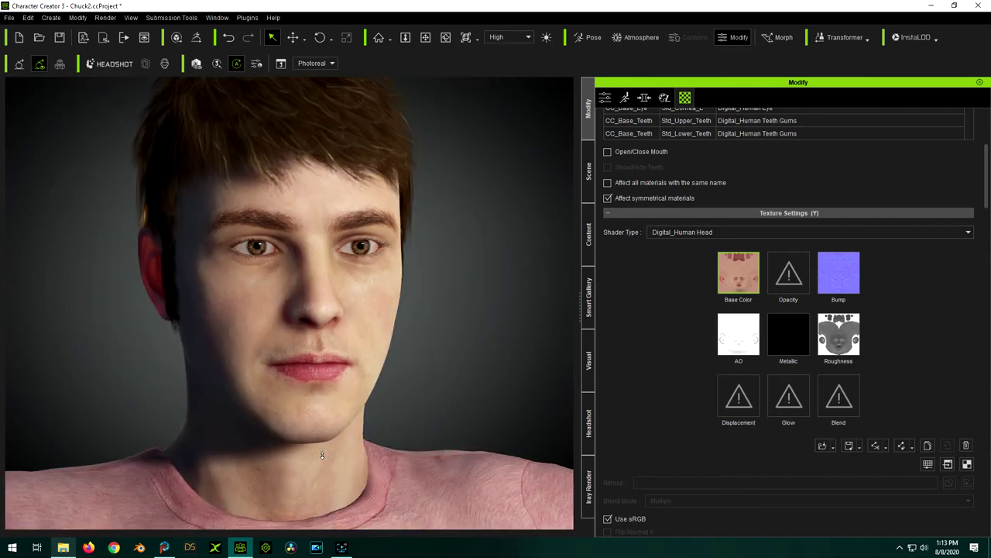
# Switch back to PaintShop Pro and undo the lip recoloring on the head texture.
pyautogui.click(164, 548)
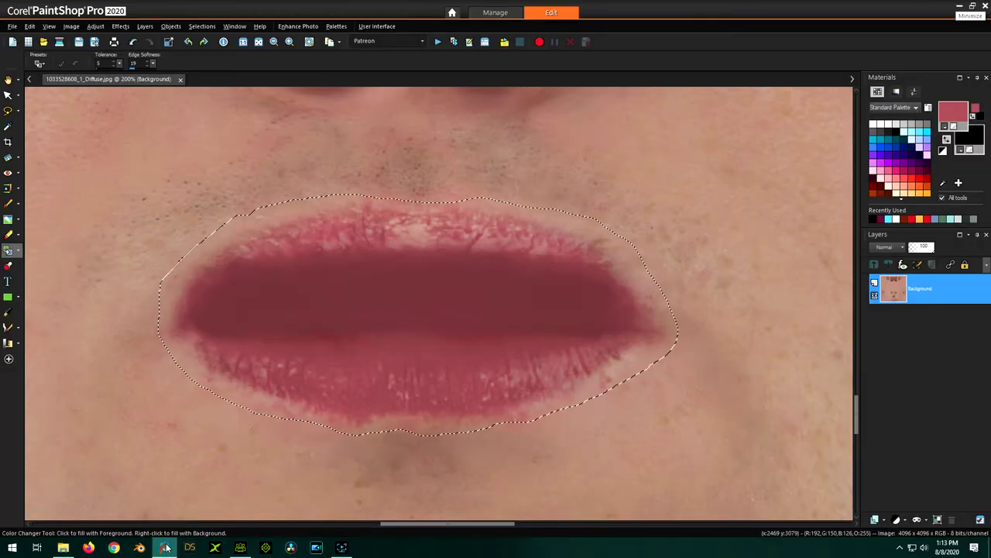
pyautogui.click(131, 43)
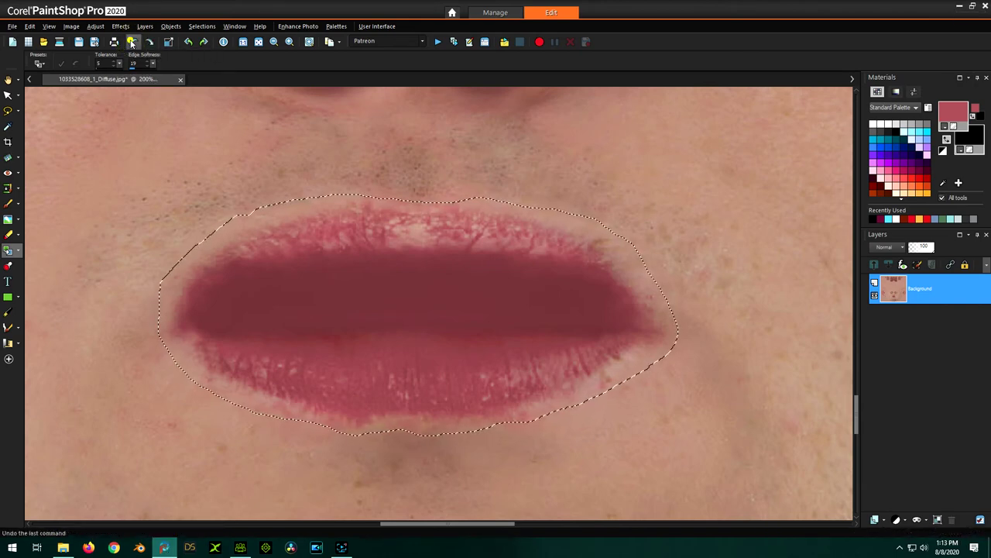
pyautogui.click(132, 43)
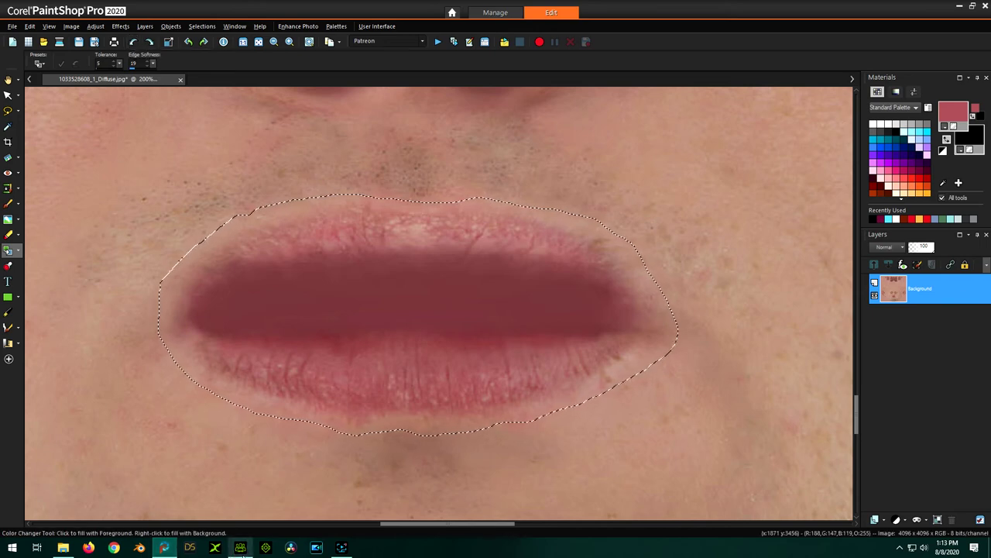
# Save the texture with its restored lip color, check the face in Character Creator, and return to PaintShop Pro.
pyautogui.click(78, 42)
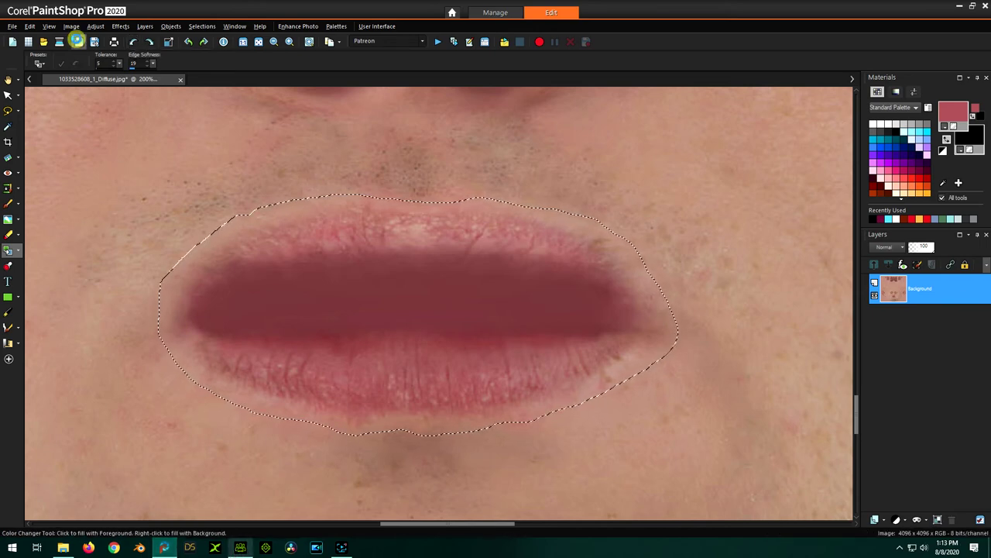
pyautogui.click(237, 549)
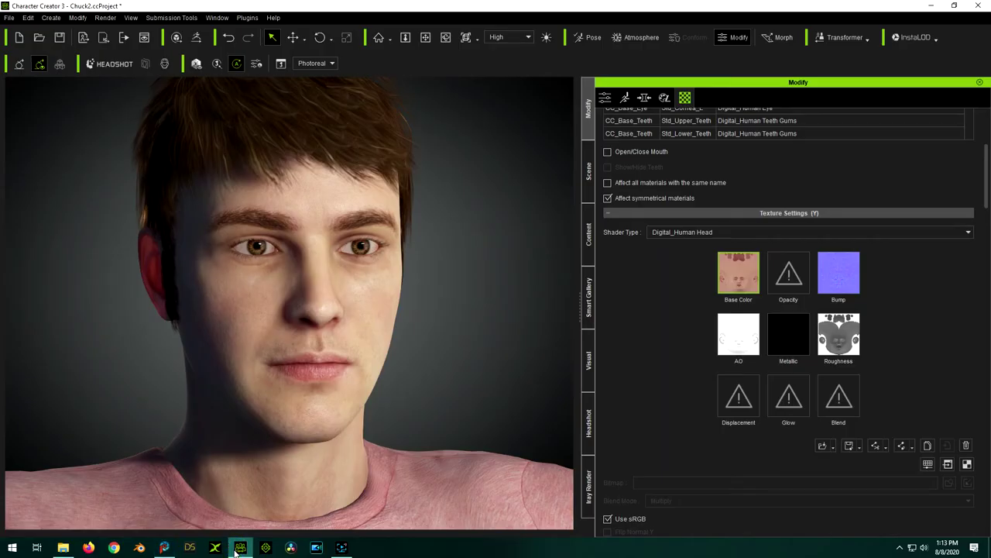
pyautogui.click(239, 549)
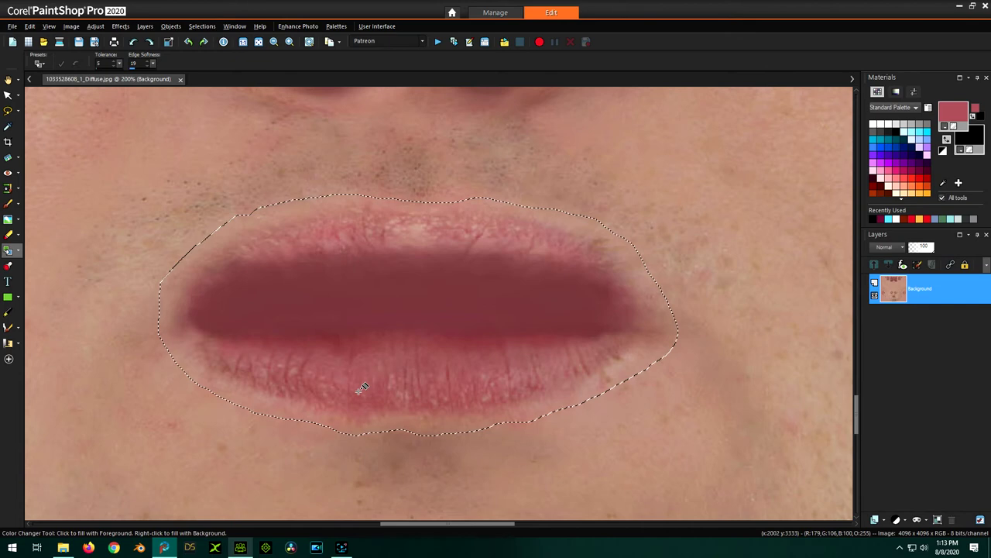
# Try Color Changer on the lower lip, cancel that attempt, and recolor the lips from a different spot on the lower lip.
pyautogui.click(397, 386)
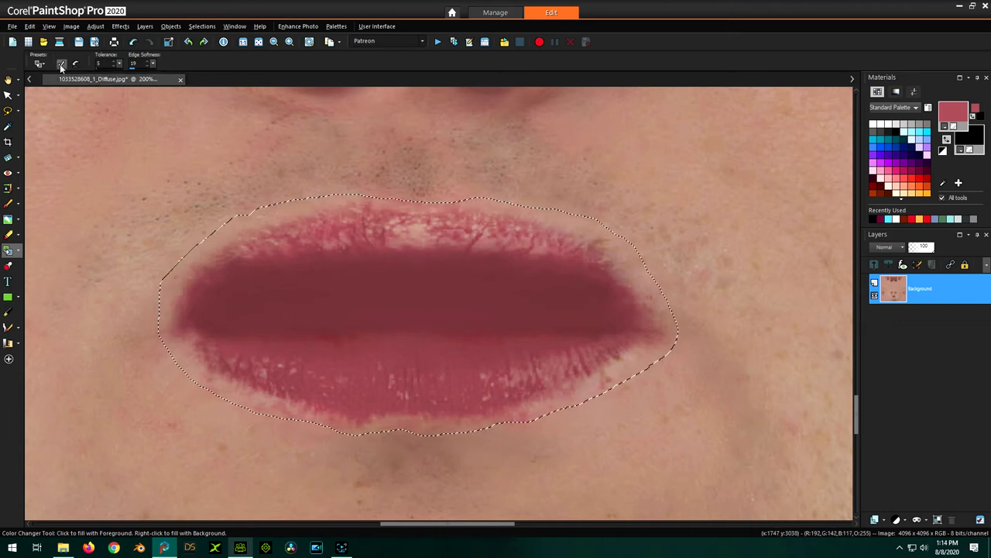
pyautogui.click(77, 63)
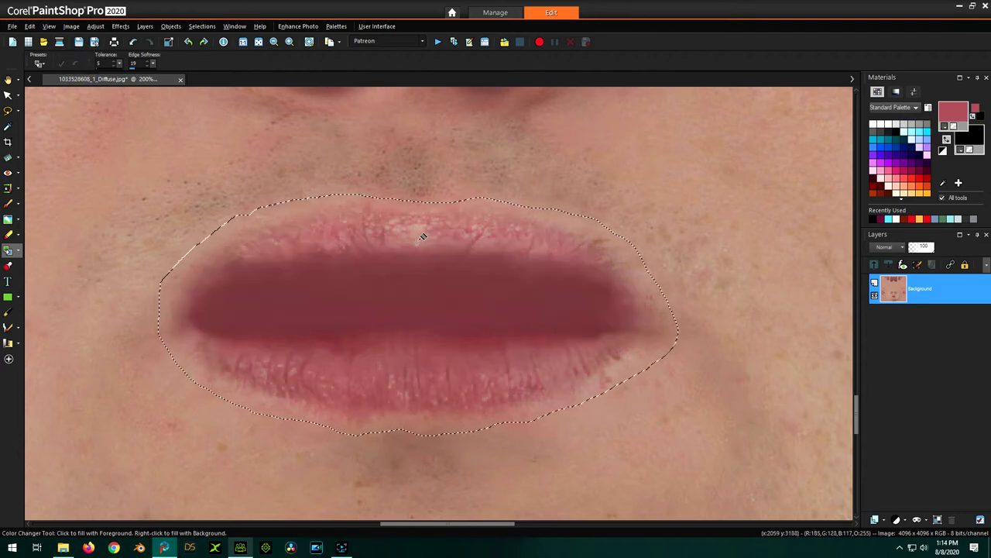
pyautogui.click(355, 374)
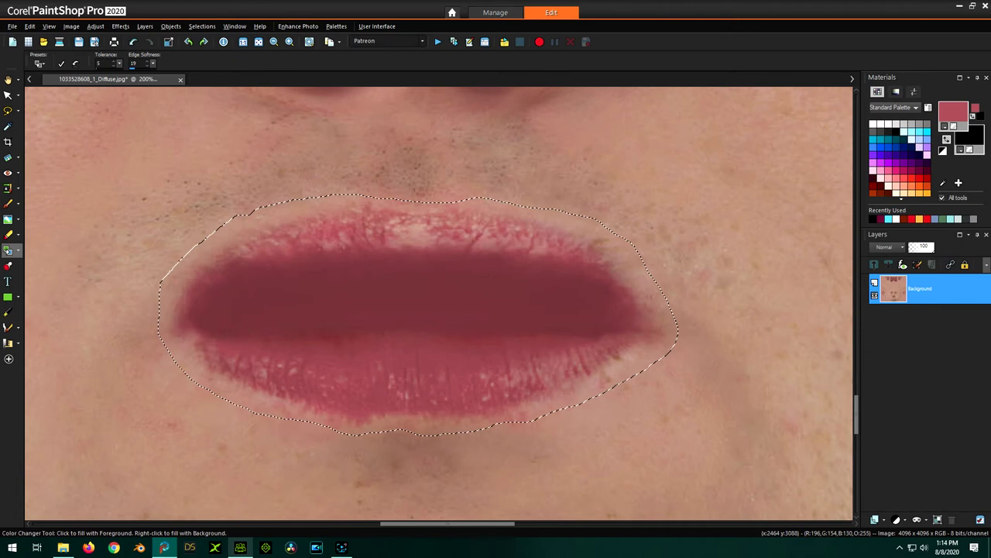
# Set the foreground color to the less saturated pink #a56569 for the live lip recoloring.
pyautogui.click(952, 117)
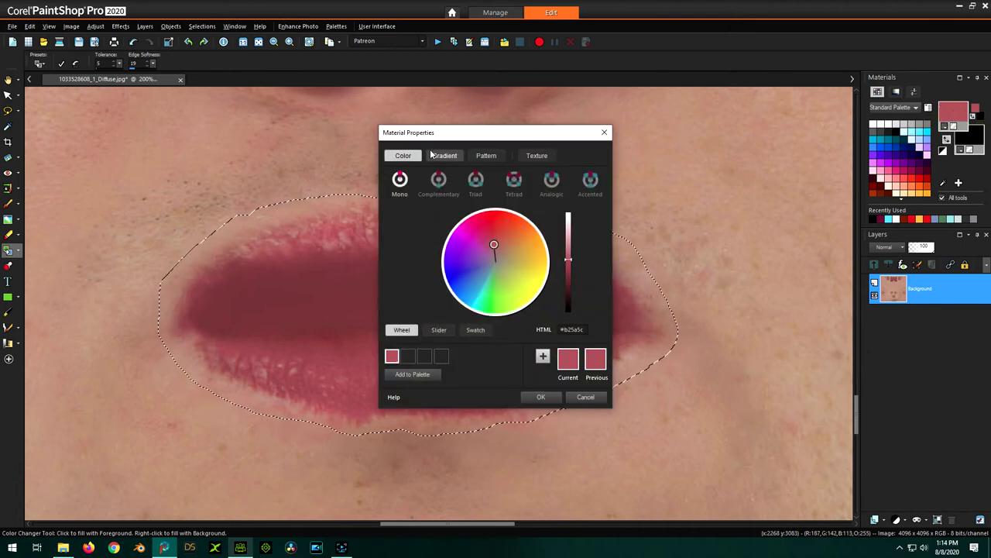
pyautogui.moveTo(456, 134); pyautogui.dragTo(767, 127)
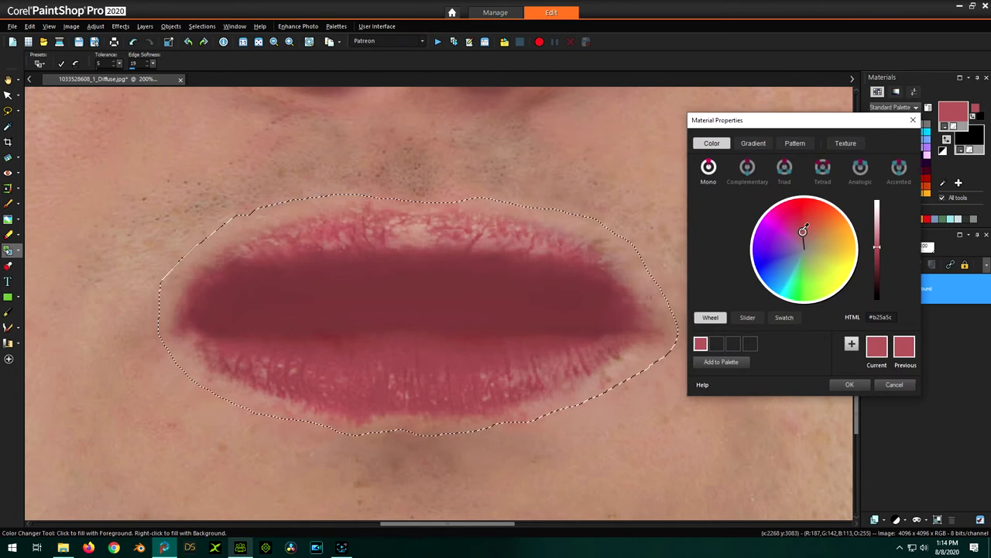
pyautogui.moveTo(803, 230)
pyautogui.mouseDown()
pyautogui.moveTo(800, 220)
pyautogui.moveTo(805, 234)
pyautogui.mouseUp()
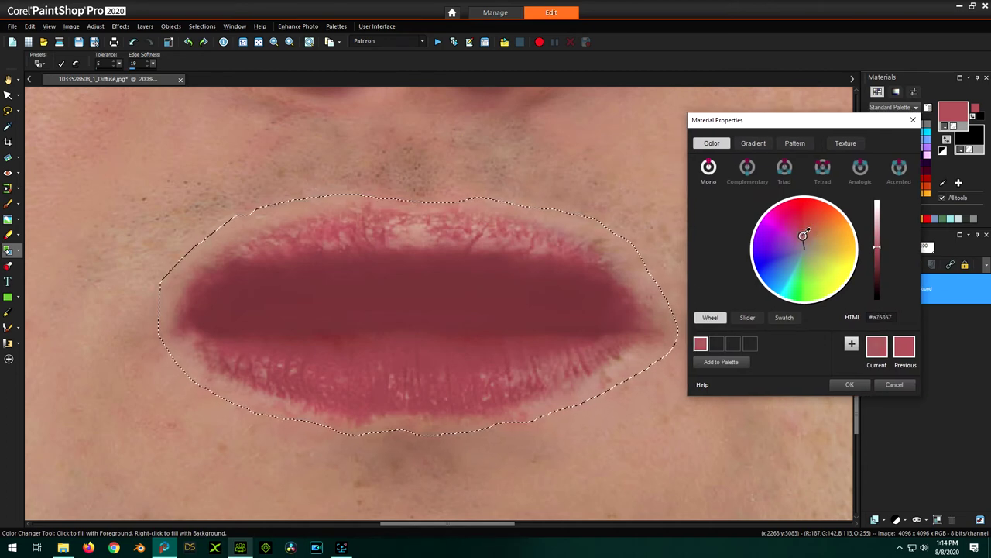
pyautogui.click(805, 234)
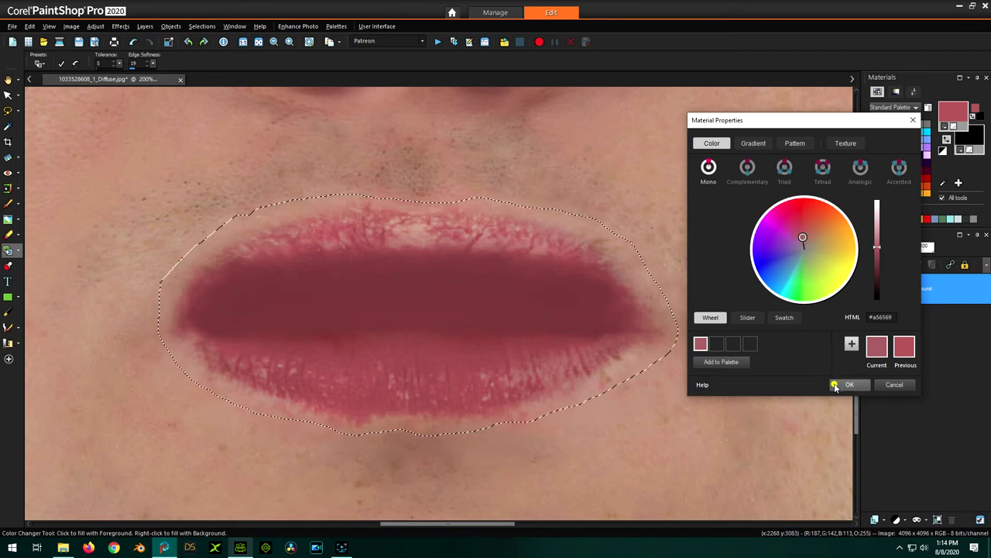
pyautogui.click(835, 384)
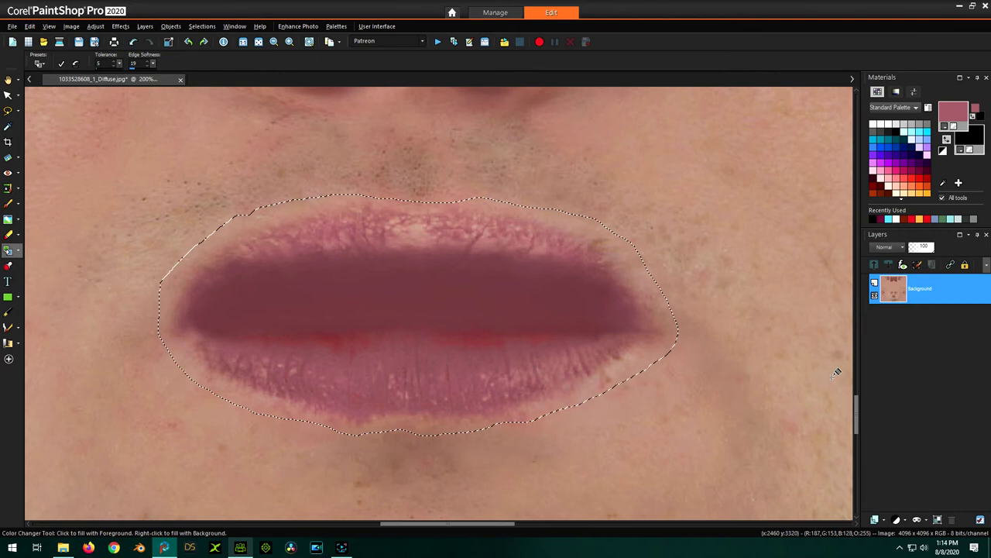
# Lighten the foreground color slightly to #ac7276 for the live lip recoloring.
pyautogui.click(957, 106)
pyautogui.moveTo(484, 133); pyautogui.dragTo(777, 87)
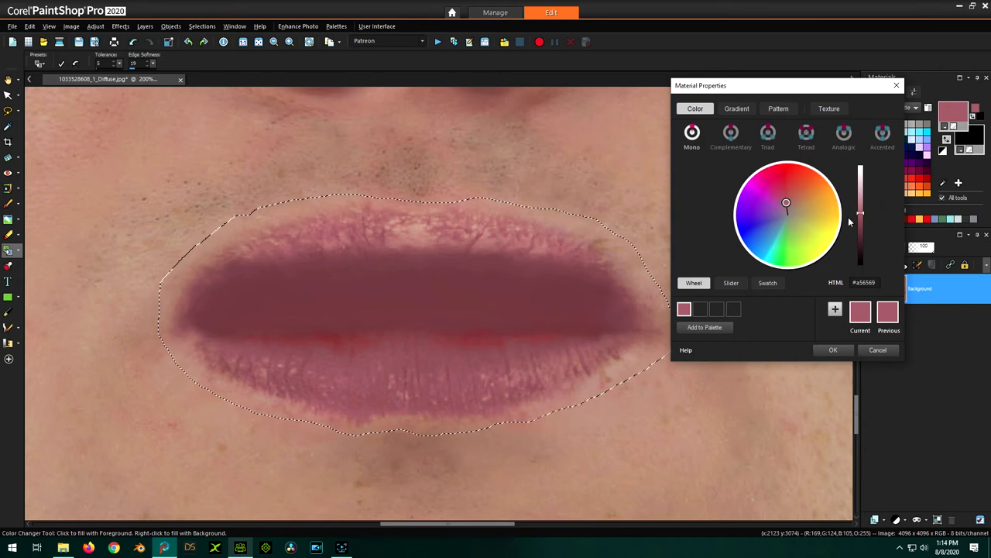
pyautogui.moveTo(867, 210); pyautogui.dragTo(868, 205)
pyautogui.click(832, 349)
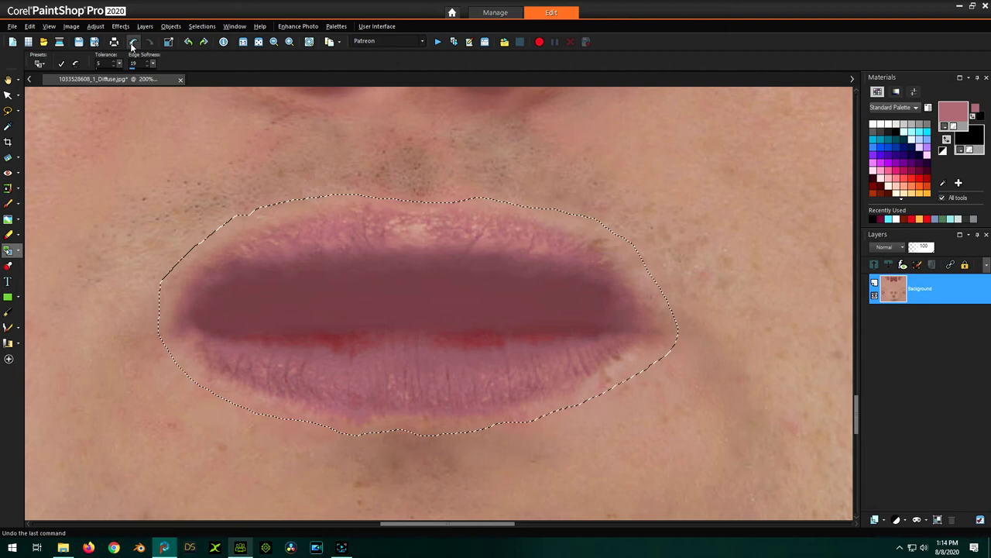
# Cancel the dusty-pink lip recoloring and step back through the undo history to the stronger pink-red lips.
pyautogui.click(79, 63)
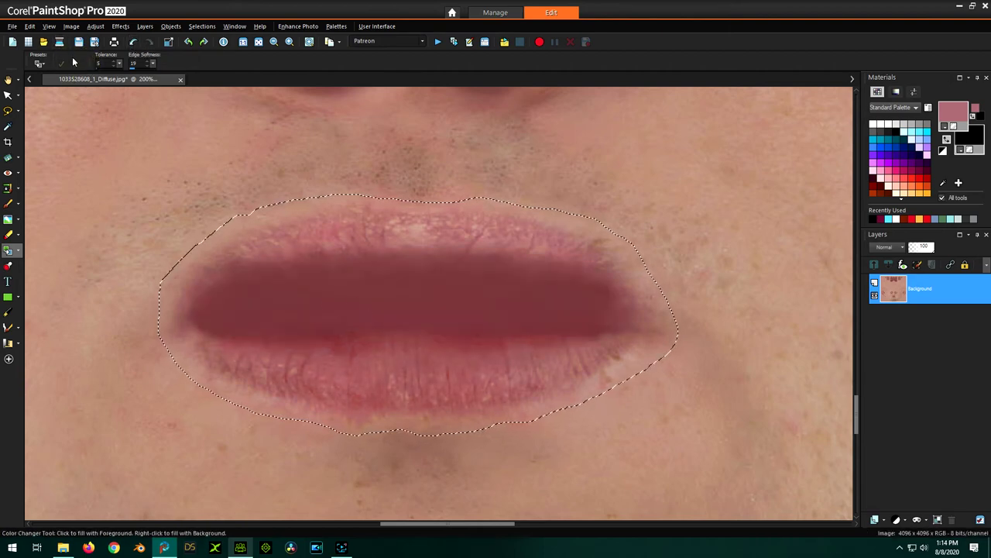
pyautogui.click(134, 47)
pyautogui.click(134, 47)
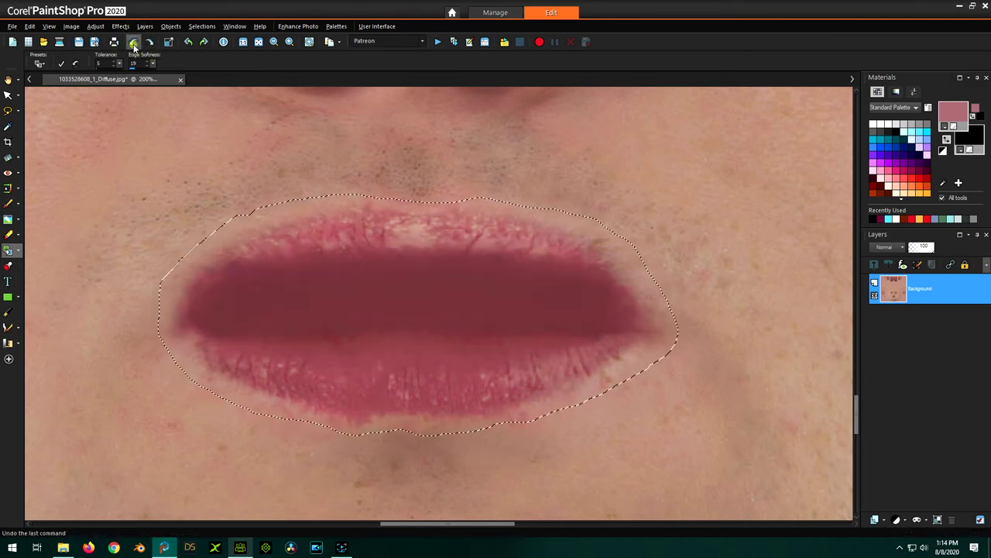
# Try Color Changer from two other spots on the lower lip, undoing each attempt.
pyautogui.click(380, 365)
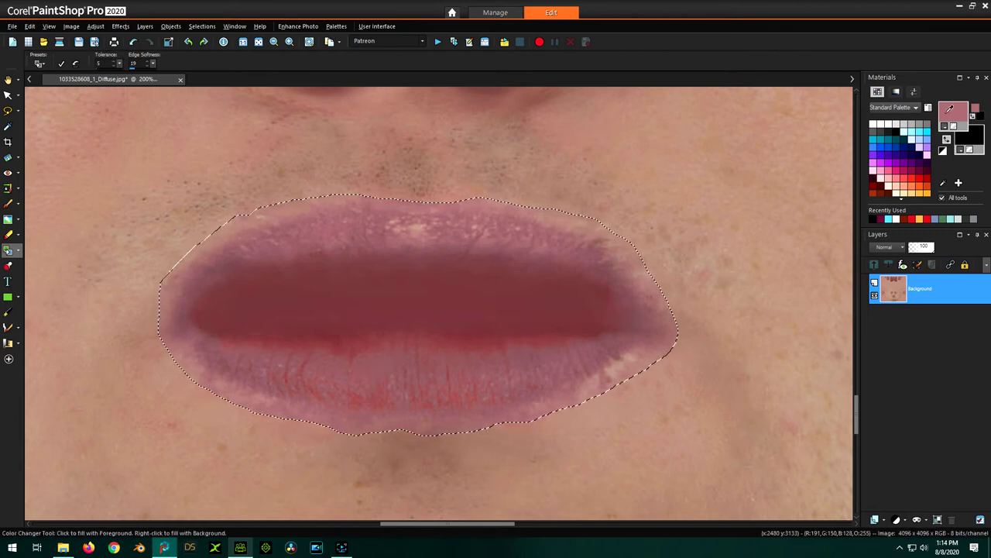
pyautogui.click(133, 41)
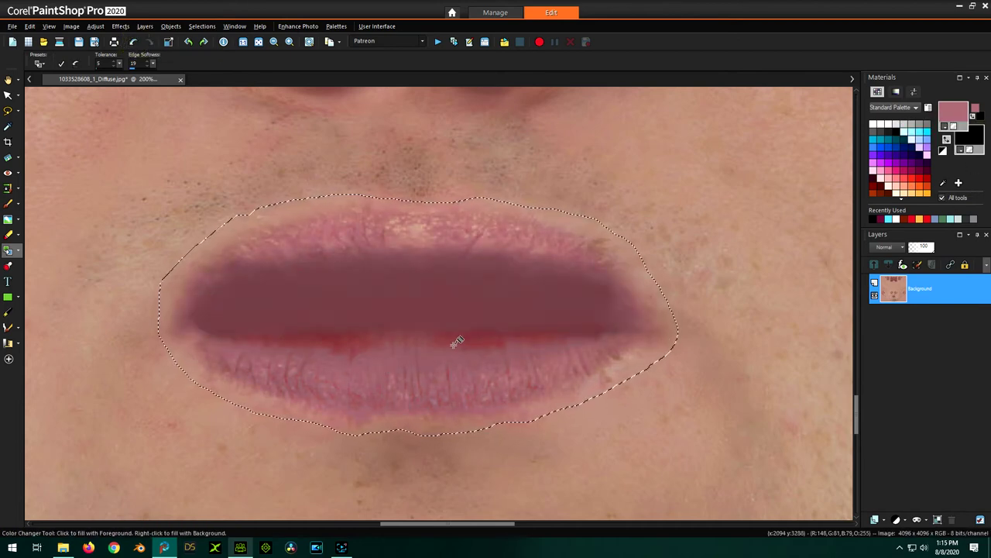
pyautogui.click(359, 362)
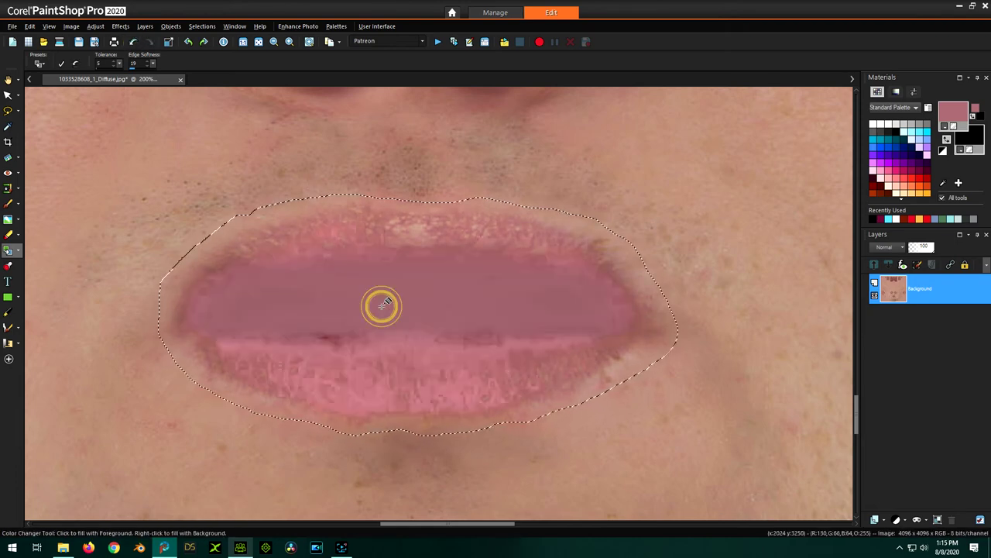
pyautogui.click(133, 41)
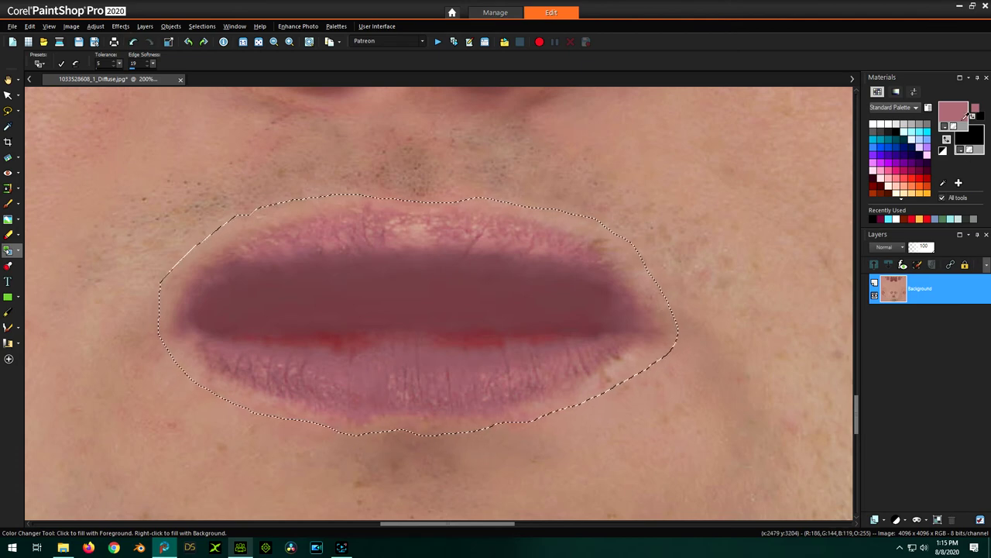
# Set the foreground color to the dark red #9c3634 for the live lip recoloring.
pyautogui.click(957, 110)
pyautogui.moveTo(488, 134); pyautogui.dragTo(787, 125)
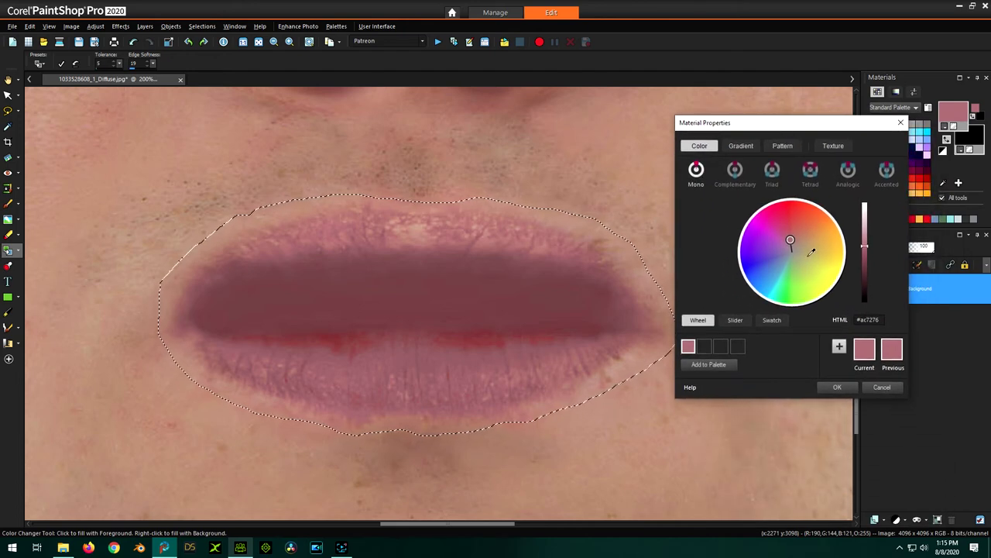
pyautogui.click(779, 232)
pyautogui.moveTo(776, 237)
pyautogui.mouseDown()
pyautogui.moveTo(772, 217)
pyautogui.moveTo(789, 222)
pyautogui.mouseUp()
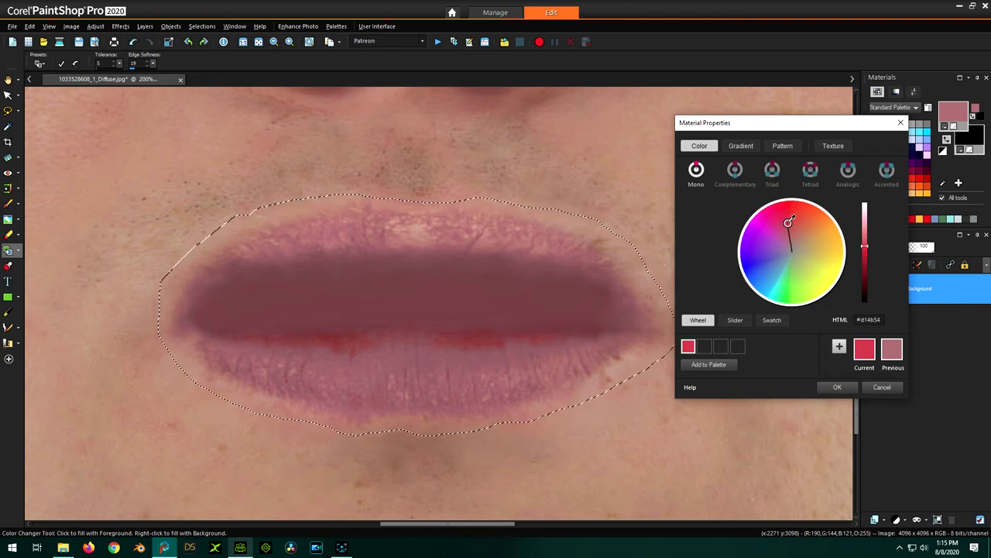
pyautogui.moveTo(788, 225); pyautogui.dragTo(791, 226)
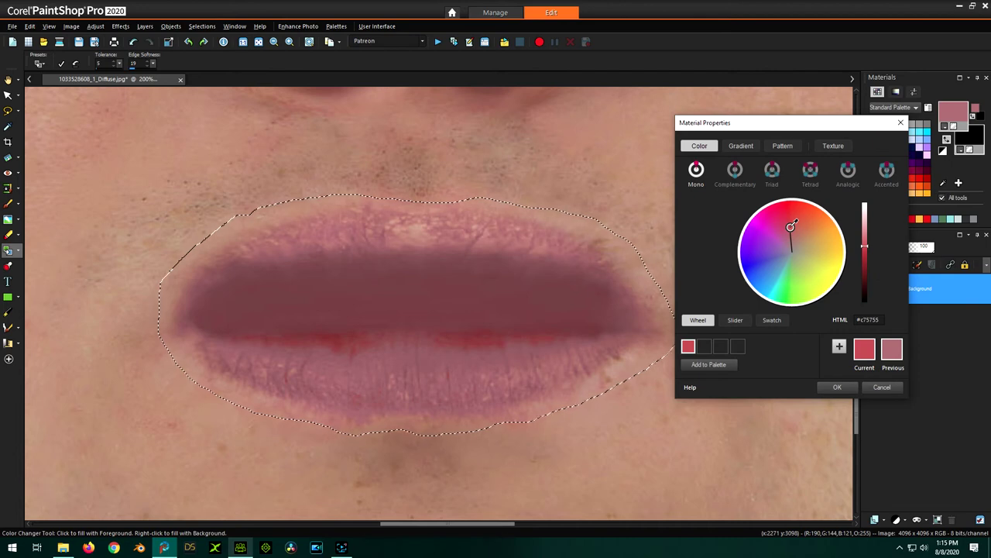
pyautogui.click(868, 247)
pyautogui.moveTo(867, 242); pyautogui.dragTo(871, 257)
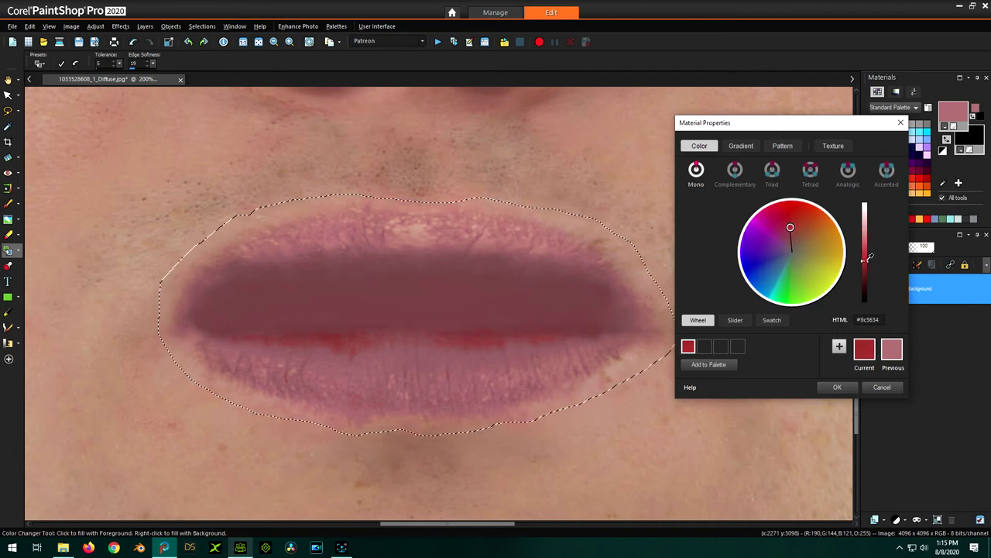
pyautogui.click(840, 388)
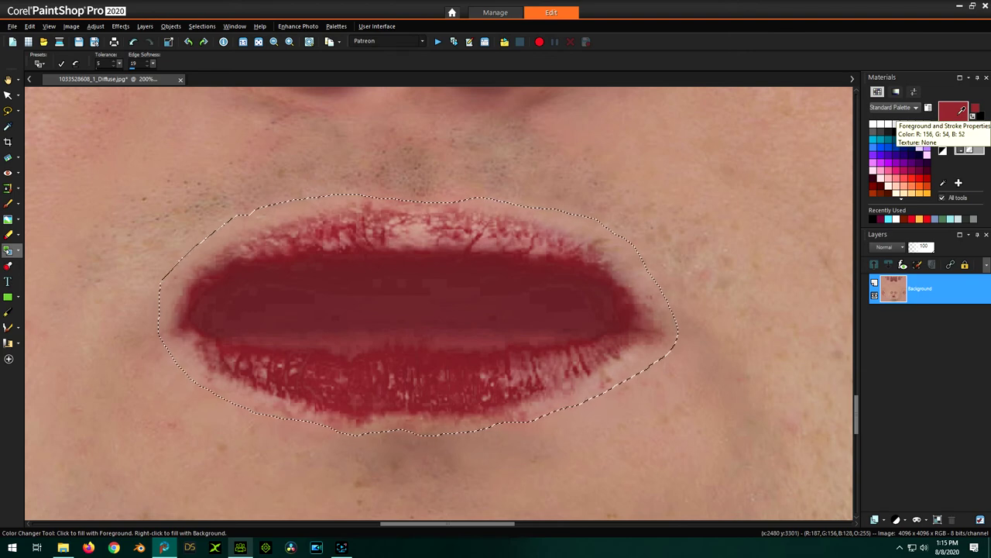
# Lighten the foreground color to the soft pink #d37d7b for the live lip recoloring.
pyautogui.click(958, 114)
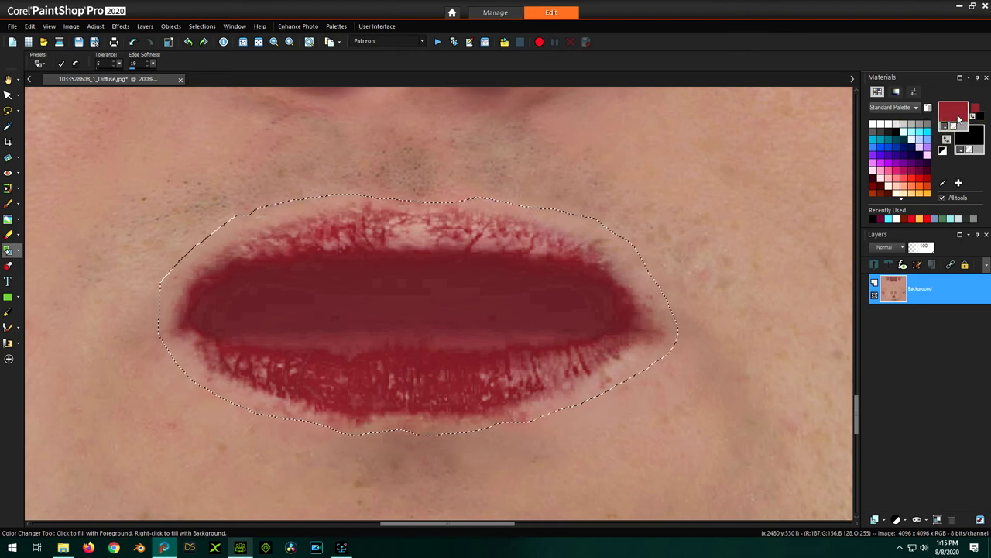
pyautogui.moveTo(472, 131); pyautogui.dragTo(757, 91)
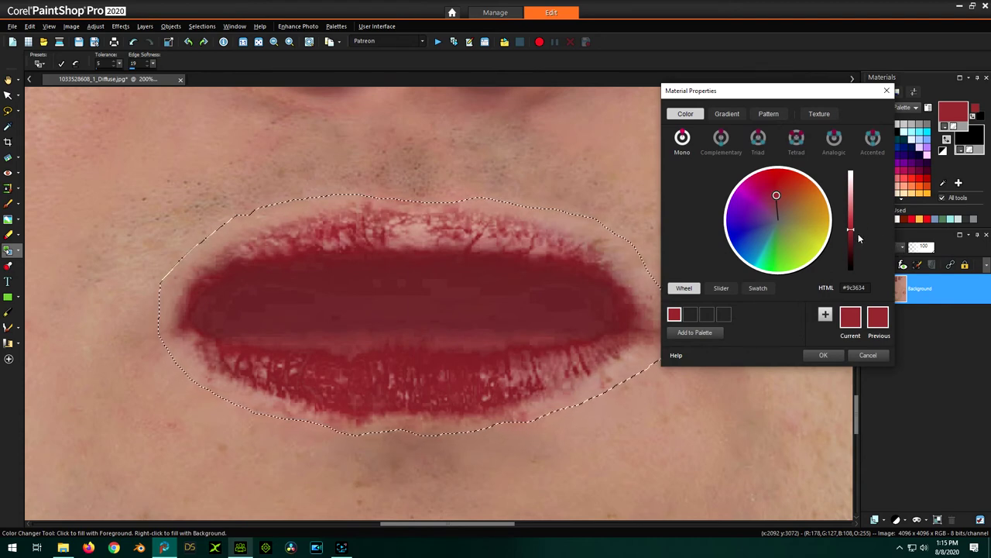
pyautogui.moveTo(852, 231); pyautogui.dragTo(853, 199)
pyautogui.click(824, 355)
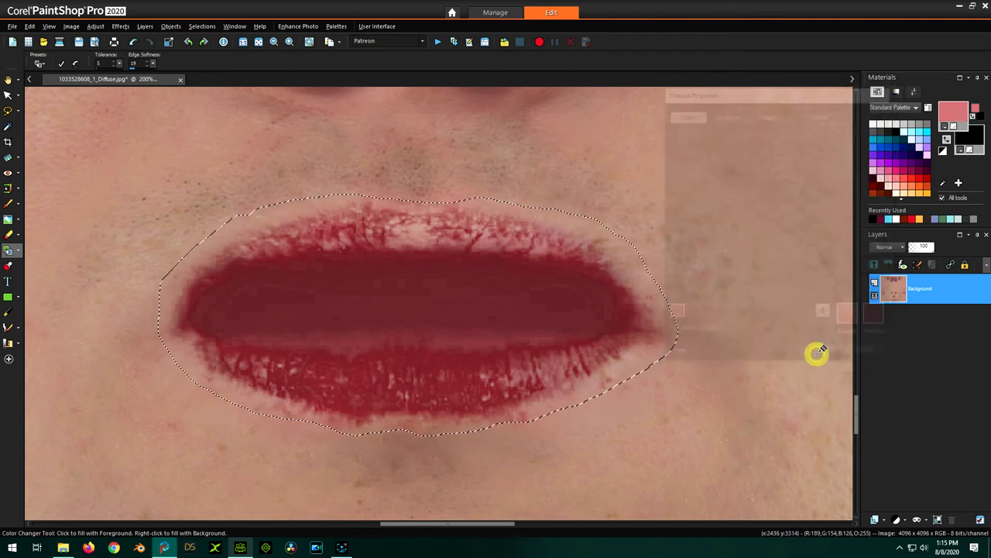
# Darken the foreground color to the red-pink #c95d5b for the live lip recoloring.
pyautogui.click(949, 113)
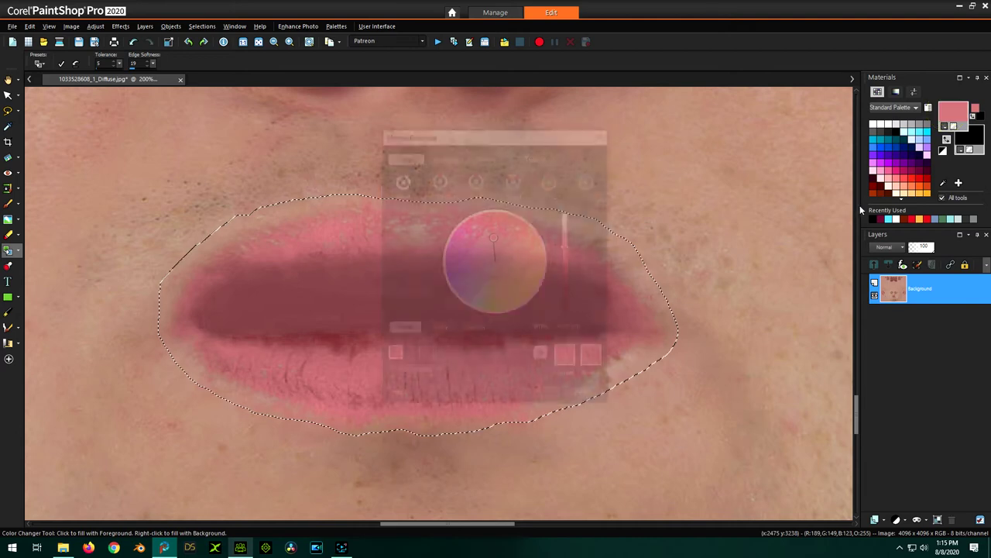
pyautogui.moveTo(522, 138); pyautogui.dragTo(851, 112)
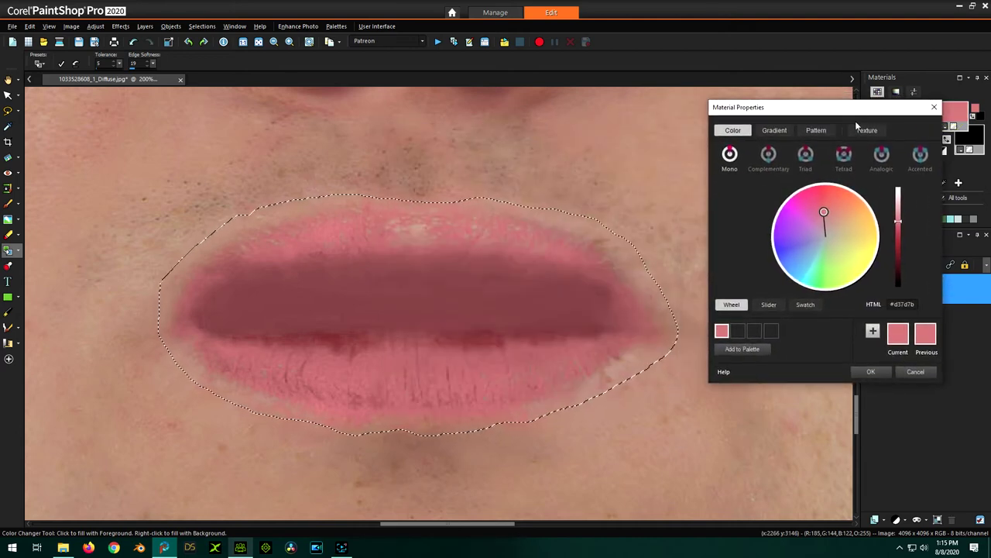
pyautogui.moveTo(905, 216); pyautogui.dragTo(901, 225)
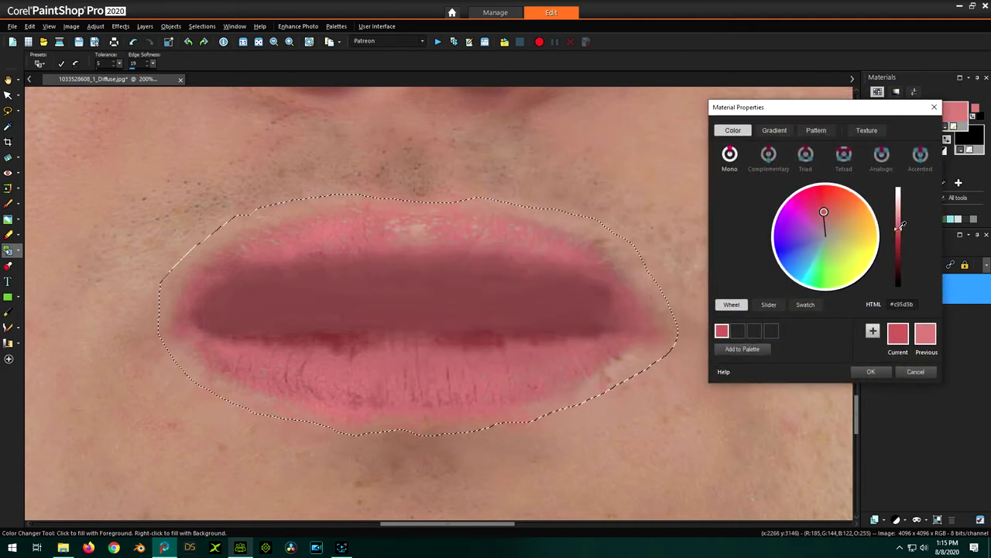
pyautogui.click(870, 371)
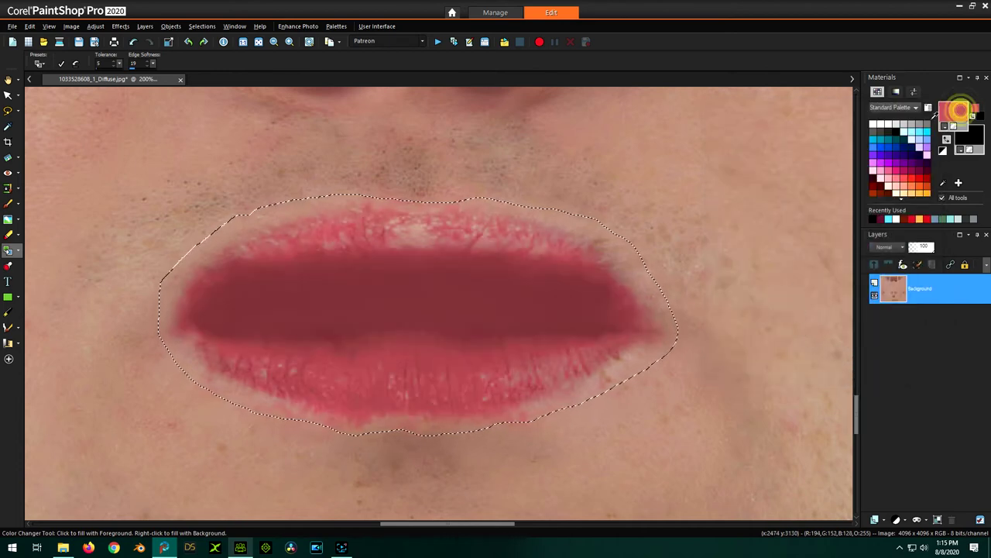
# Lighten the foreground color slightly to #cd6b69 for the live lip recoloring.
pyautogui.click(953, 112)
pyautogui.moveTo(531, 140); pyautogui.dragTo(847, 120)
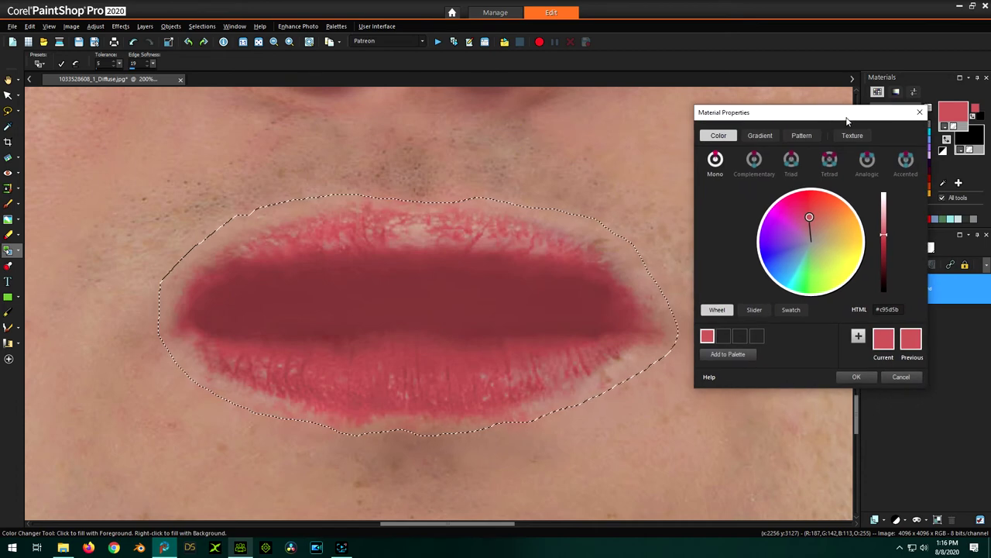
pyautogui.click(888, 230)
pyautogui.moveTo(889, 229); pyautogui.dragTo(890, 226)
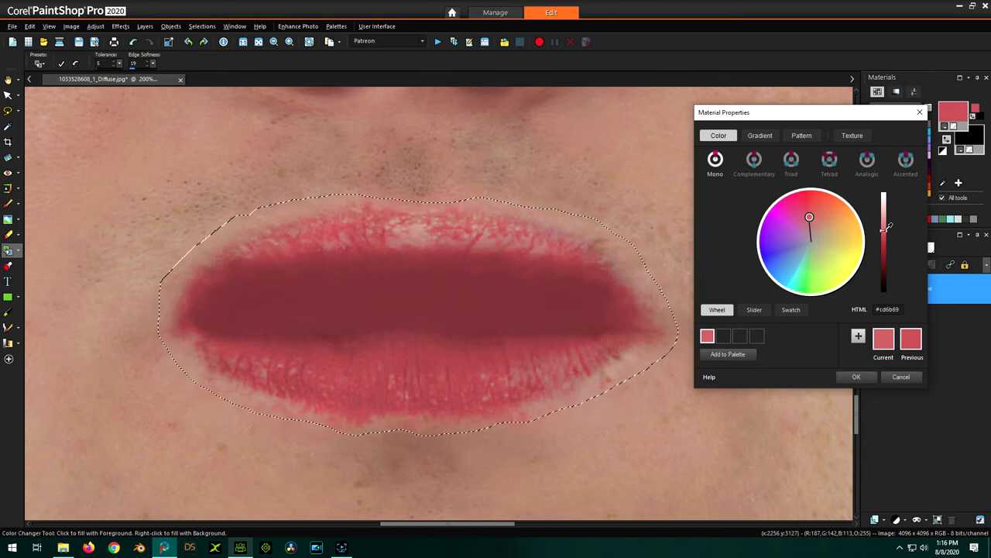
pyautogui.click(856, 377)
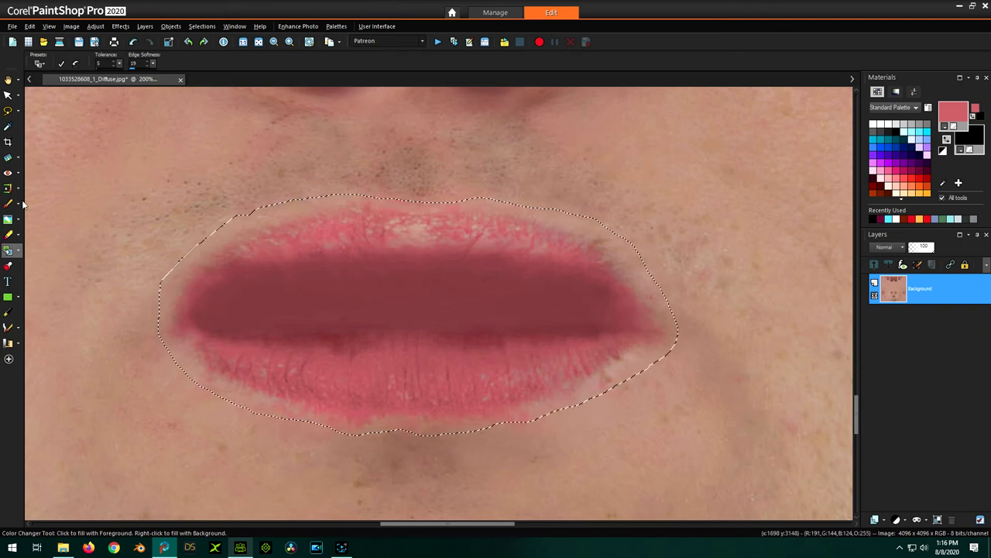
# Sample a skin tone from the face beside the mouth as the foreground color for the live lip recoloring.
pyautogui.click(943, 184)
pyautogui.click(723, 159)
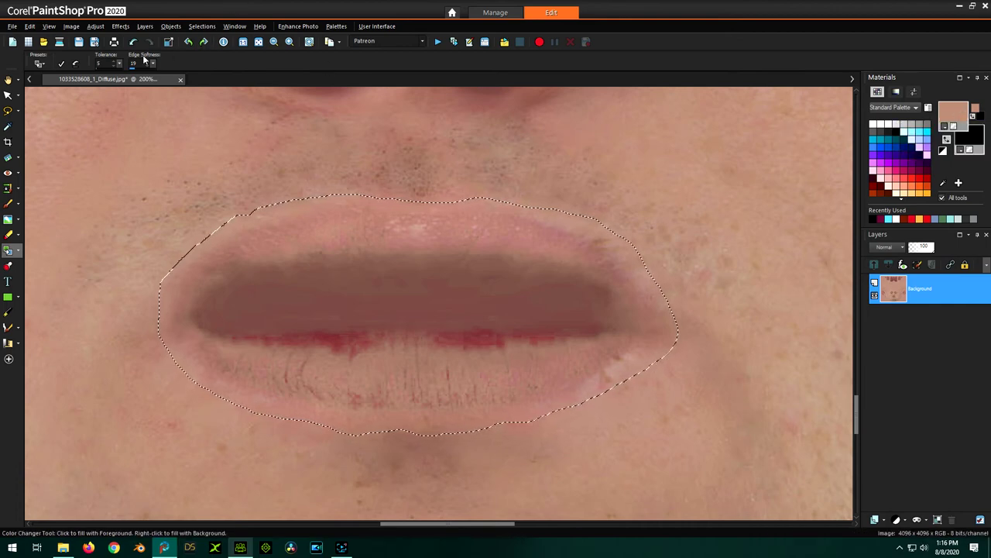
# Try Color Changer tolerances of 9, 7 and 136 on the lips, and return the tolerance to 5.
pyautogui.click(118, 62)
pyautogui.click(116, 62)
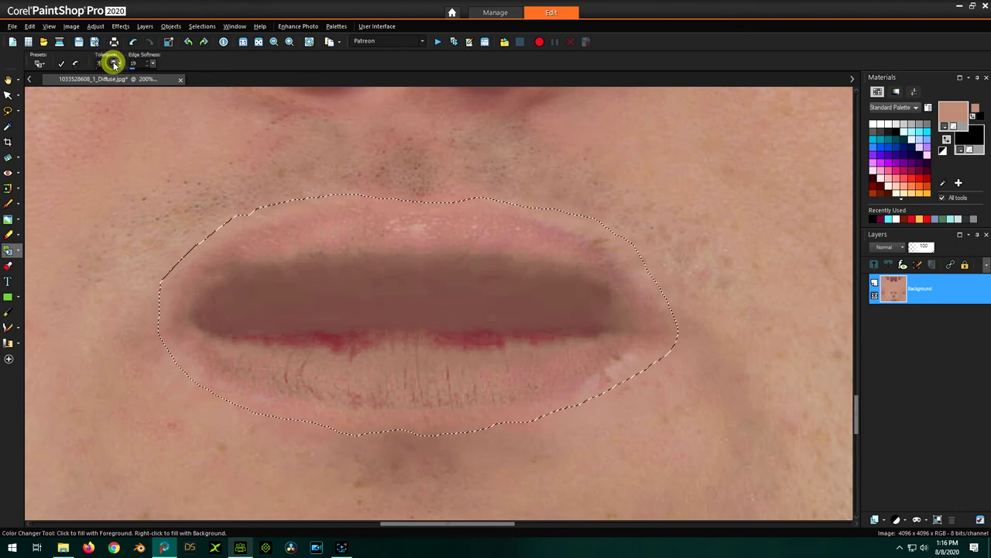
pyautogui.click(116, 62)
pyautogui.click(116, 62)
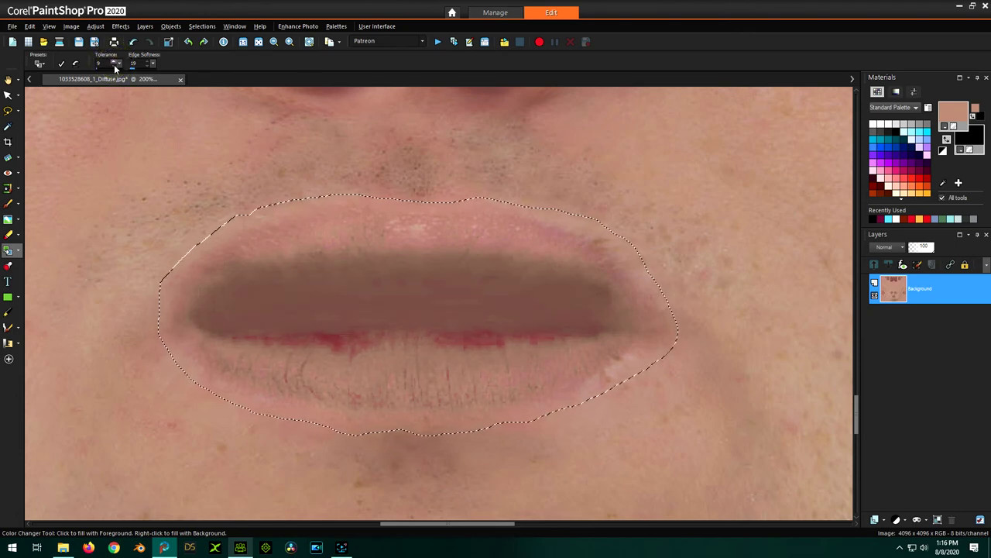
pyautogui.click(116, 66)
pyautogui.click(116, 66)
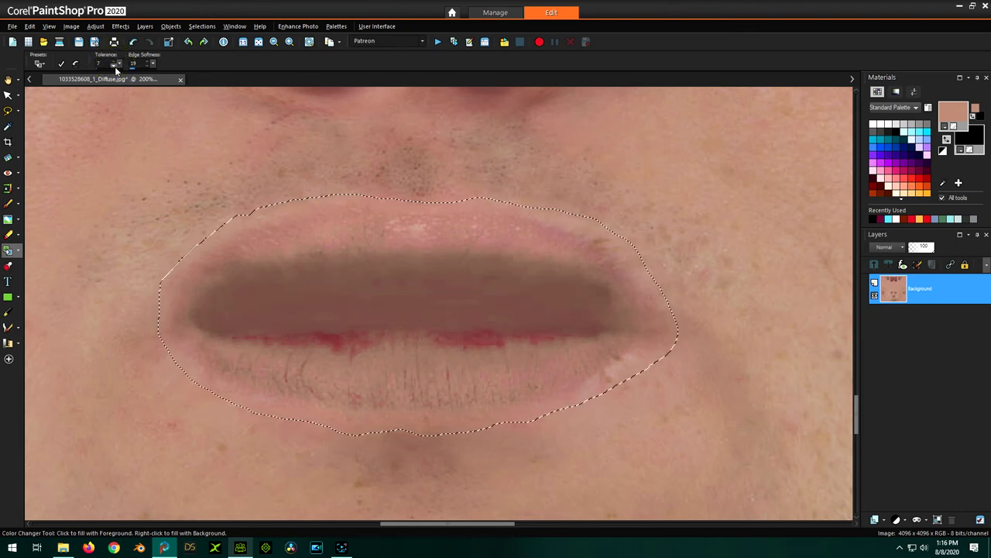
pyautogui.write('136')
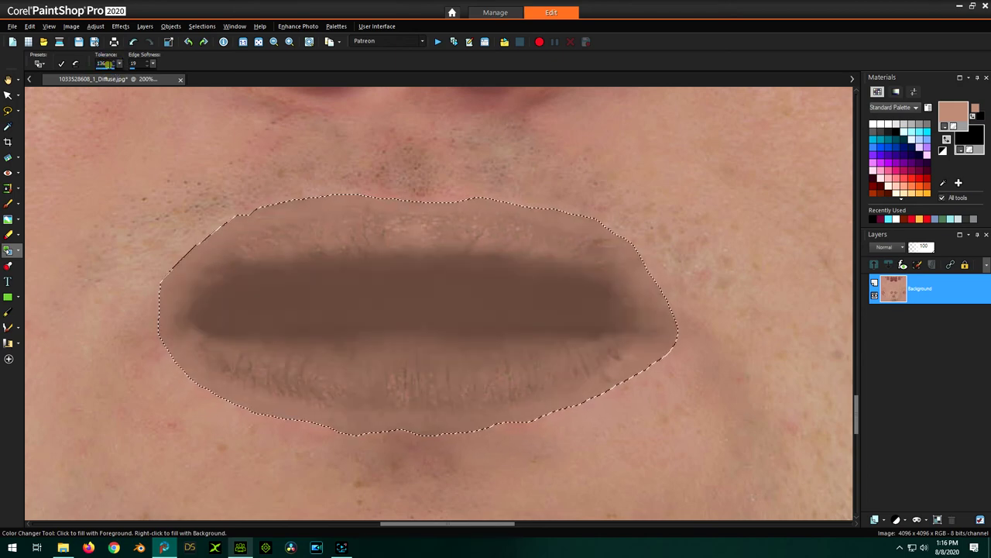
pyautogui.write('5')
pyautogui.click(248, 65)
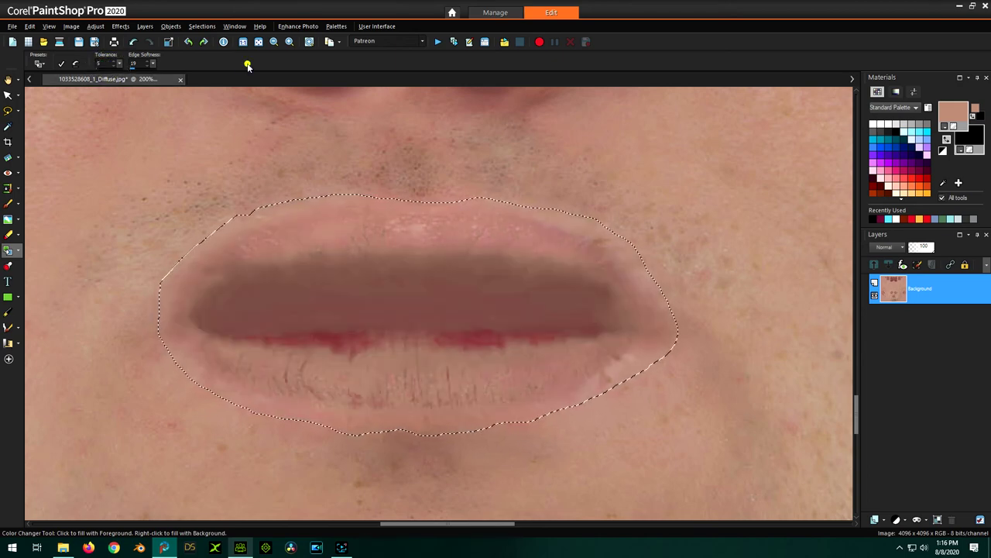
# Shift the foreground color to the soft reddish tone #ba7e72 for the live lip recoloring.
pyautogui.click(959, 111)
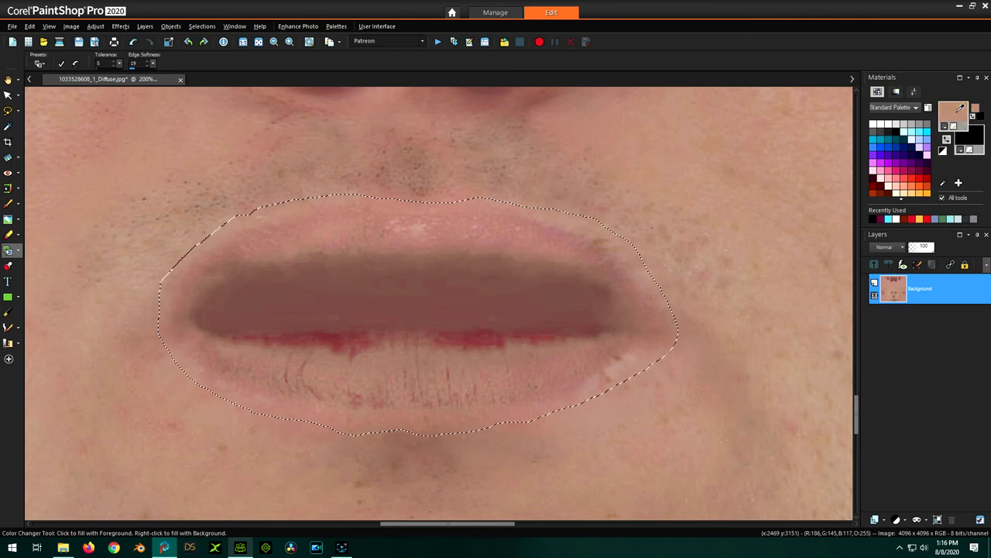
pyautogui.moveTo(471, 132); pyautogui.dragTo(757, 140)
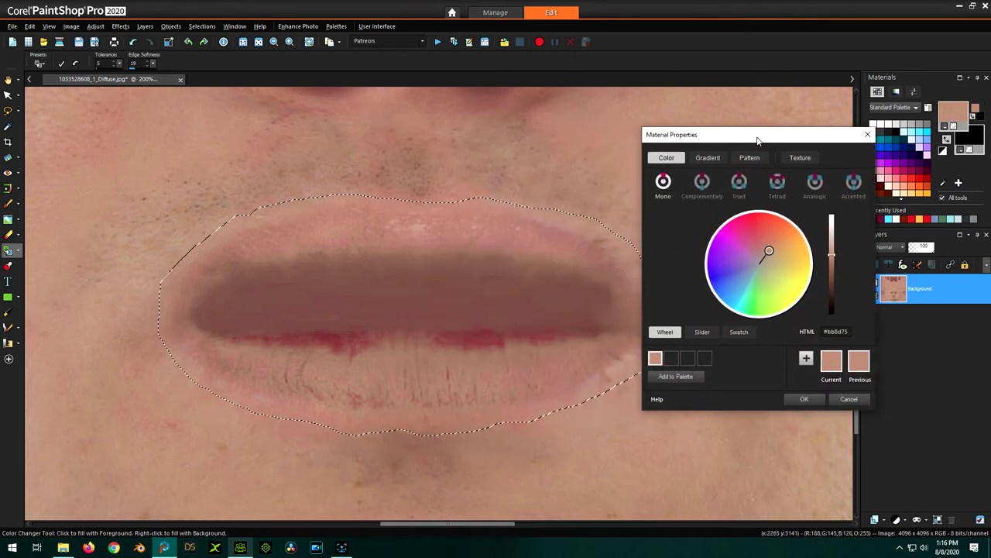
pyautogui.click(771, 247)
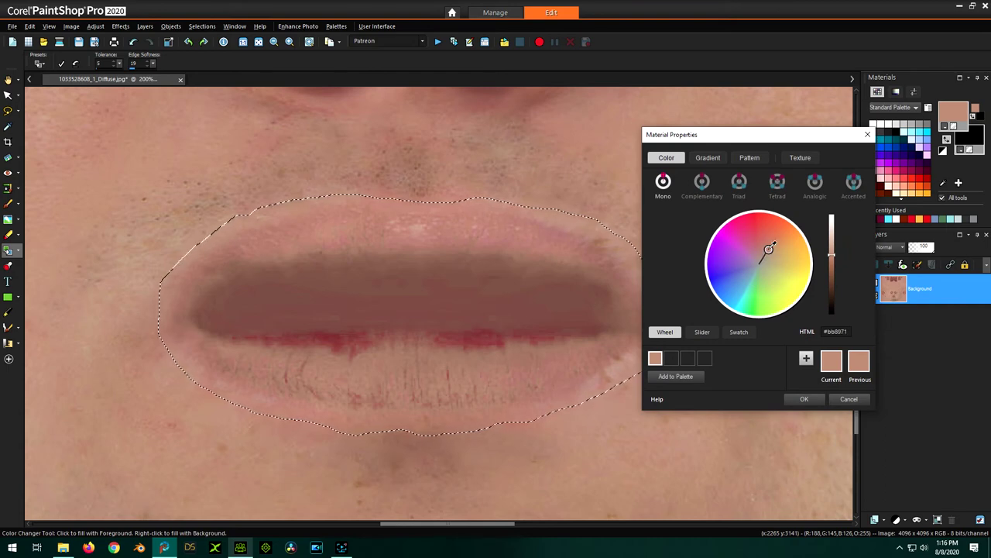
pyautogui.click(768, 247)
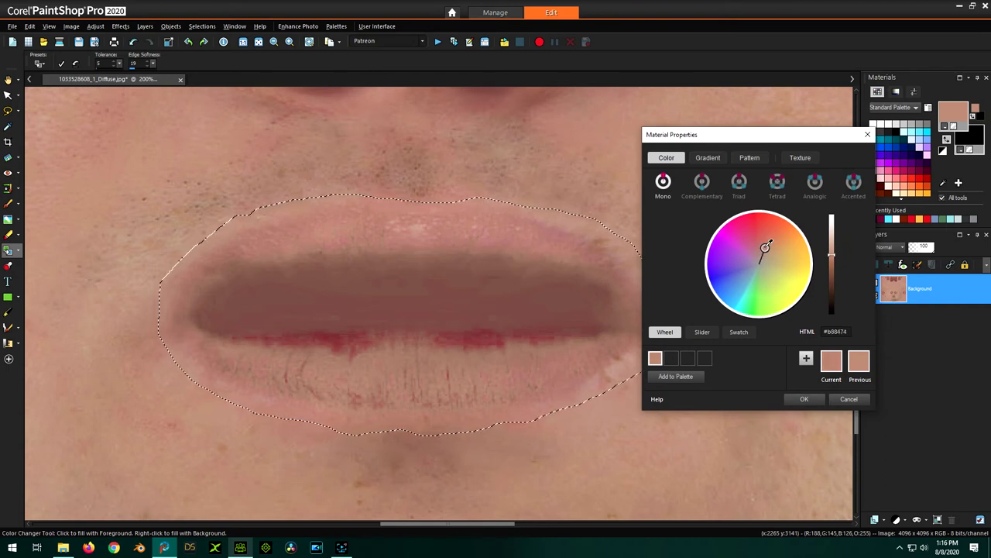
pyautogui.click(762, 247)
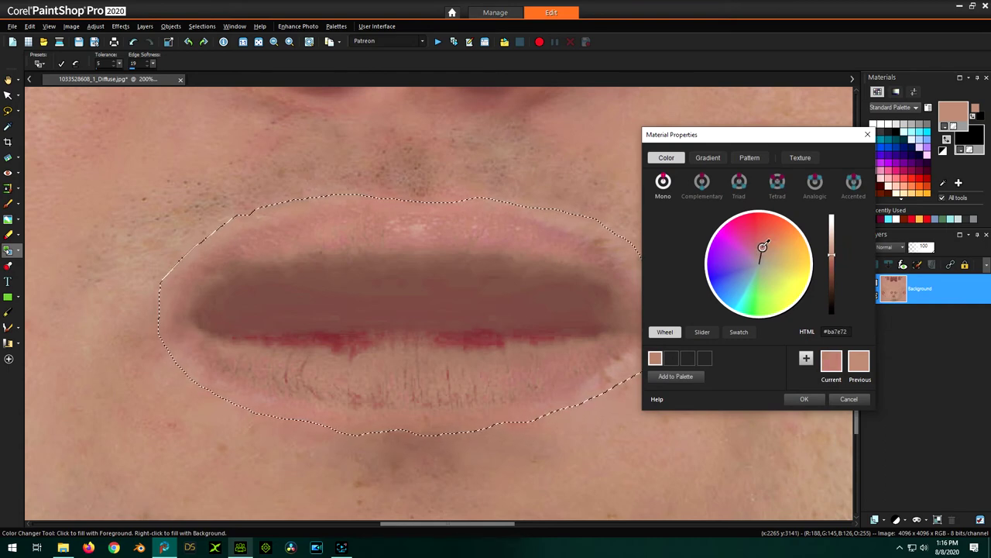
pyautogui.click(792, 397)
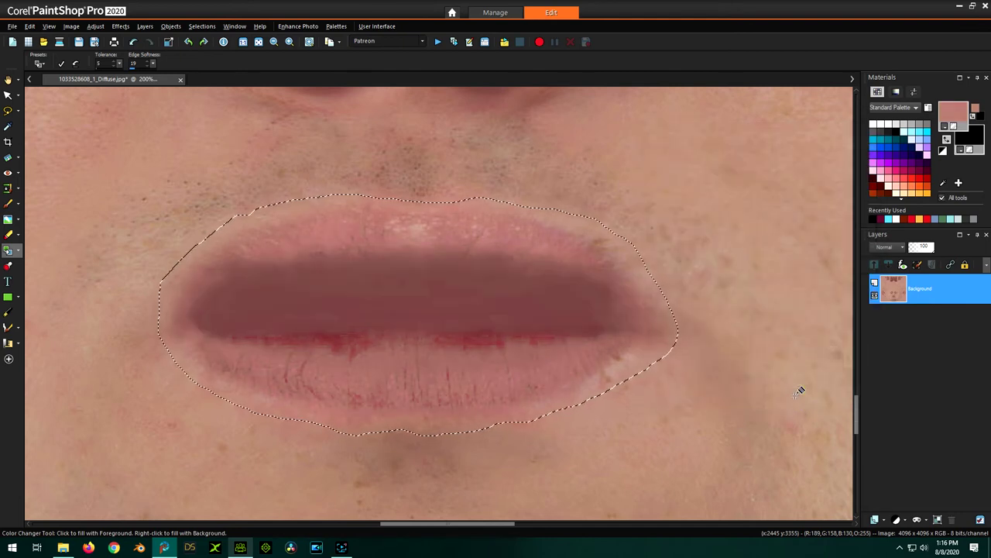
# Make the foreground color redder, about #ba7170, for the live lip recoloring.
pyautogui.click(959, 104)
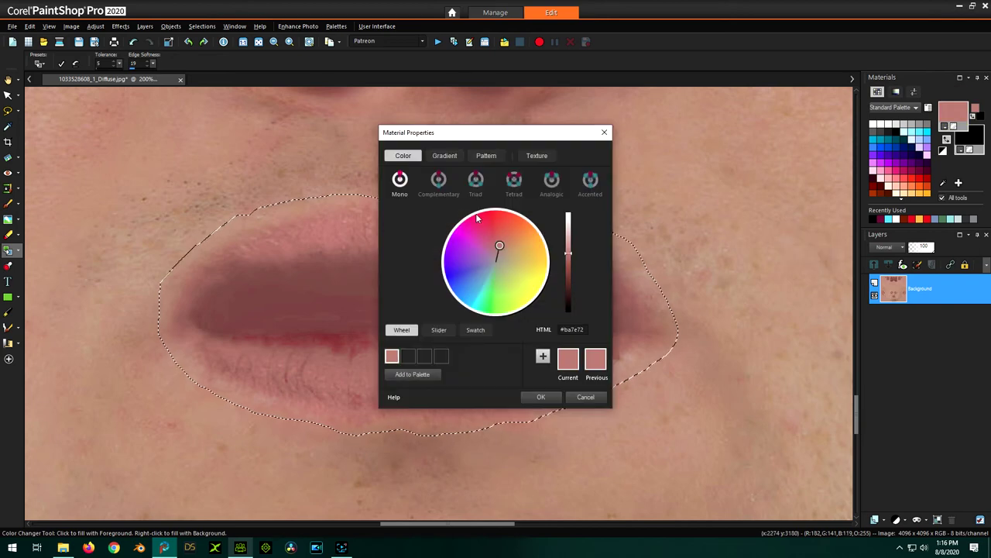
pyautogui.moveTo(478, 141); pyautogui.dragTo(847, 126)
pyautogui.click(870, 228)
pyautogui.moveTo(871, 229); pyautogui.dragTo(864, 231)
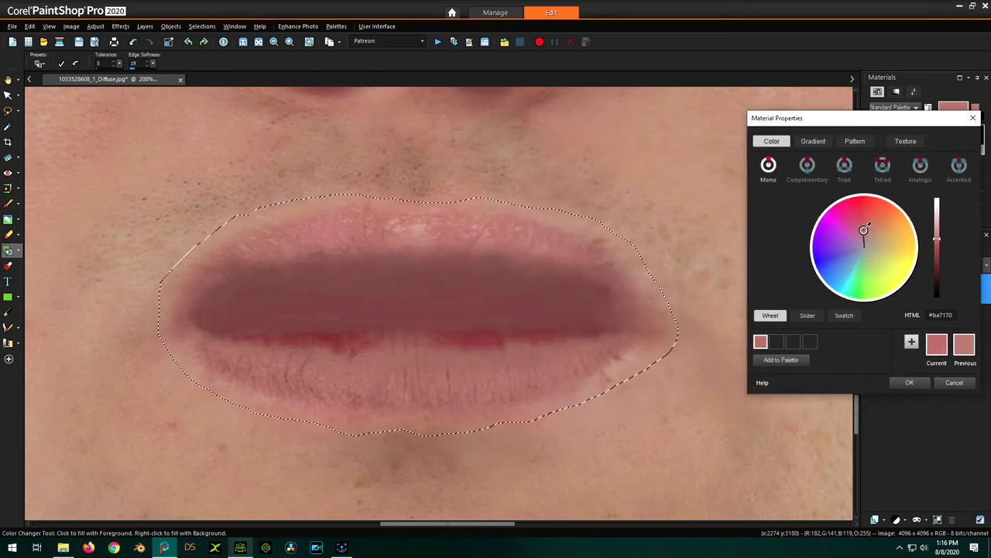
pyautogui.click(914, 383)
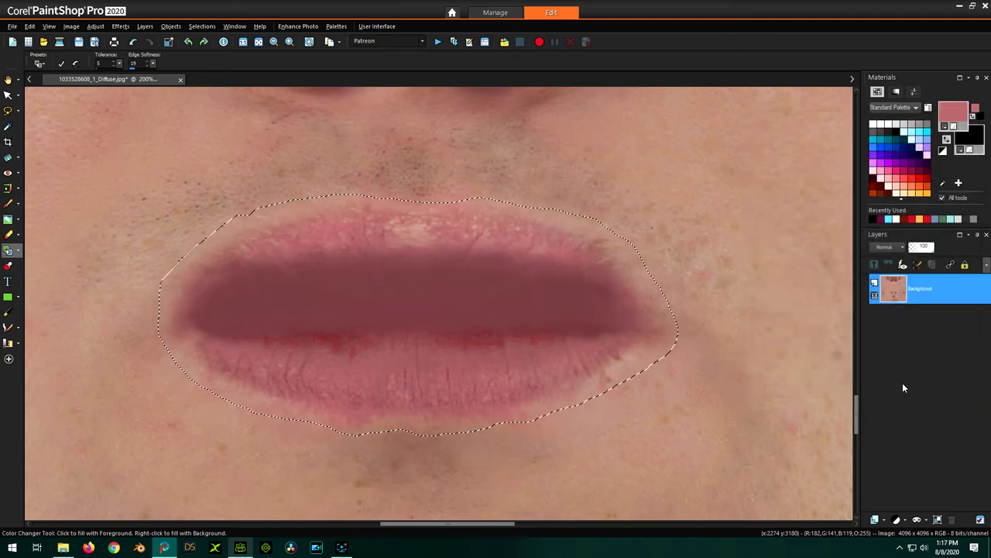
# Cancel the pending Color Changer edit and recolor the lips with the current pink foreground color, starting from the lower lip.
pyautogui.click(76, 64)
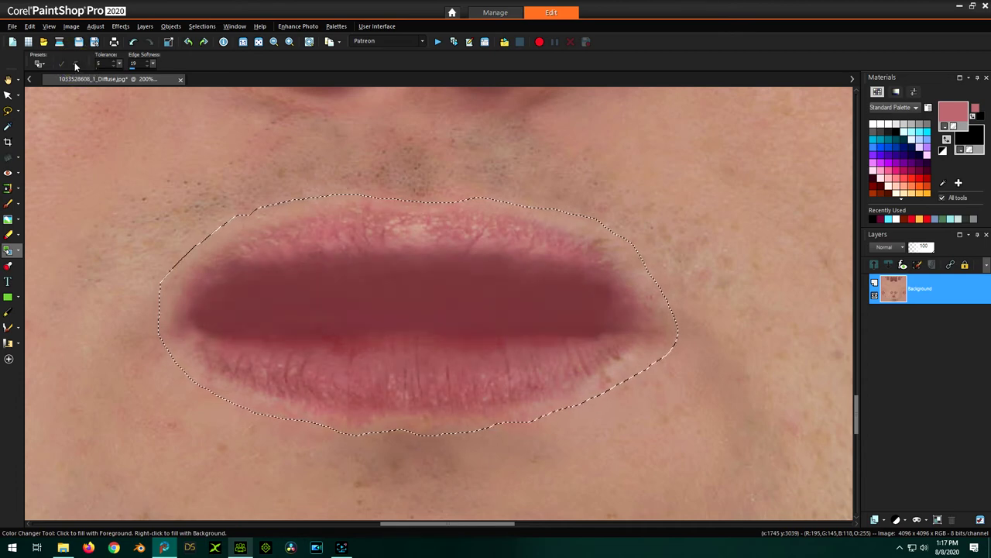
pyautogui.click(350, 353)
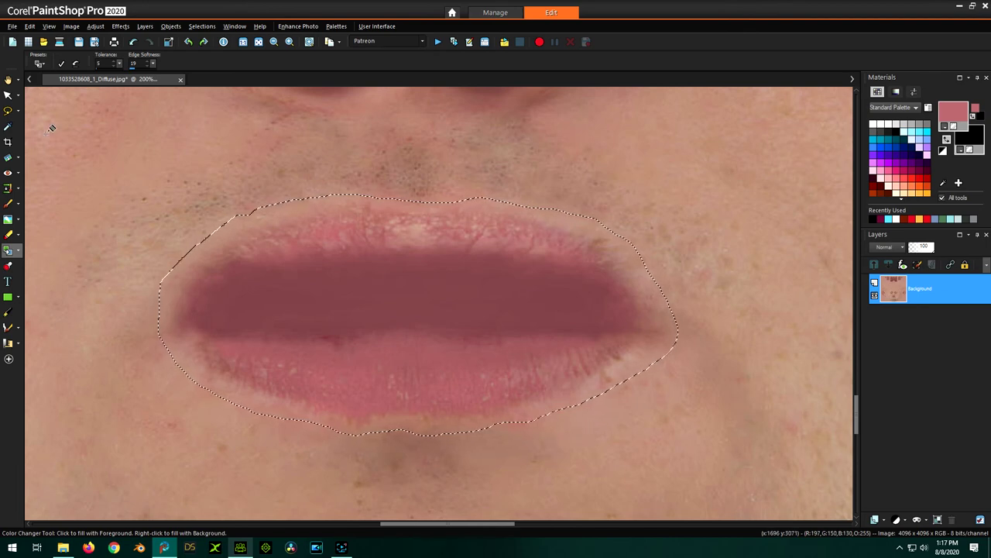
# Save the recolored texture, check the lips on the character in Character Creator 3, and return to PaintShop Pro.
pyautogui.click(239, 548)
pyautogui.click(79, 41)
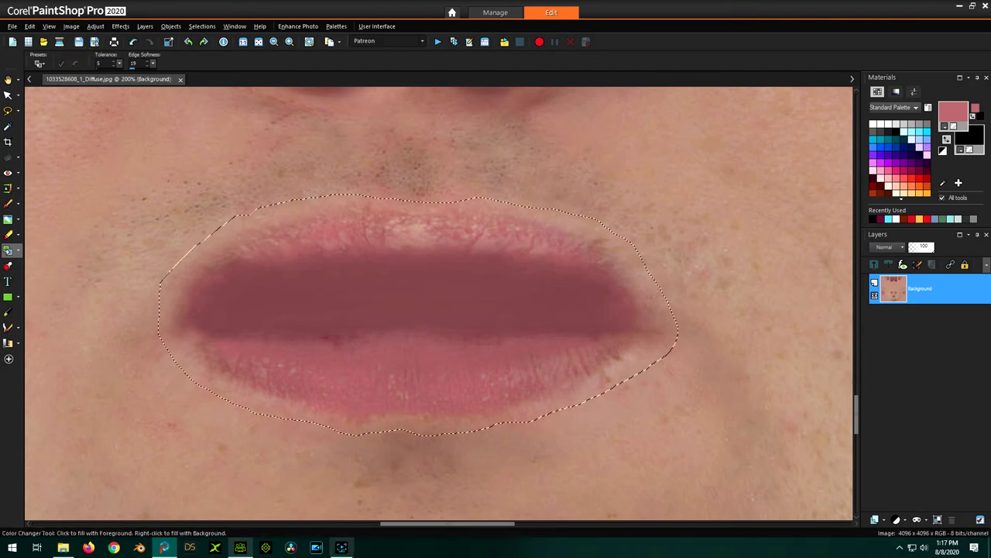
pyautogui.click(242, 548)
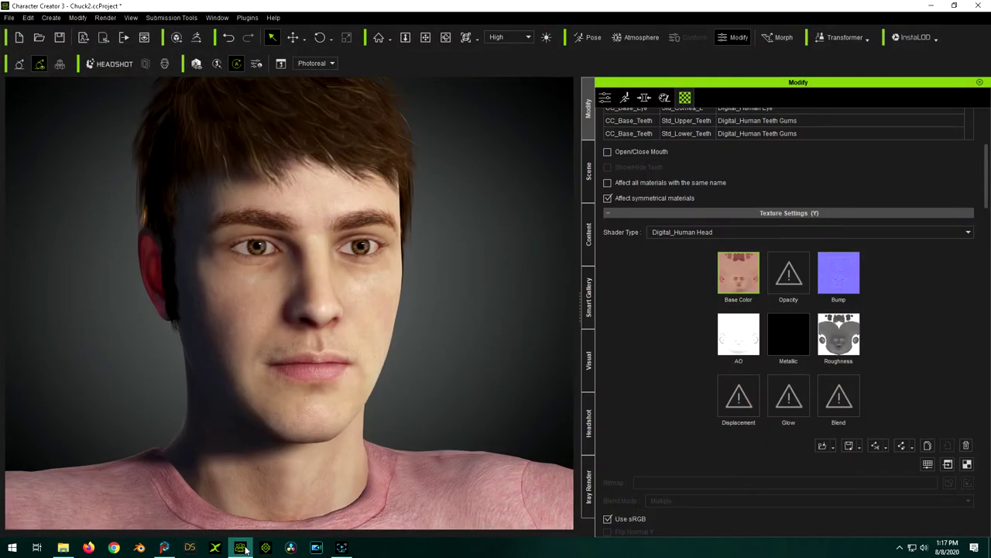
pyautogui.click(246, 548)
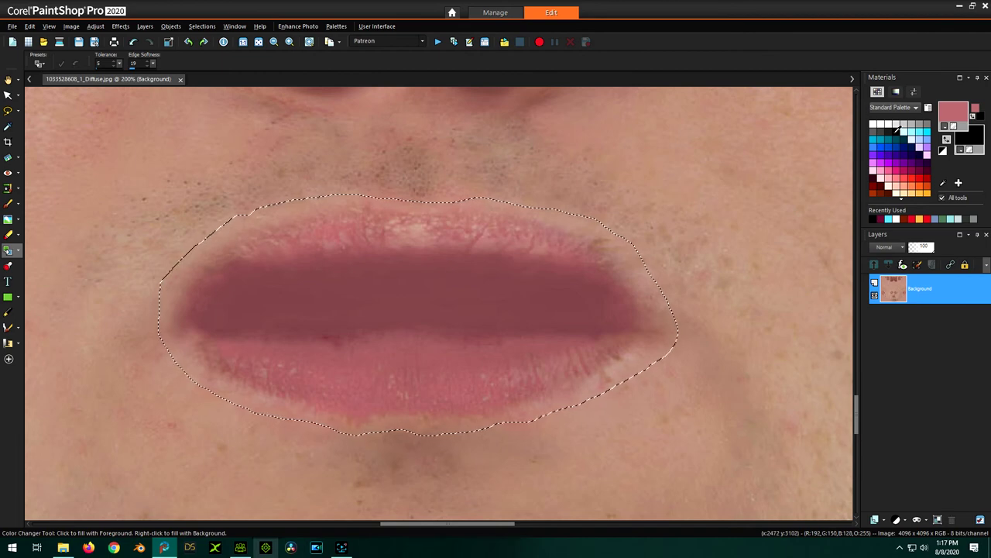
# Shift the foreground color to the cooler pink #b96d79.
pyautogui.click(955, 108)
pyautogui.moveTo(475, 136); pyautogui.dragTo(772, 134)
pyautogui.moveTo(797, 237); pyautogui.dragTo(794, 237)
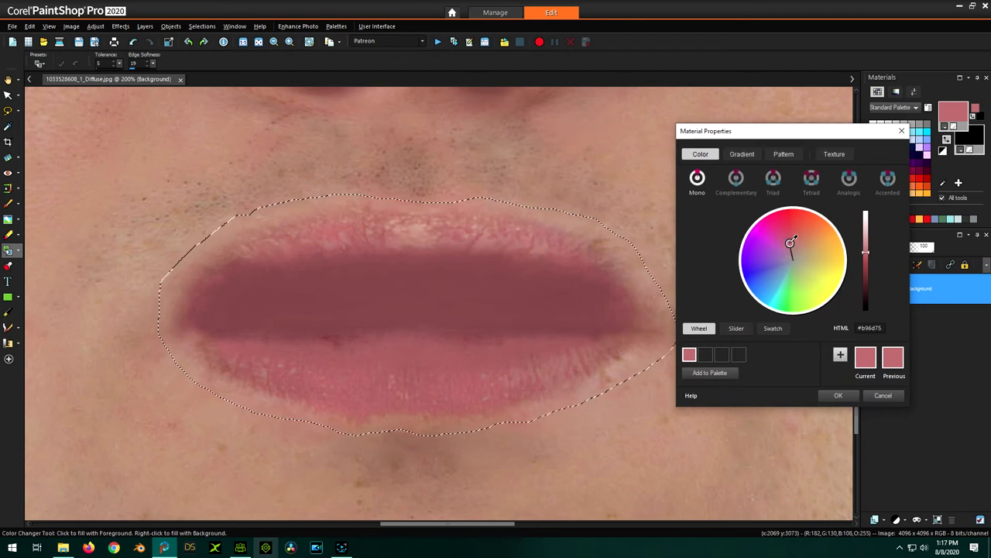
pyautogui.click(838, 395)
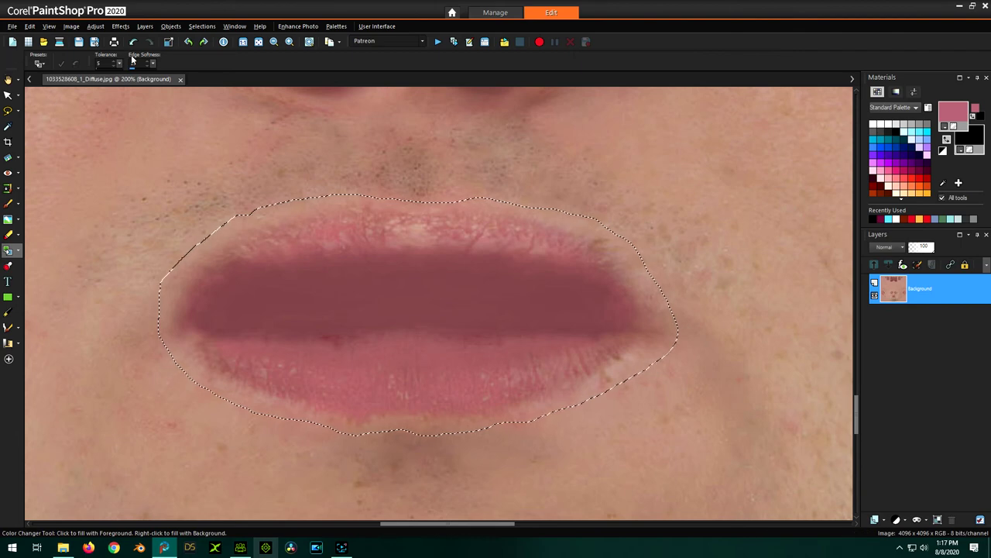
# Save the texture again and check the character's lips in Character Creator 3.
pyautogui.click(81, 43)
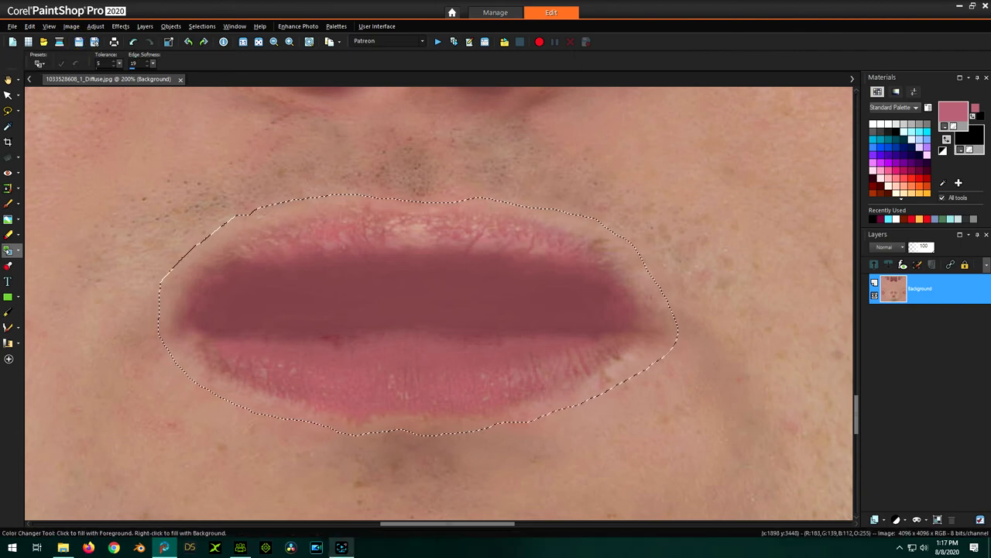
pyautogui.click(241, 547)
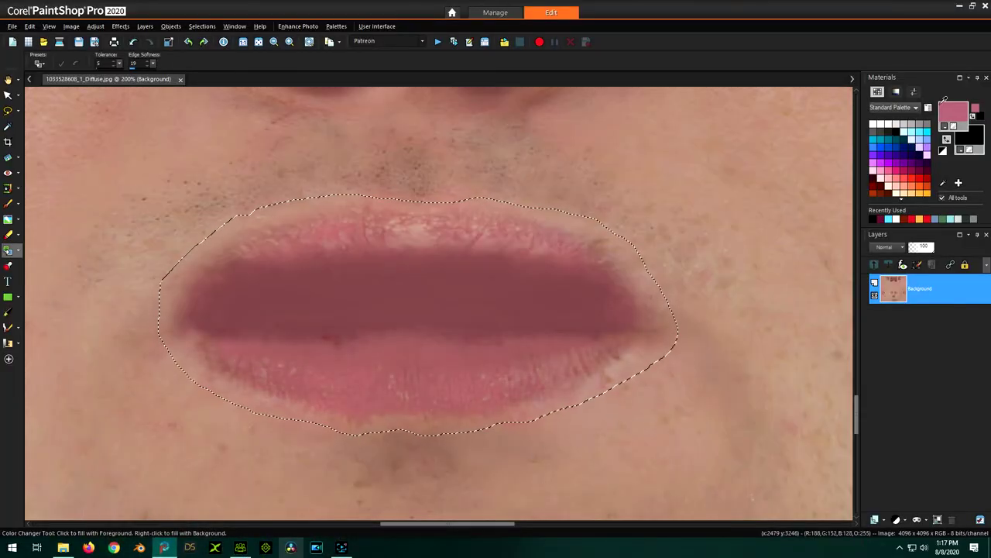
# Set the foreground color in PaintShop Pro to the slightly muted pink #b4707b.
pyautogui.click(957, 108)
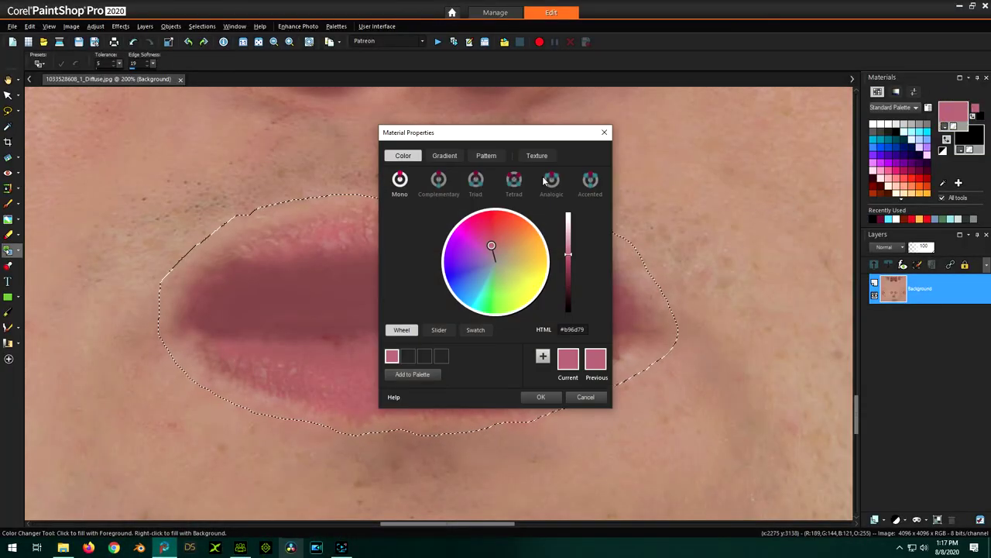
pyautogui.moveTo(475, 139); pyautogui.dragTo(810, 140)
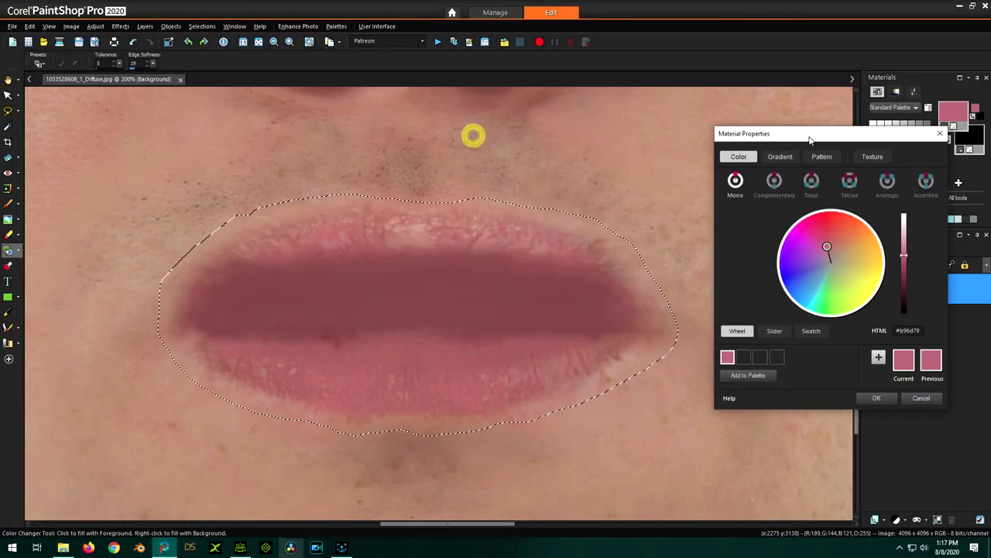
pyautogui.click(826, 248)
pyautogui.click(828, 247)
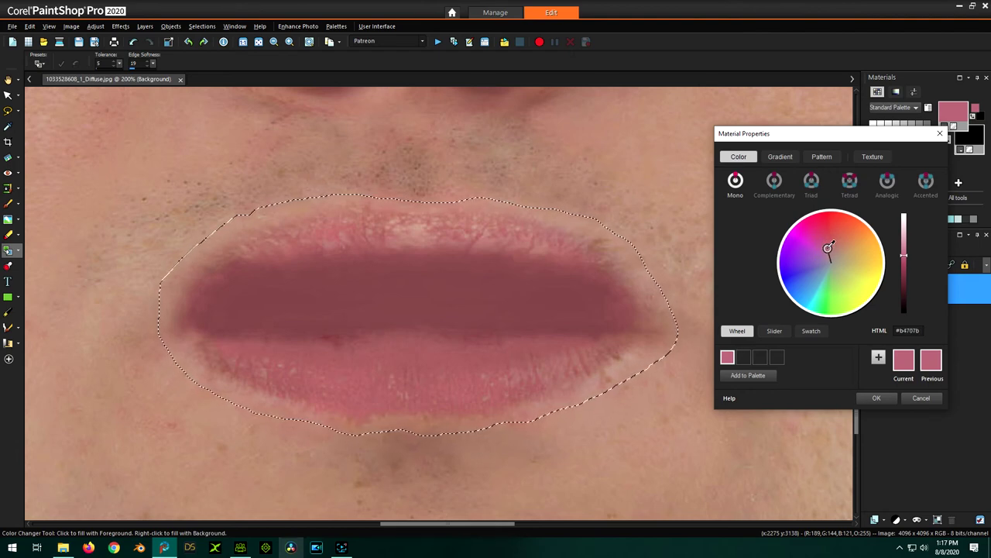
pyautogui.click(879, 398)
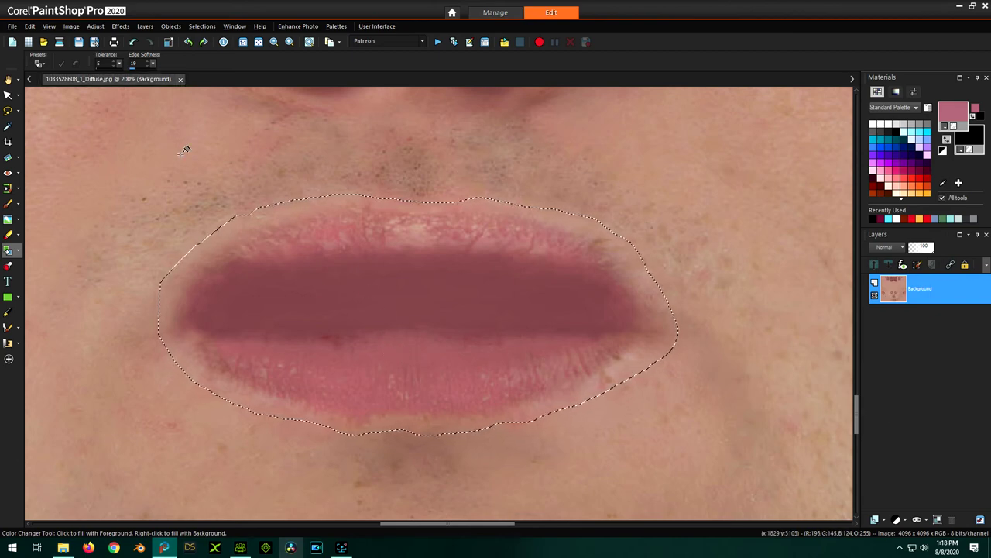
# Undo the previous lip recoloring, stepping back and forward through the edit history to compare the lip colors.
pyautogui.click(133, 42)
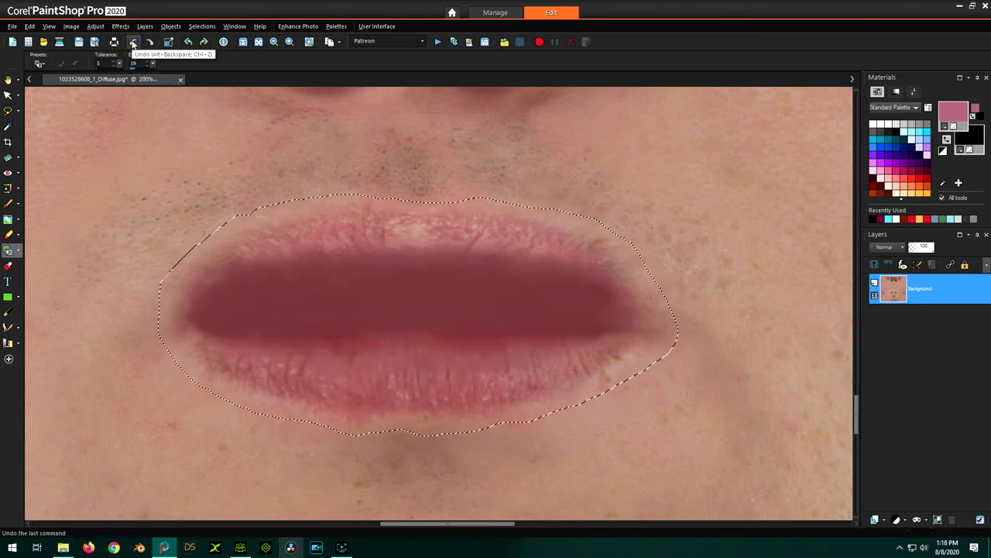
pyautogui.click(133, 41)
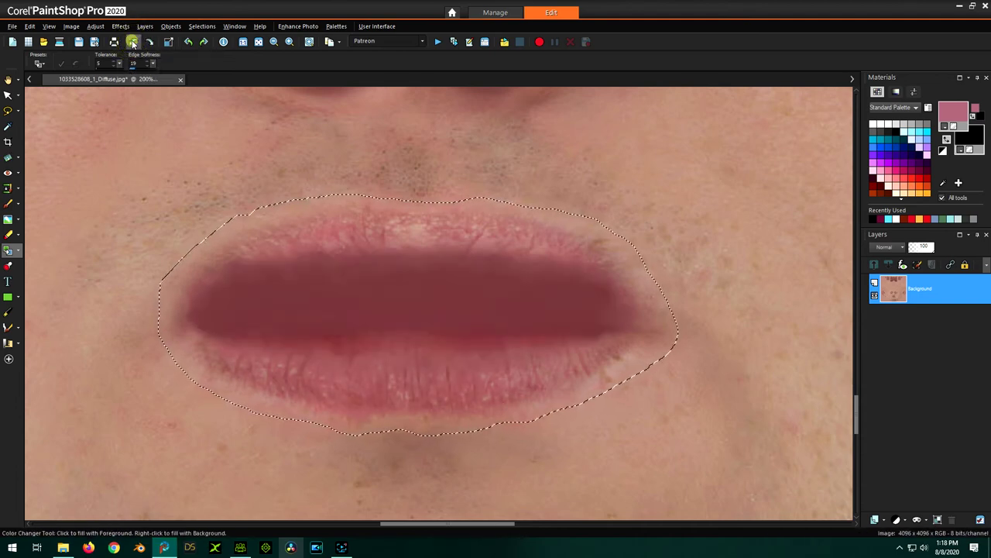
pyautogui.click(134, 42)
pyautogui.click(149, 41)
pyautogui.click(149, 41)
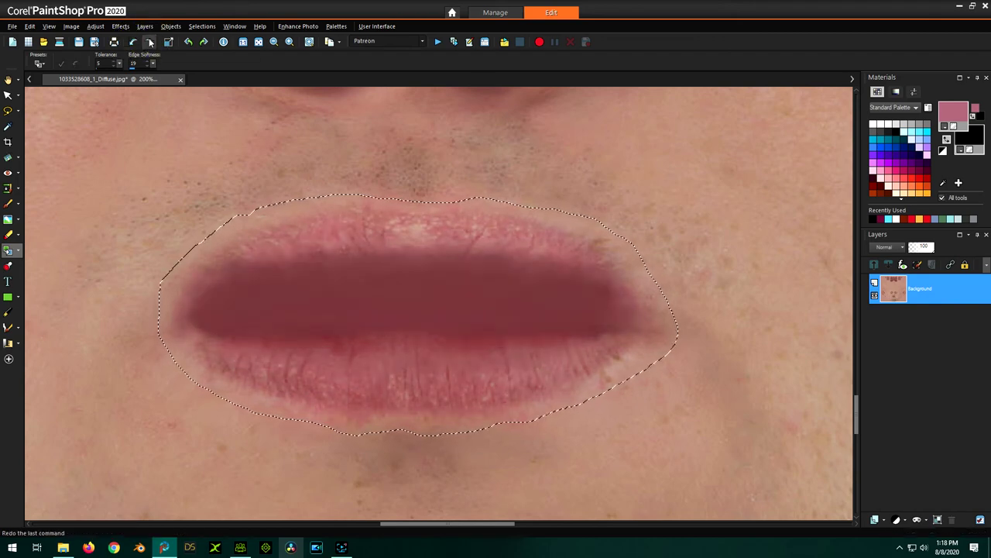
# Try recoloring the lips with the #b4707b foreground color from the lower lip, and undo it.
pyautogui.click(350, 348)
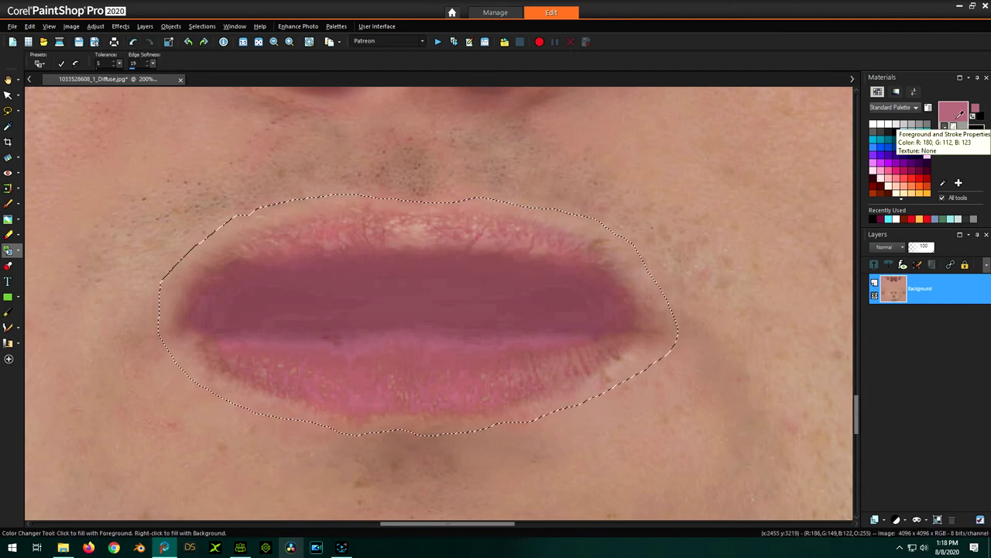
pyautogui.click(133, 42)
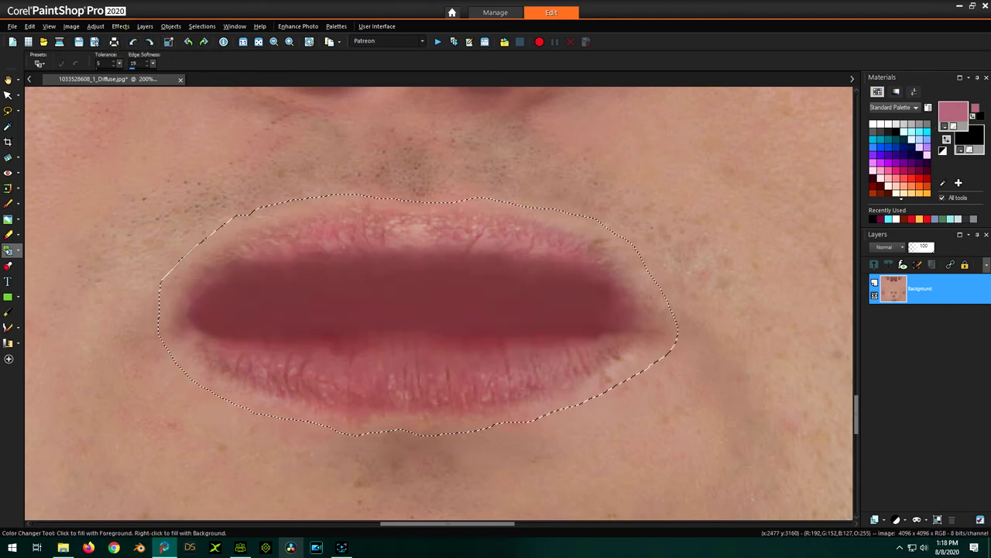
# Sample a skin tone above the mouth as the foreground color and shift it to the pink #c4787d.
pyautogui.press('ctrl')
pyautogui.keyDown('ctrl'); pyautogui.click(750, 128); pyautogui.keyUp('ctrl')
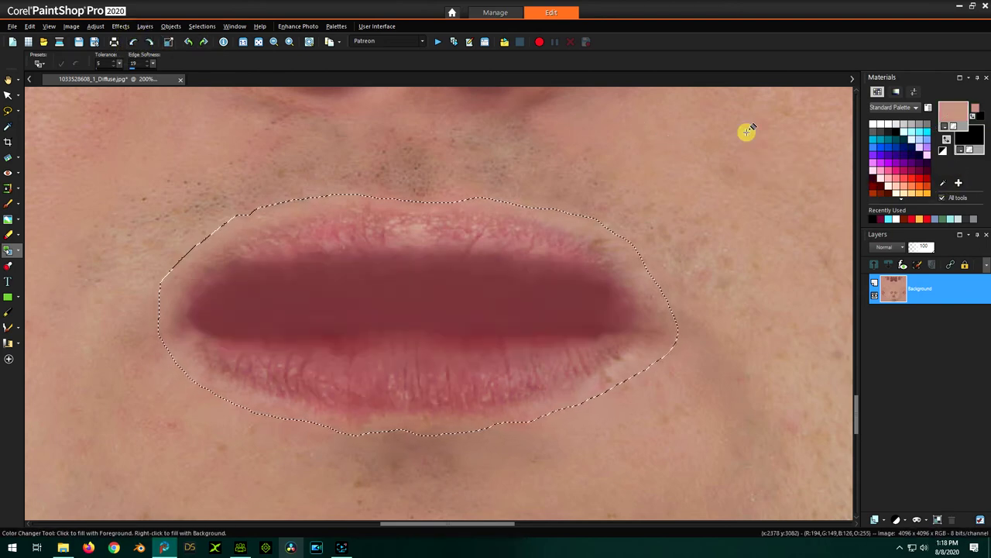
pyautogui.click(956, 110)
pyautogui.moveTo(512, 138); pyautogui.dragTo(852, 126)
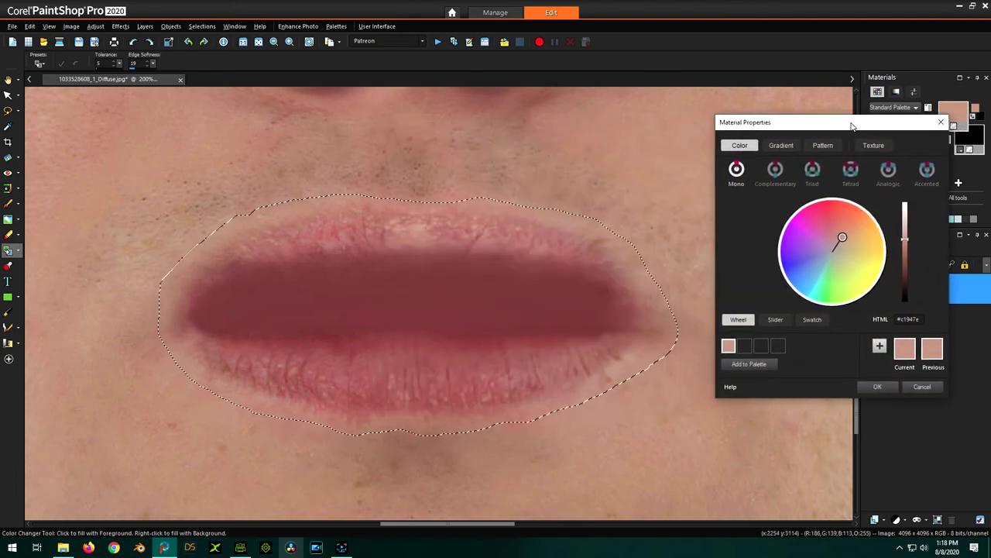
pyautogui.click(840, 233)
pyautogui.moveTo(841, 233); pyautogui.dragTo(830, 231)
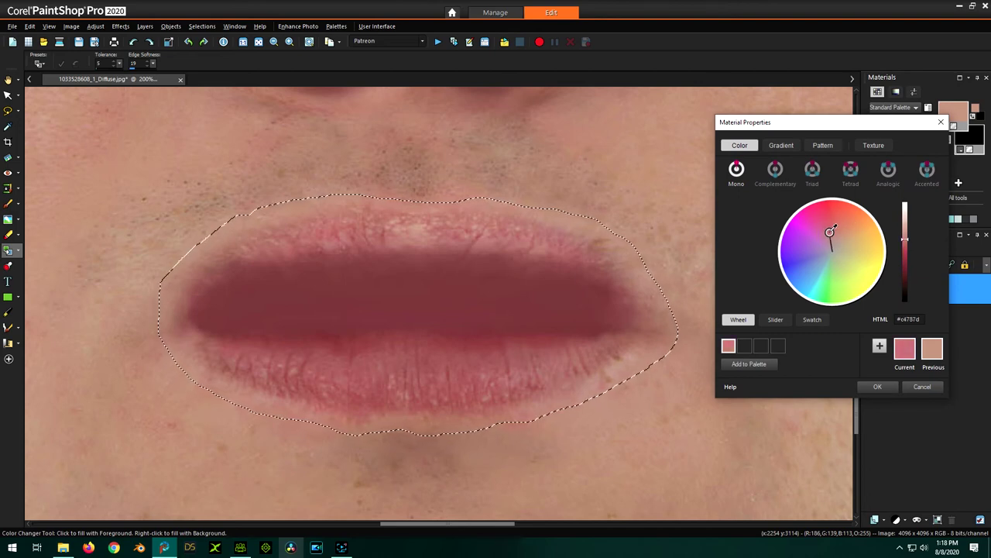
pyautogui.click(880, 386)
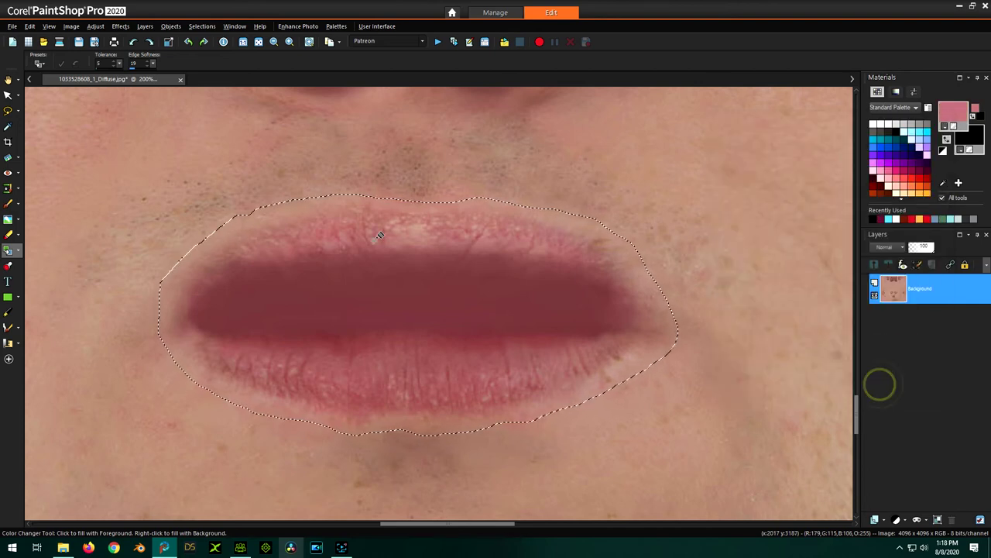
# Test recoloring the lips from the lower lip, discarding the attempts, and set the Color Changer tolerance to 8.
pyautogui.click(351, 352)
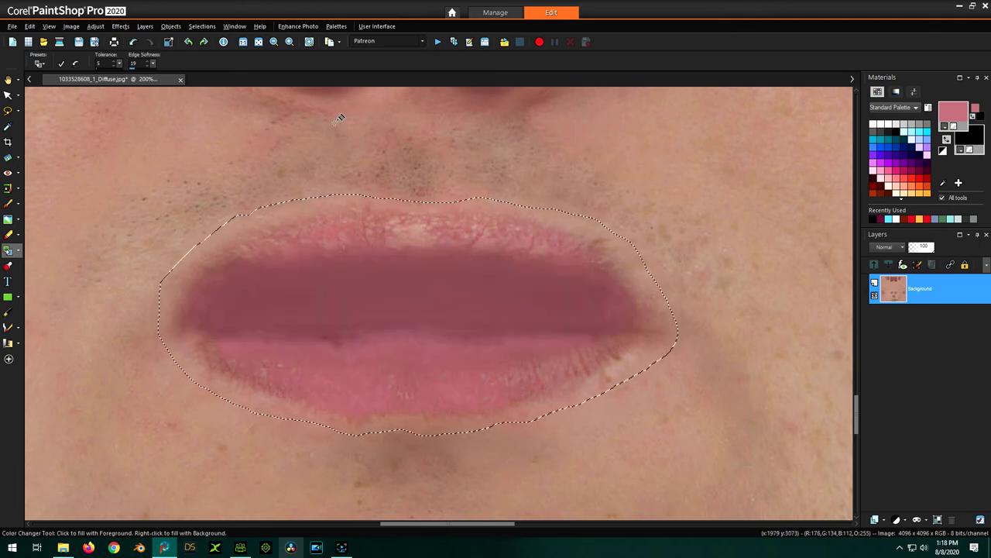
pyautogui.click(77, 63)
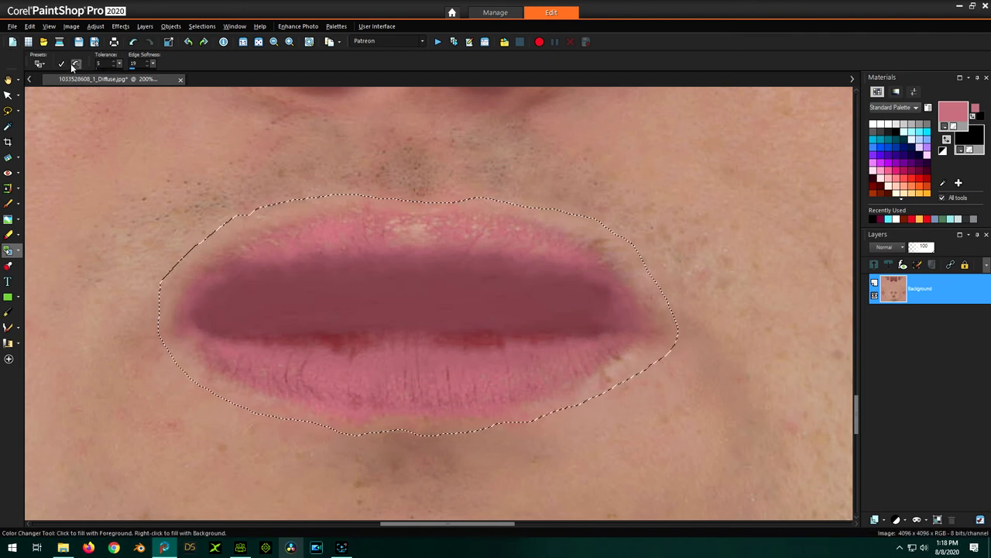
pyautogui.click(75, 63)
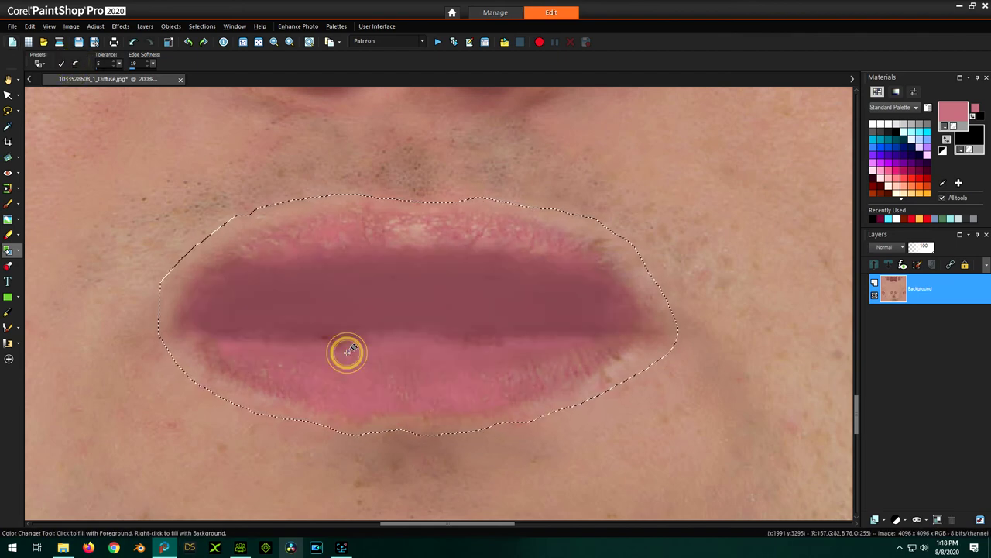
pyautogui.click(115, 65)
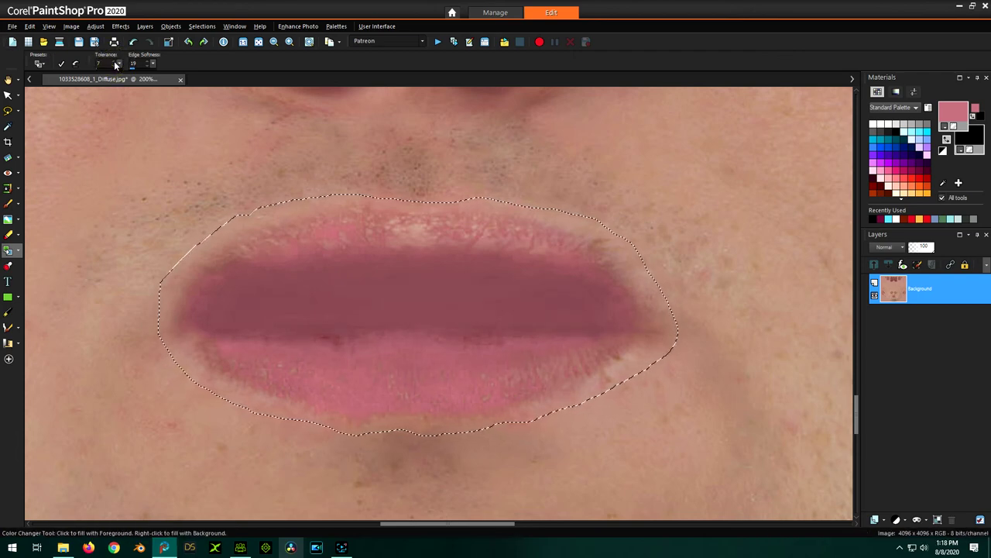
pyautogui.click(116, 63)
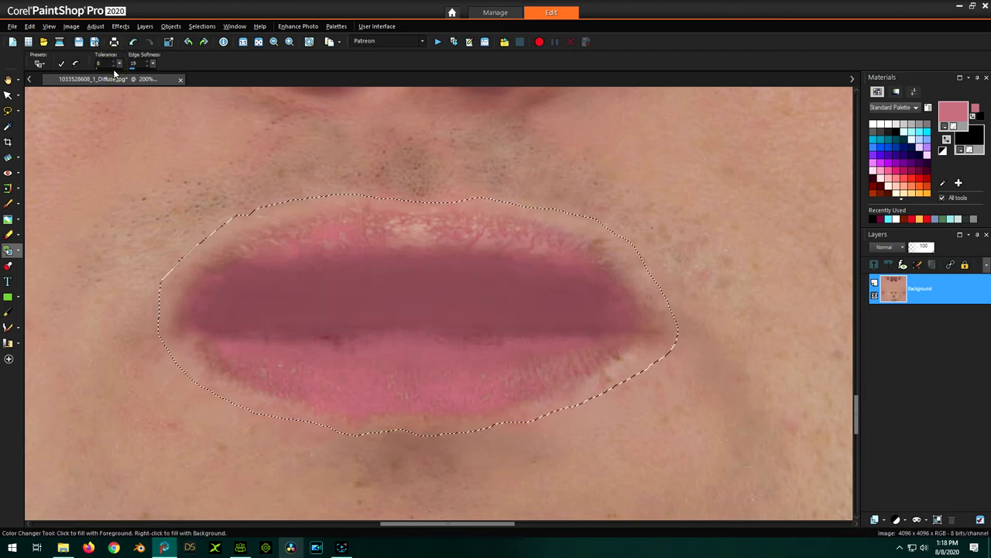
pyautogui.click(62, 64)
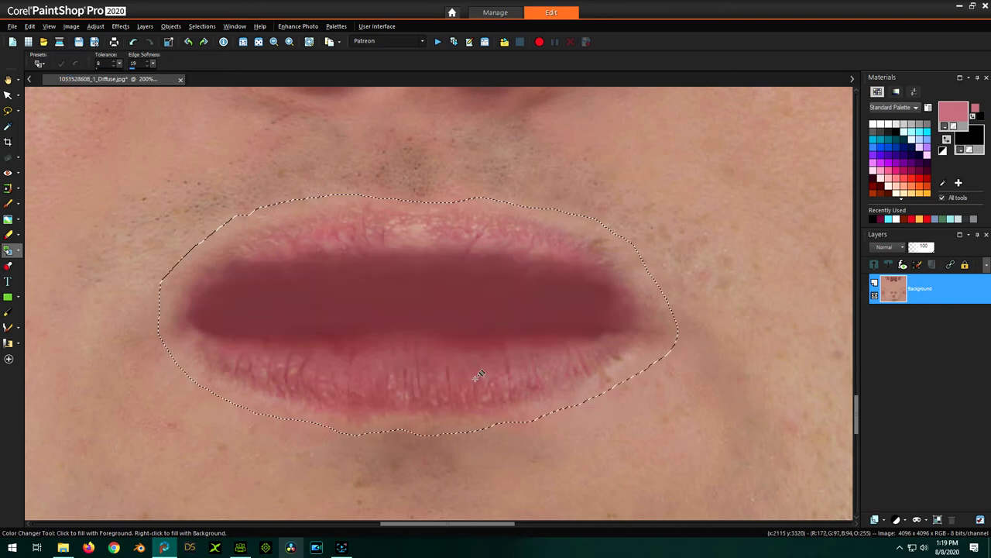
# Try recoloring from the lower lip at tolerance 8, compare foreground colors #c37790 and #c69574, and discard the changes.
pyautogui.click(510, 365)
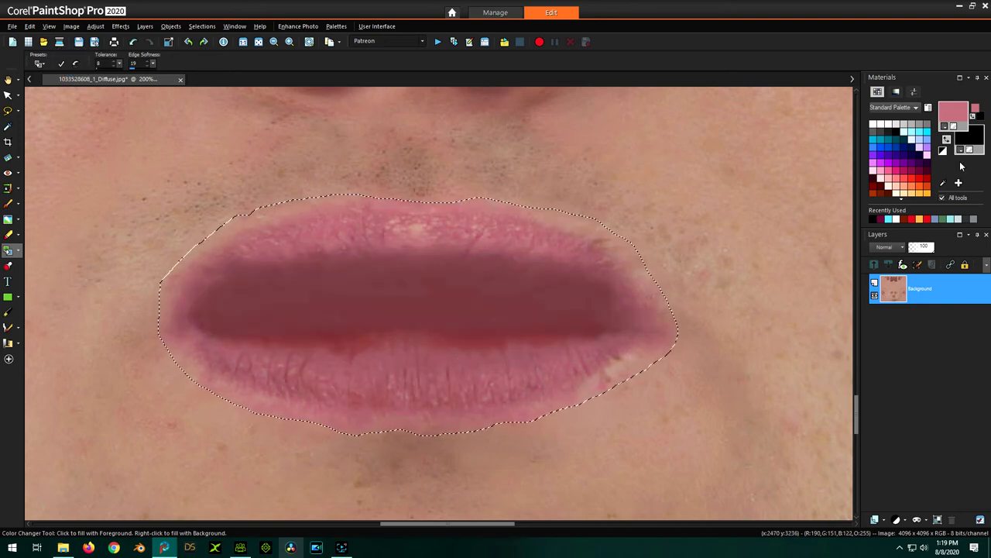
pyautogui.click(959, 110)
pyautogui.moveTo(507, 134); pyautogui.dragTo(837, 138)
pyautogui.moveTo(826, 238); pyautogui.dragTo(825, 238)
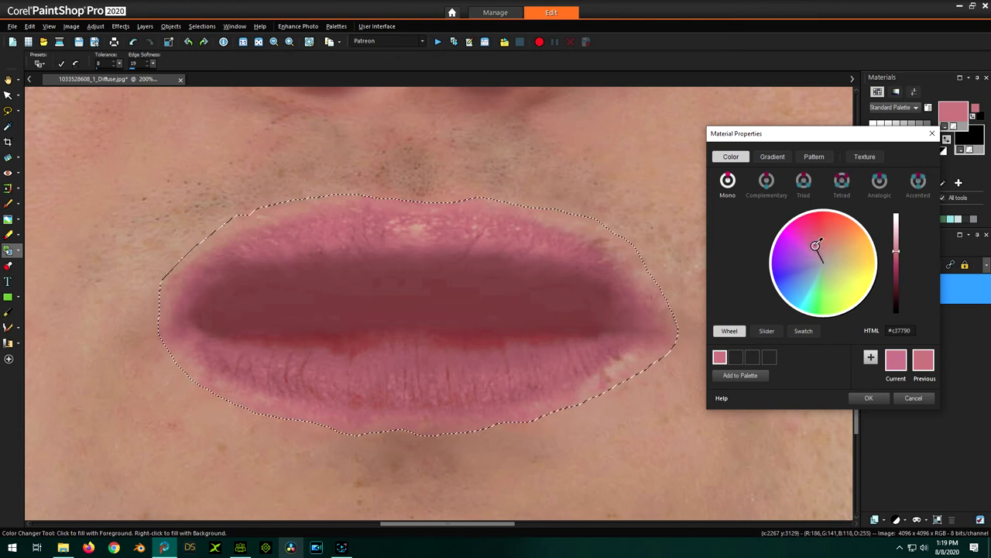
pyautogui.moveTo(818, 237); pyautogui.dragTo(844, 240)
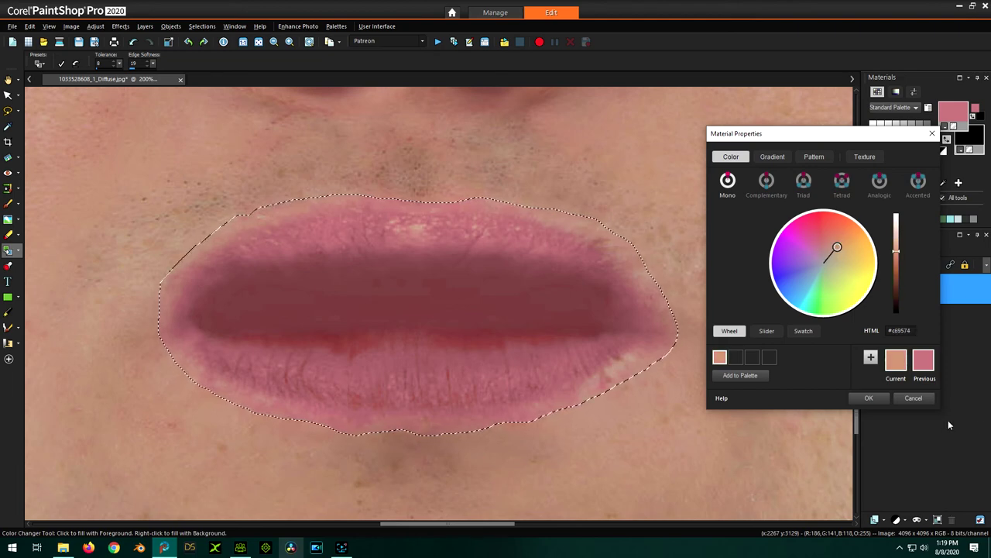
pyautogui.click(908, 398)
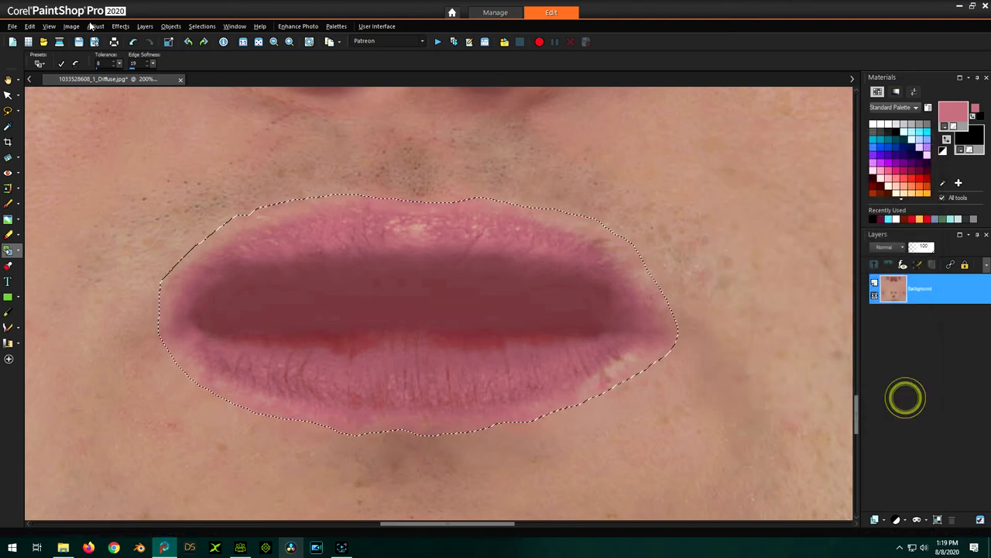
pyautogui.click(75, 66)
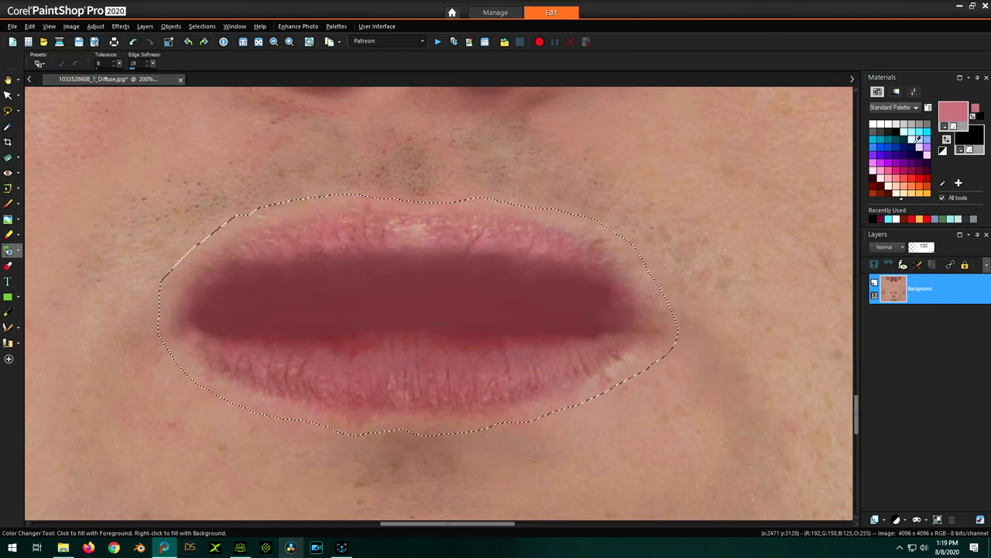
# Sample the skin tone above the mouth as the foreground color and recolor the lips with it from the lower lip.
pyautogui.click(944, 182)
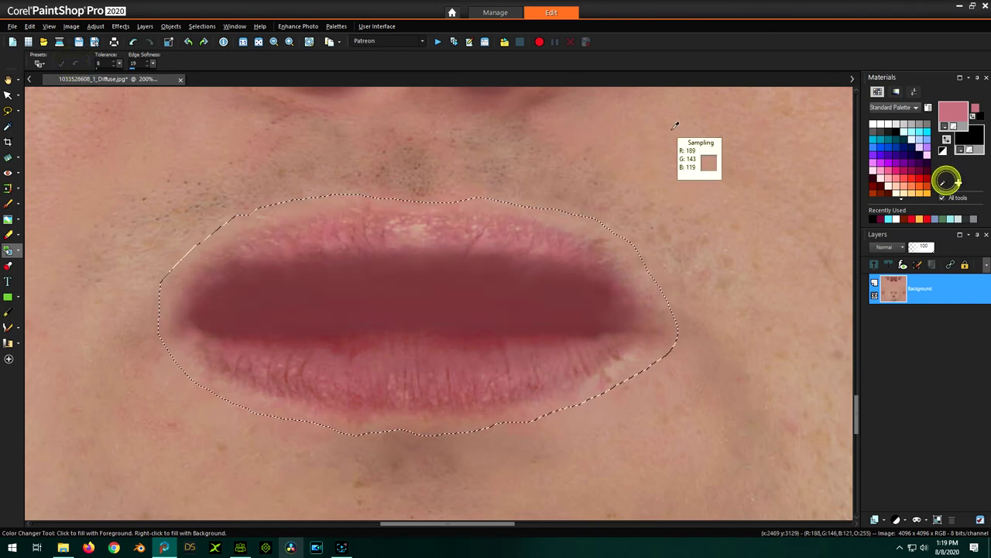
pyautogui.click(675, 126)
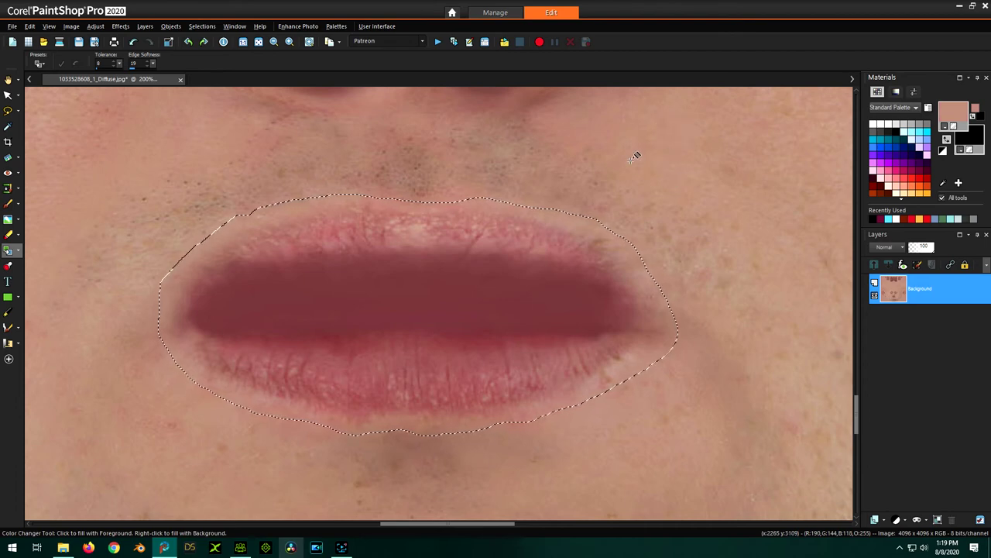
pyautogui.click(405, 365)
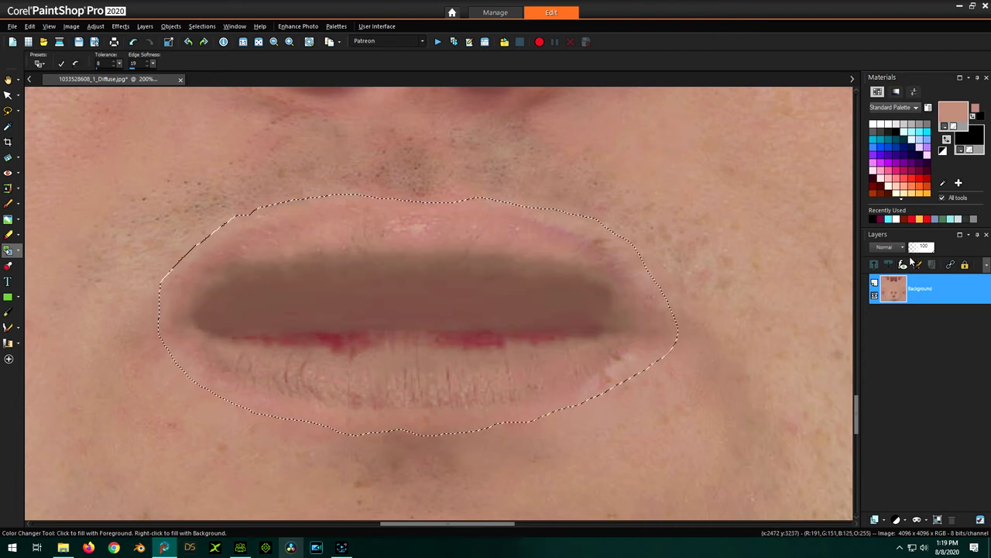
# Shift the foreground color used for the lip recoloring to the pink #c07280.
pyautogui.click(953, 106)
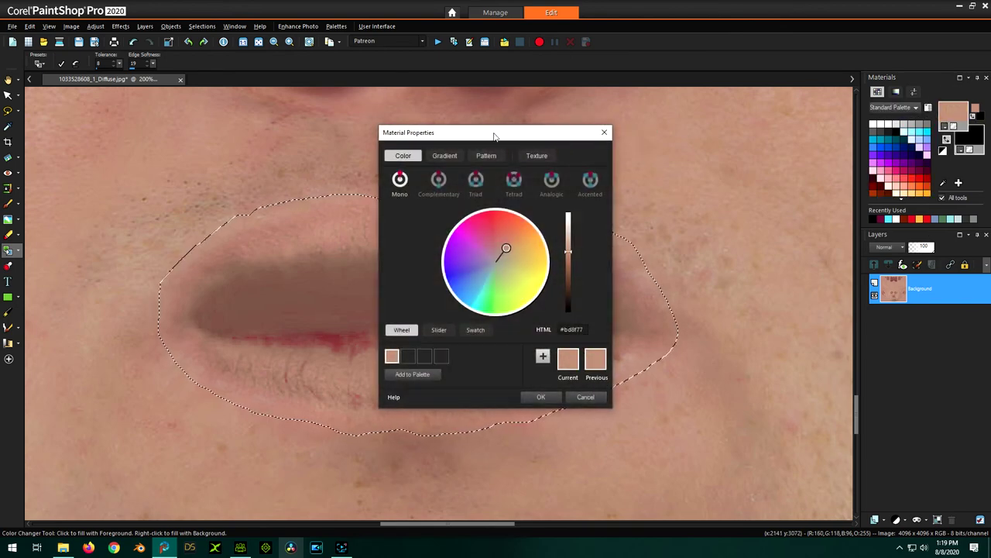
pyautogui.moveTo(494, 136); pyautogui.dragTo(835, 135)
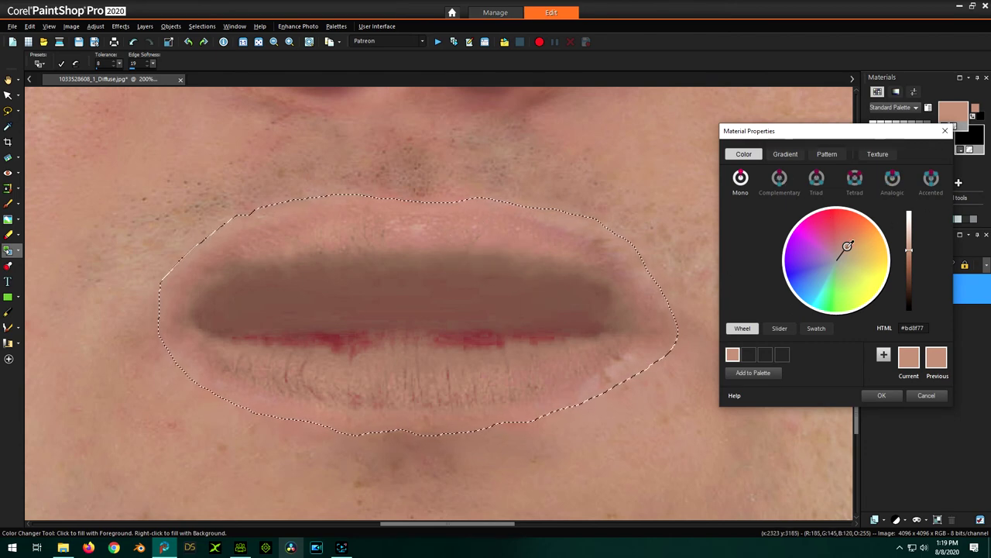
pyautogui.moveTo(850, 245)
pyautogui.mouseDown()
pyautogui.moveTo(828, 240)
pyautogui.moveTo(839, 238)
pyautogui.mouseUp()
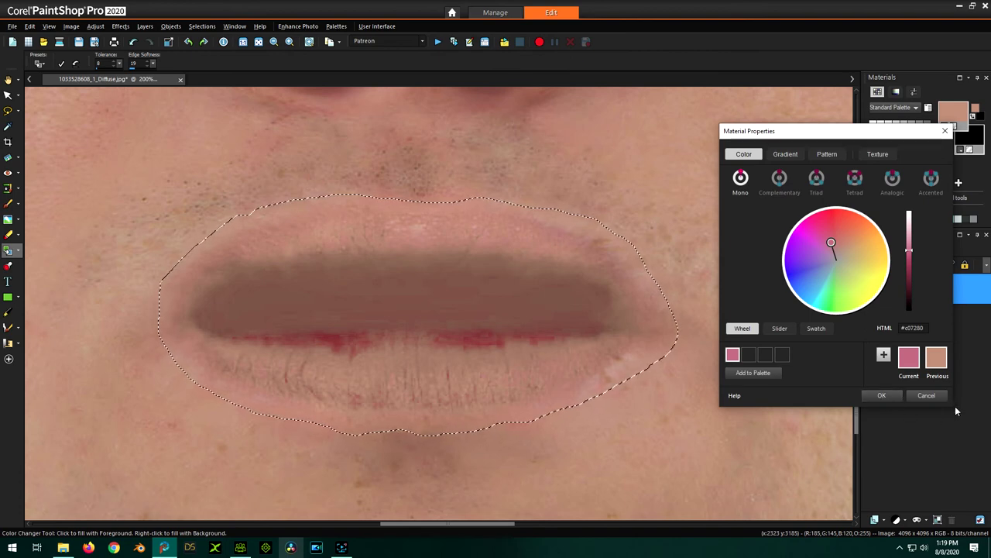
pyautogui.click(882, 396)
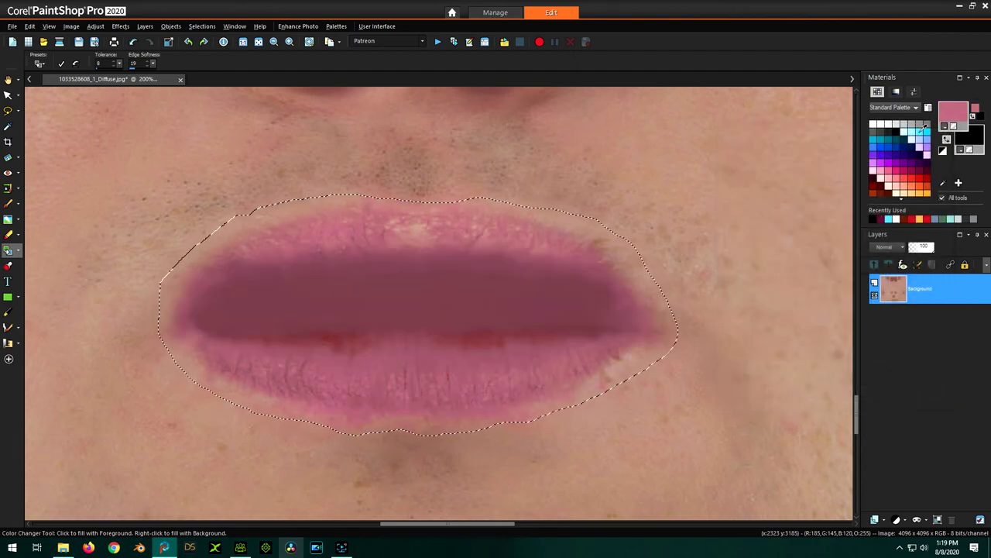
# Adjust the lip recoloring's foreground color to the redder pink #ba7374.
pyautogui.click(952, 111)
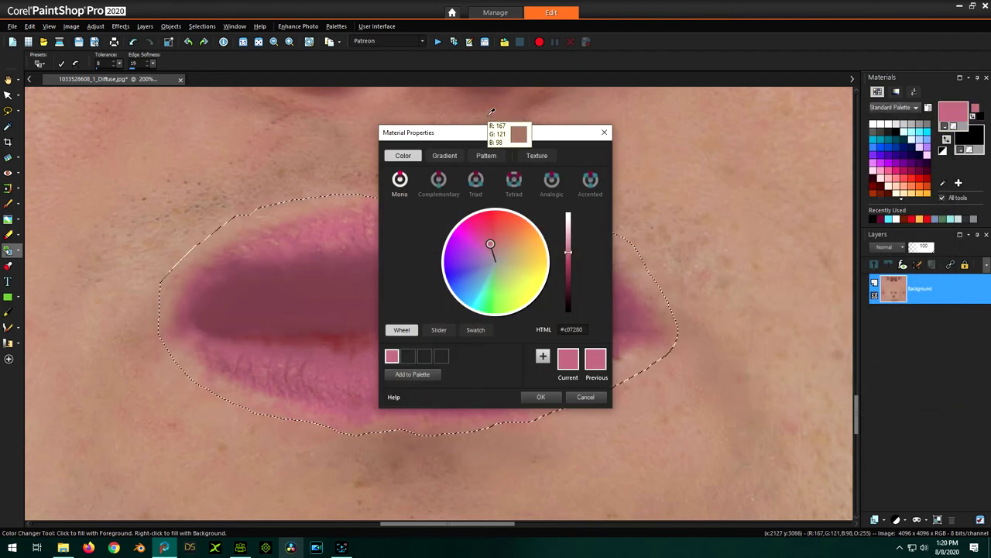
pyautogui.moveTo(496, 138); pyautogui.dragTo(827, 159)
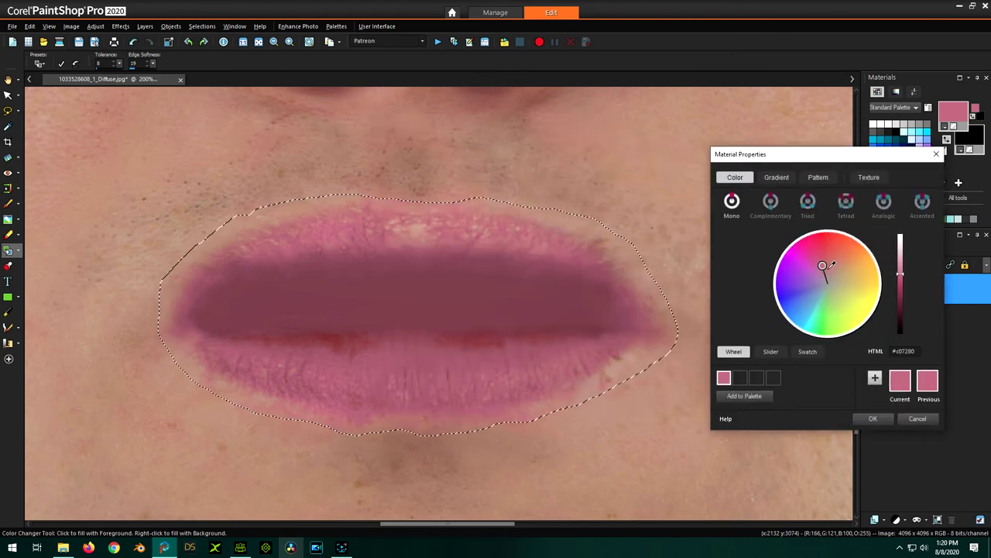
pyautogui.moveTo(829, 261); pyautogui.dragTo(832, 260)
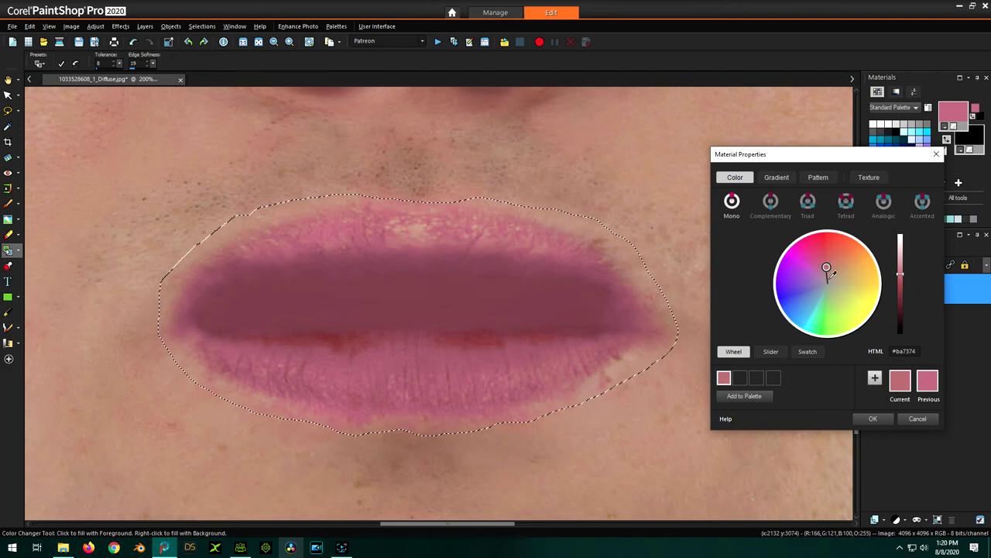
pyautogui.click(879, 419)
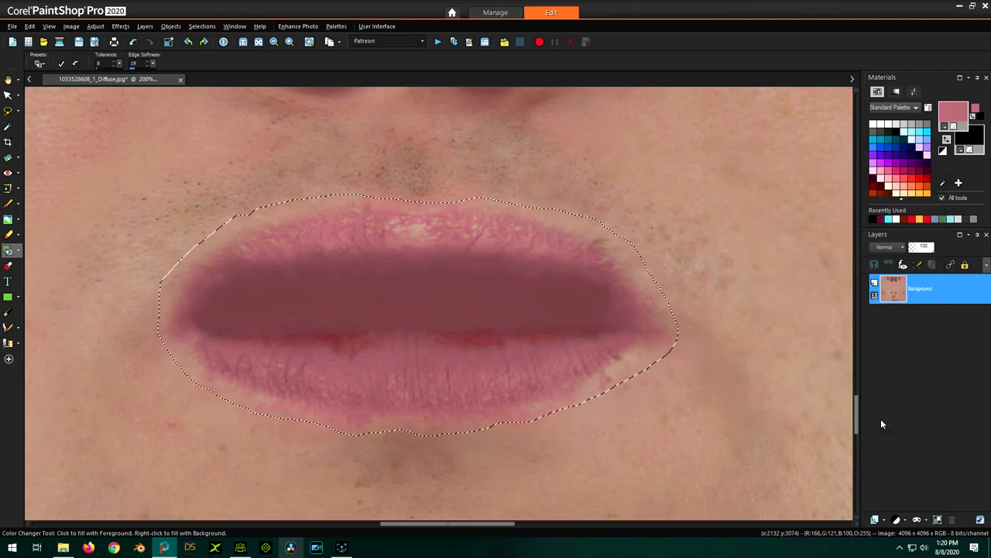
# Mute the lip recoloring's foreground color to #b57e77.
pyautogui.click(957, 108)
pyautogui.moveTo(543, 133); pyautogui.dragTo(848, 149)
pyautogui.moveTo(805, 256); pyautogui.dragTo(809, 255)
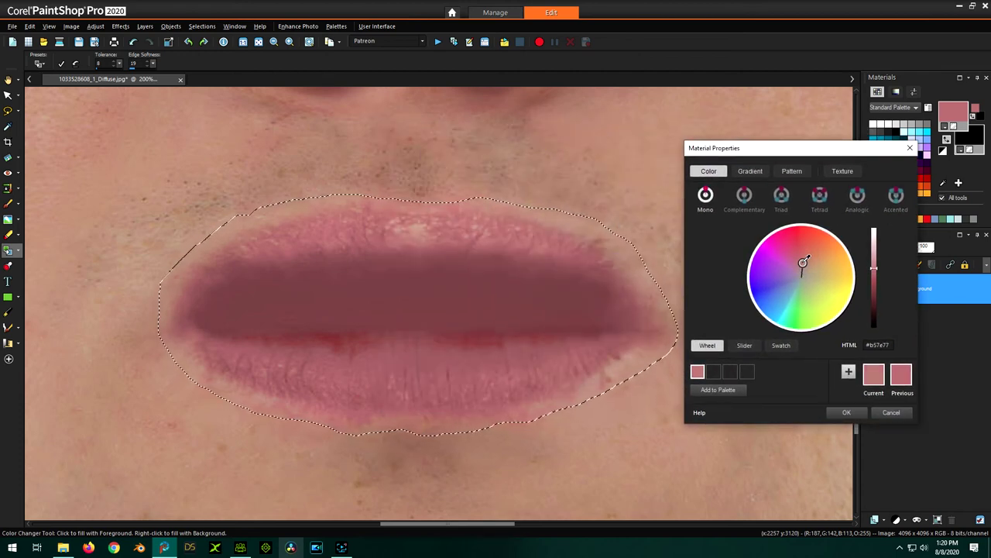
pyautogui.click(846, 413)
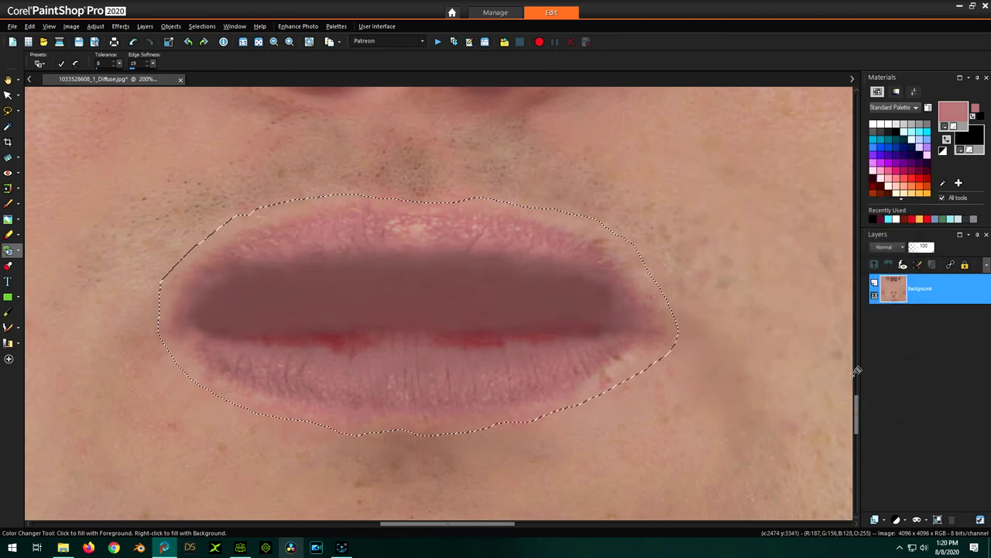
# Change the lip recoloring's foreground color to the cooler pink #b8727d.
pyautogui.click(955, 113)
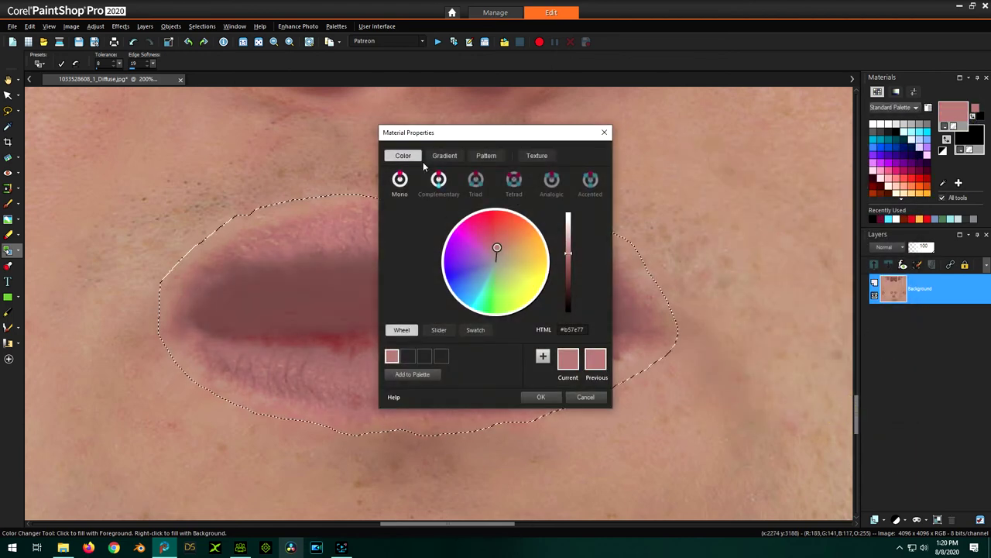
pyautogui.moveTo(471, 130); pyautogui.dragTo(743, 130)
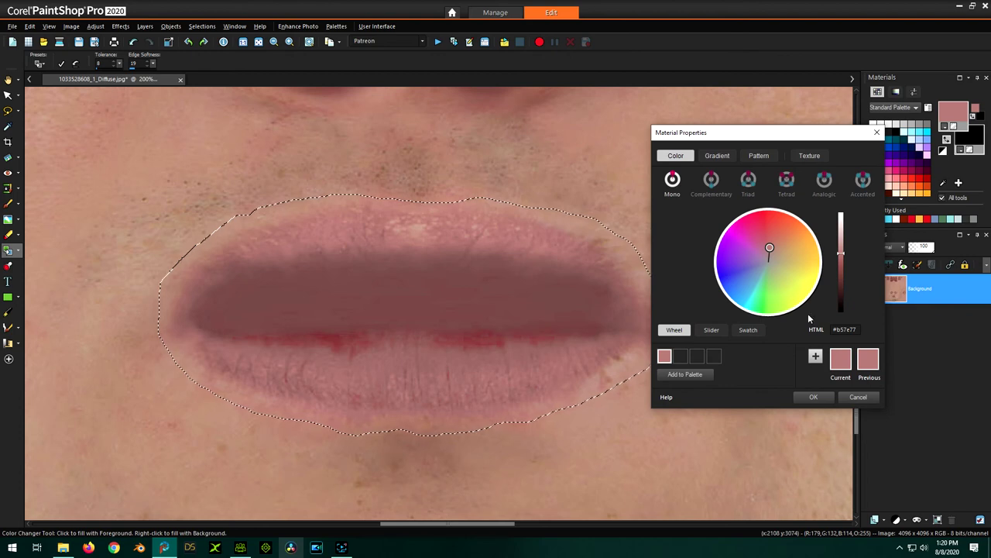
pyautogui.moveTo(773, 246); pyautogui.dragTo(767, 246)
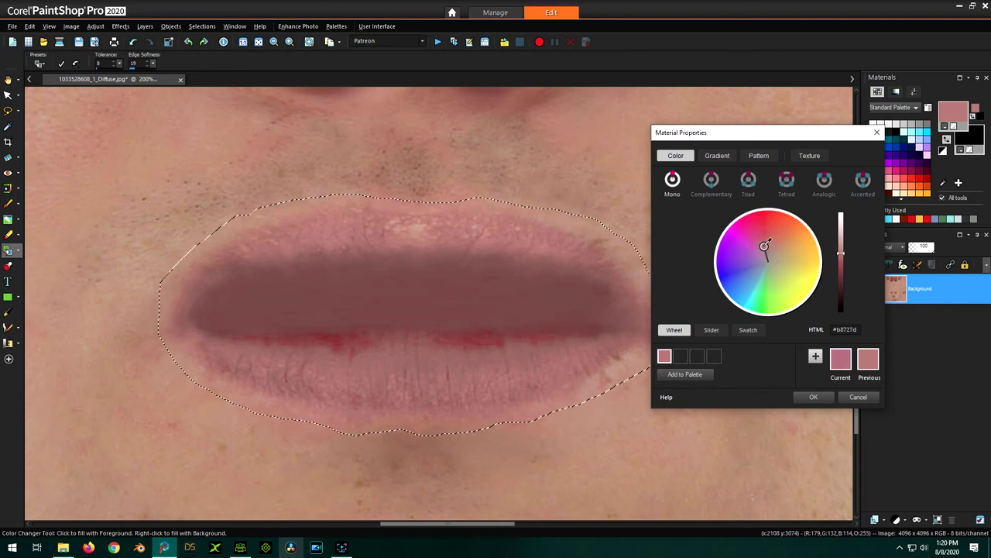
pyautogui.click(815, 397)
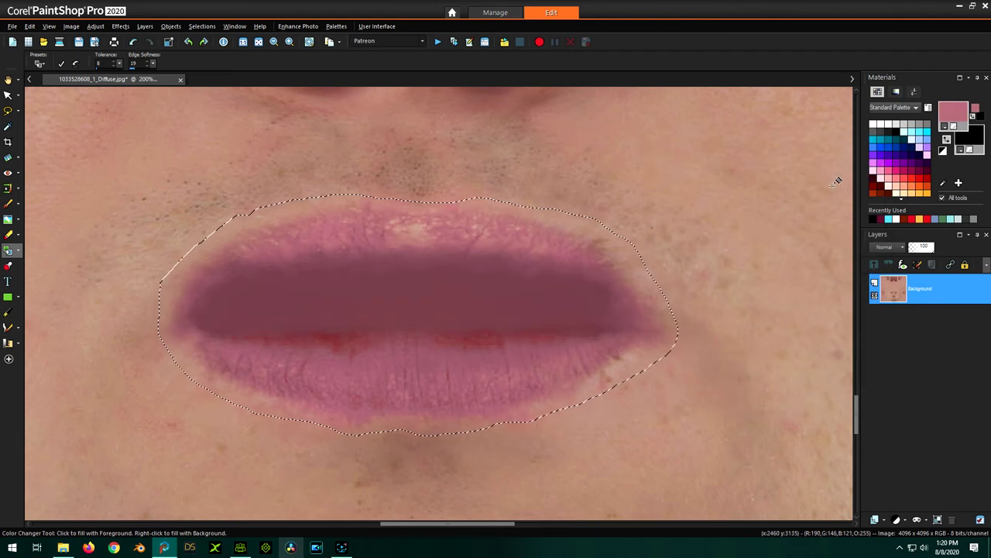
# Set the lip recoloring's foreground color to the more saturated red #cb5b60.
pyautogui.click(960, 110)
pyautogui.moveTo(536, 130); pyautogui.dragTo(835, 136)
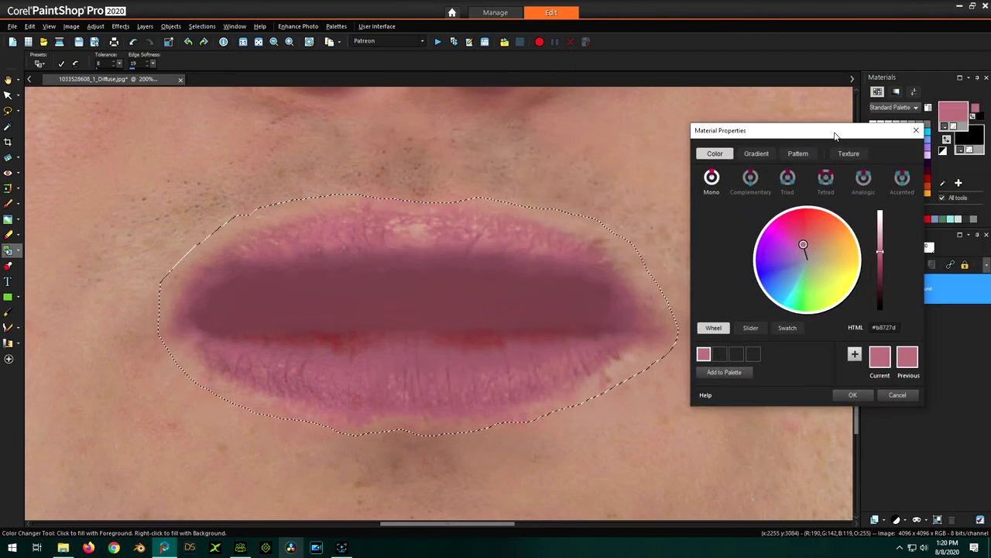
pyautogui.moveTo(810, 240); pyautogui.dragTo(806, 232)
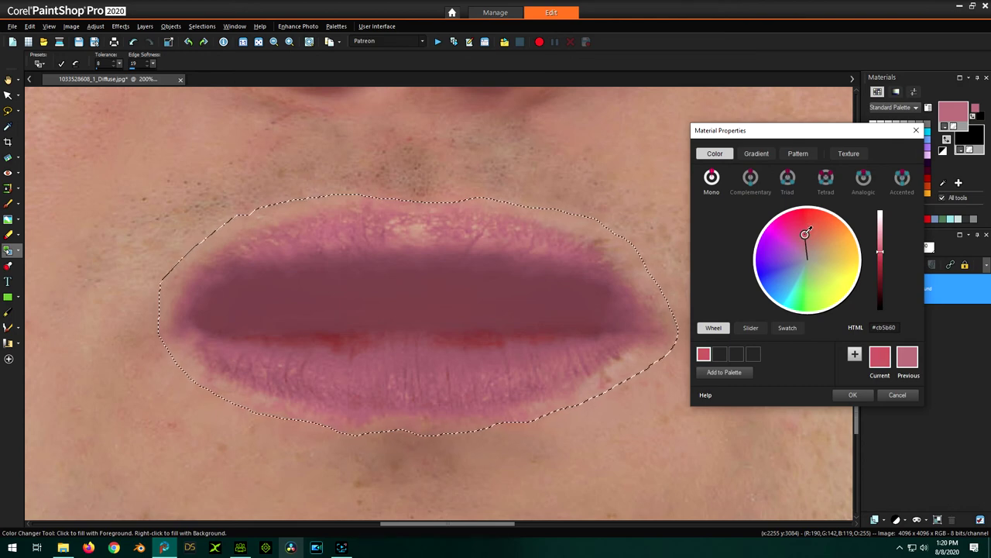
pyautogui.click(854, 395)
# Set the lip recoloring's foreground color to the more muted rose #ba6a70.
pyautogui.click(954, 108)
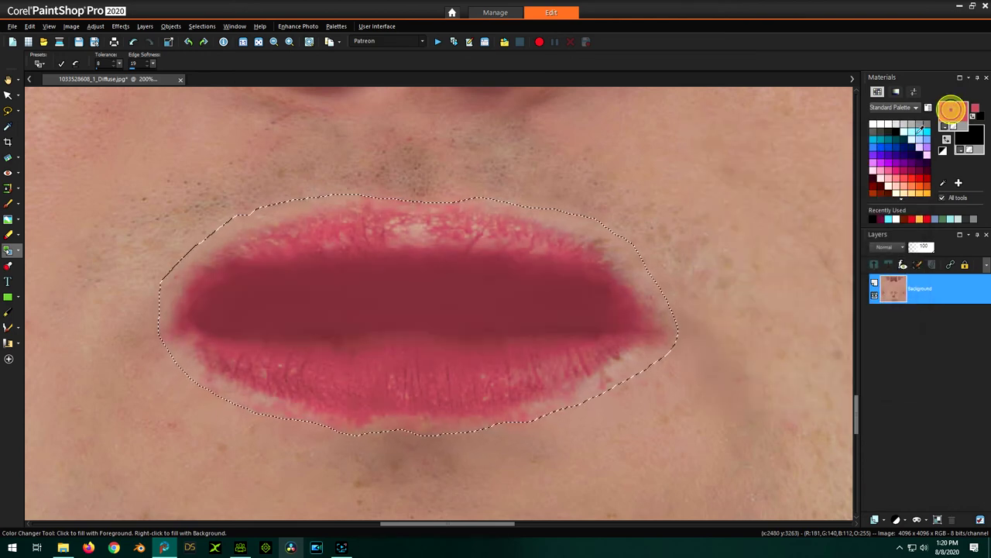
pyautogui.moveTo(510, 139); pyautogui.dragTo(796, 122)
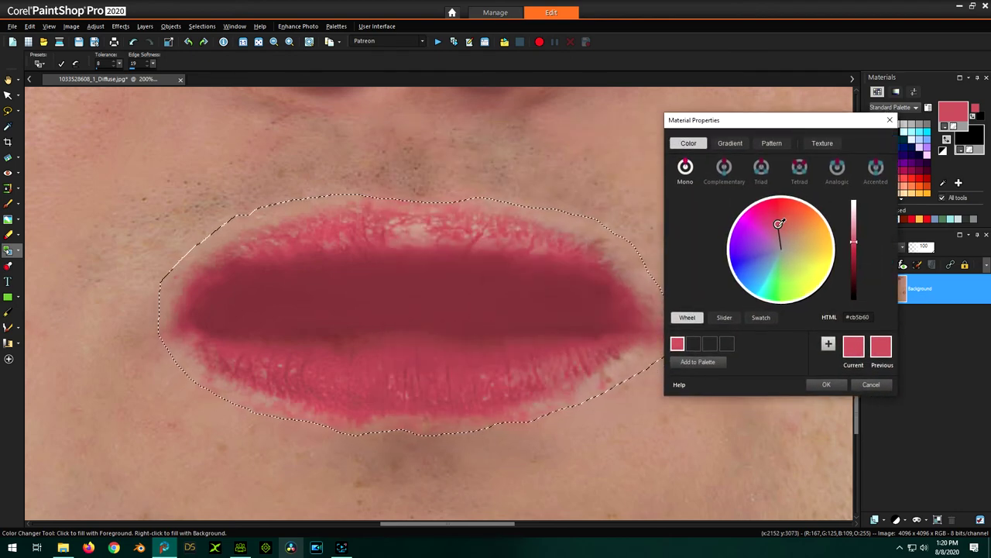
pyautogui.moveTo(780, 223); pyautogui.dragTo(782, 229)
pyautogui.click(833, 384)
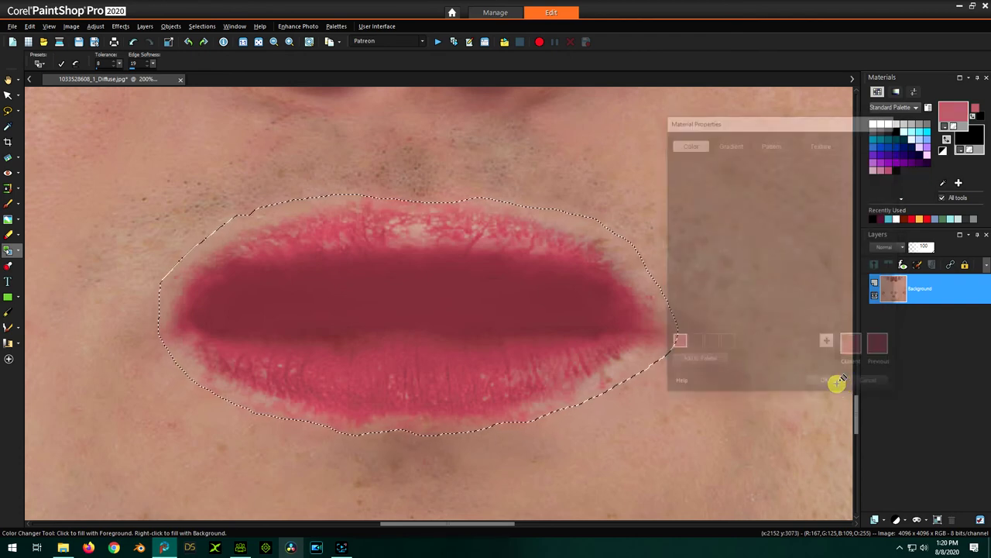
# Deepen the lip recoloring's foreground color to the dark red #843035.
pyautogui.click(955, 109)
pyautogui.moveTo(551, 138); pyautogui.dragTo(825, 125)
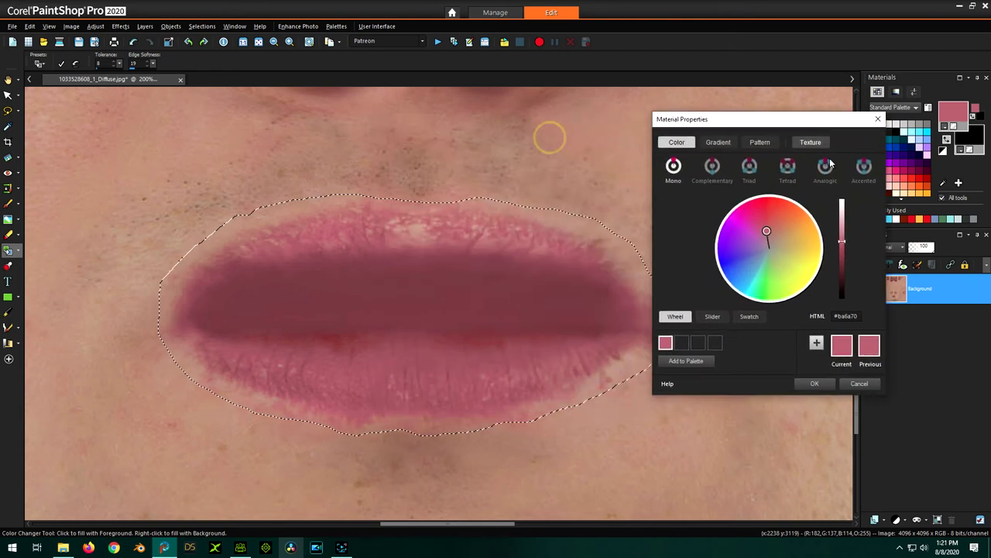
pyautogui.moveTo(767, 230); pyautogui.dragTo(765, 226)
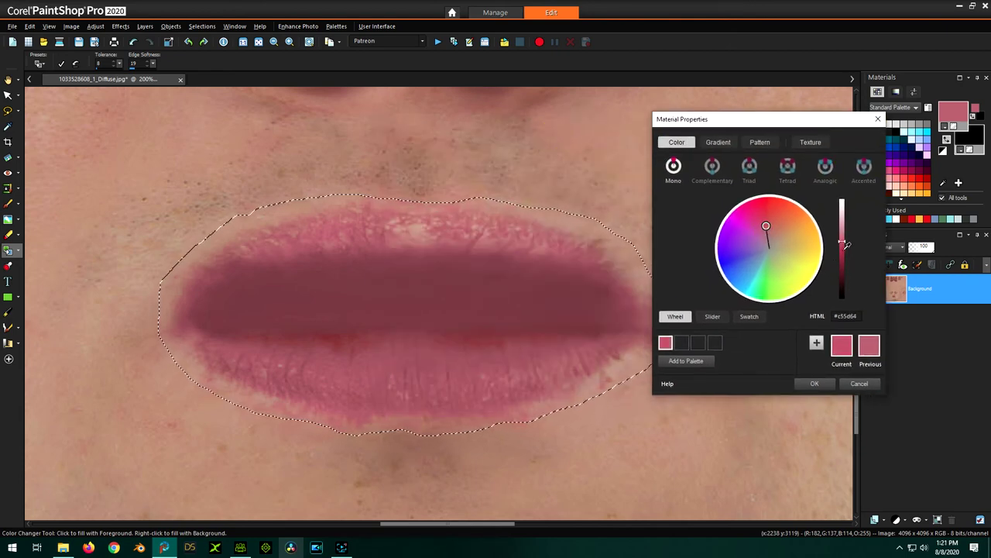
pyautogui.moveTo(847, 239); pyautogui.dragTo(849, 264)
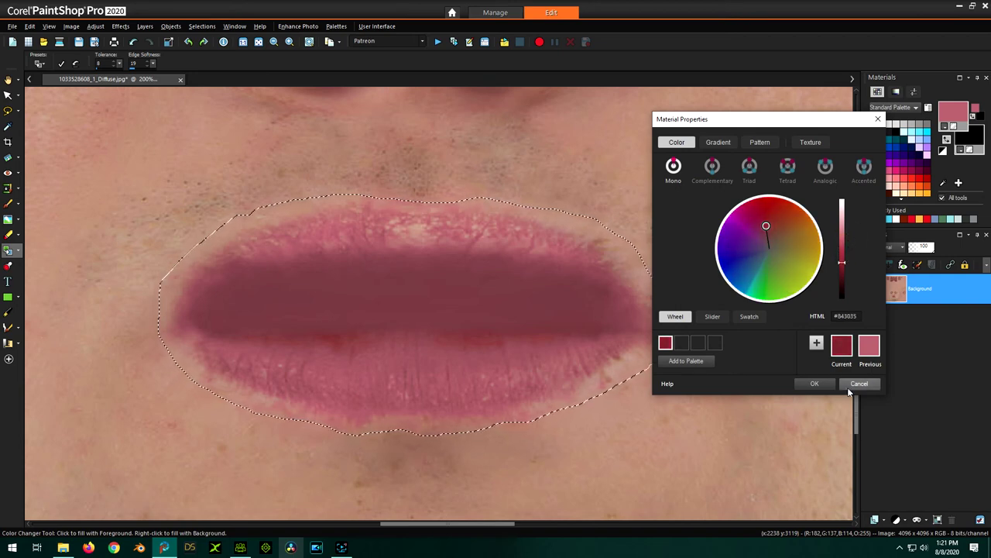
pyautogui.click(817, 384)
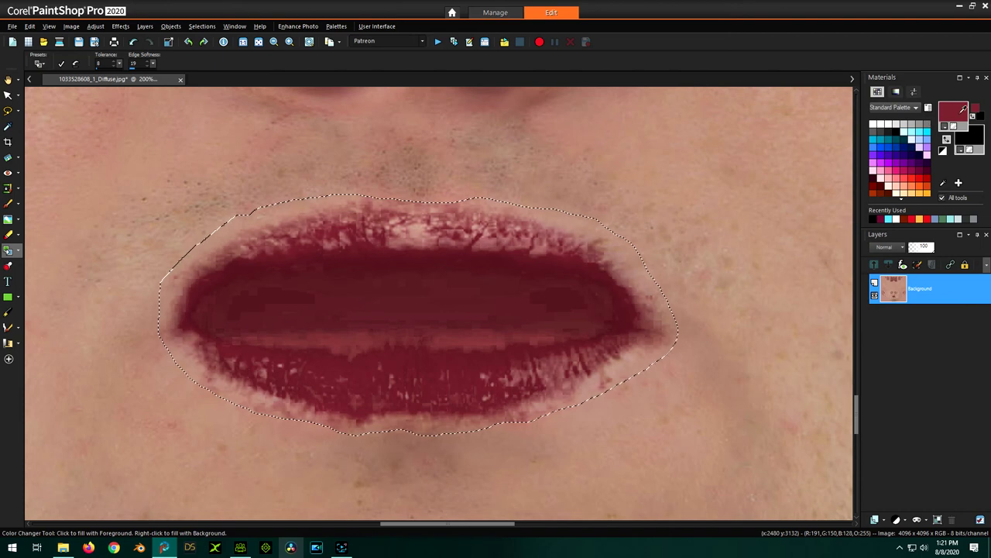
# Lighten the lip recoloring's foreground color to the pink #cb6f75.
pyautogui.click(954, 111)
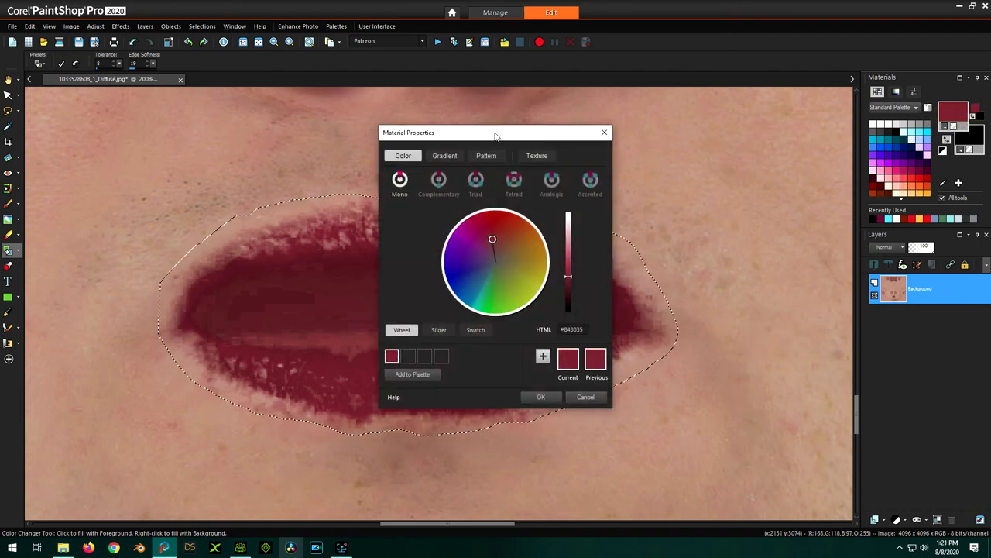
pyautogui.moveTo(496, 133); pyautogui.dragTo(747, 149)
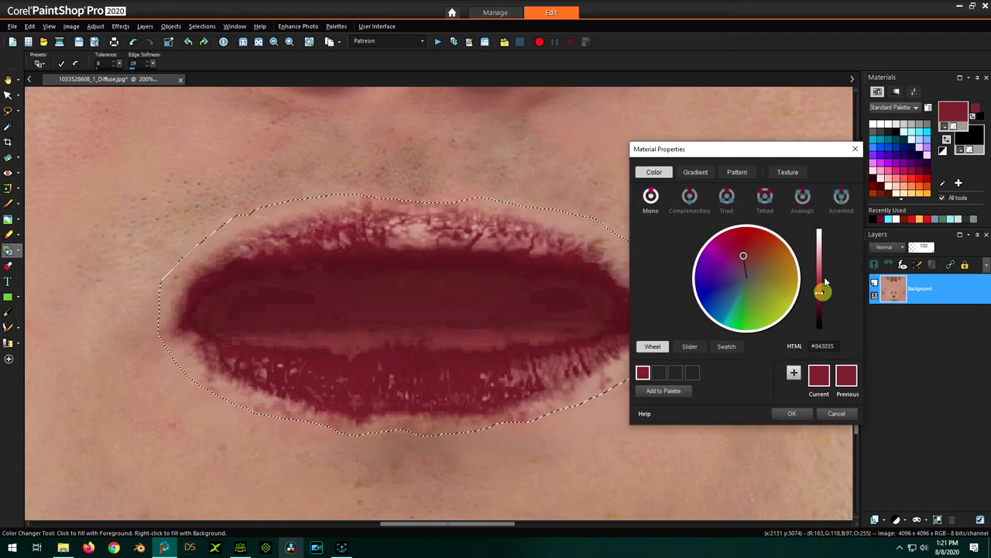
pyautogui.moveTo(825, 290); pyautogui.dragTo(829, 263)
pyautogui.click(792, 413)
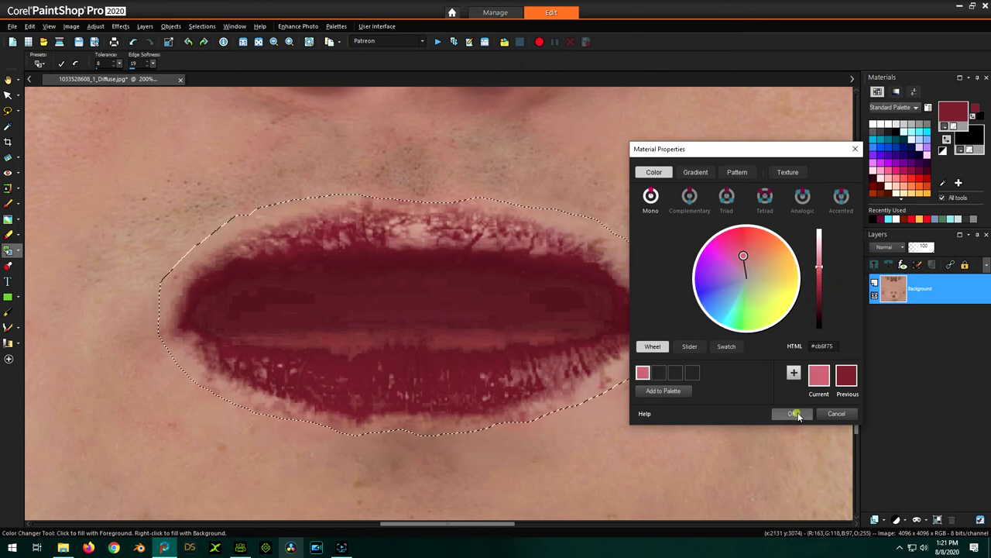
# Darken the lip recoloring's foreground color slightly to #c8666d.
pyautogui.click(953, 112)
pyautogui.moveTo(475, 134); pyautogui.dragTo(738, 130)
pyautogui.moveTo(835, 245); pyautogui.dragTo(838, 246)
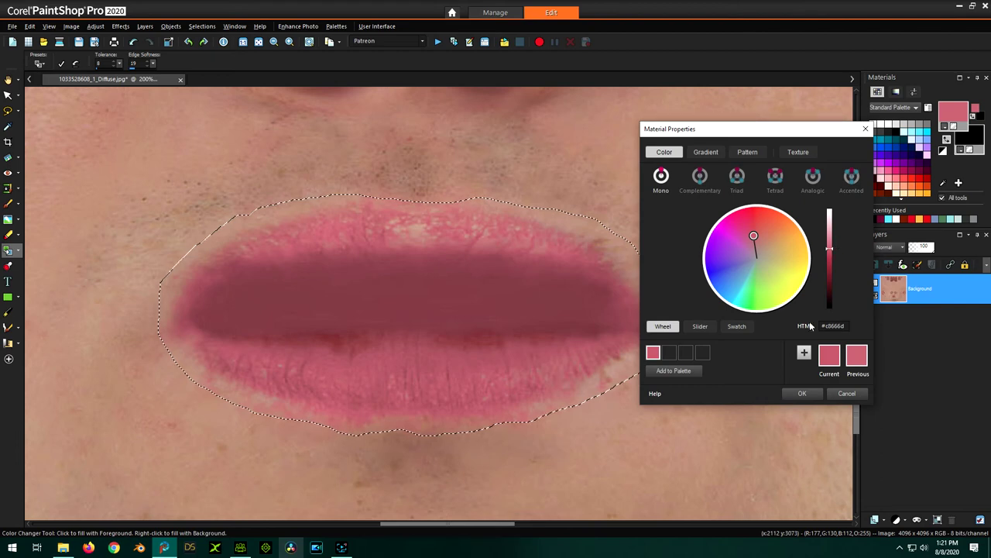
pyautogui.click(811, 392)
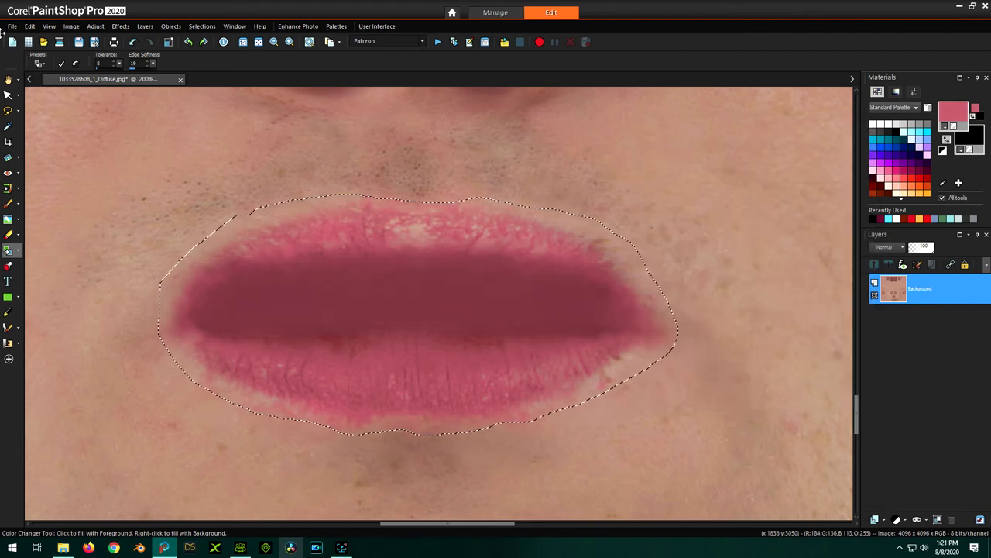
# Close the head diffuse texture without saving its changes.
pyautogui.click(597, 236)
pyautogui.click(180, 79)
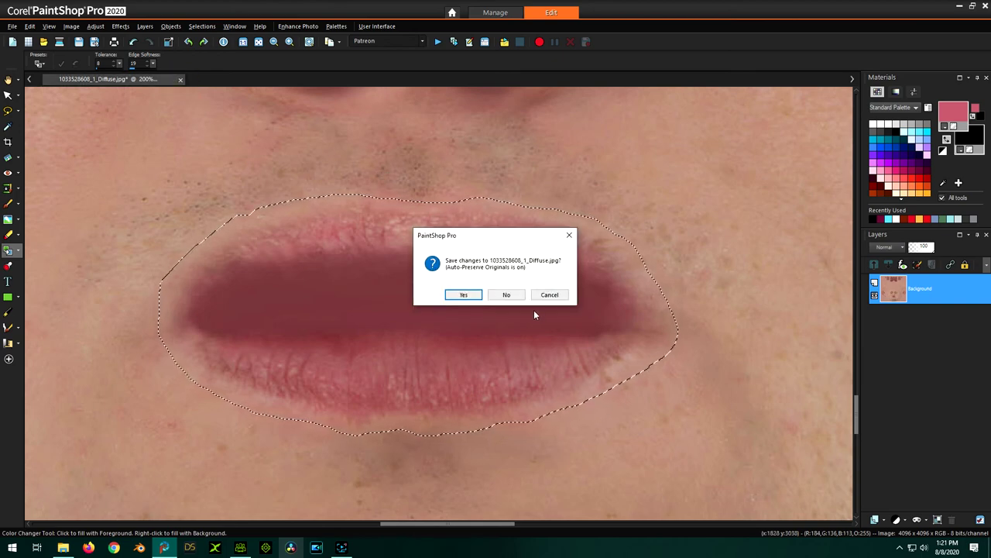
pyautogui.click(508, 294)
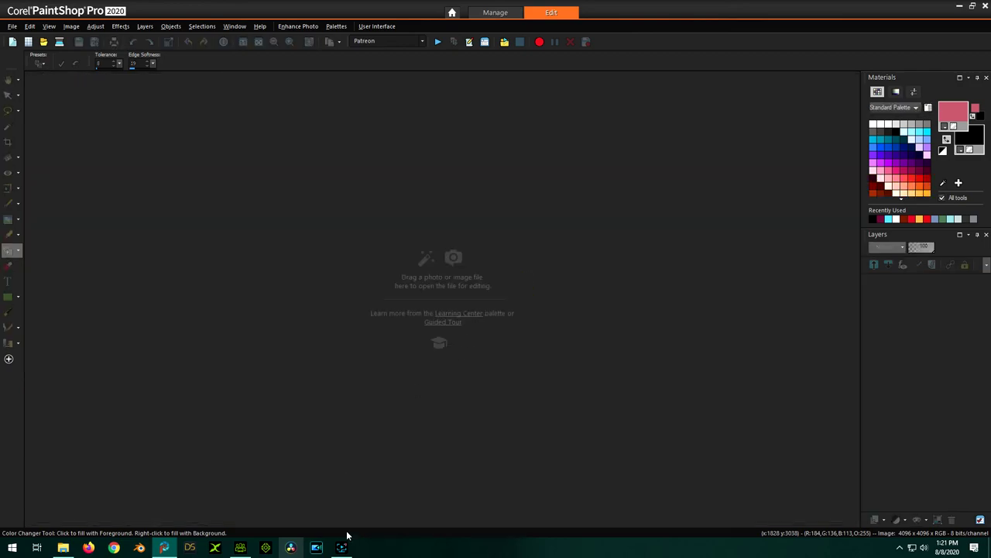
# Switch to Character Creator 3, undo the last change and reopen the head's Base Color texture in the external image editor.
pyautogui.click(240, 547)
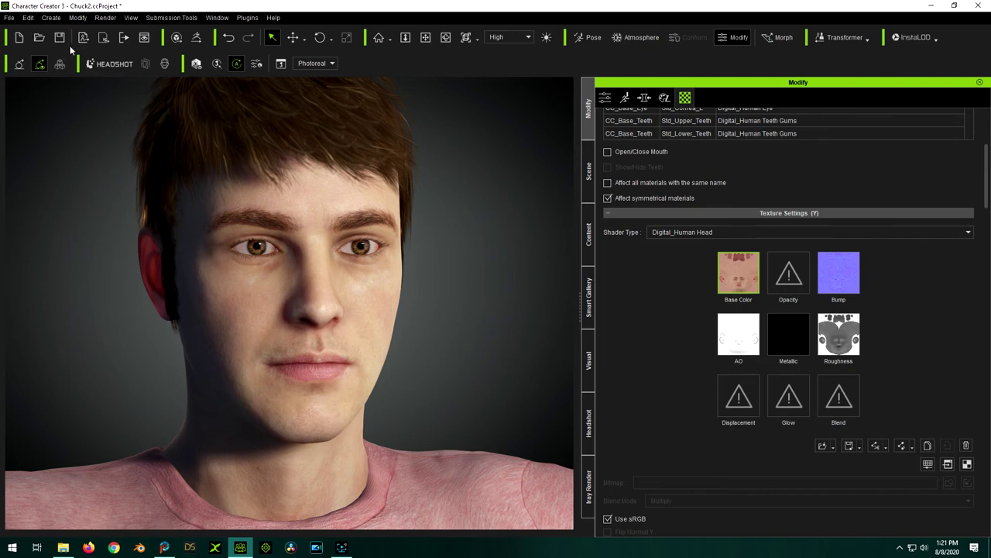
pyautogui.click(227, 40)
pyautogui.rightClick(743, 274)
pyautogui.click(784, 370)
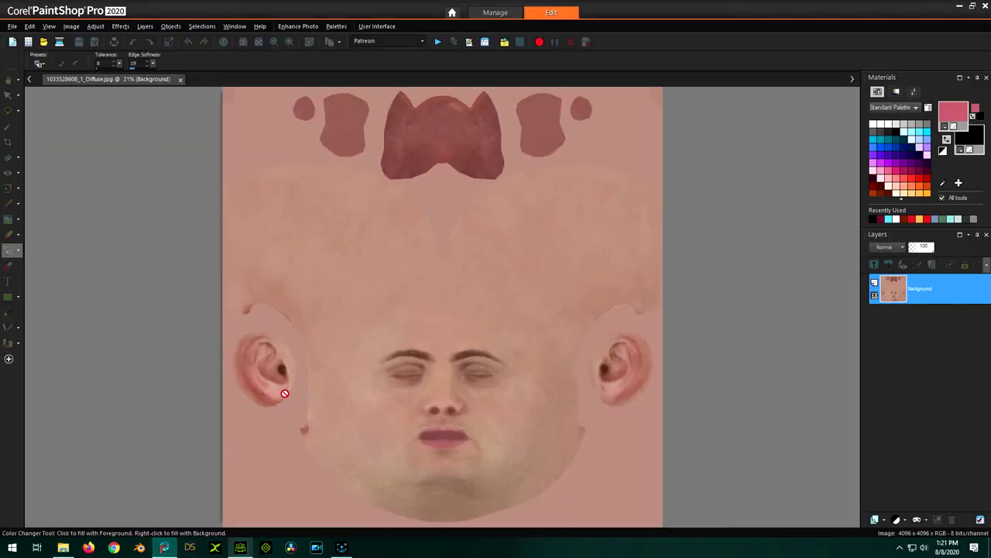
# Draw a freehand selection around the lips, leaving a margin of skin on all sides.
pyautogui.scroll(1, 471, 477)
pyautogui.scroll(3, 457, 469)
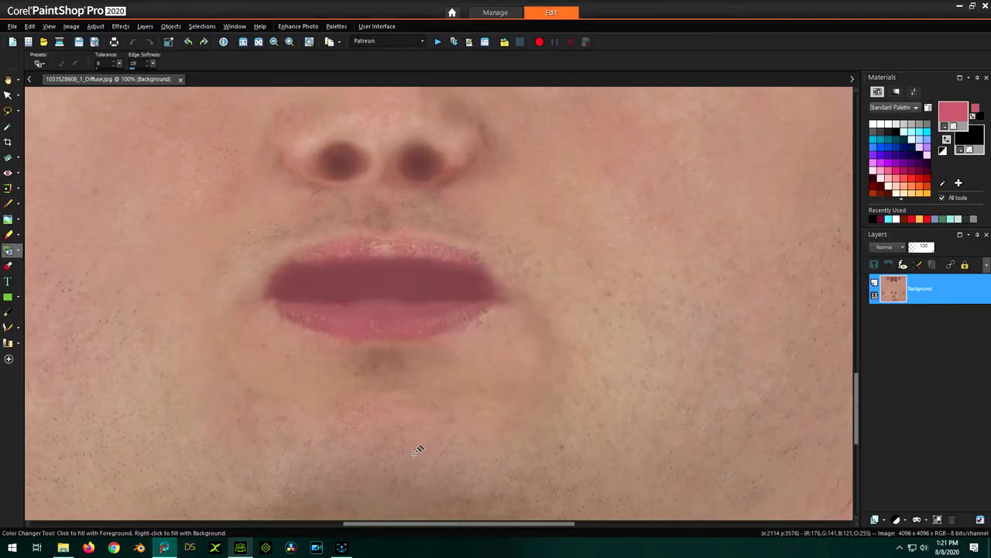
pyautogui.scroll(1, 368, 310)
pyautogui.scroll(2, 368, 302)
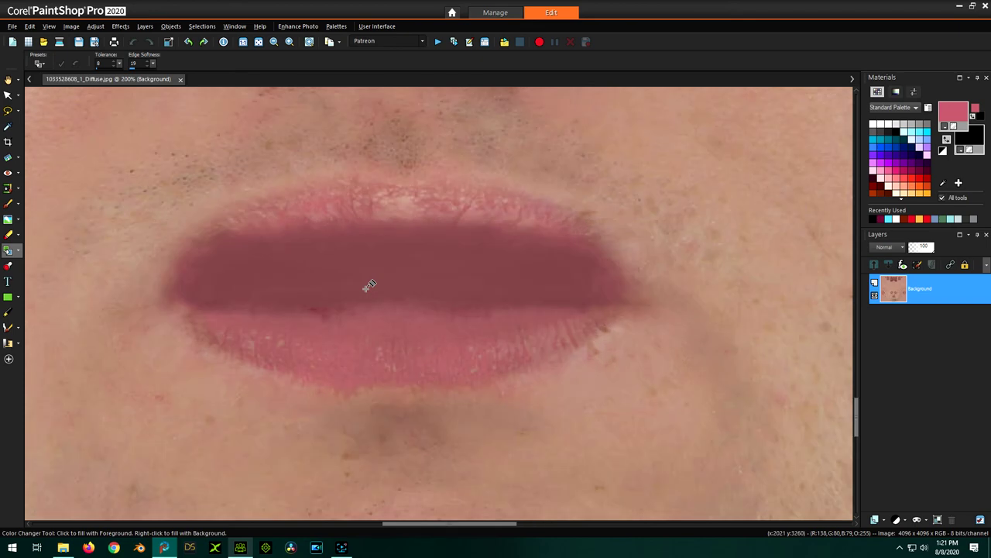
pyautogui.scroll(1, 369, 285)
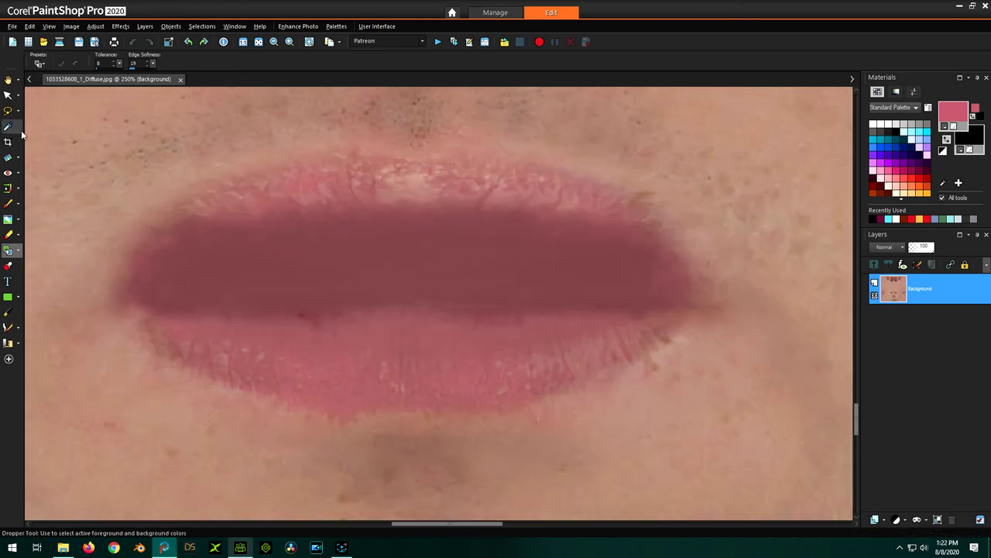
pyautogui.click(7, 111)
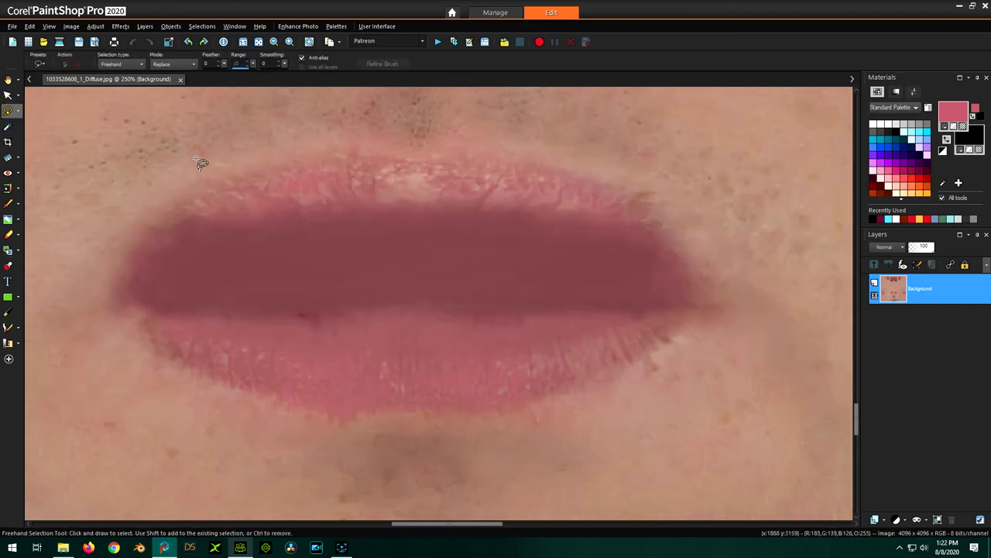
pyautogui.moveTo(196, 159); pyautogui.dragTo(133, 186)
pyautogui.moveTo(275, 442)
pyautogui.mouseDown()
pyautogui.moveTo(427, 453)
pyautogui.moveTo(504, 447)
pyautogui.mouseUp()
pyautogui.moveTo(703, 387); pyautogui.dragTo(761, 338)
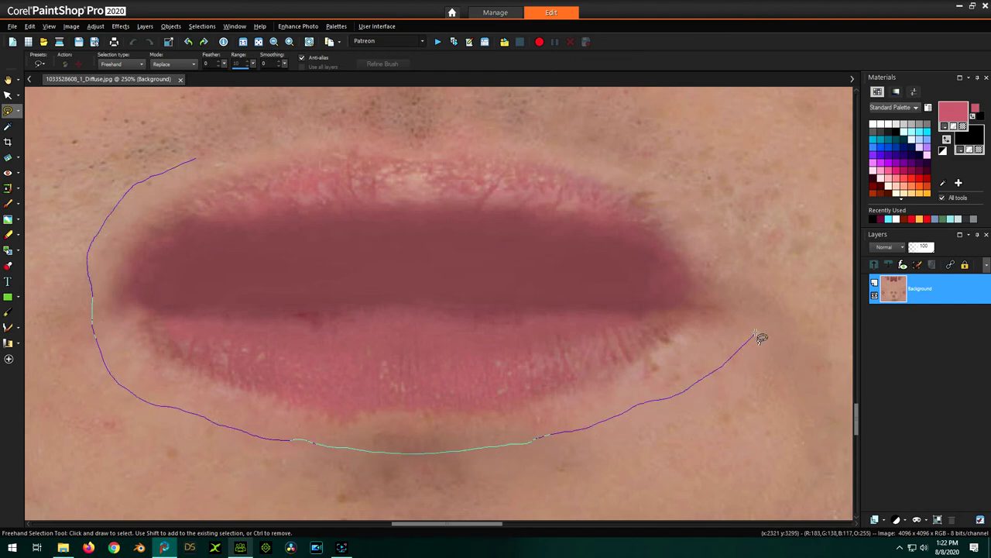
pyautogui.moveTo(657, 165)
pyautogui.mouseDown()
pyautogui.moveTo(520, 118)
pyautogui.moveTo(370, 131)
pyautogui.mouseUp()
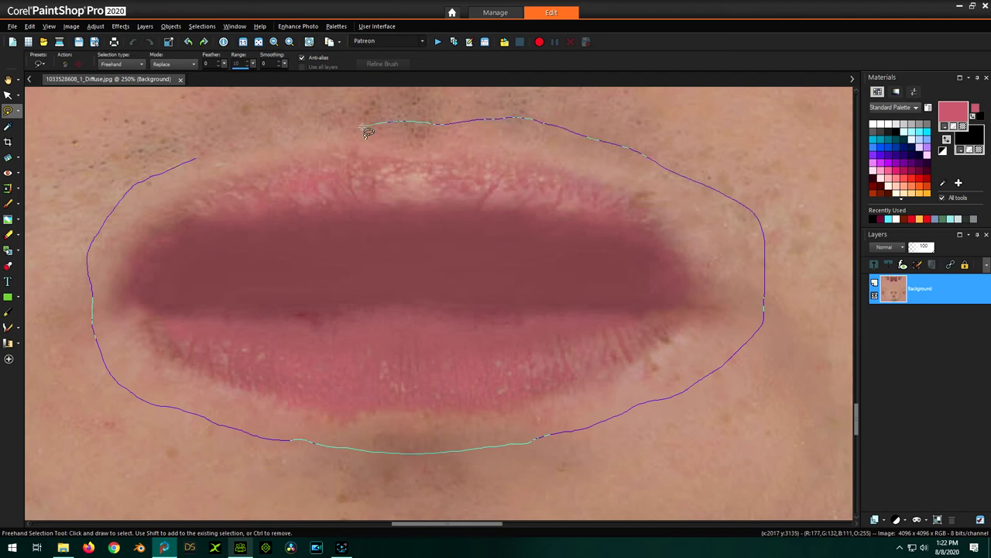
pyautogui.moveTo(186, 163); pyautogui.dragTo(187, 164)
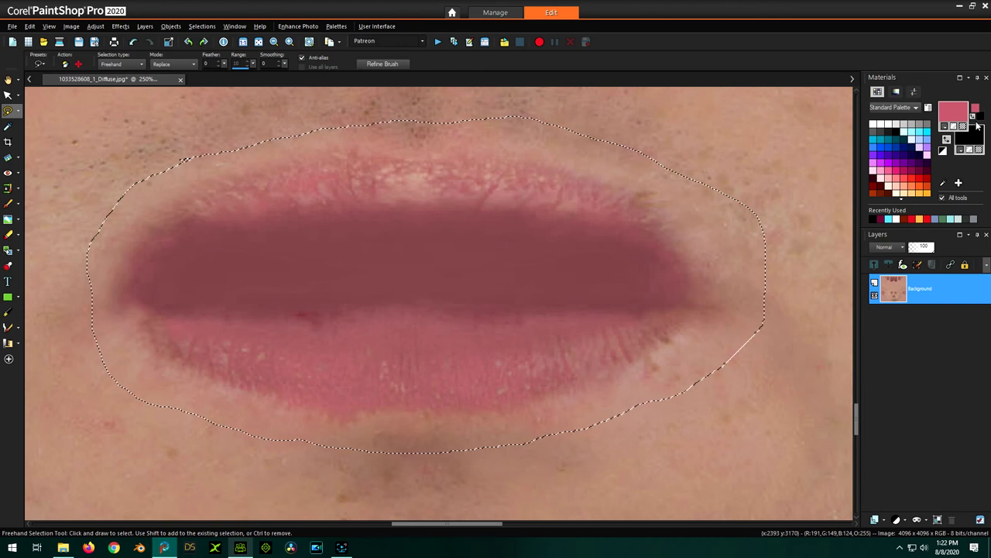
# Sample the dark color between the lips as the foreground color and raise its red value to 173.
pyautogui.click(942, 183)
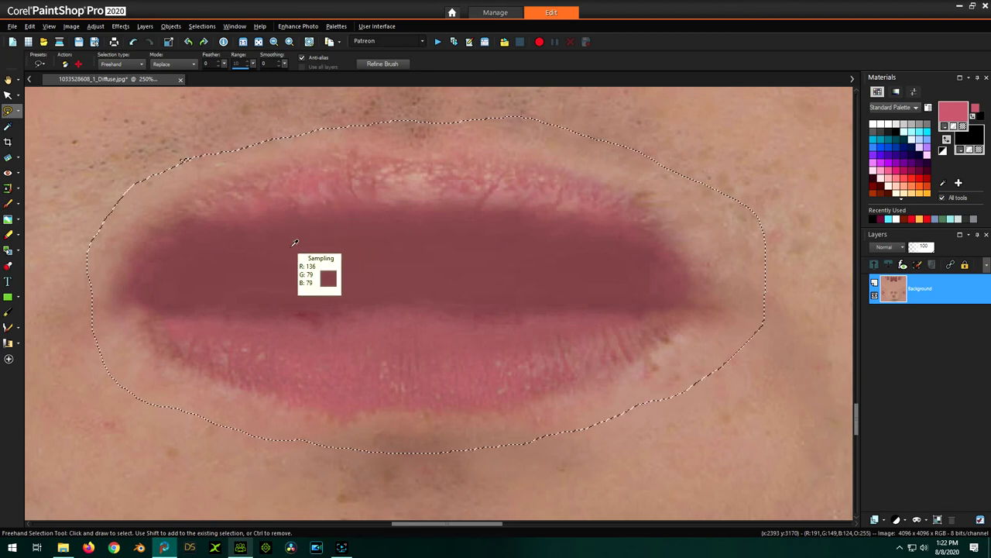
pyautogui.click(360, 236)
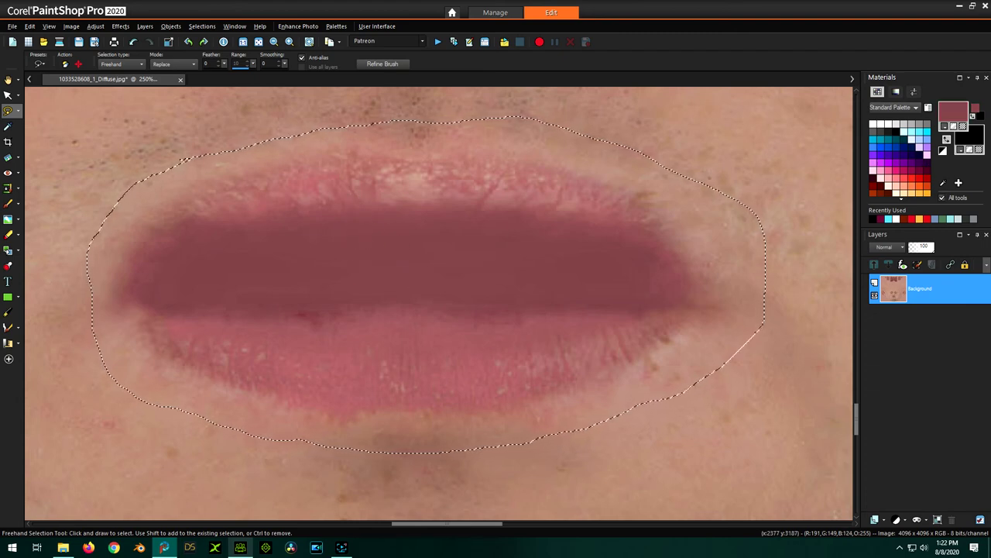
pyautogui.click(959, 108)
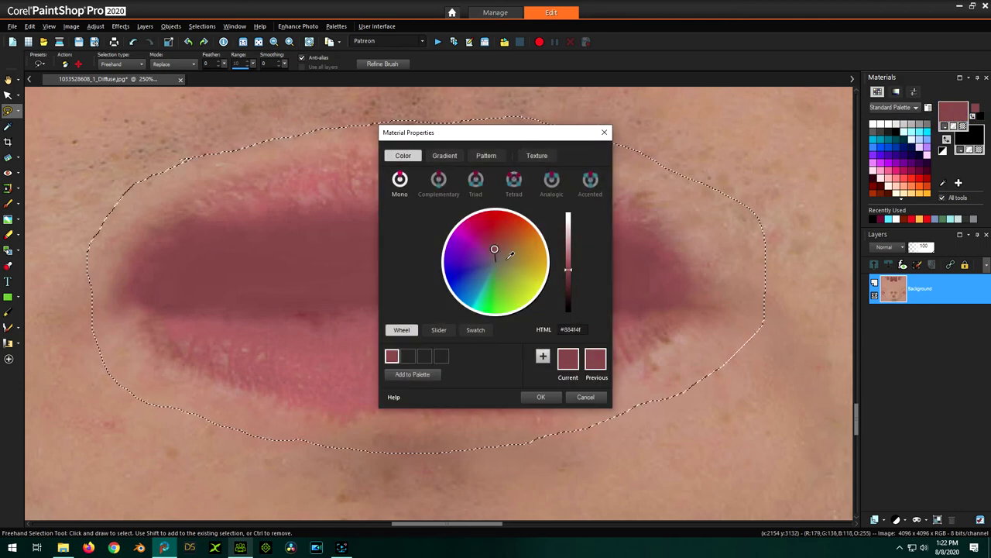
pyautogui.click(455, 156)
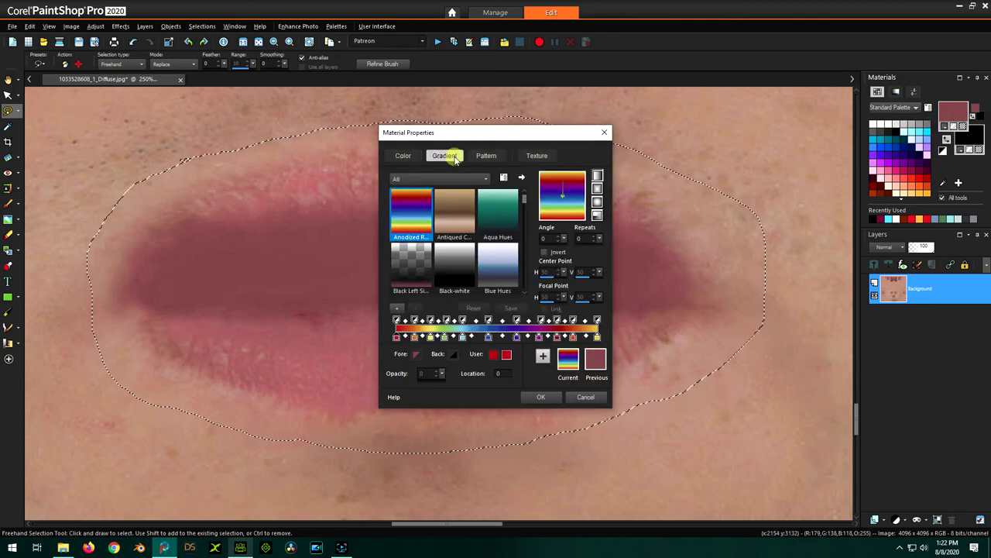
pyautogui.click(403, 156)
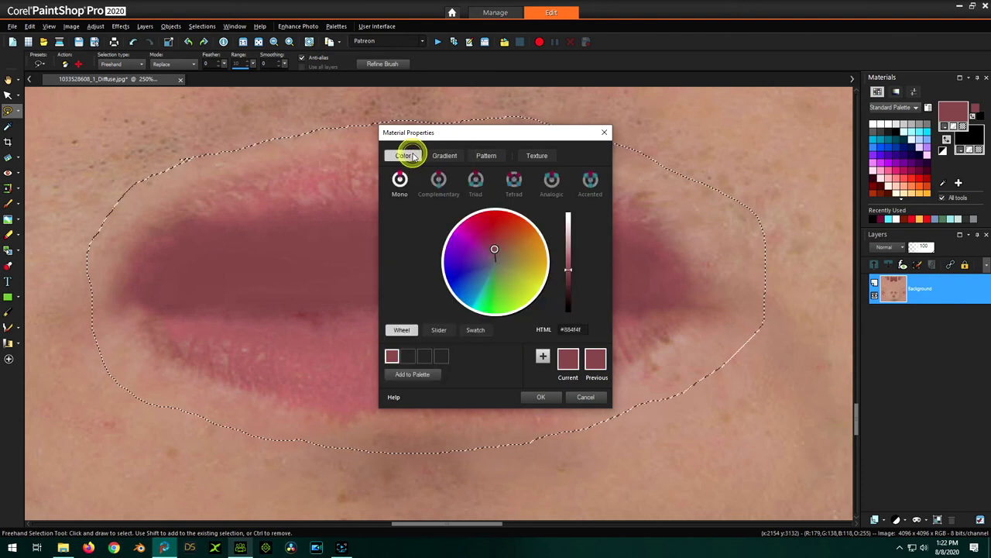
pyautogui.click(439, 330)
pyautogui.moveTo(536, 137); pyautogui.dragTo(772, 130)
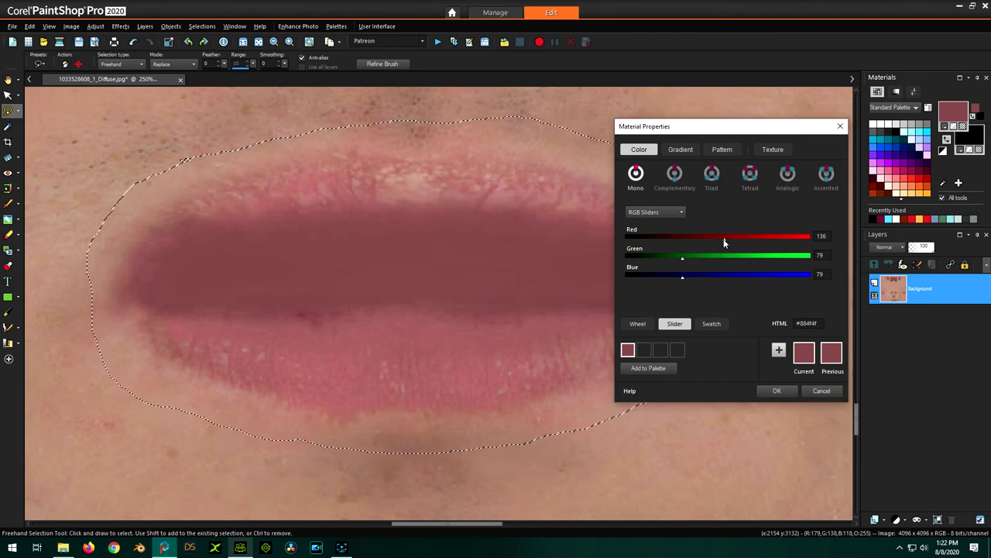
pyautogui.moveTo(723, 238); pyautogui.dragTo(751, 240)
pyautogui.click(777, 388)
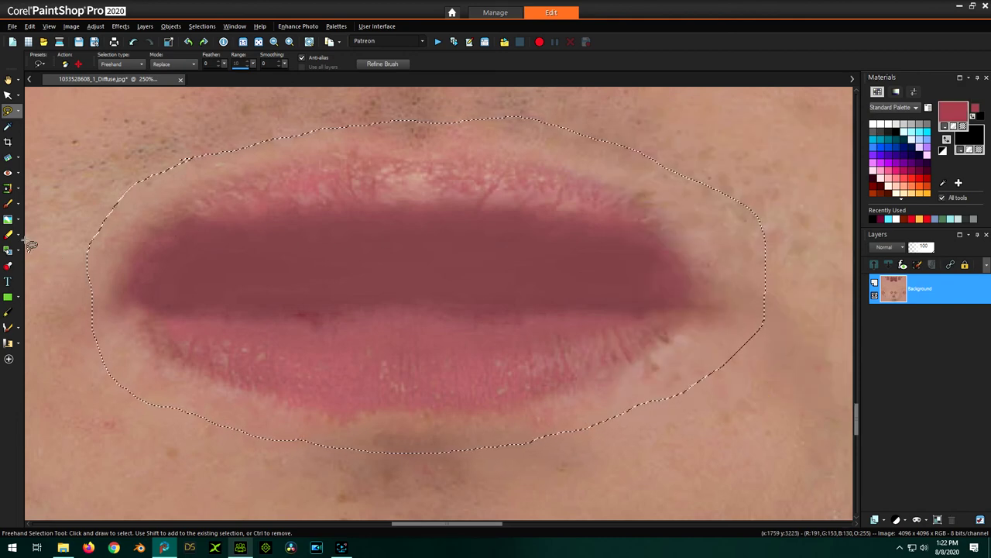
# Recolor the selected lips with the Color Changer tool, save the texture and switch to Character Creator 3 to check it.
pyautogui.click(8, 250)
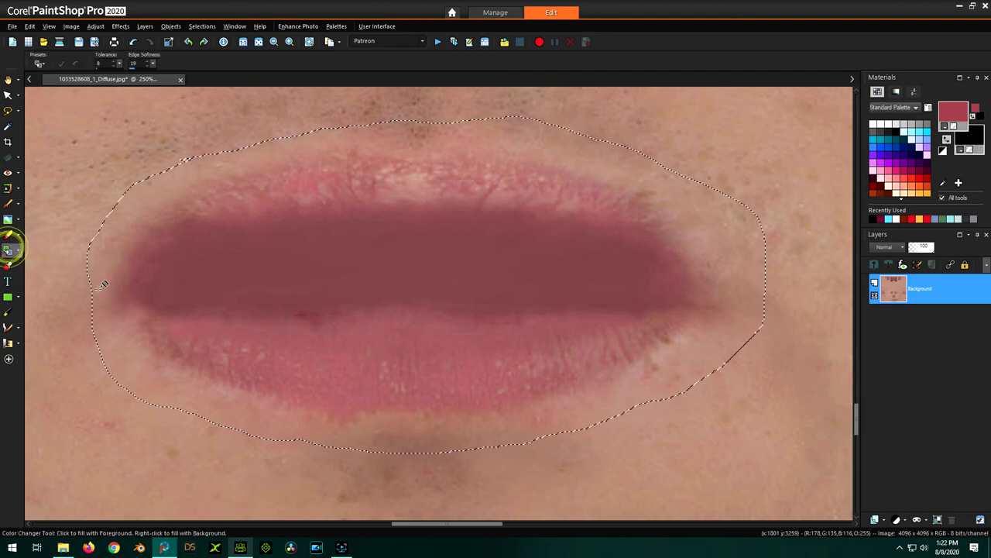
pyautogui.click(434, 267)
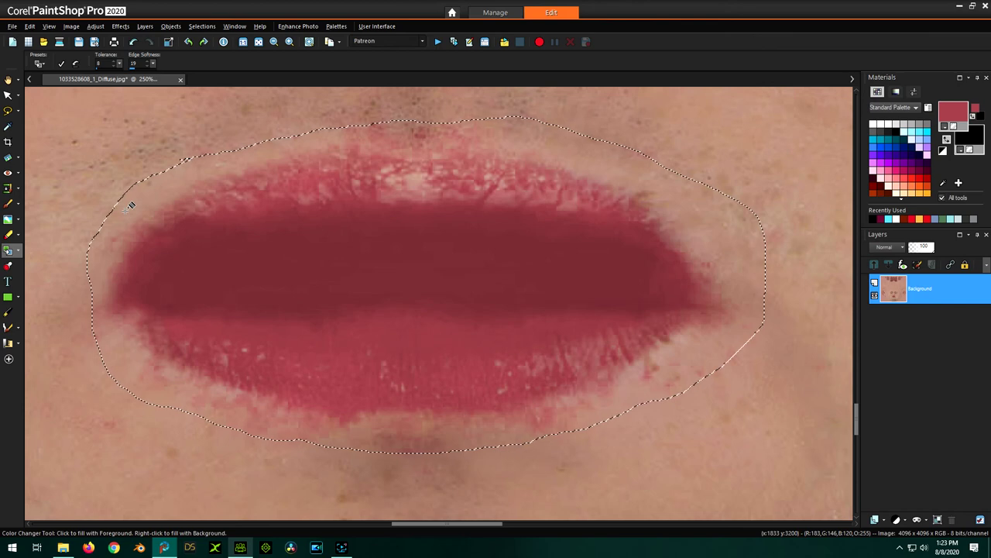
pyautogui.click(79, 42)
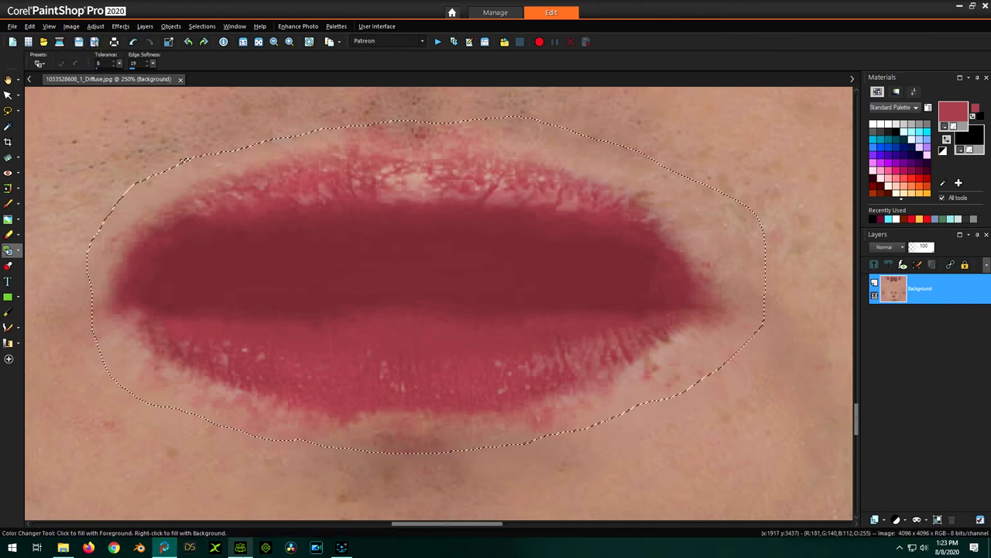
pyautogui.click(240, 549)
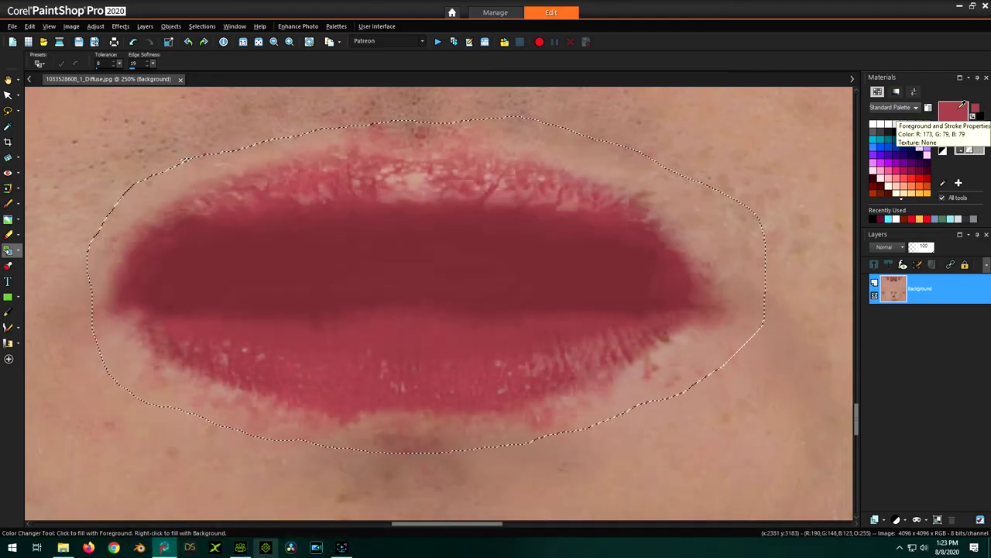
# Undo the last lip recolor, resample the dark color between the lips as the foreground color and set its red value to 149.
pyautogui.click(132, 42)
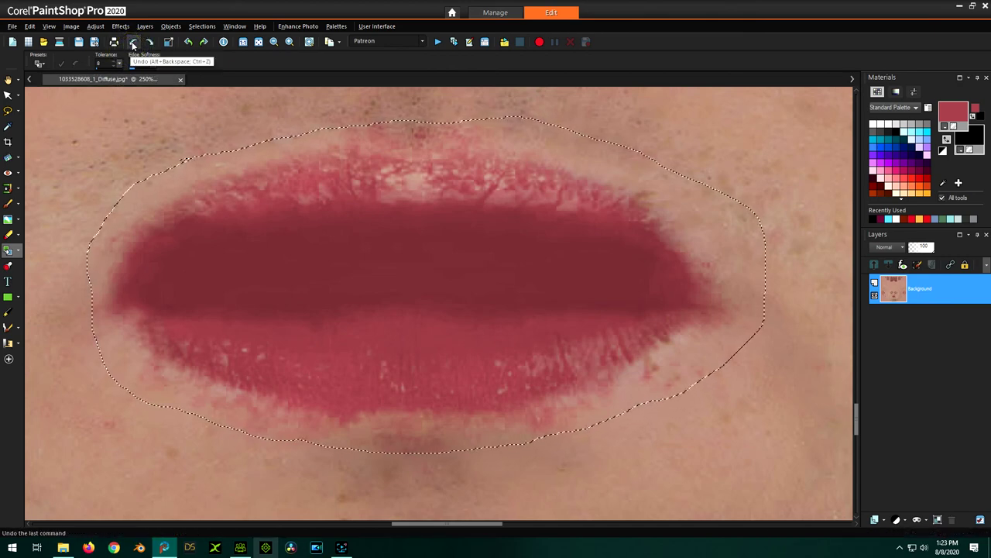
pyautogui.click(133, 42)
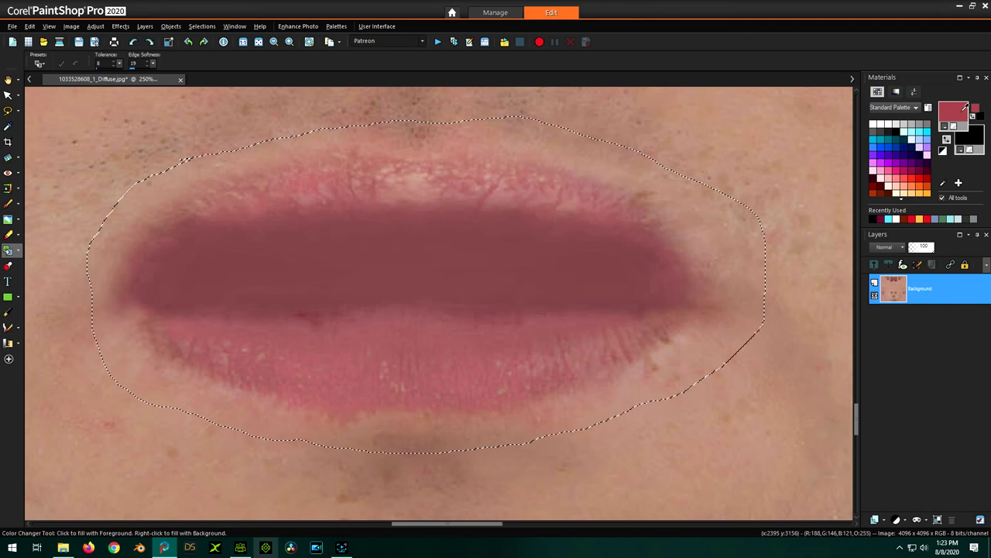
pyautogui.click(943, 183)
pyautogui.click(436, 256)
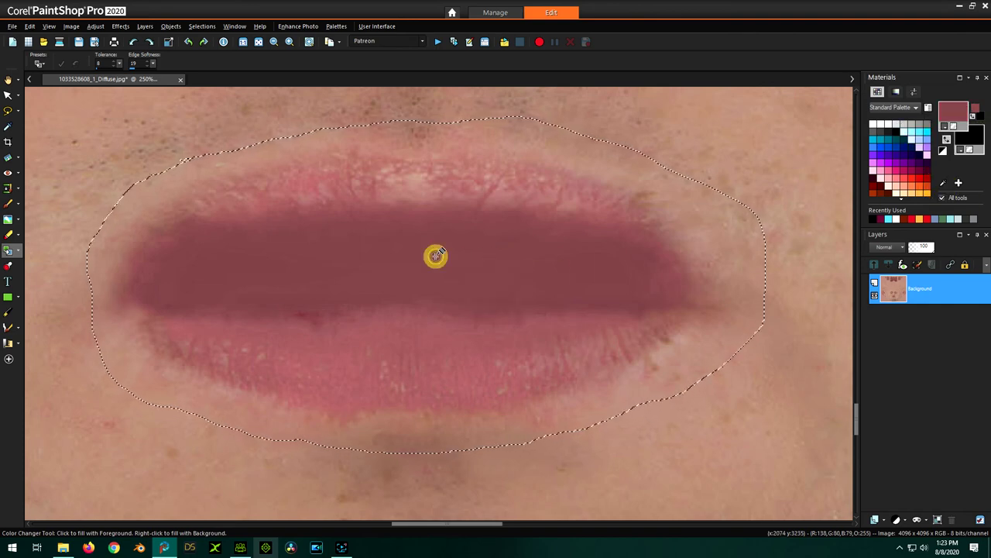
pyautogui.click(953, 111)
pyautogui.moveTo(489, 245); pyautogui.dragTo(498, 246)
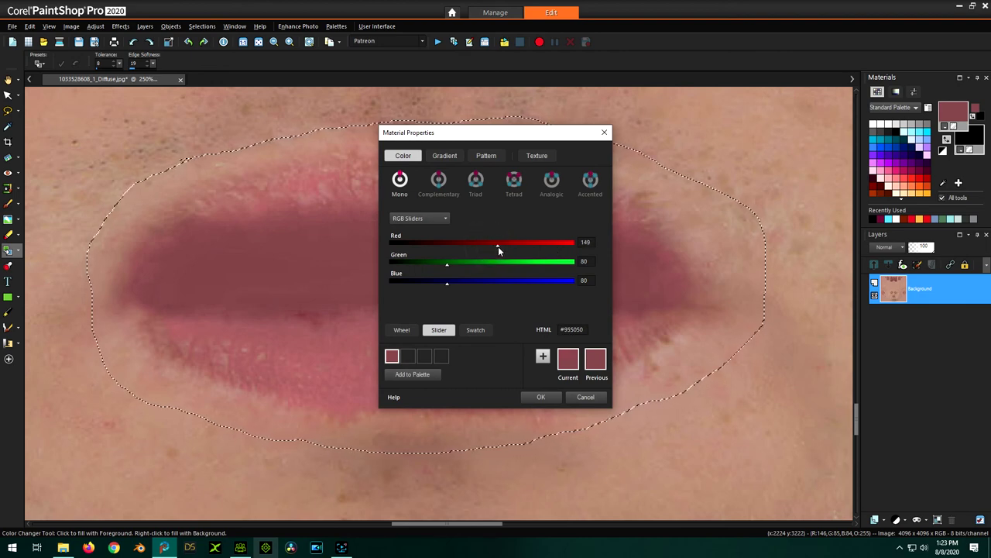
pyautogui.click(543, 396)
# Recolor the selected lips with the Color Changer tool, save the texture and switch to Character Creator 3.
pyautogui.click(408, 270)
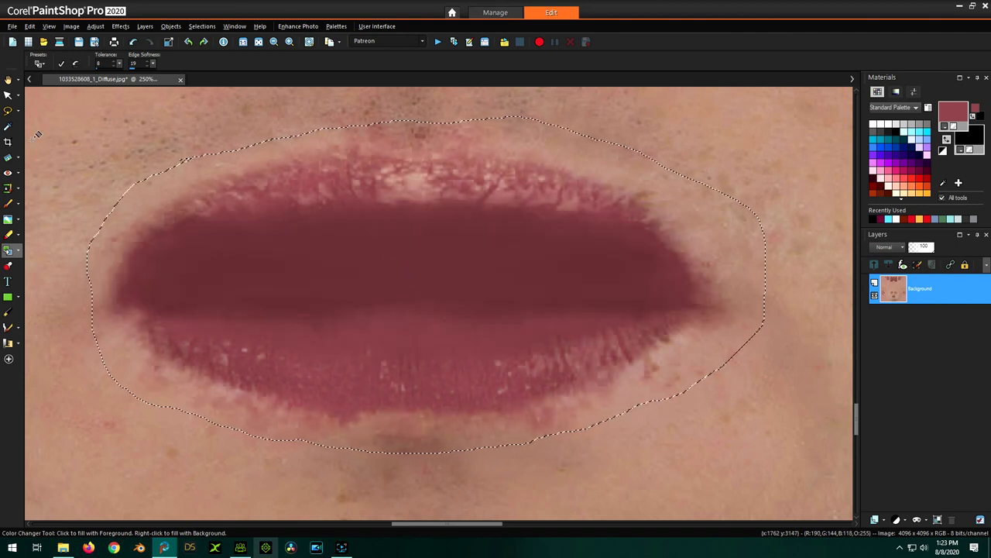
pyautogui.click(78, 42)
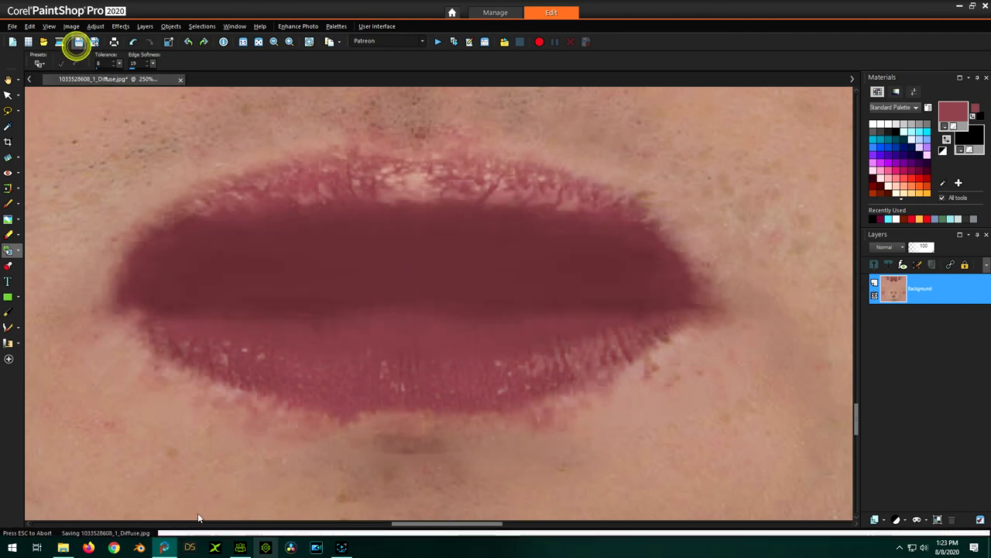
pyautogui.click(164, 547)
pyautogui.click(164, 547)
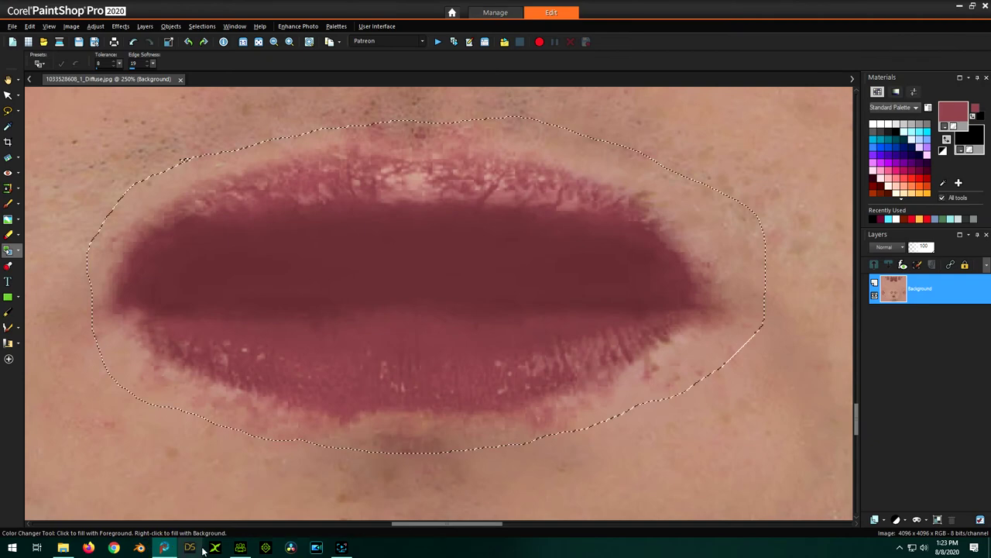
pyautogui.click(240, 547)
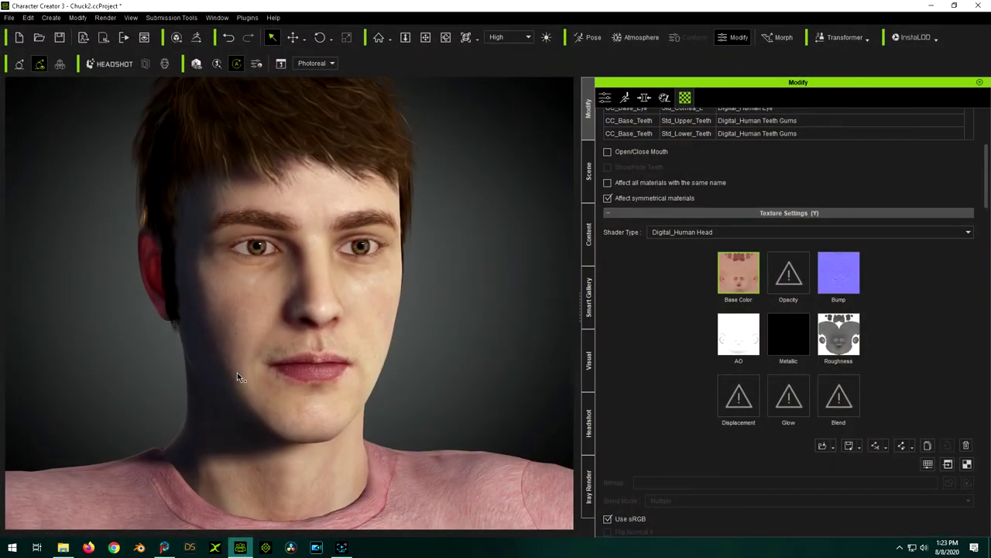
# Examine the new lip color on the character's face from close up and from farther away.
pyautogui.scroll(-6, 237, 264)
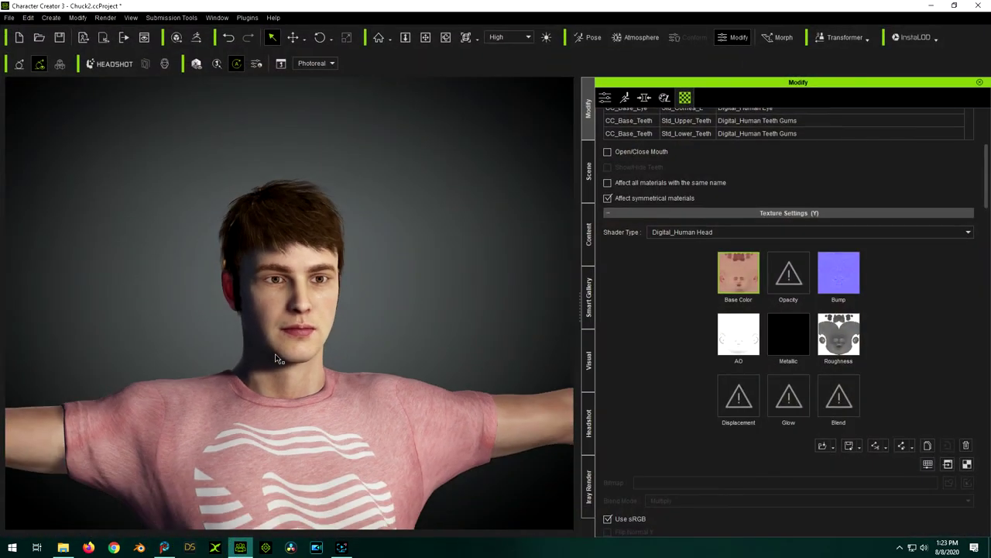
pyautogui.scroll(5, 325, 427)
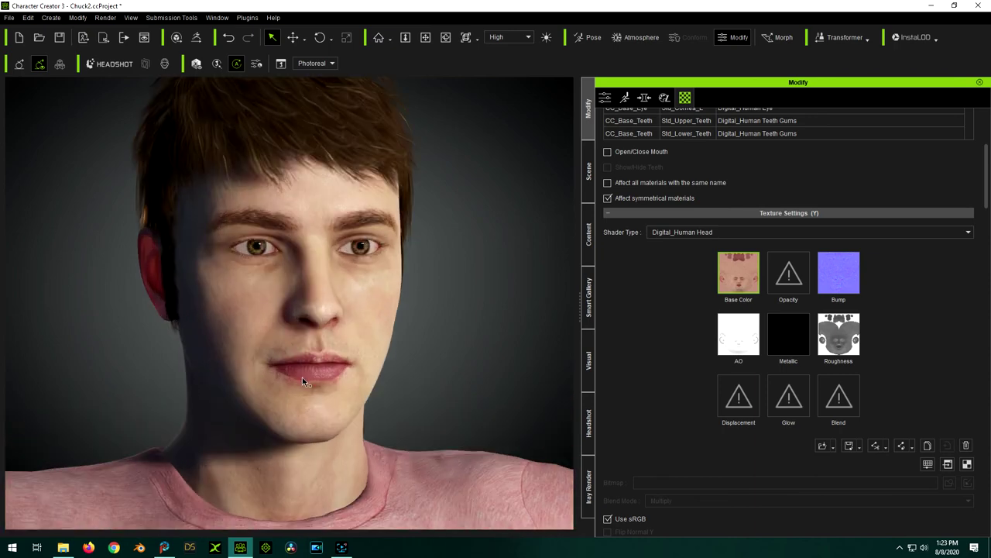
pyautogui.scroll(-2, 306, 380)
pyautogui.scroll(4, 326, 336)
pyautogui.scroll(-6, 325, 337)
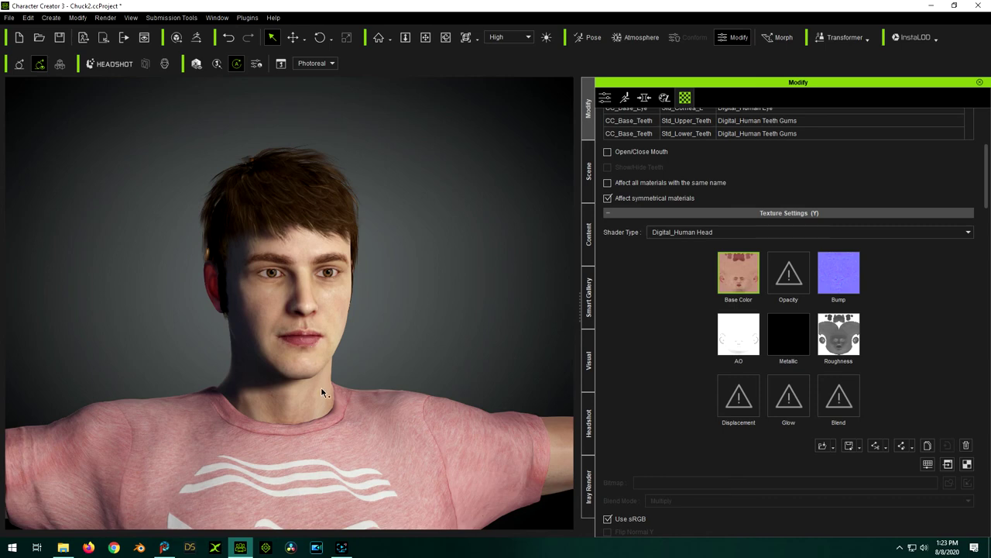
pyautogui.scroll(2, 321, 390)
pyautogui.scroll(2, 320, 387)
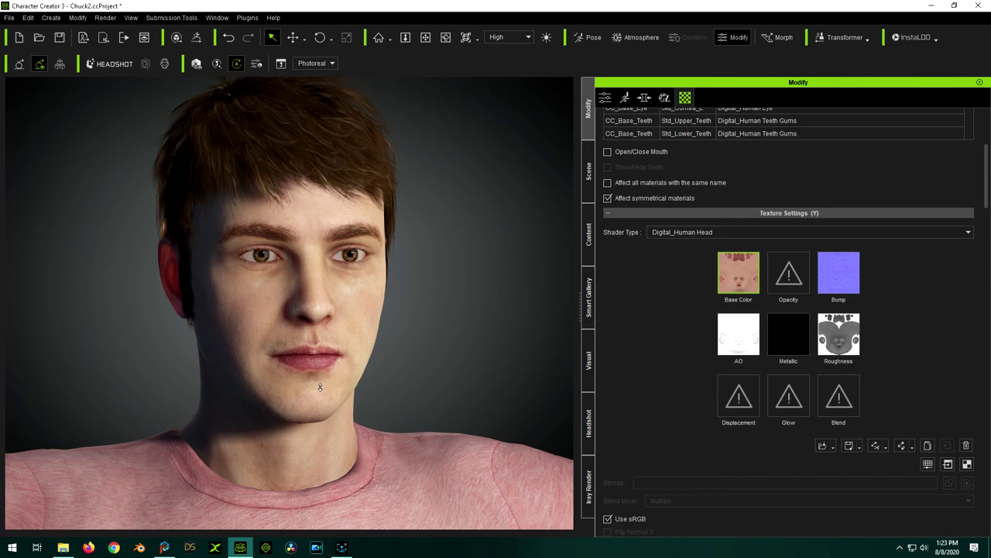
pyautogui.scroll(-2, 306, 361)
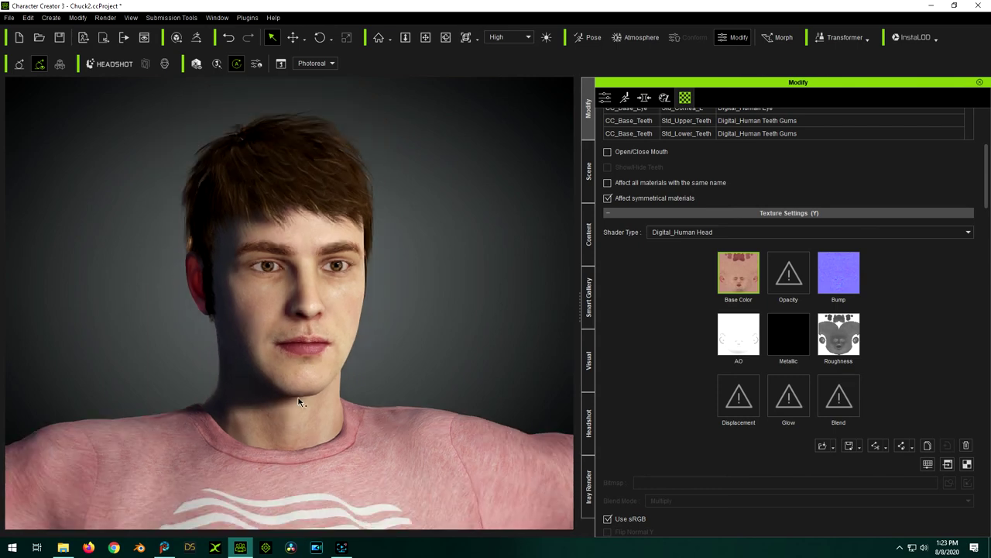
# Save the character project, close PaintShop Pro along with its upgrade offer and return to Character Creator 3.
pyautogui.click(59, 38)
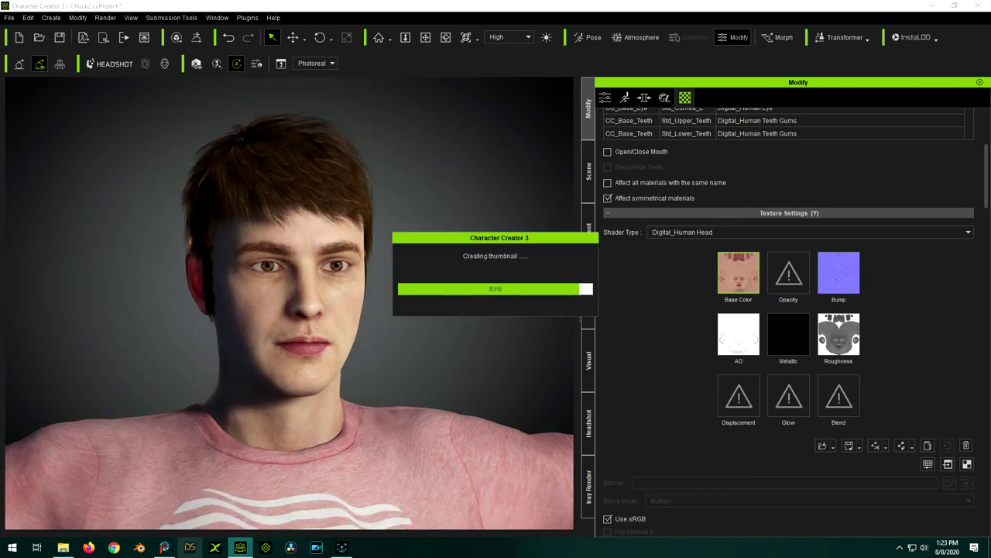
pyautogui.click(166, 548)
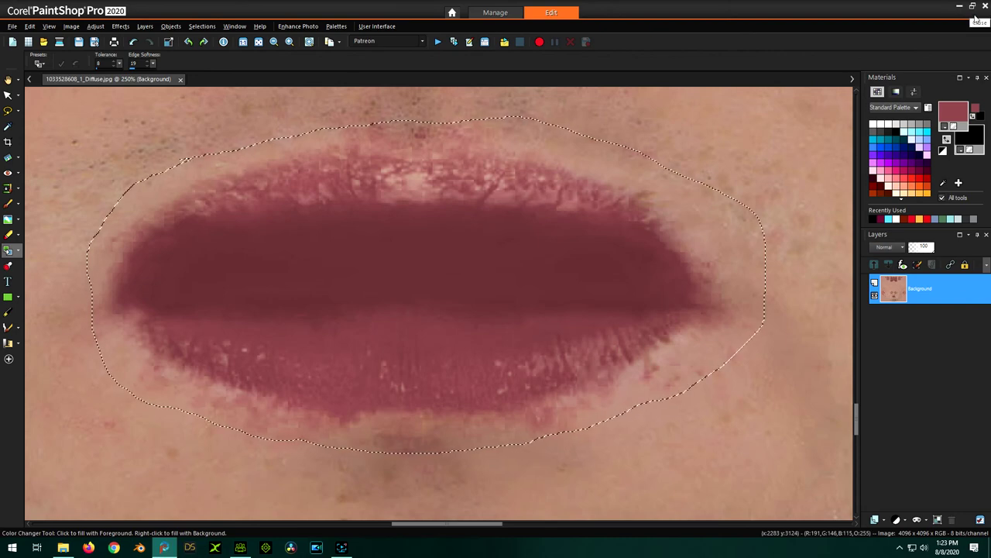
pyautogui.click(987, 6)
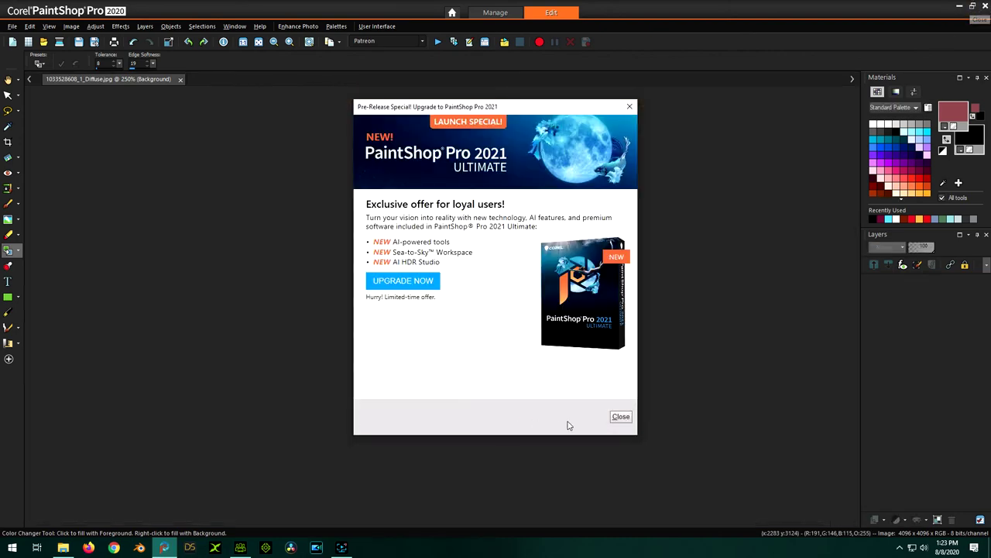
pyautogui.click(618, 413)
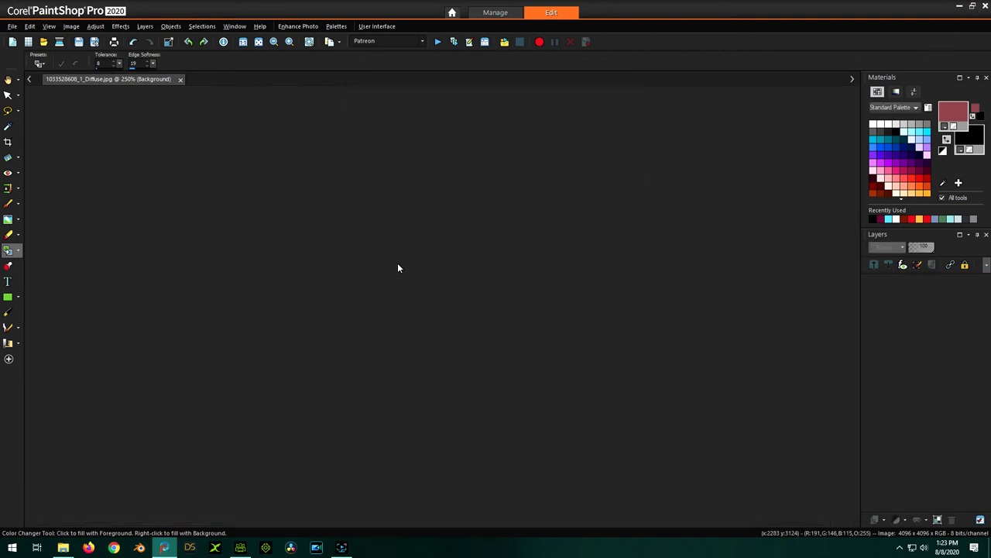
pyautogui.click(241, 548)
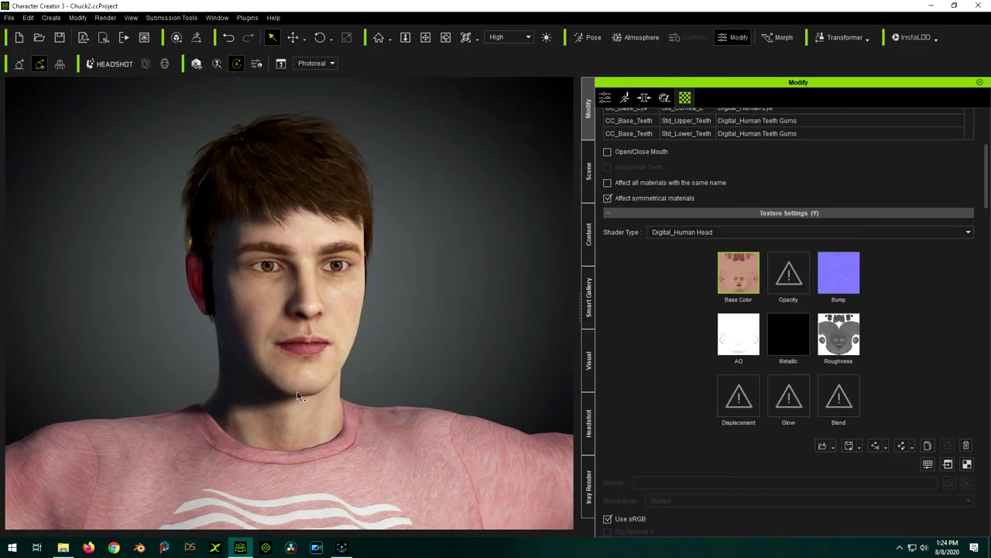
# Inspect the recolored lips again in close-up, then check how they look with the upper body in view.
pyautogui.scroll(5, 299, 395)
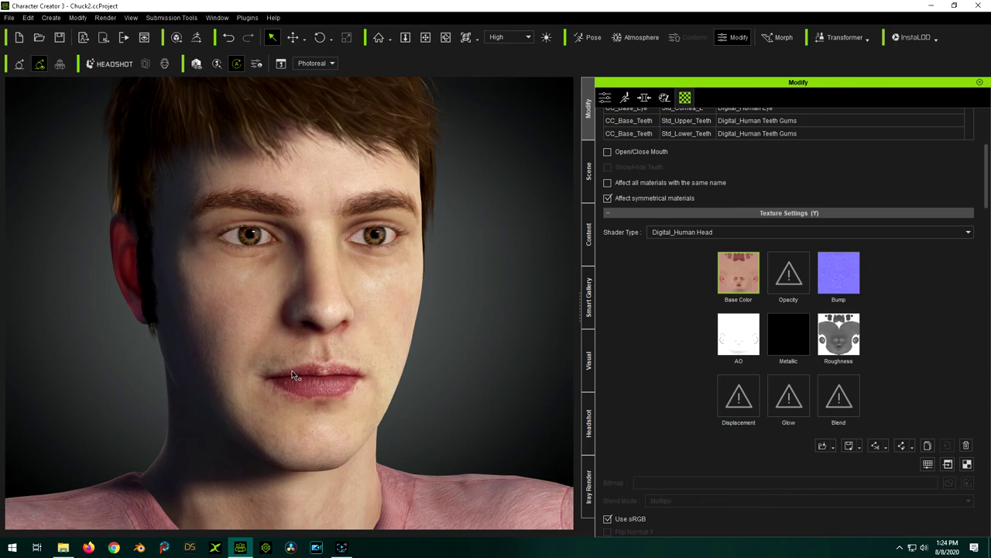
pyautogui.scroll(-2, 293, 375)
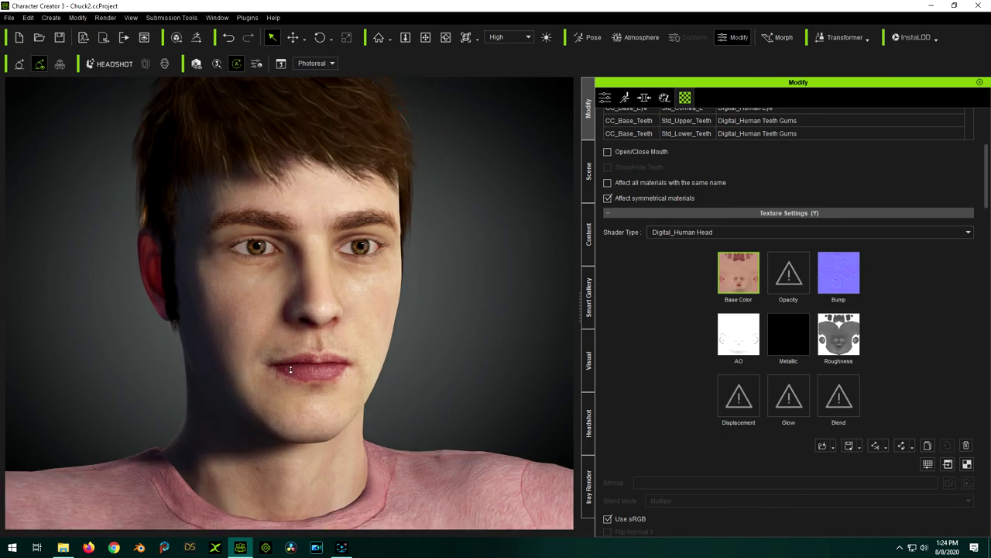
pyautogui.scroll(-2, 291, 369)
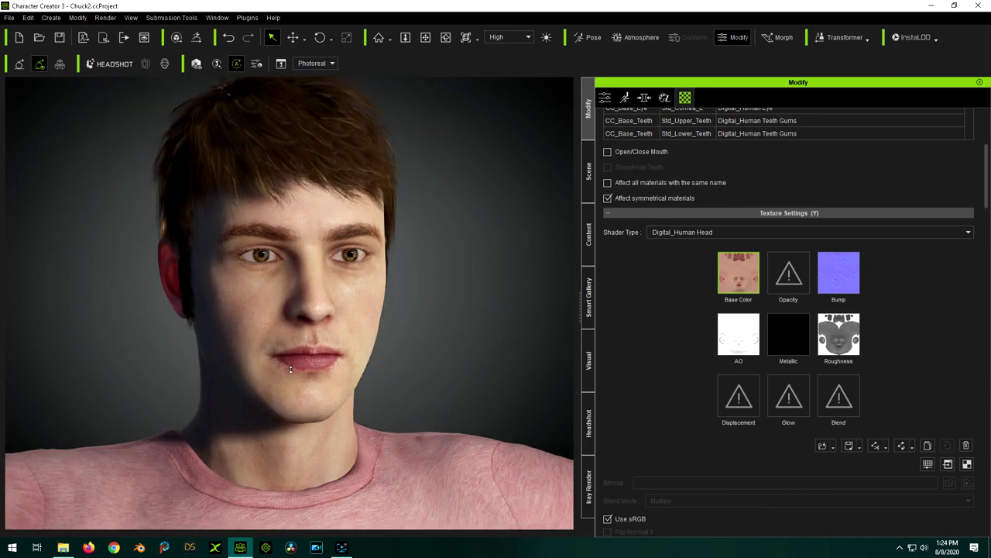
pyautogui.scroll(-2, 293, 345)
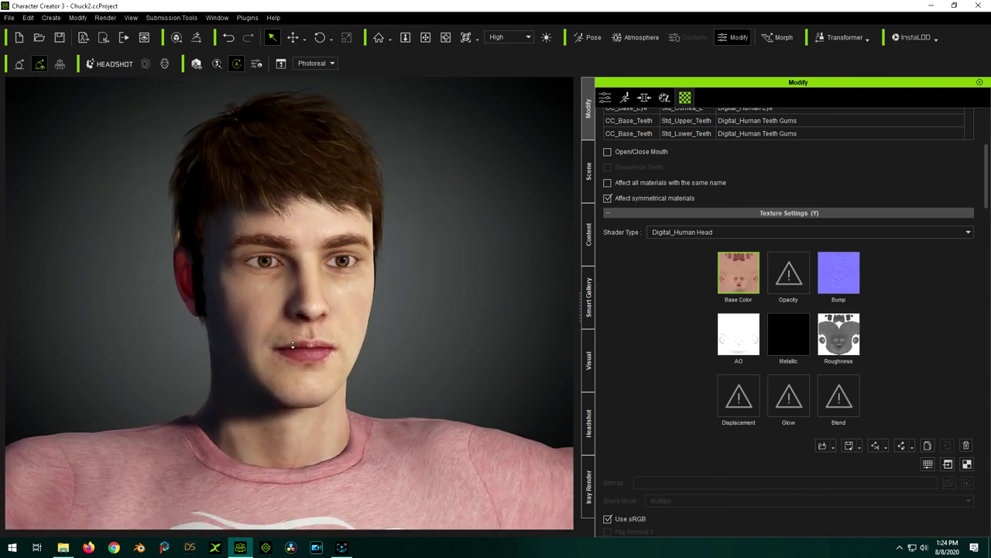
pyautogui.scroll(-2, 289, 339)
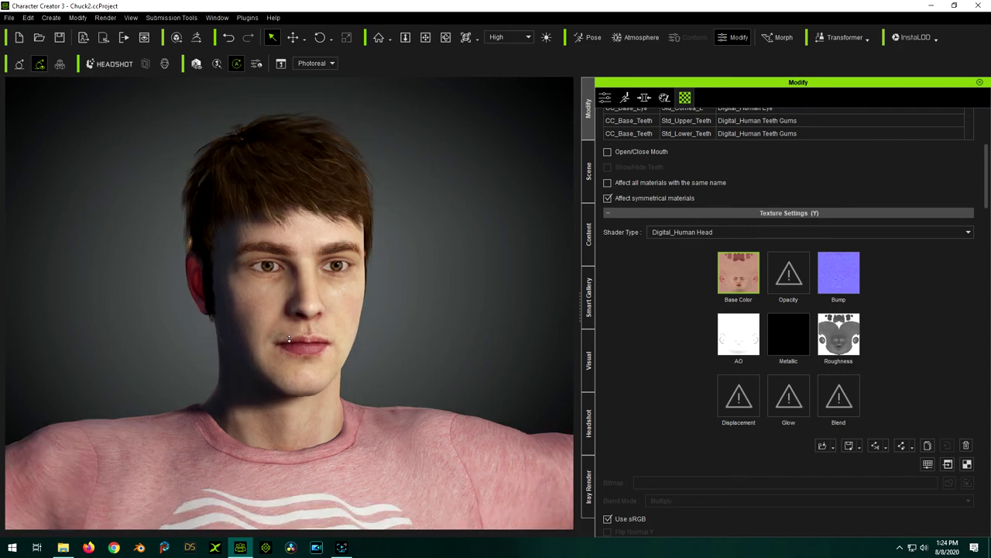
pyautogui.scroll(-2, 298, 331)
pyautogui.scroll(-2, 353, 337)
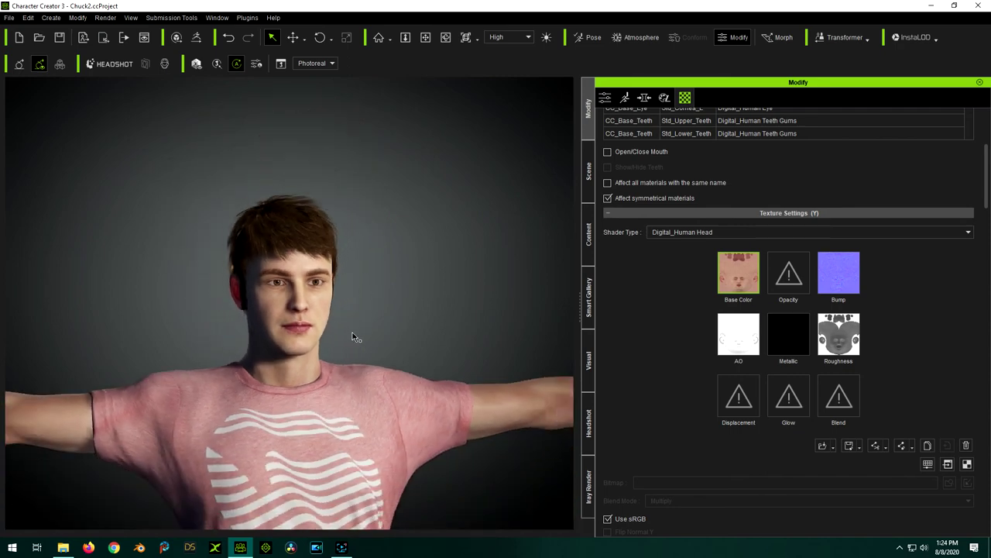
pyautogui.scroll(-3, 393, 312)
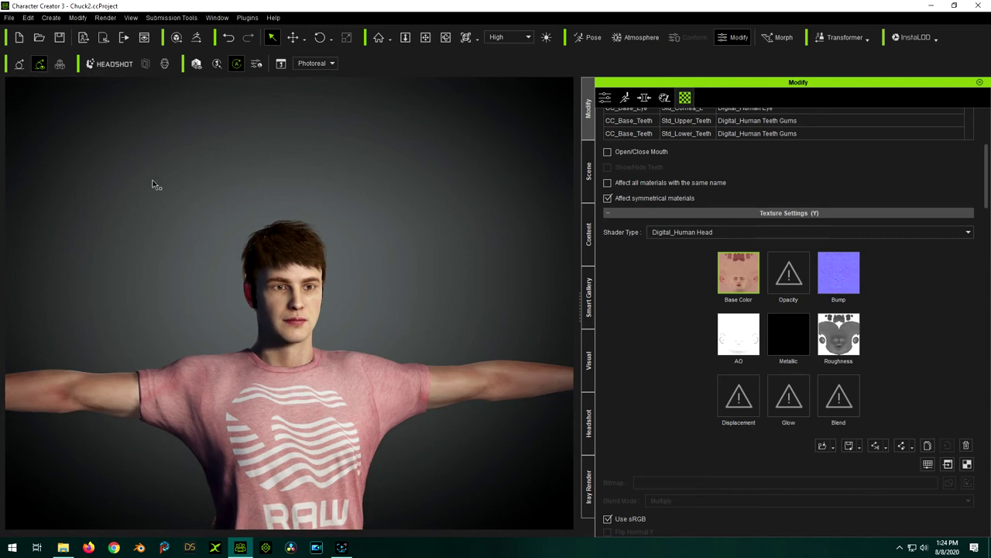
# Frame the character's torso and select the T-shirt to bring up its material and texture settings.
pyautogui.click(426, 38)
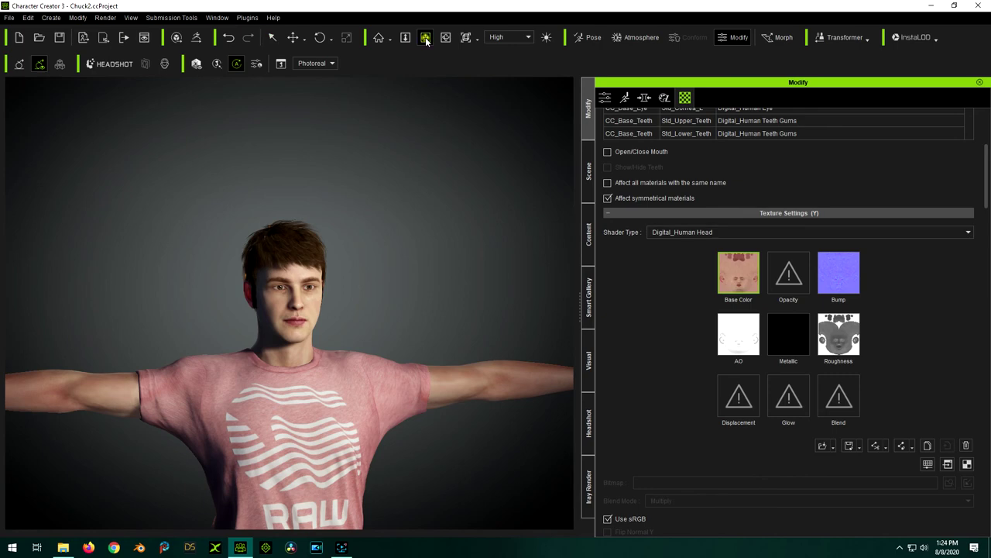
pyautogui.moveTo(346, 375); pyautogui.dragTo(371, 254)
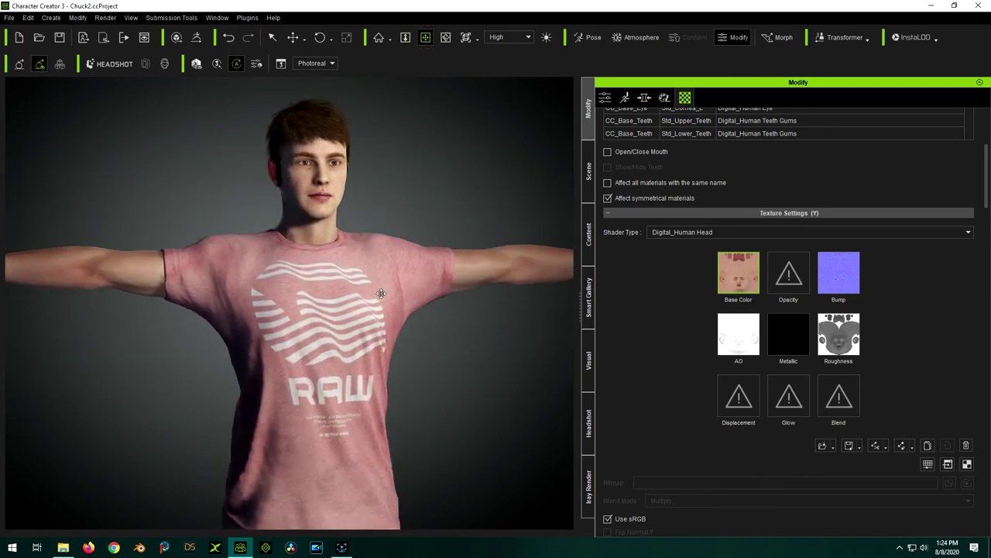
pyautogui.click(272, 37)
pyautogui.click(388, 276)
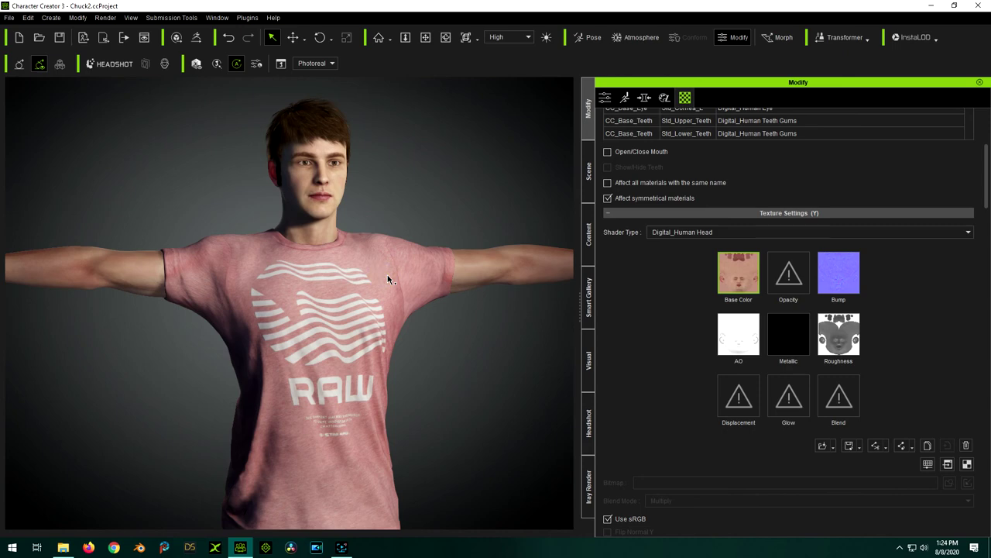
pyautogui.click(389, 279)
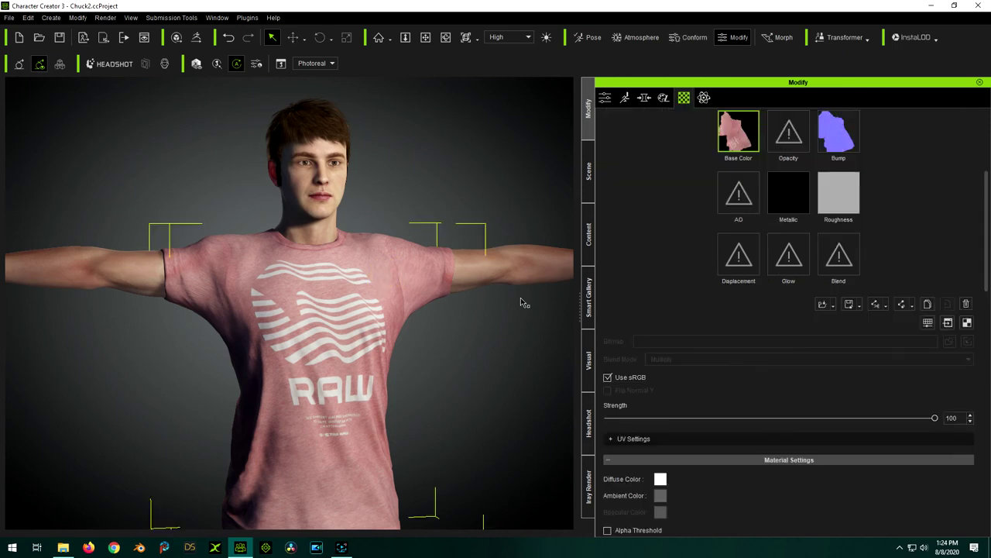
pyautogui.moveTo(986, 232); pyautogui.dragTo(986, 177)
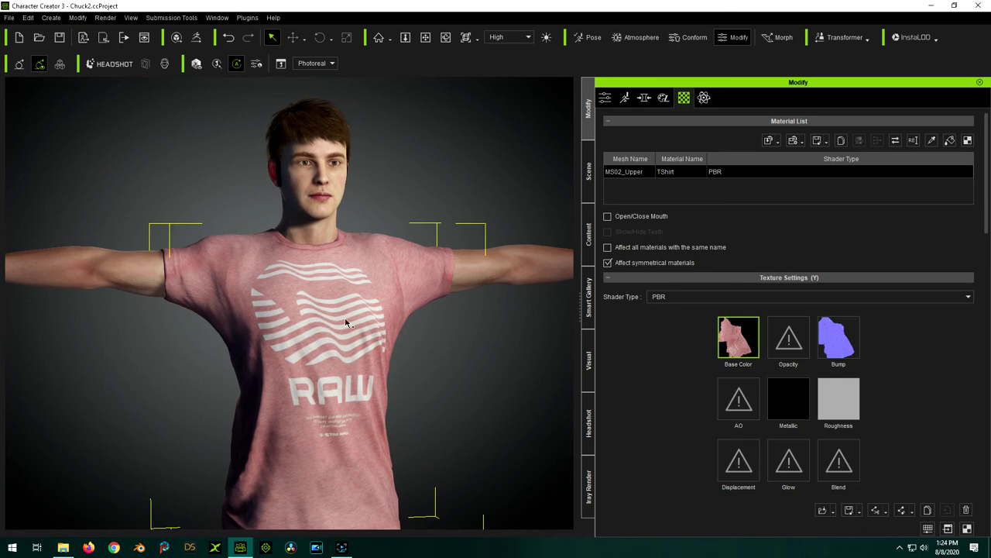
# Open Adjust Color for the T-shirt's base color texture, set Hue to -77 and lower Brightness to -25.
pyautogui.rightClick(739, 344)
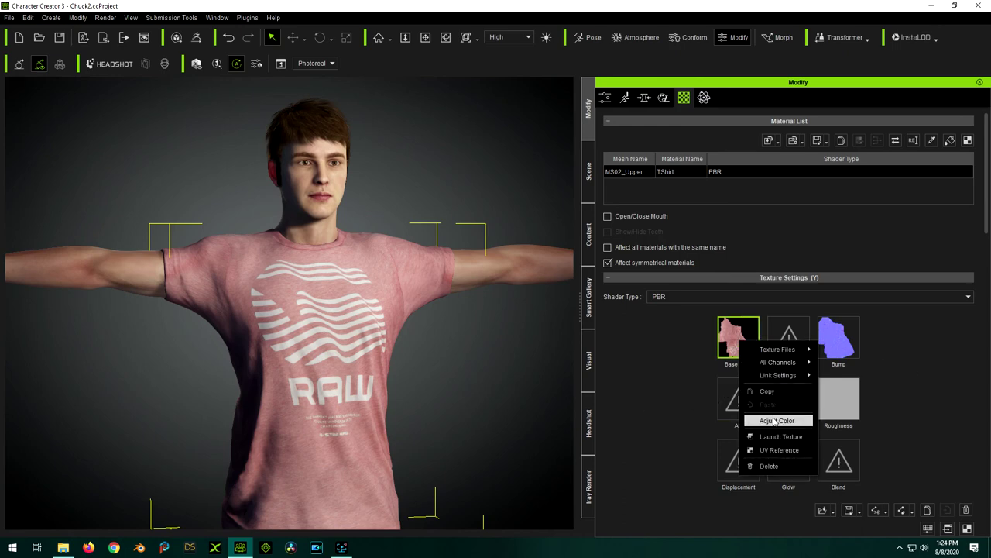
pyautogui.click(775, 420)
pyautogui.moveTo(477, 324); pyautogui.dragTo(512, 324)
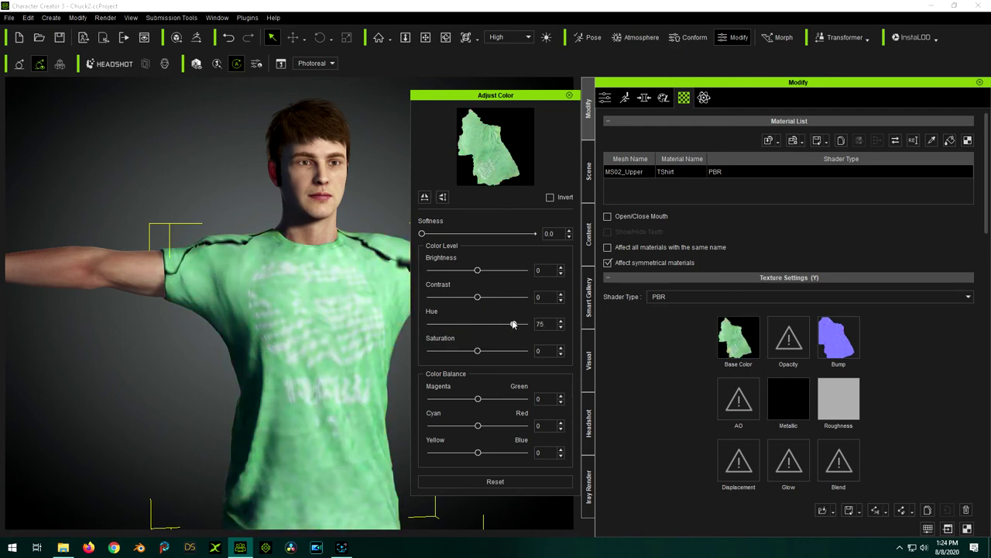
pyautogui.moveTo(526, 325); pyautogui.dragTo(441, 329)
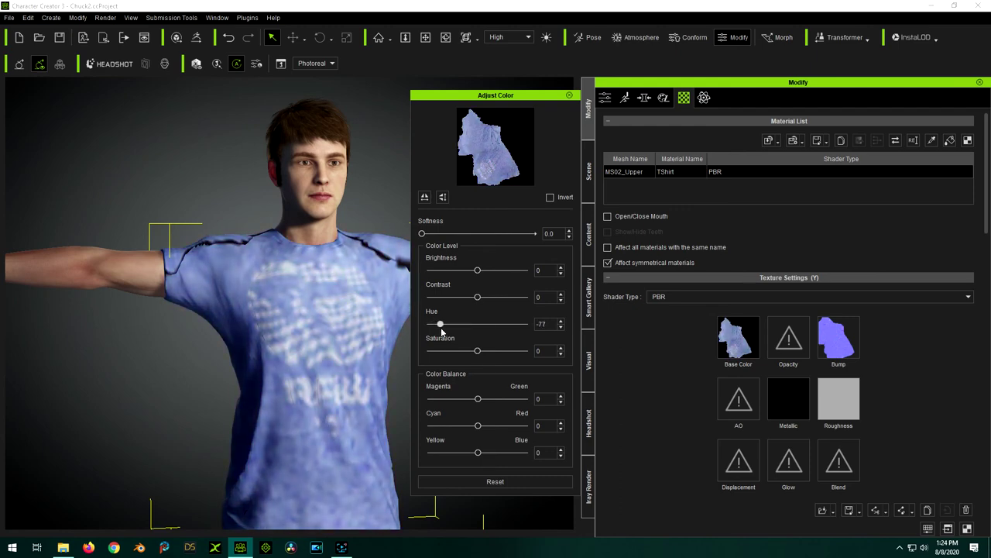
pyautogui.moveTo(440, 327); pyautogui.dragTo(442, 330)
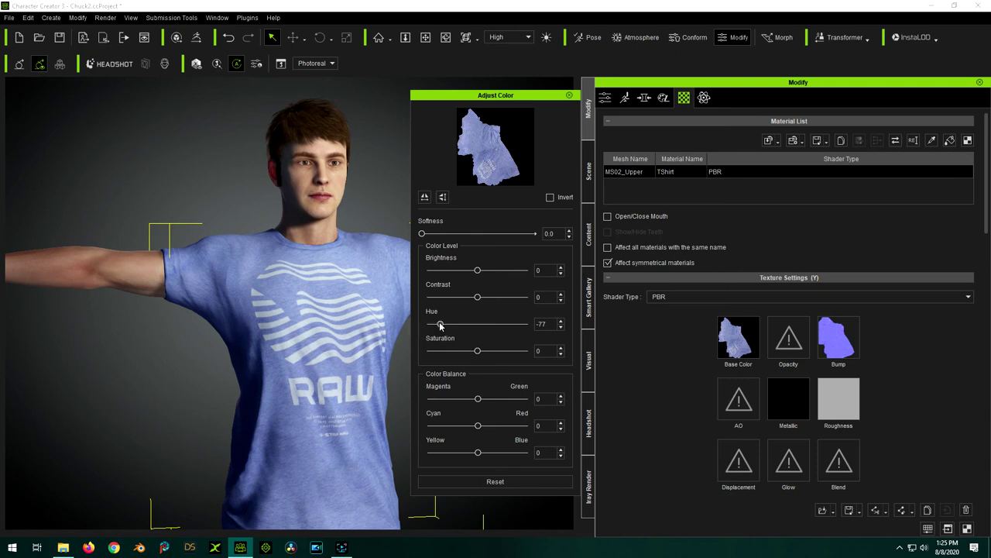
pyautogui.moveTo(477, 270); pyautogui.dragTo(476, 274)
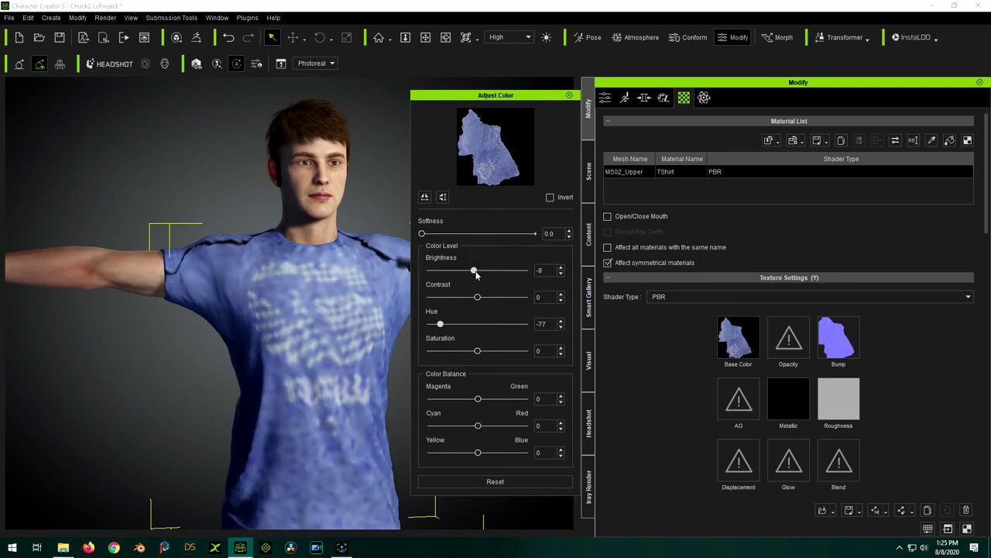
pyautogui.moveTo(477, 275); pyautogui.dragTo(468, 276)
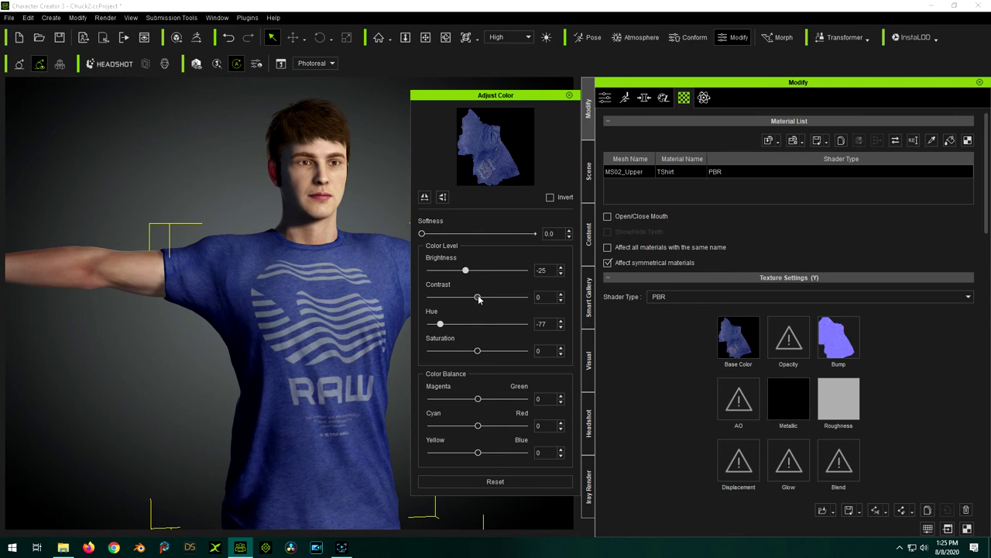
# Try a contrast of 23 on the T-shirt's base color and return it to 0.
pyautogui.moveTo(478, 298); pyautogui.dragTo(489, 302)
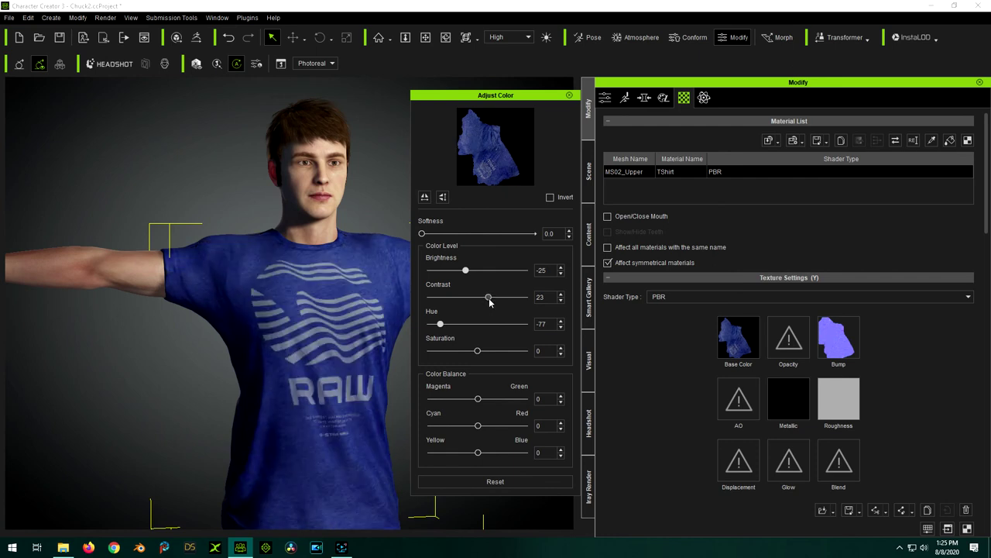
pyautogui.doubleClick(542, 298)
pyautogui.write('0')
pyautogui.press('Return')
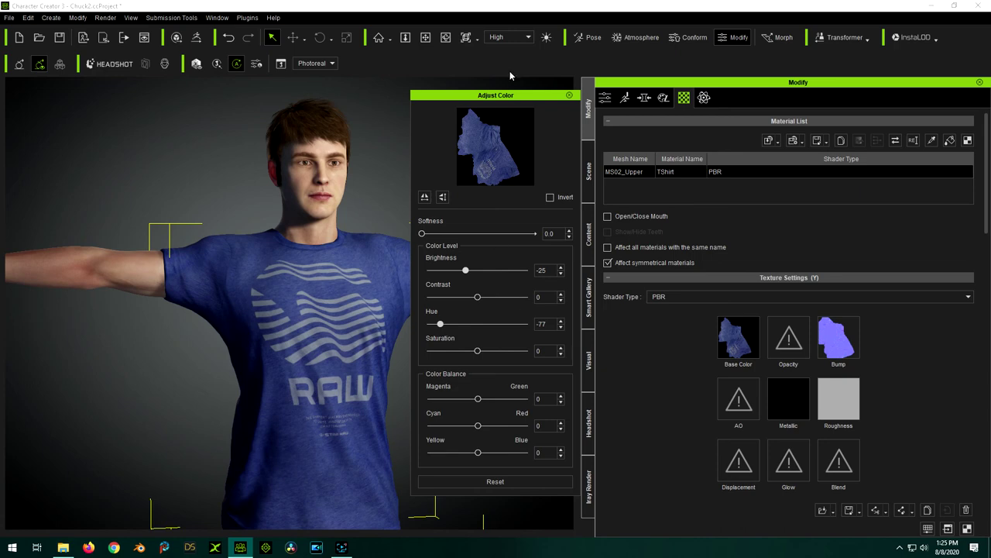
# Close Adjust Color and check the recolored T-shirt with the character's whole figure in view.
pyautogui.click(570, 96)
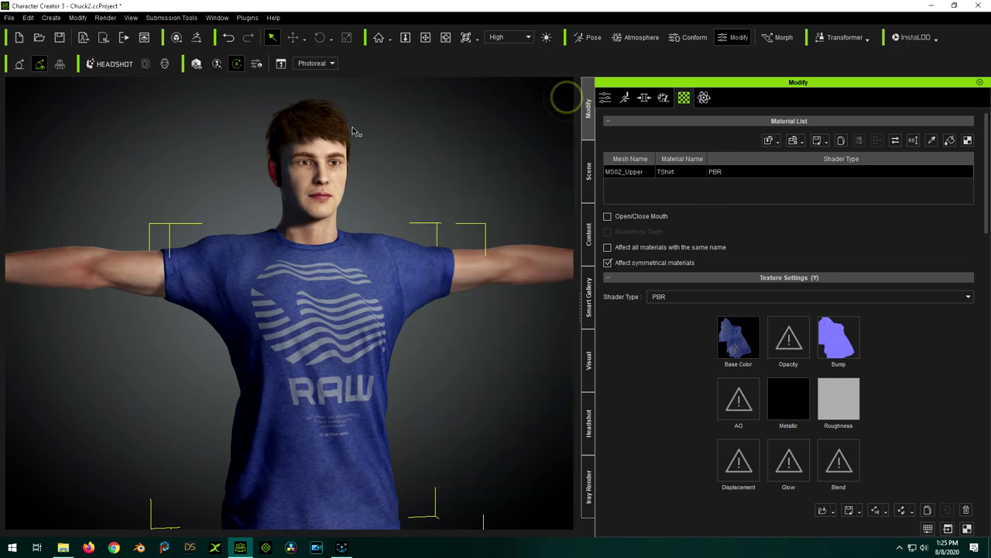
pyautogui.scroll(-5, 354, 131)
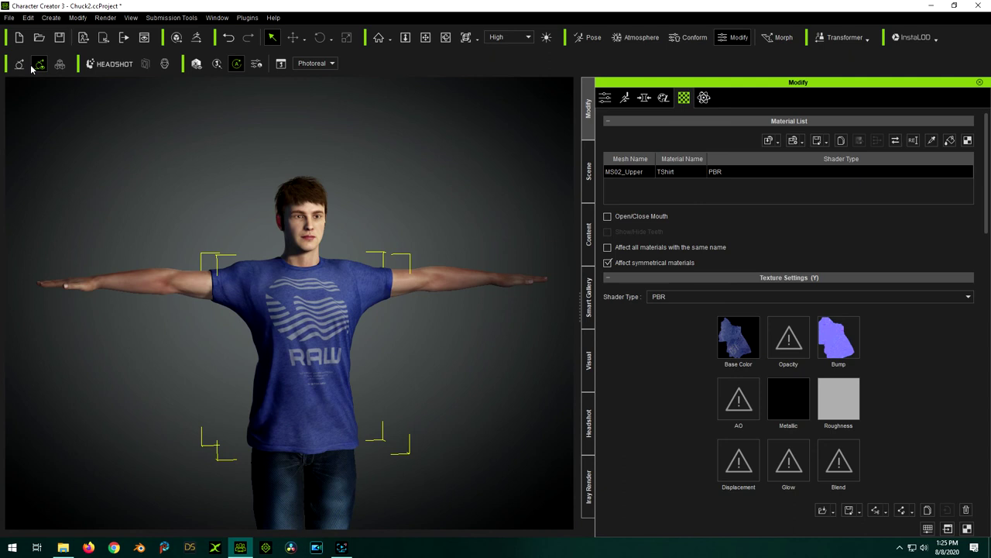
pyautogui.scroll(2, 322, 264)
pyautogui.click(425, 37)
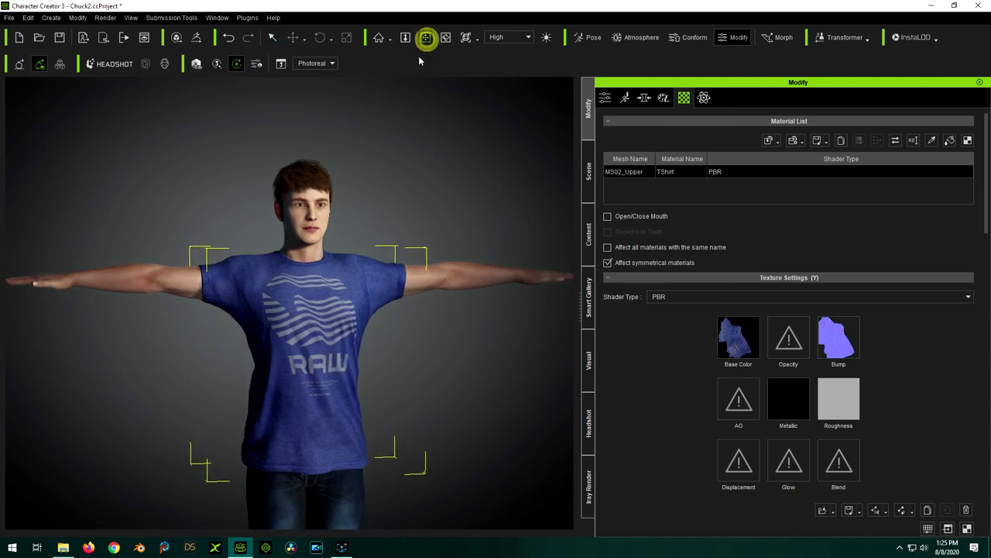
pyautogui.moveTo(338, 381); pyautogui.dragTo(328, 300)
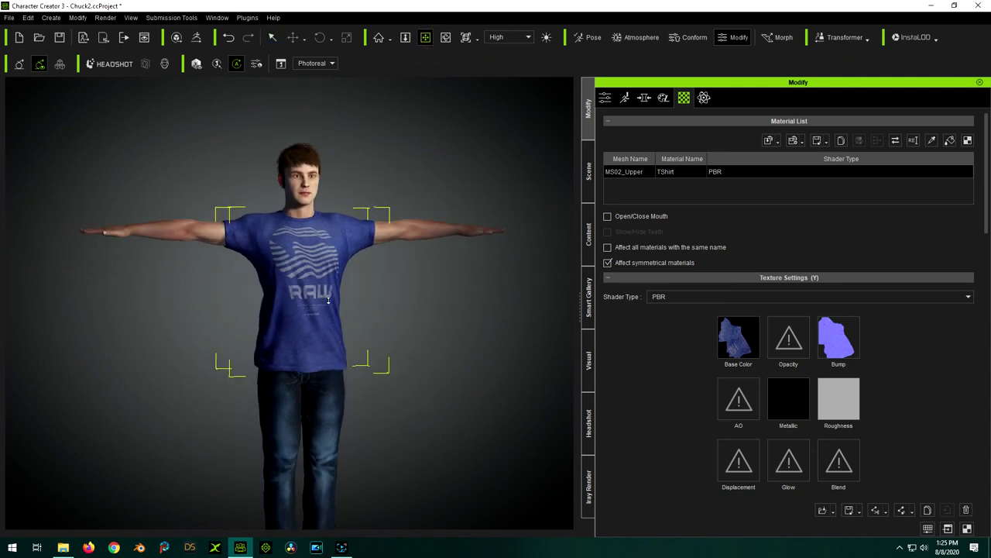
pyautogui.moveTo(380, 410); pyautogui.dragTo(349, 431)
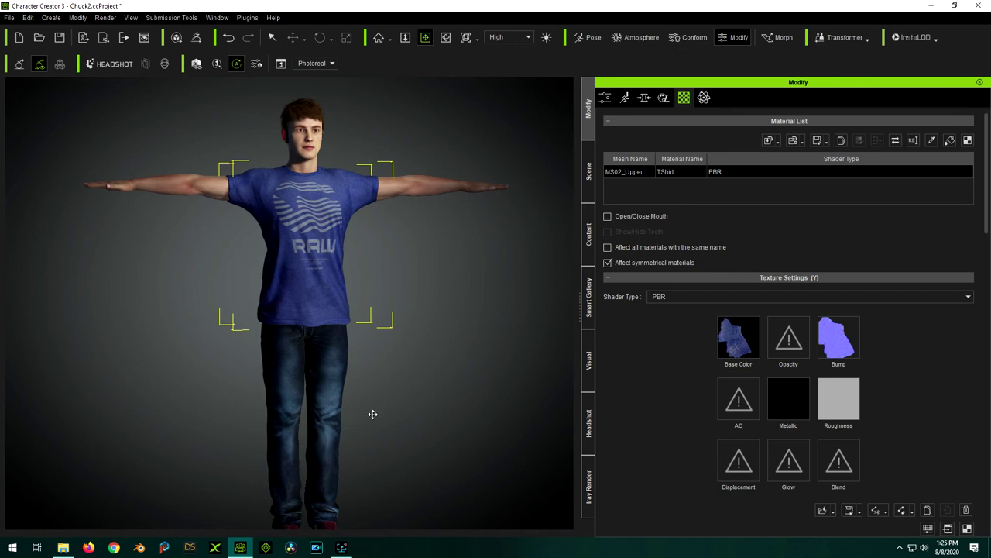
# Inspect the texture of the character's jeans up close and select the jeans.
pyautogui.scroll(3, 338, 432)
pyautogui.moveTo(376, 436); pyautogui.dragTo(322, 376)
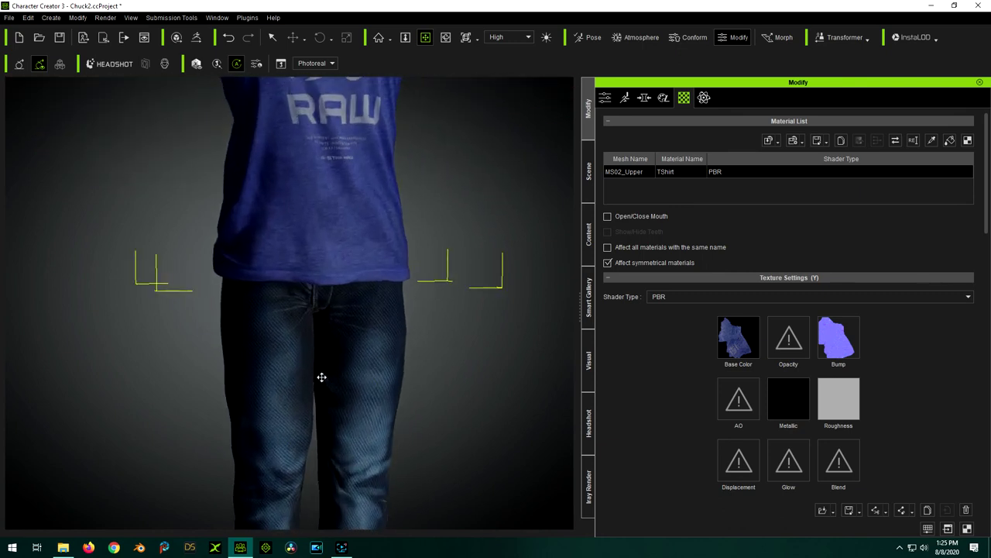
pyautogui.moveTo(380, 444); pyautogui.dragTo(381, 345)
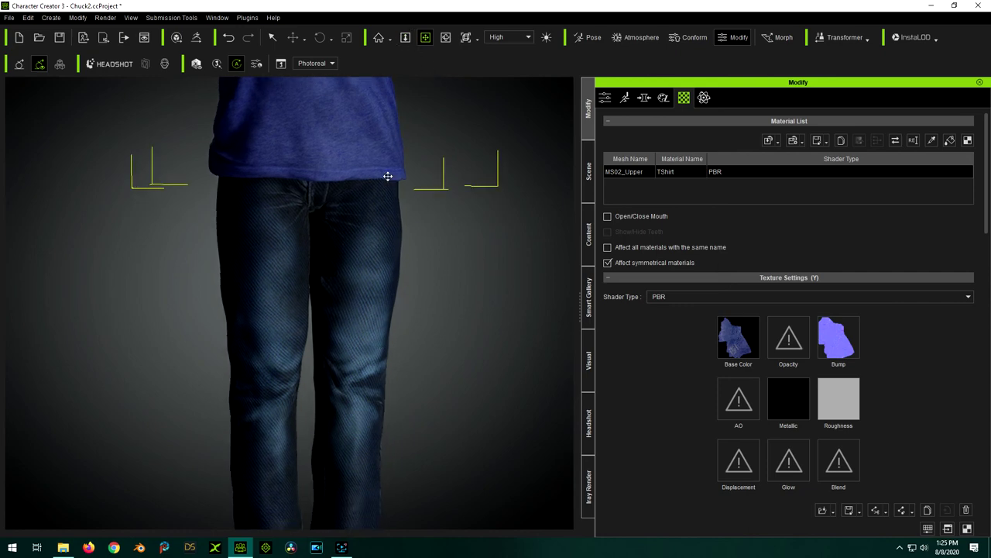
pyautogui.scroll(5, 368, 309)
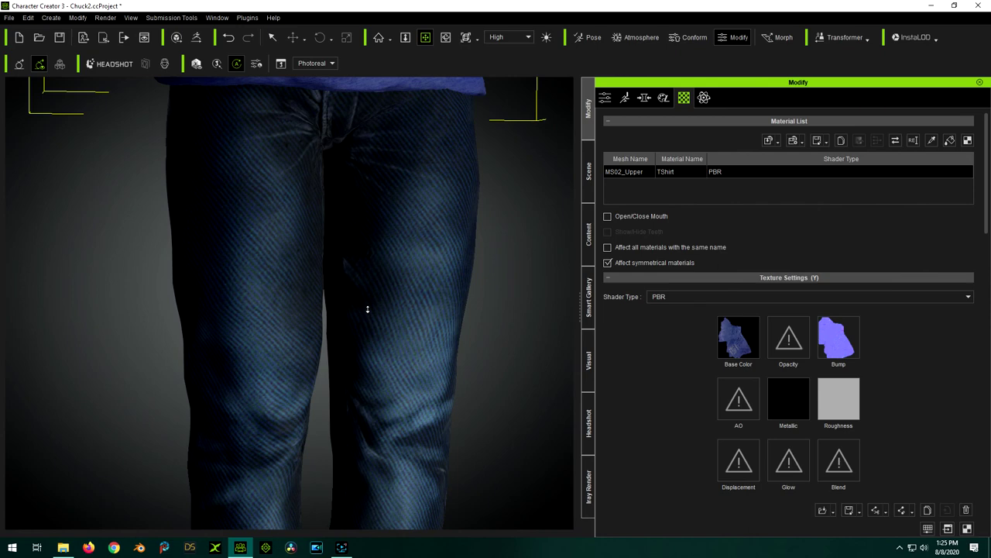
pyautogui.scroll(-5, 368, 309)
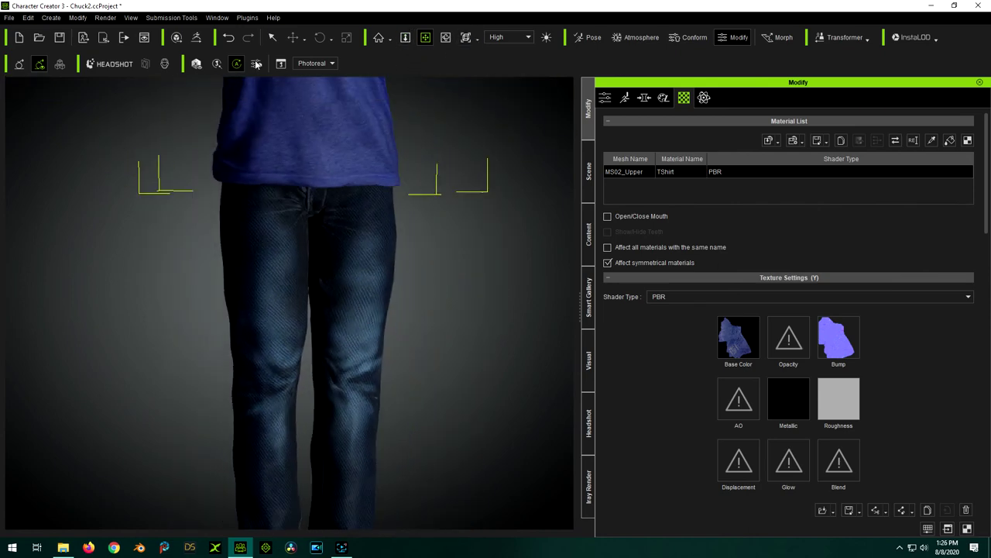
pyautogui.click(272, 37)
pyautogui.click(343, 259)
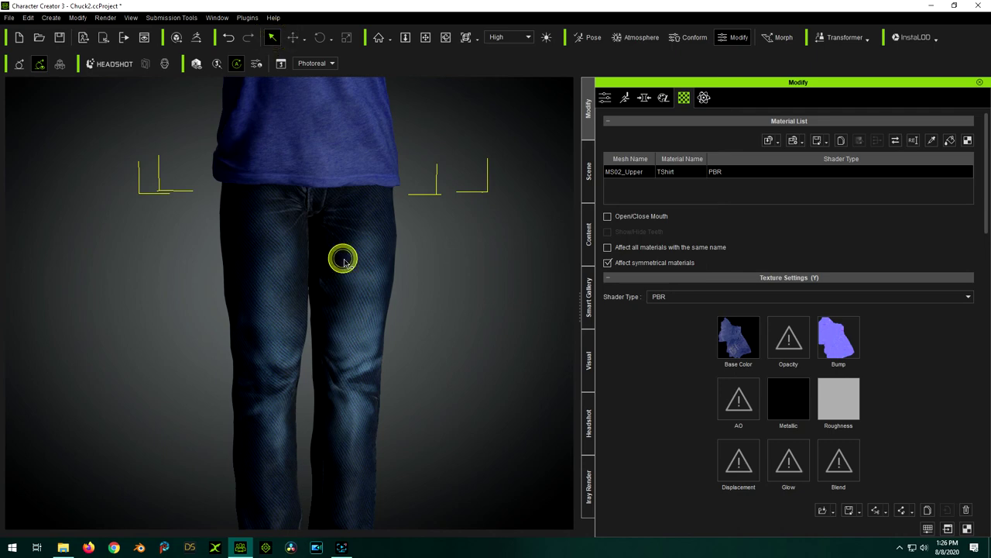
# Show the Smart Gallery's Pants items from the Cloth category.
pyautogui.click(587, 293)
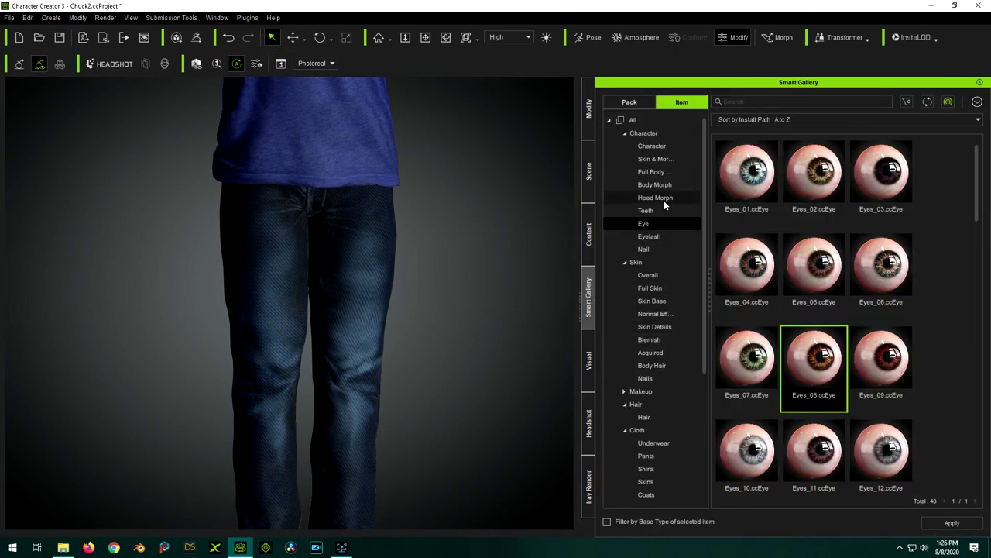
pyautogui.scroll(-1, 651, 317)
pyautogui.scroll(-4, 648, 327)
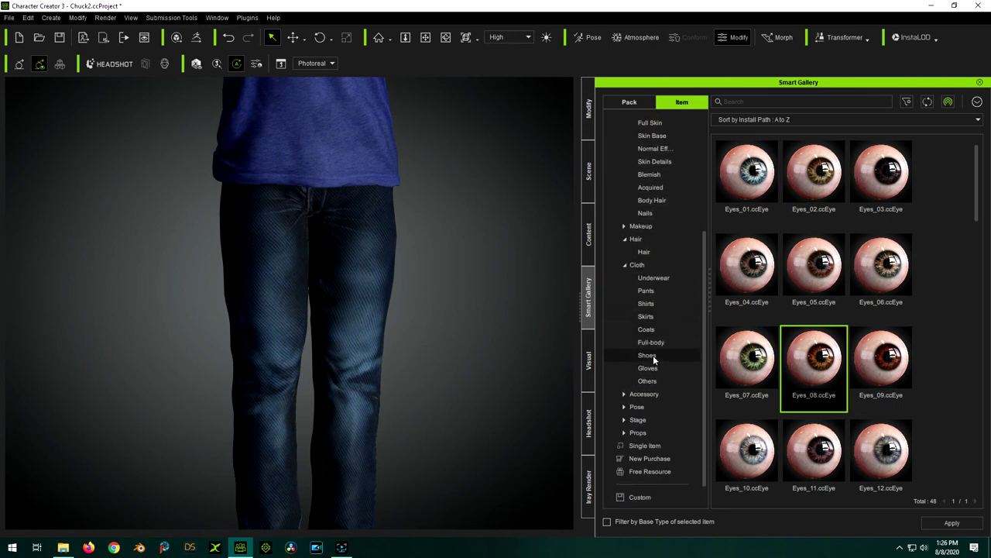
pyautogui.click(646, 291)
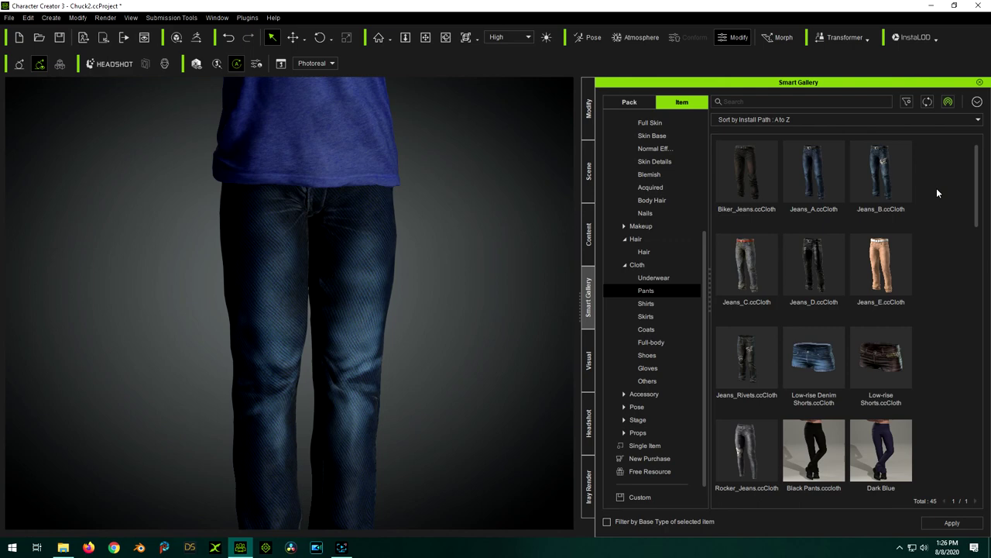
# Try to replace the character's current jeans with Jeans_B from the gallery.
pyautogui.doubleClick(878, 170)
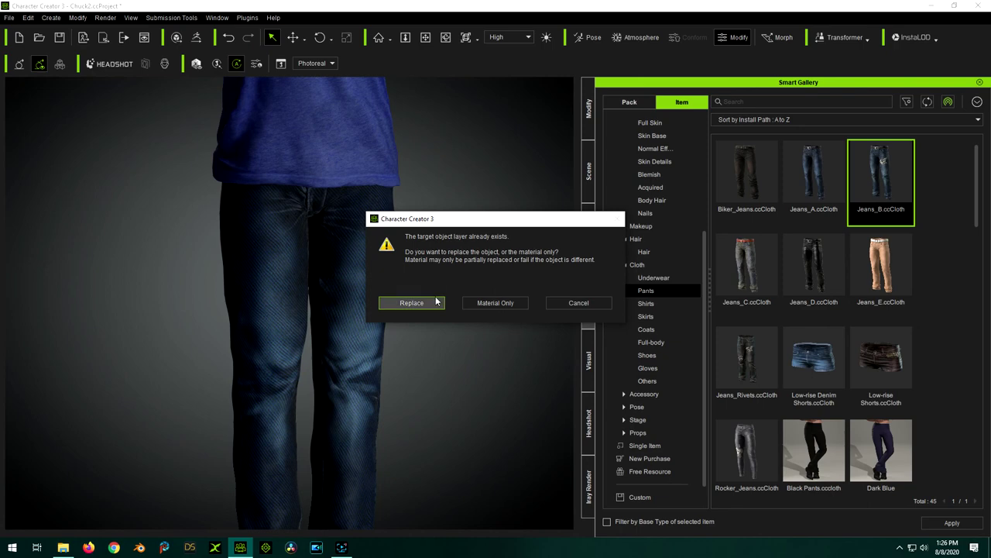
pyautogui.click(436, 300)
pyautogui.click(438, 329)
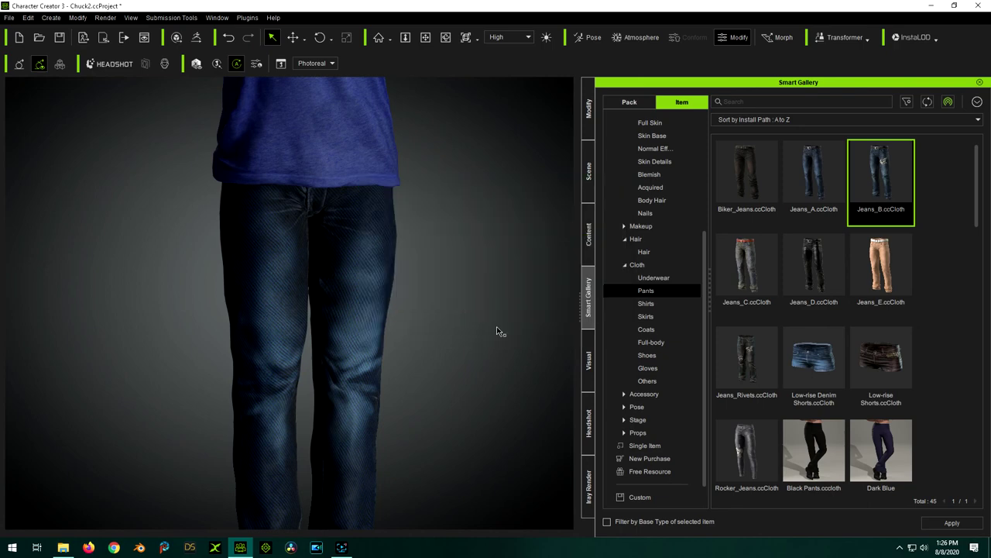
# Apply only the material of Jeans_B to the character's existing jeans and look at the whole legs.
pyautogui.doubleClick(875, 194)
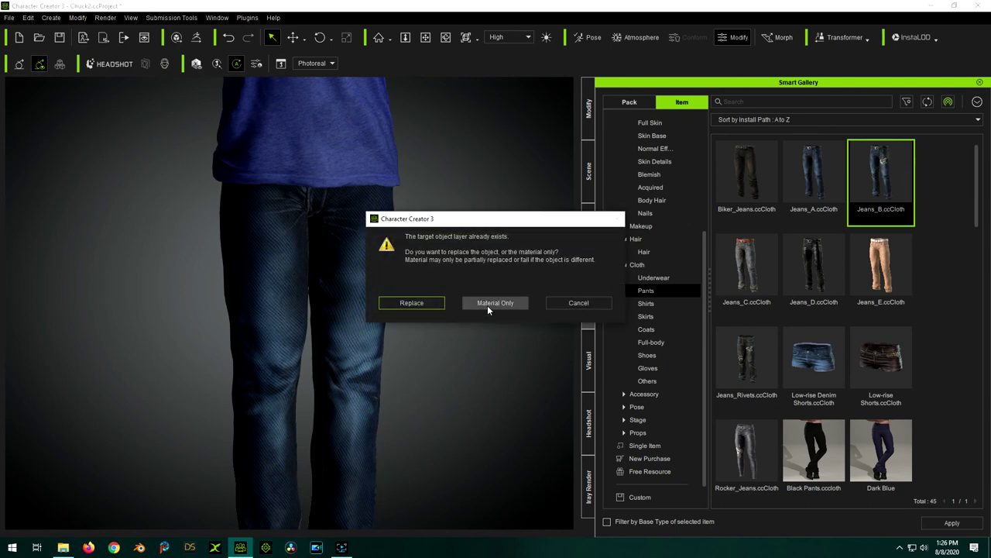
pyautogui.click(487, 304)
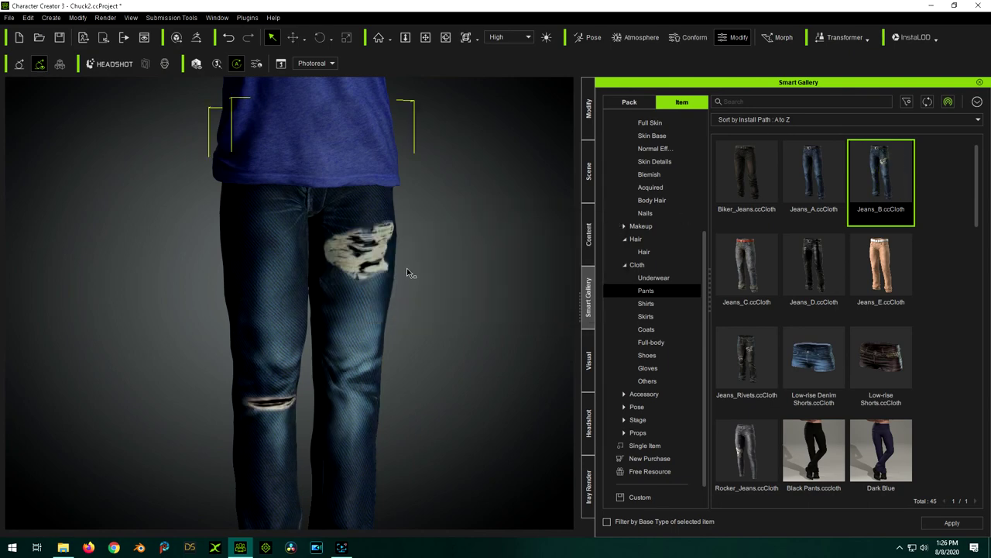
pyautogui.scroll(-3, 285, 229)
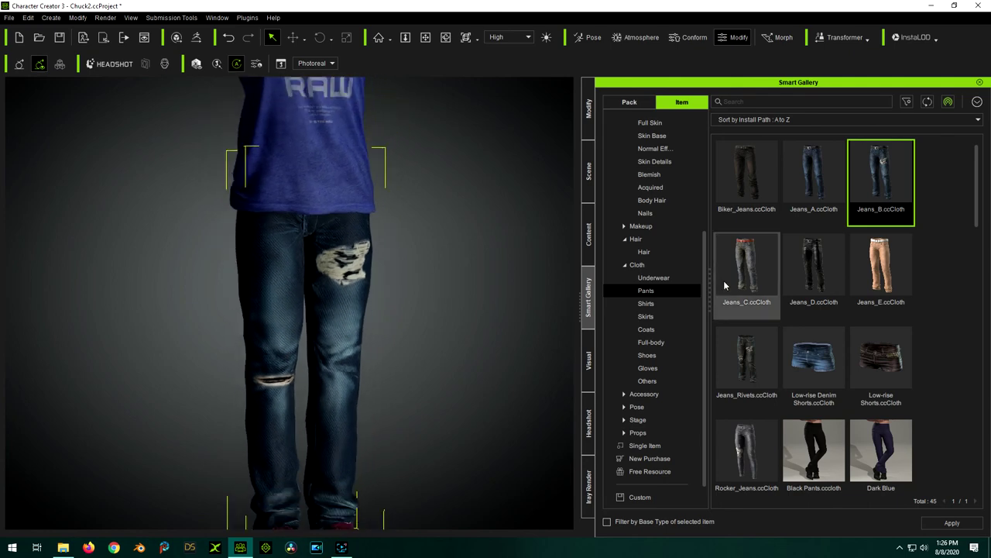
# Apply only the material of Jeans_D to the existing jeans and examine the pants from close and farther away.
pyautogui.doubleClick(806, 268)
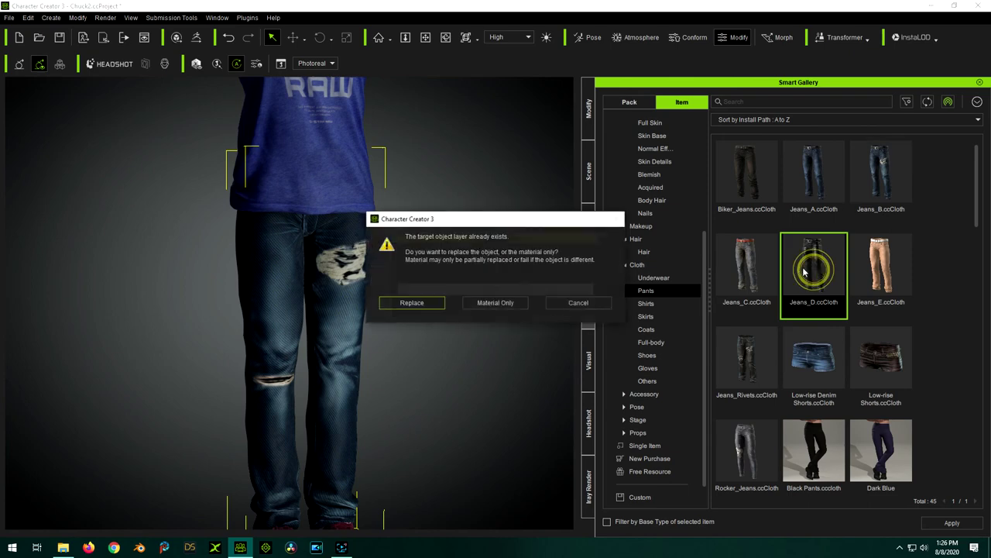
pyautogui.click(483, 303)
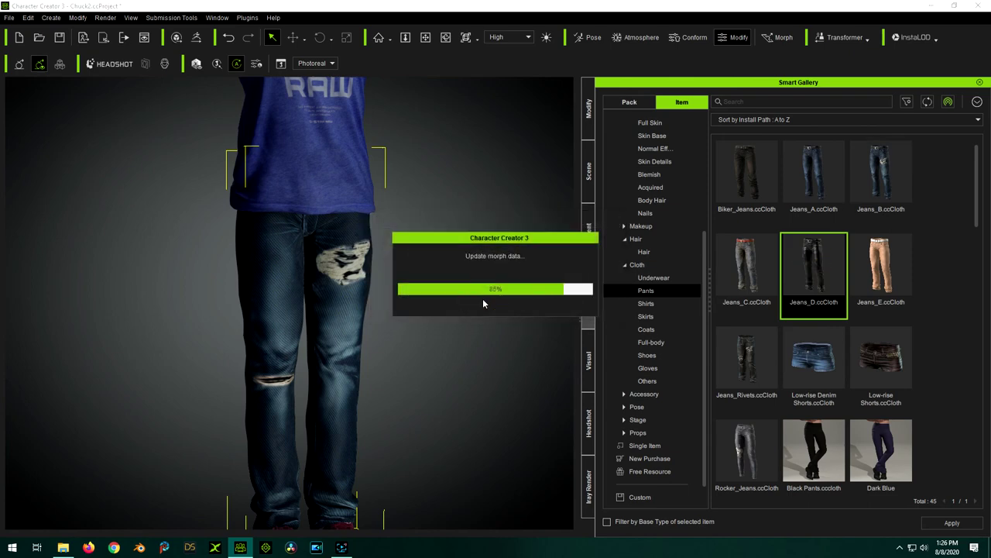
pyautogui.scroll(-2, 483, 302)
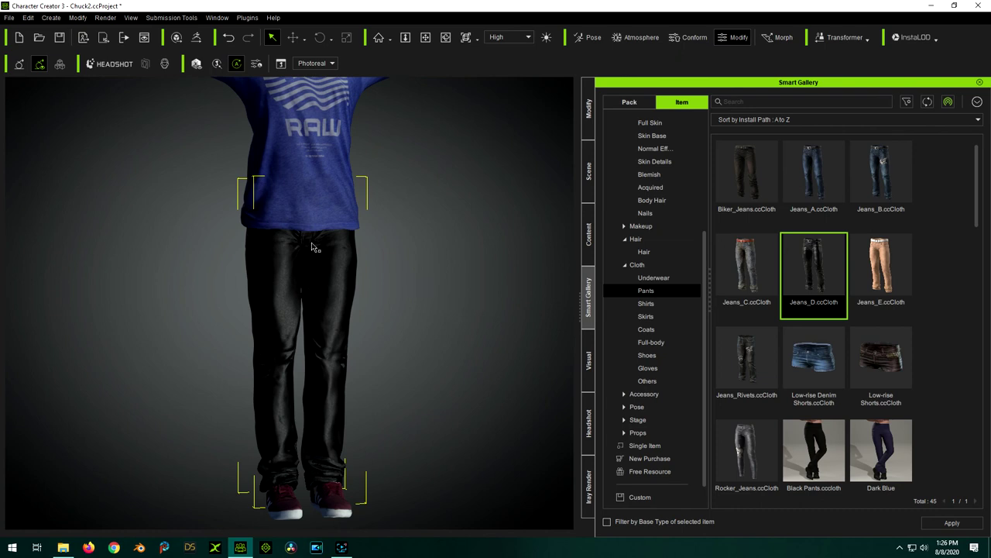
pyautogui.scroll(5, 319, 247)
pyautogui.scroll(-4, 319, 246)
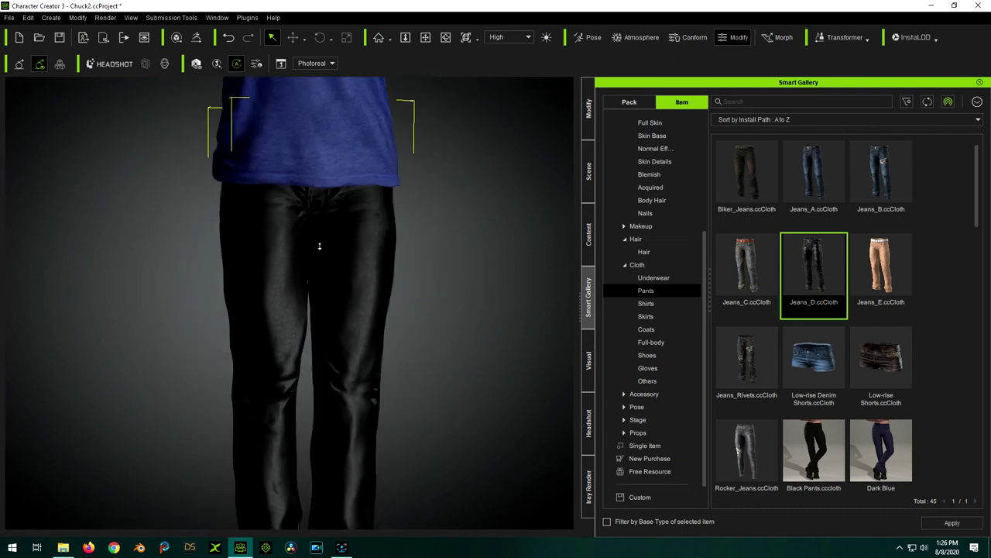
pyautogui.click(425, 37)
pyautogui.moveTo(457, 195); pyautogui.dragTo(472, 277)
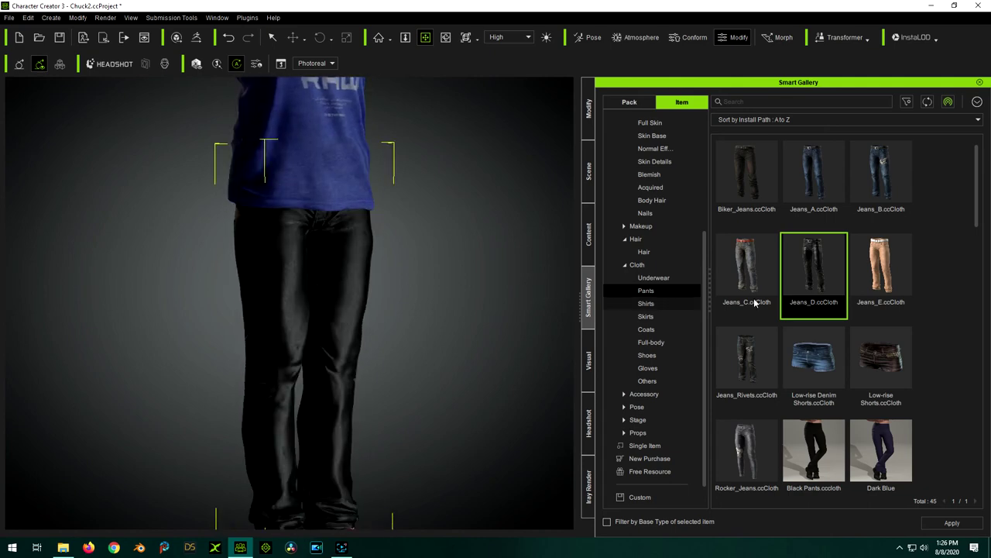
# Apply only the material of Jeans_Rivets to the character's existing jeans.
pyautogui.moveTo(978, 210); pyautogui.dragTo(976, 250)
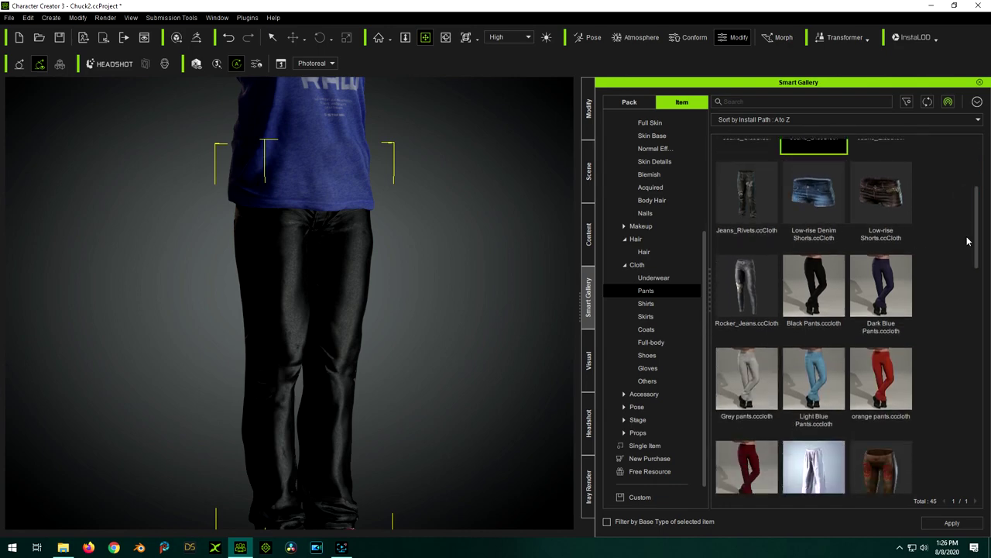
pyautogui.doubleClick(758, 190)
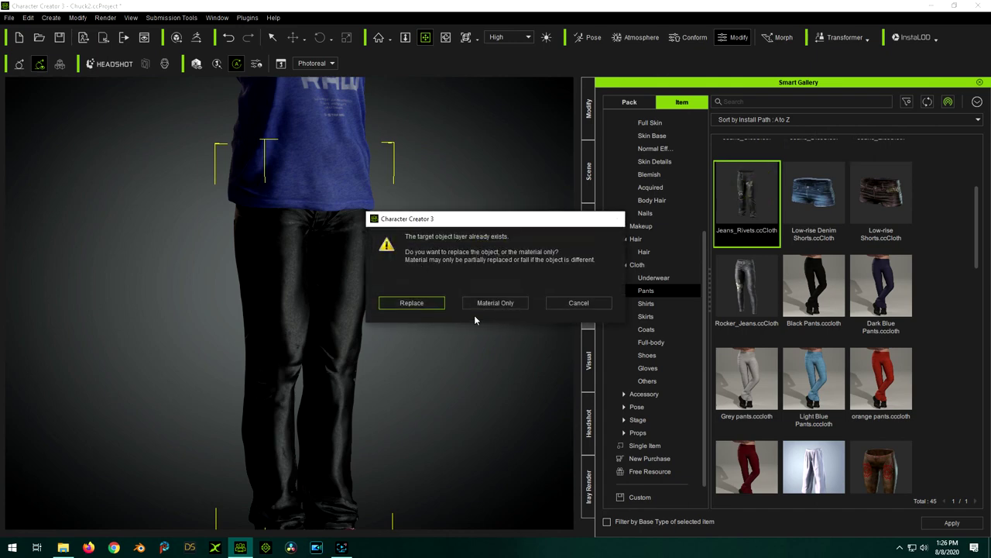
pyautogui.click(505, 305)
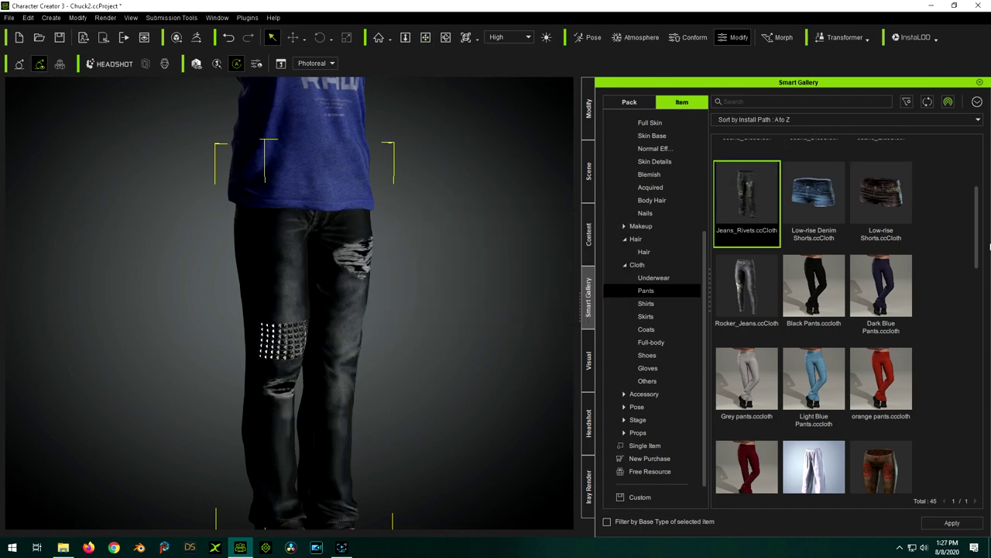
pyautogui.moveTo(975, 237); pyautogui.dragTo(974, 183)
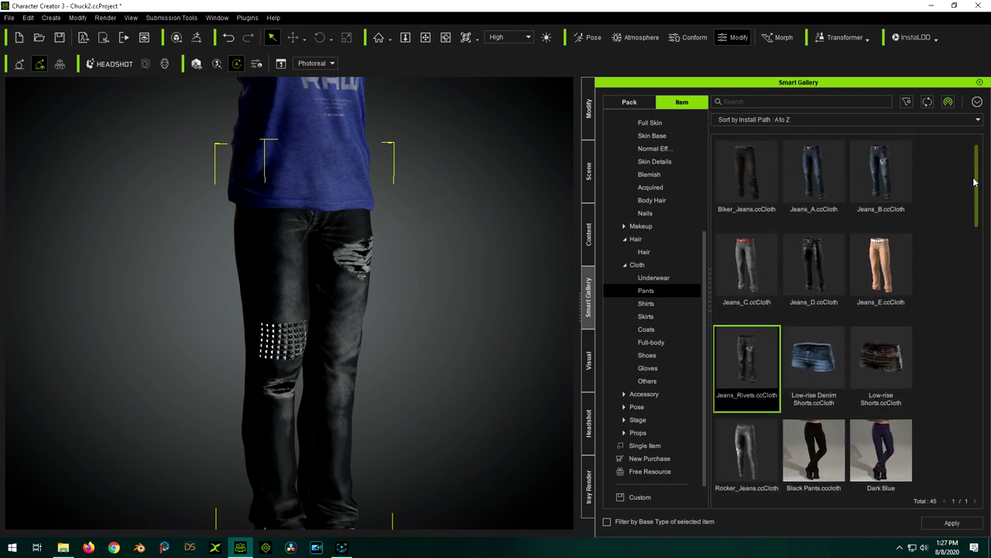
# Apply only the material of Jeans_A to the character's existing jeans and view the whole figure.
pyautogui.doubleClick(809, 160)
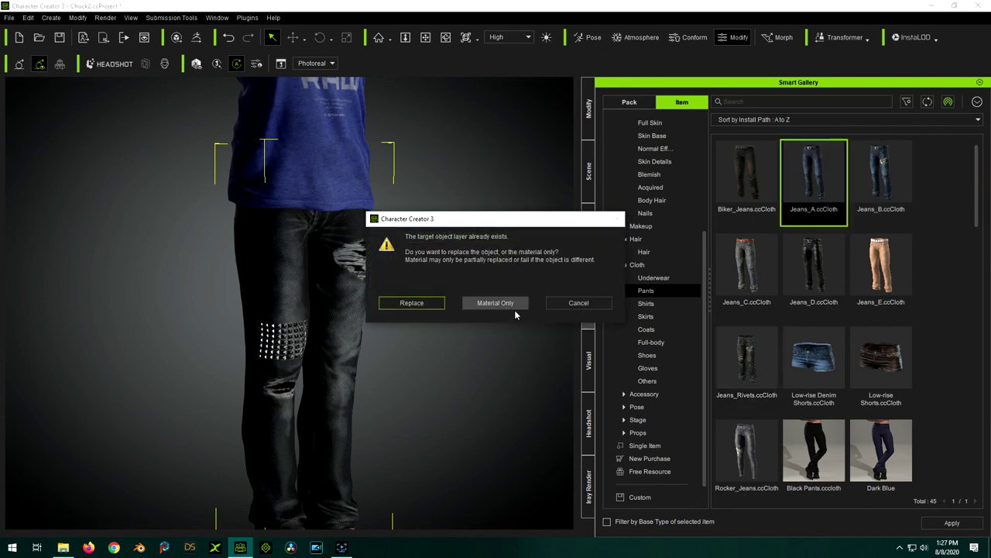
pyautogui.click(505, 301)
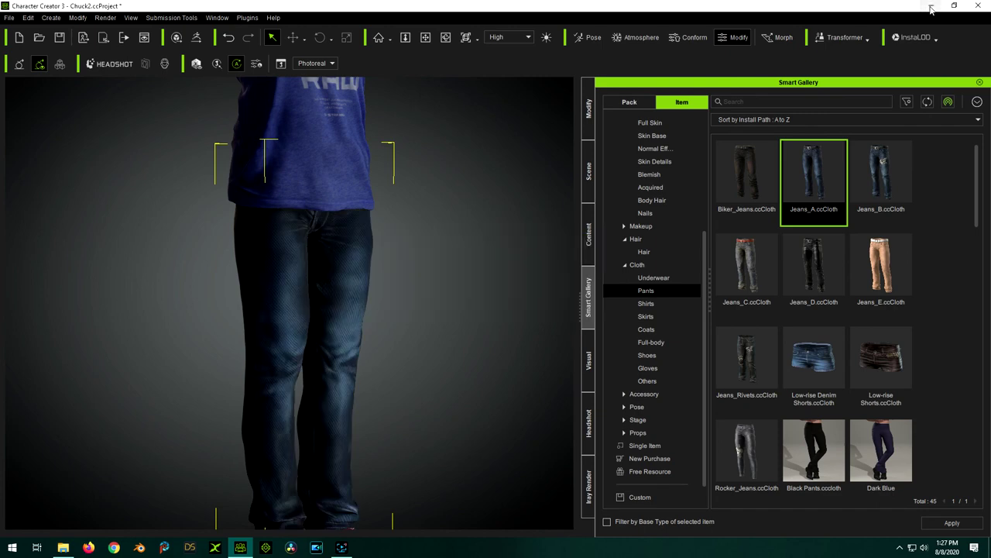
pyautogui.click(931, 6)
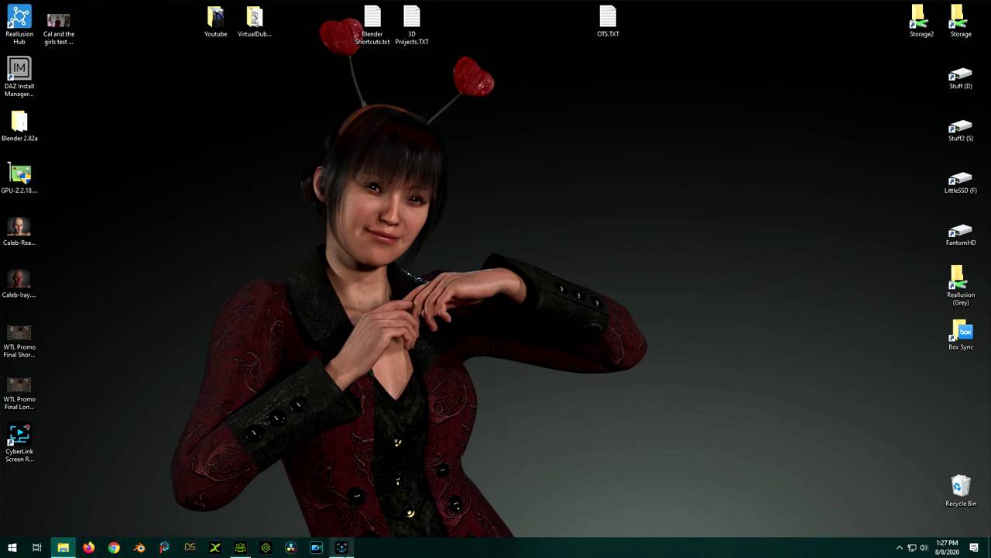
pyautogui.click(241, 547)
pyautogui.scroll(-3, 349, 260)
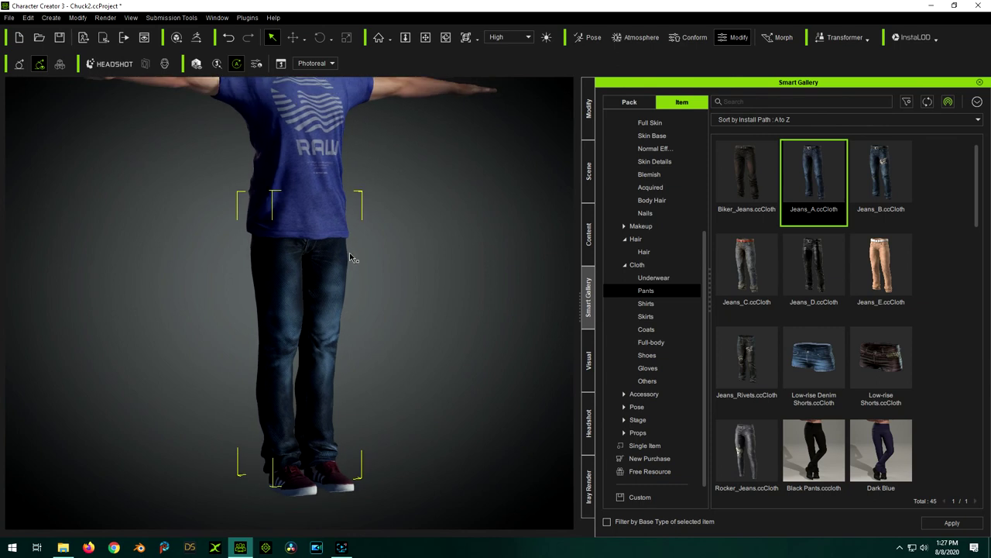
pyautogui.scroll(3, 352, 255)
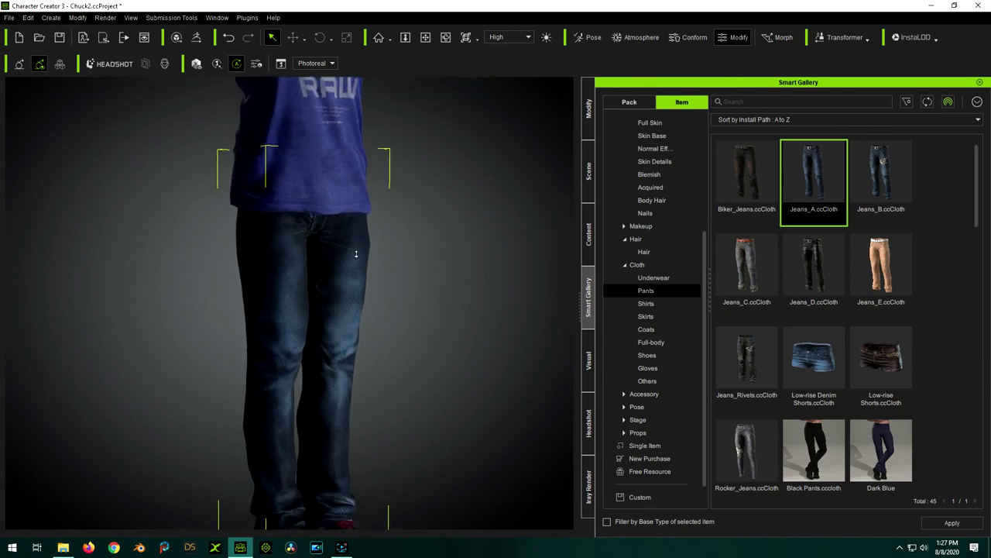
pyautogui.scroll(-5, 356, 254)
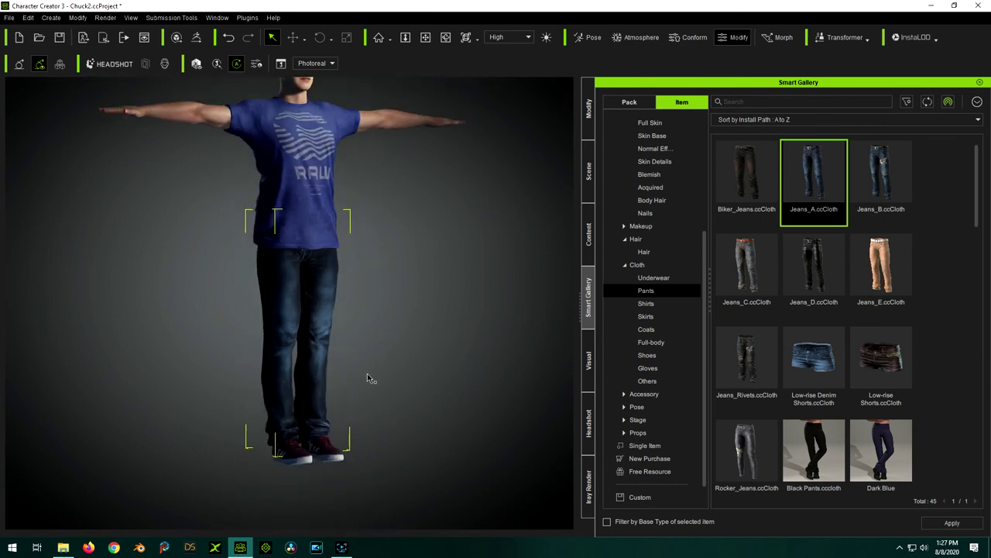
pyautogui.scroll(-3, 390, 263)
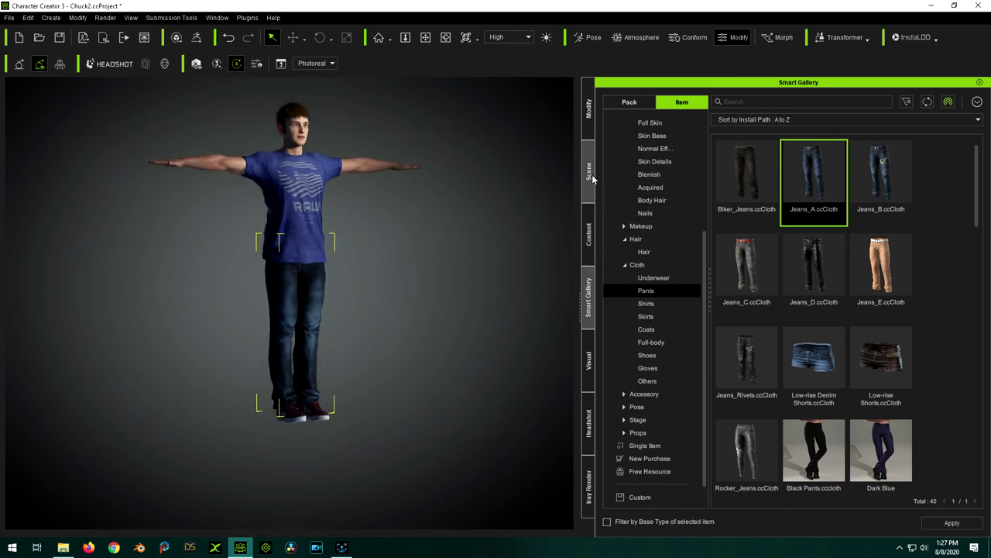
# Pose the character with the first Turn motion from the Smart Gallery's Motion poses.
pyautogui.click(589, 235)
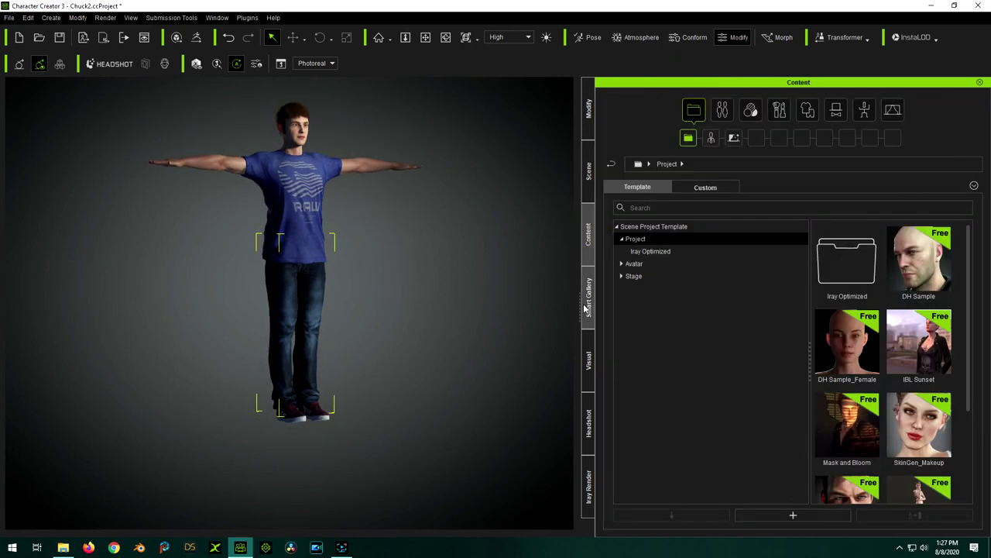
pyautogui.click(588, 294)
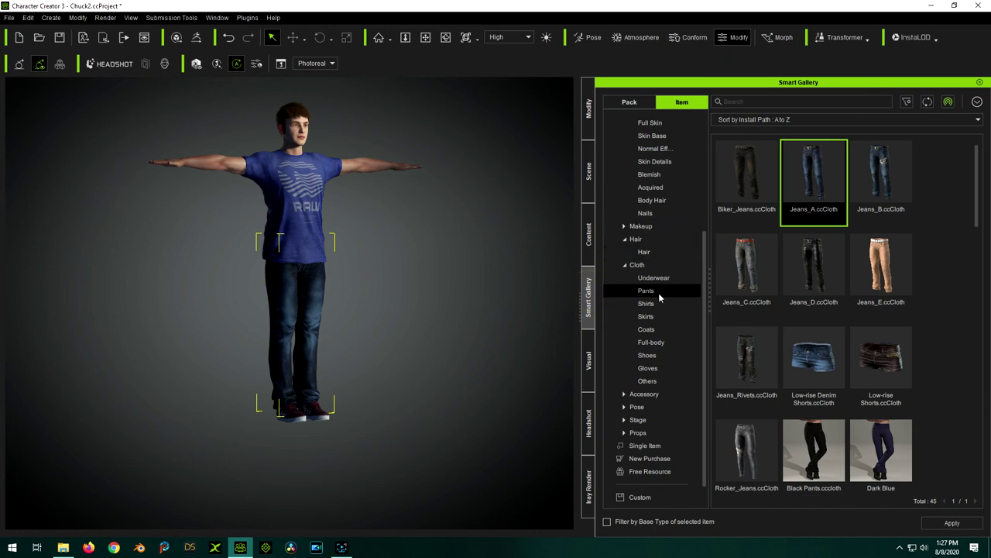
pyautogui.click(647, 408)
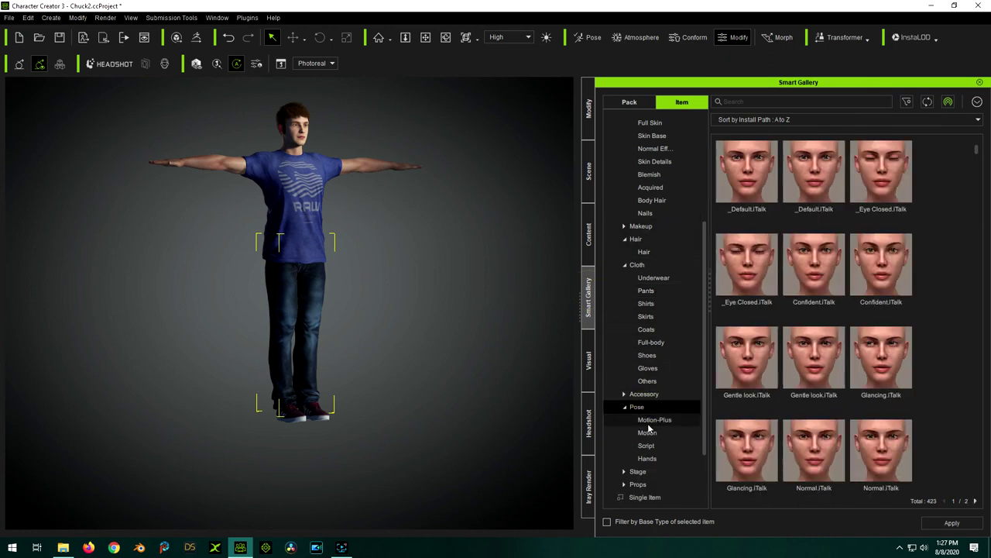
pyautogui.click(649, 431)
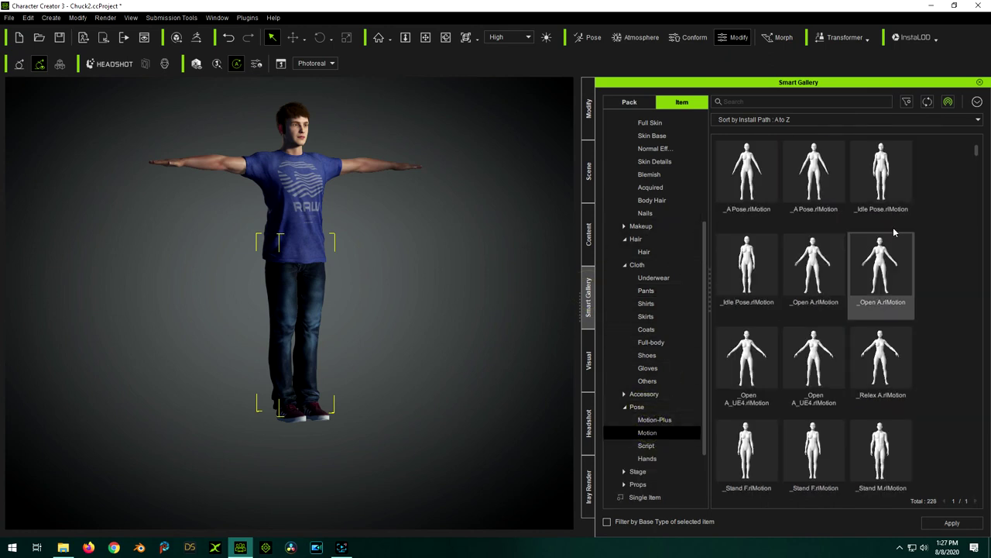
pyautogui.moveTo(978, 151); pyautogui.dragTo(981, 167)
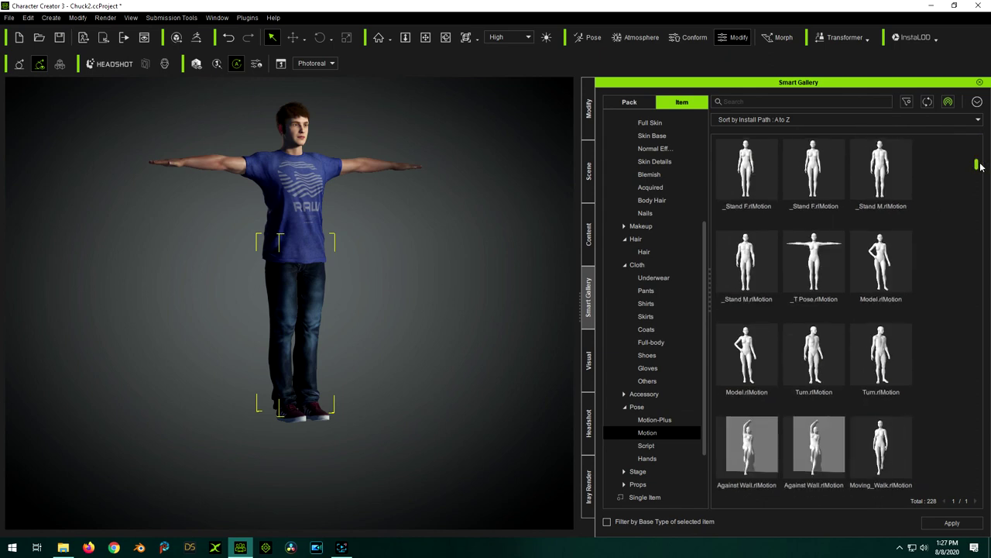
pyautogui.doubleClick(813, 356)
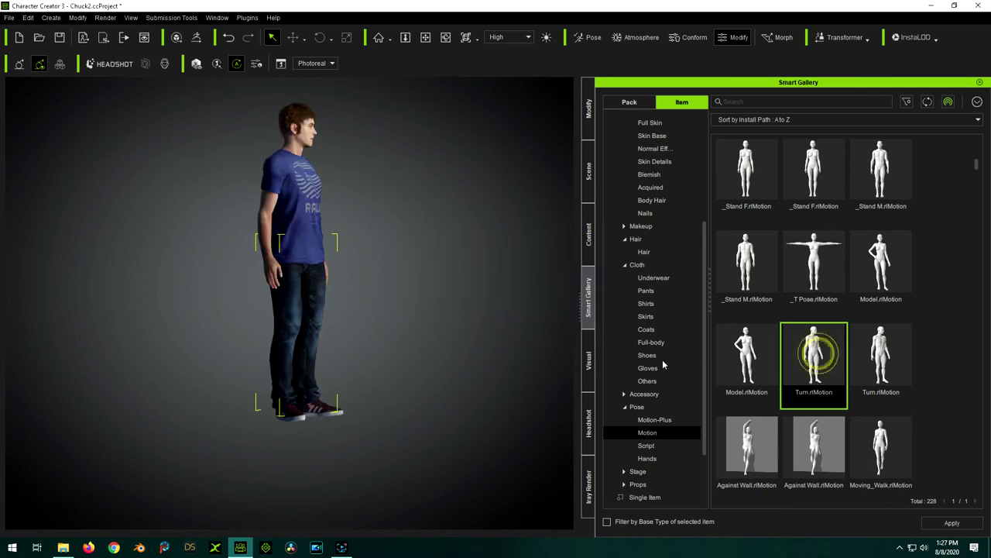
# Save the project with the full-length character in the new pose.
pyautogui.click(425, 37)
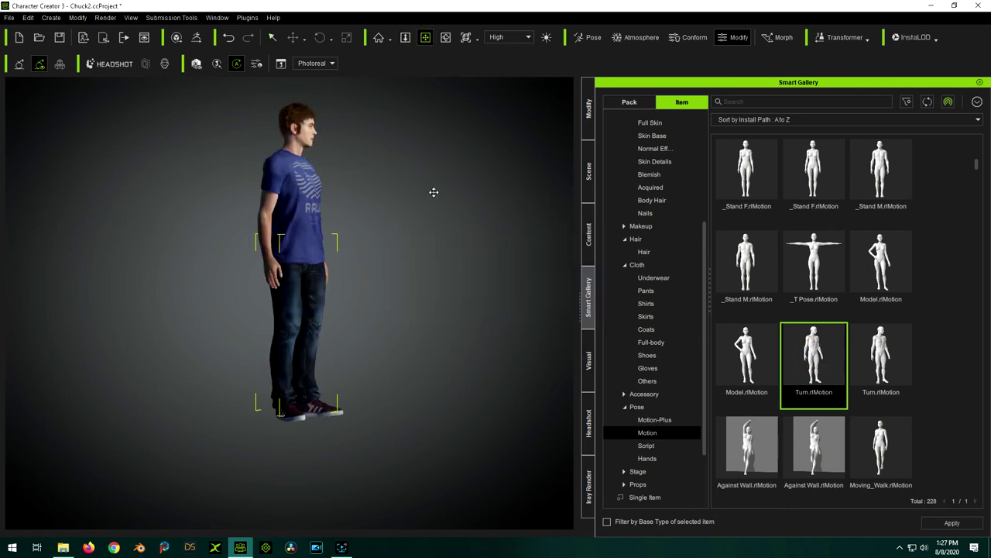
pyautogui.click(352, 134)
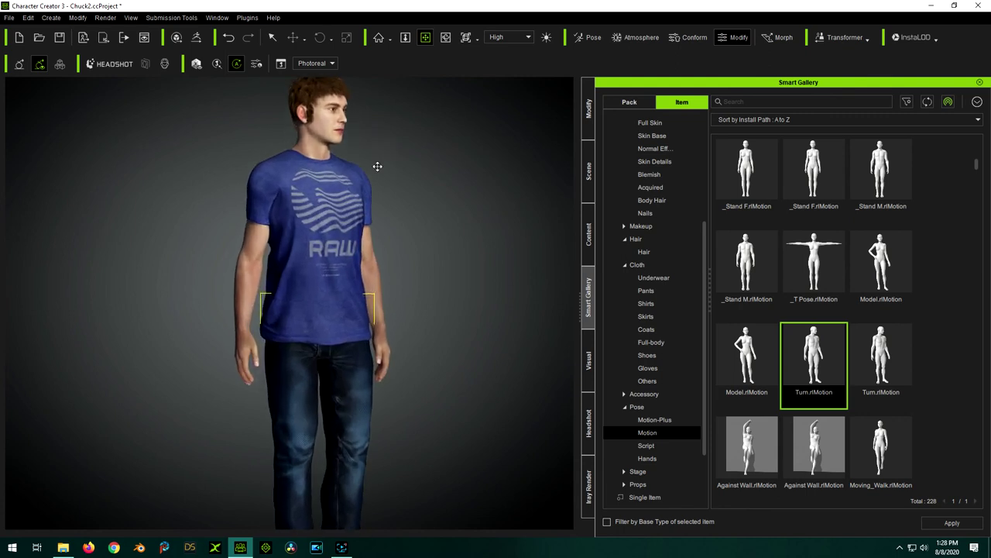
pyautogui.click(384, 138)
pyautogui.click(384, 319)
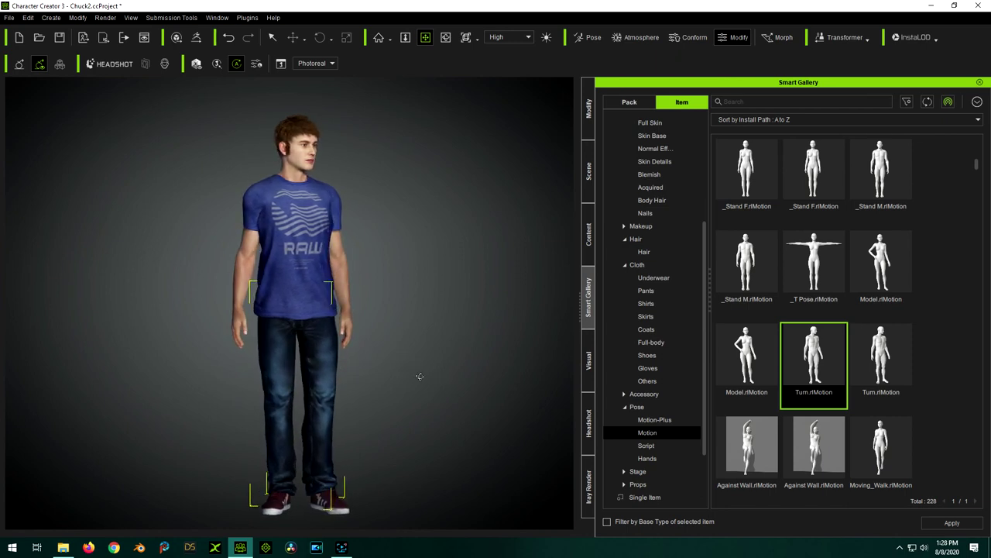
pyautogui.click(413, 152)
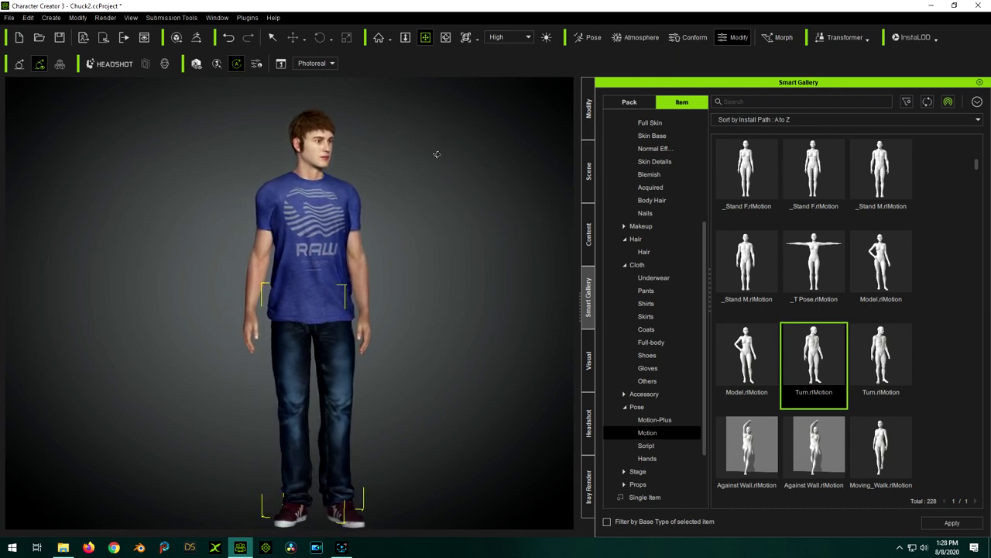
pyautogui.click(443, 240)
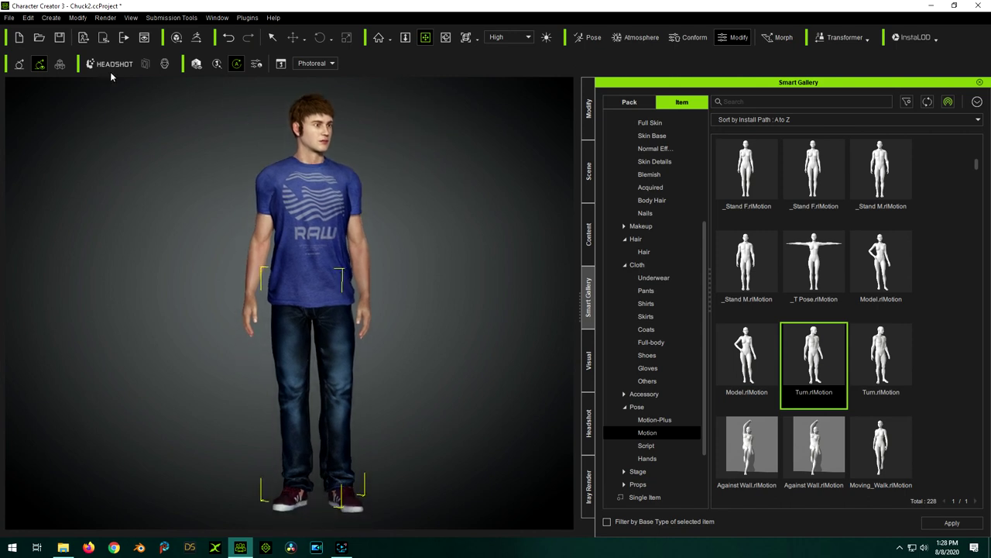
pyautogui.click(62, 36)
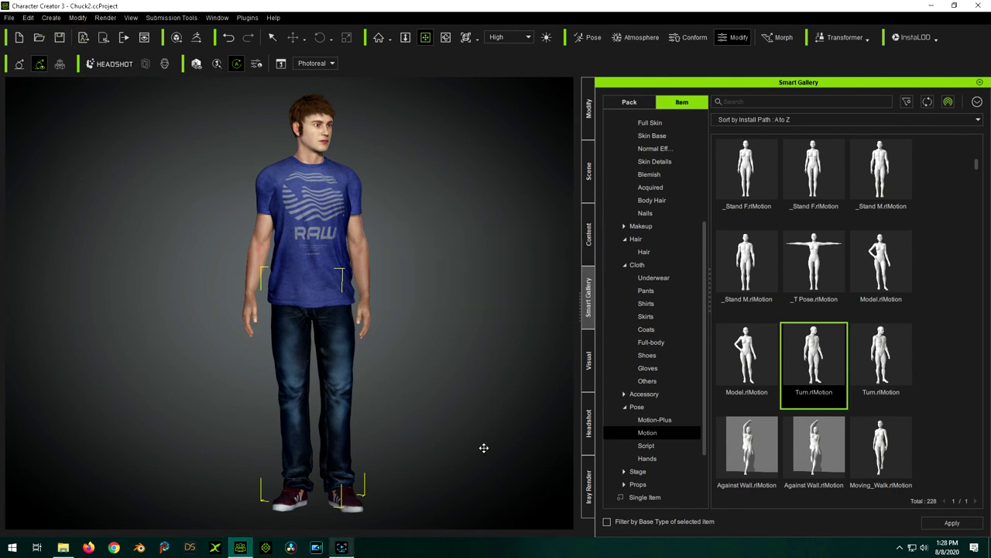
# Run an Iray preview render of the character and place the preview window beside the viewport figure for comparison.
pyautogui.click(591, 496)
pyautogui.click(746, 528)
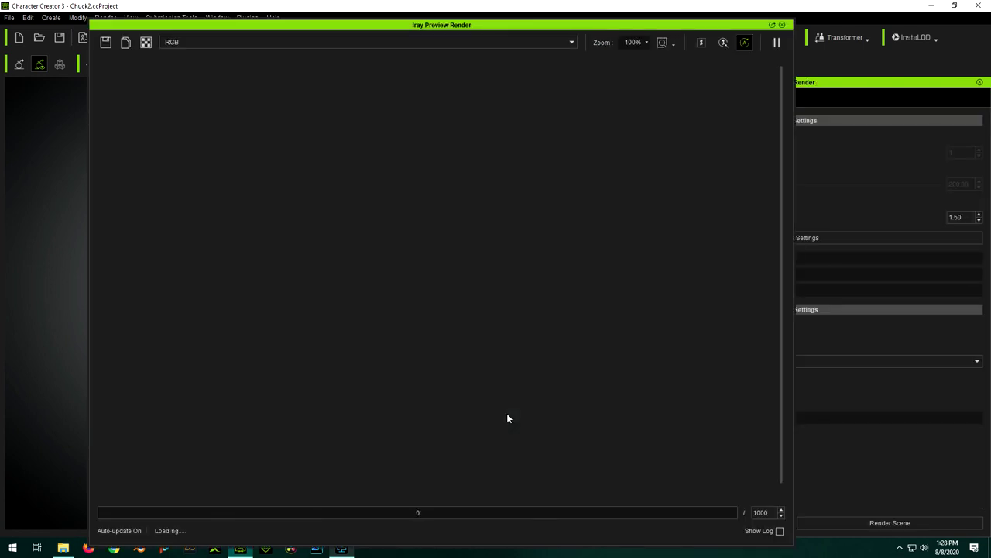
pyautogui.moveTo(547, 31); pyautogui.dragTo(512, 31)
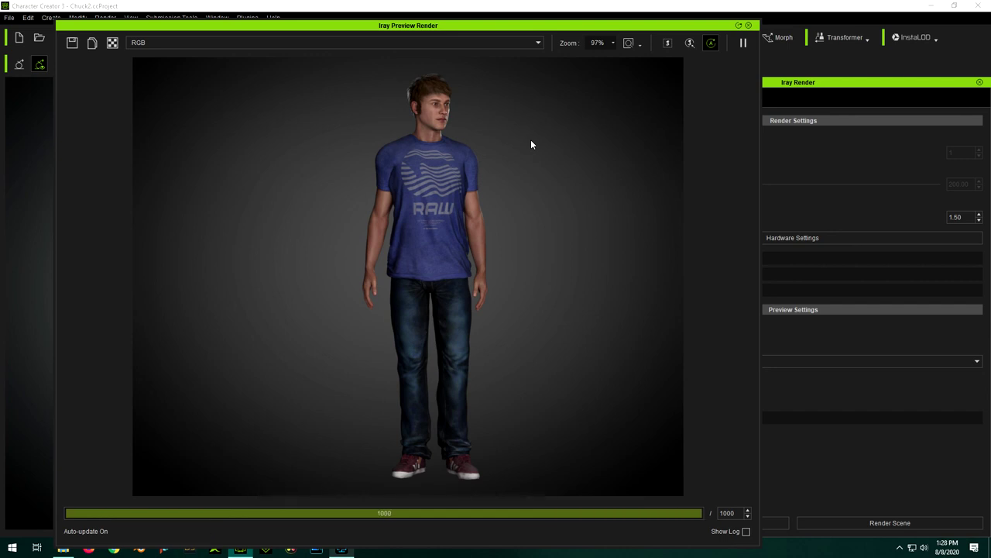
pyautogui.moveTo(509, 29); pyautogui.dragTo(498, 31)
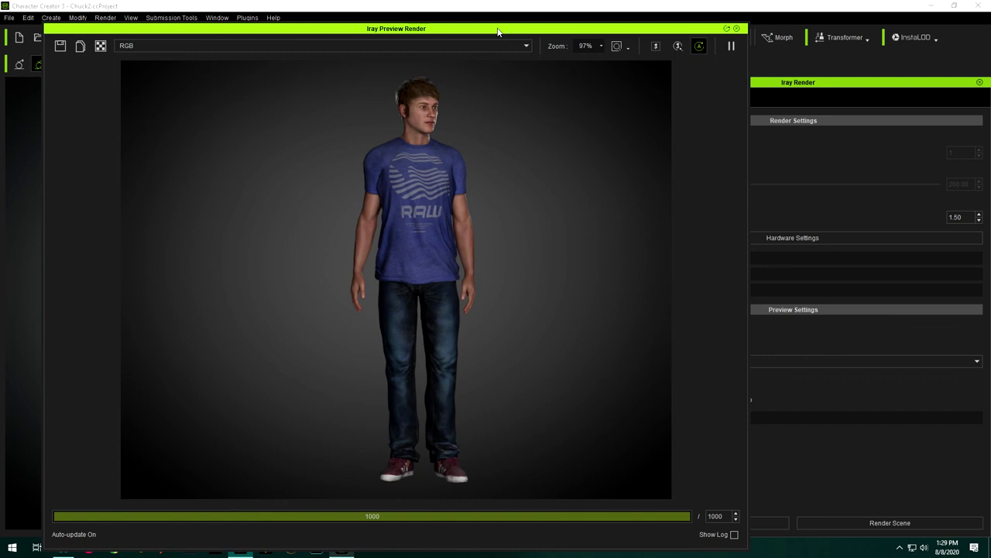
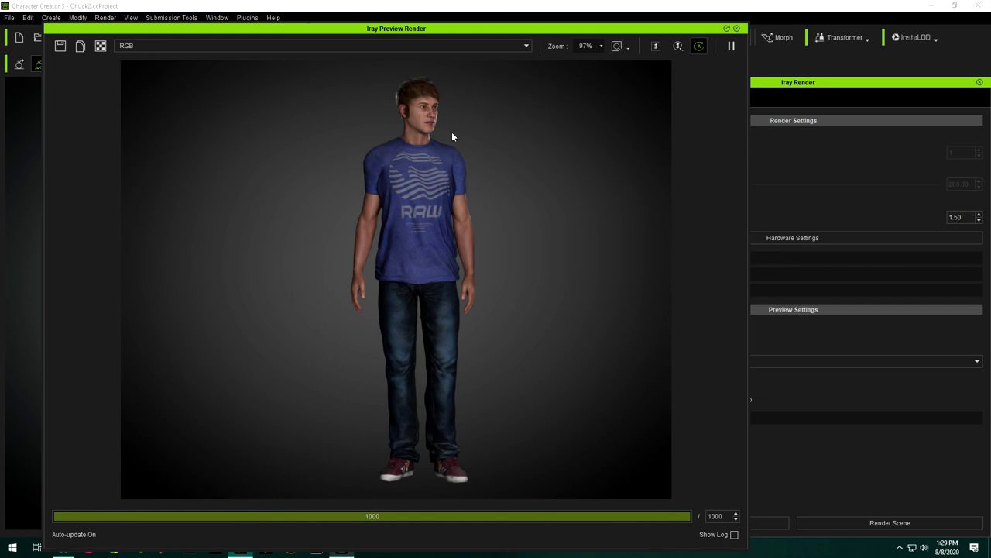
pyautogui.doubleClick(464, 29)
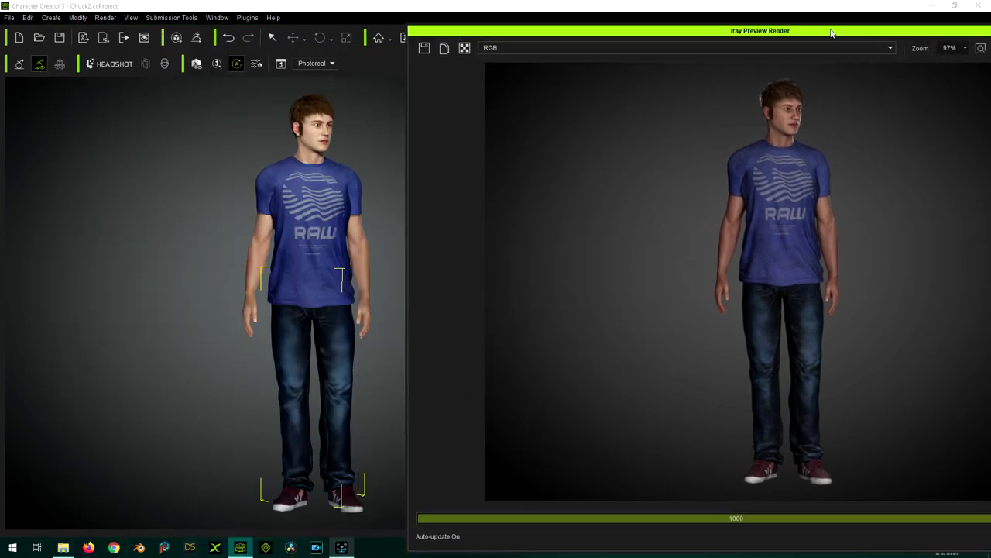
# Examine the auto-updating Iray preview from a different viewing angle and close the preview window.
pyautogui.moveTo(333, 222); pyautogui.dragTo(173, 248, button='right')
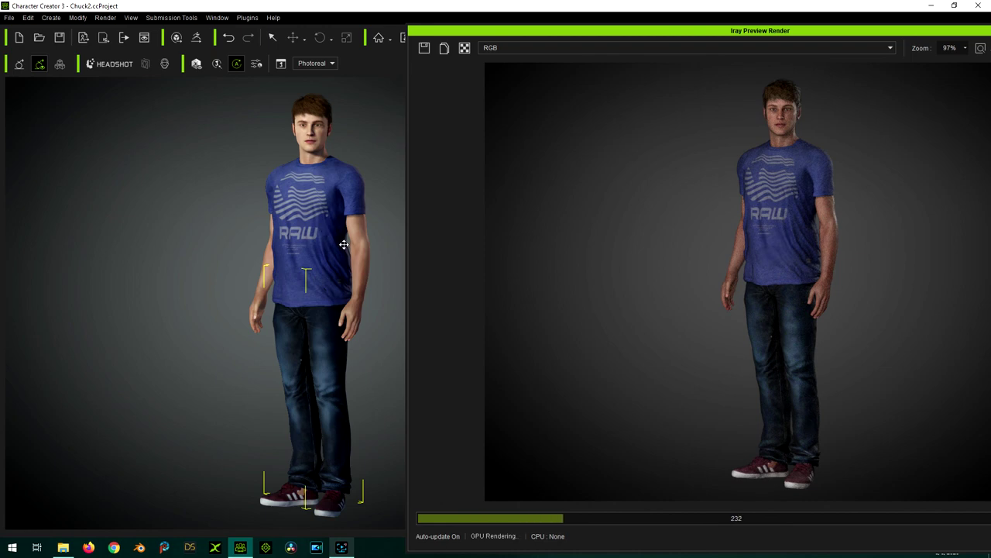
pyautogui.moveTo(343, 244); pyautogui.dragTo(454, 230, button='right')
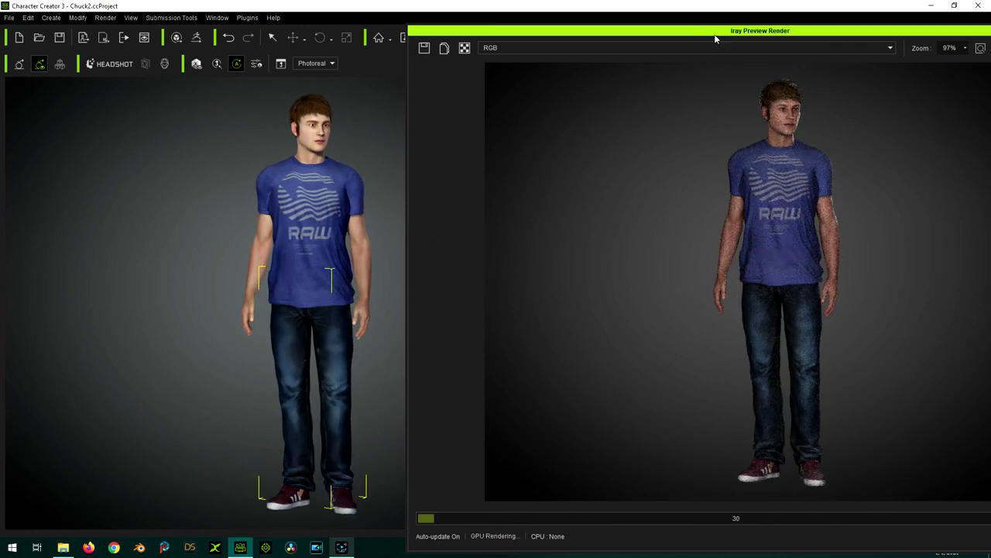
pyautogui.doubleClick(714, 31)
pyautogui.click(746, 31)
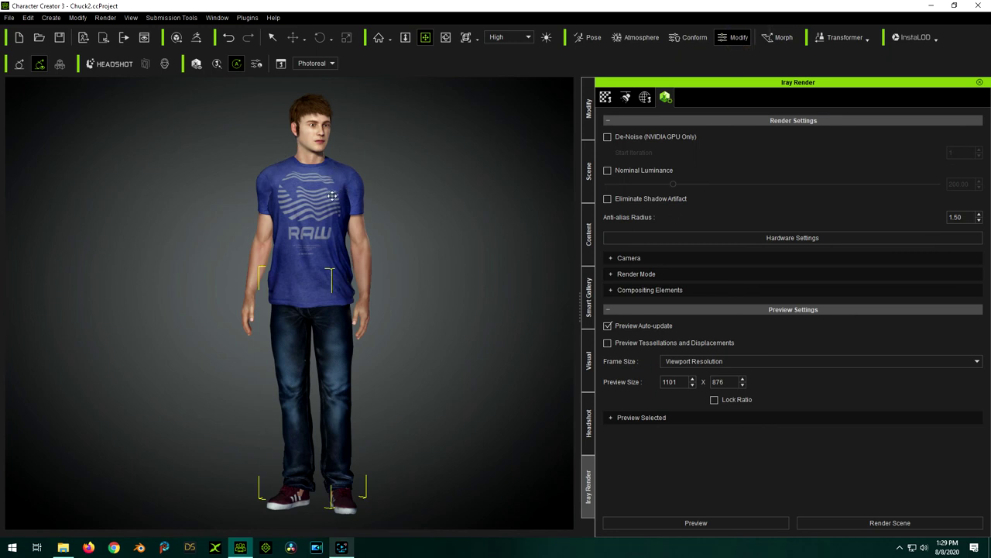
# Find the character's height morph with the filter "hei", set Character Height to 30 and clear the filter.
pyautogui.click(270, 38)
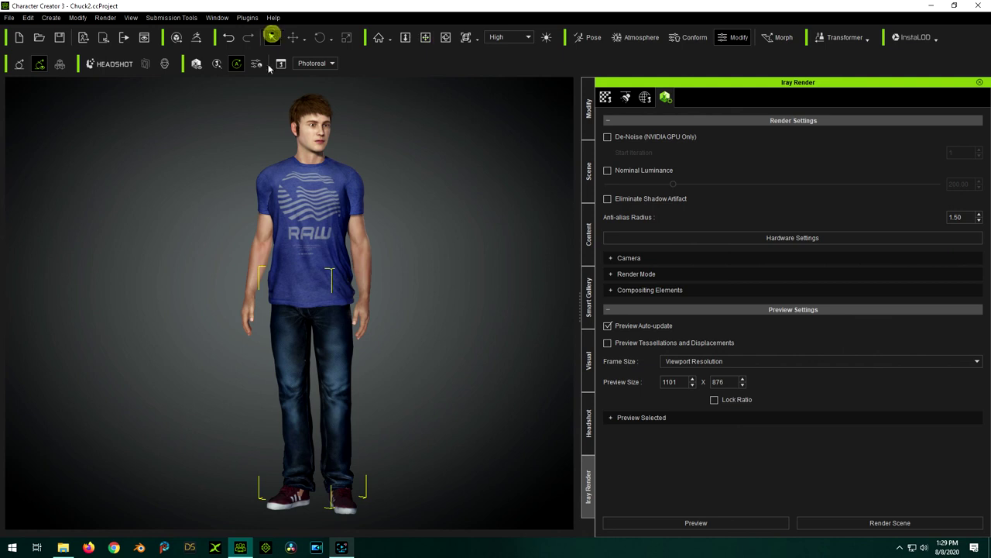
pyautogui.click(312, 142)
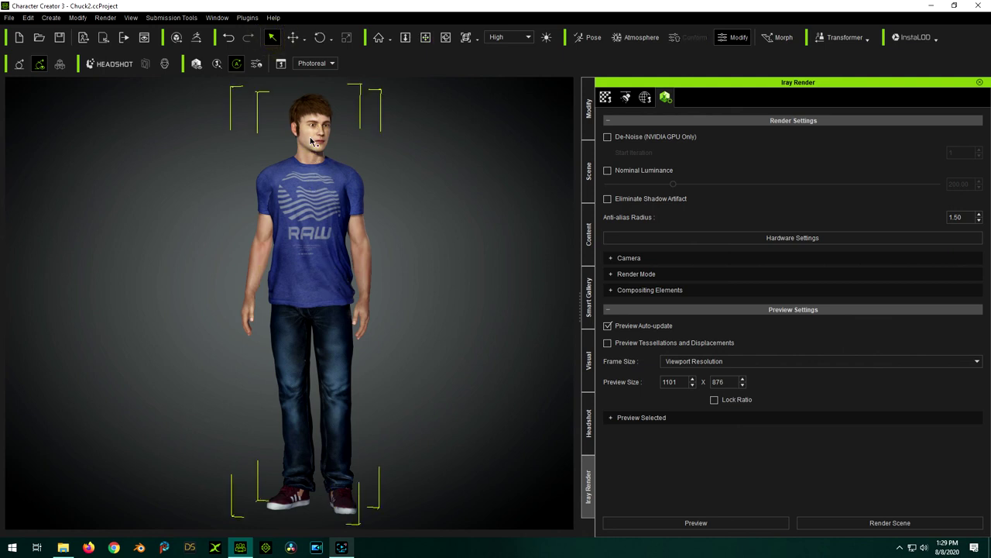
pyautogui.click(588, 110)
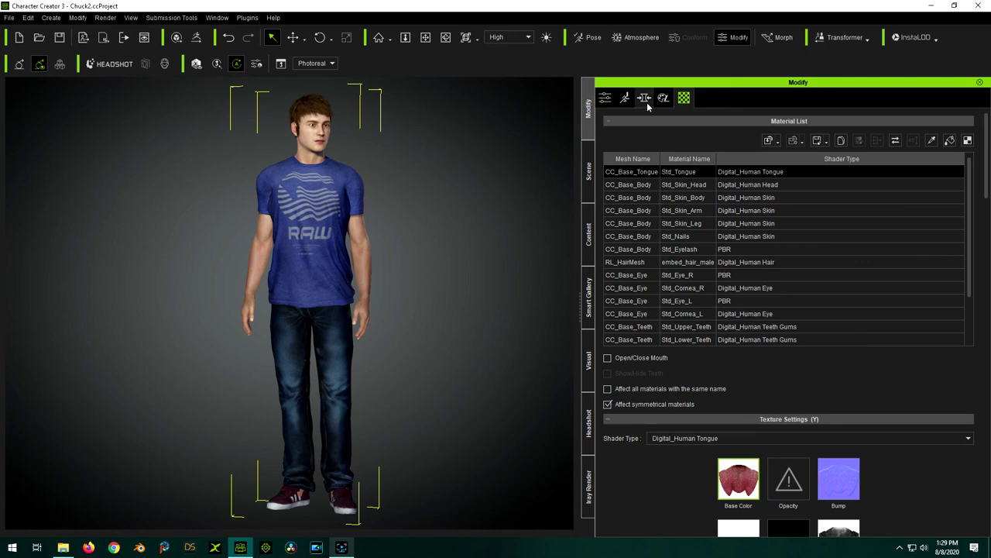
pyautogui.click(645, 98)
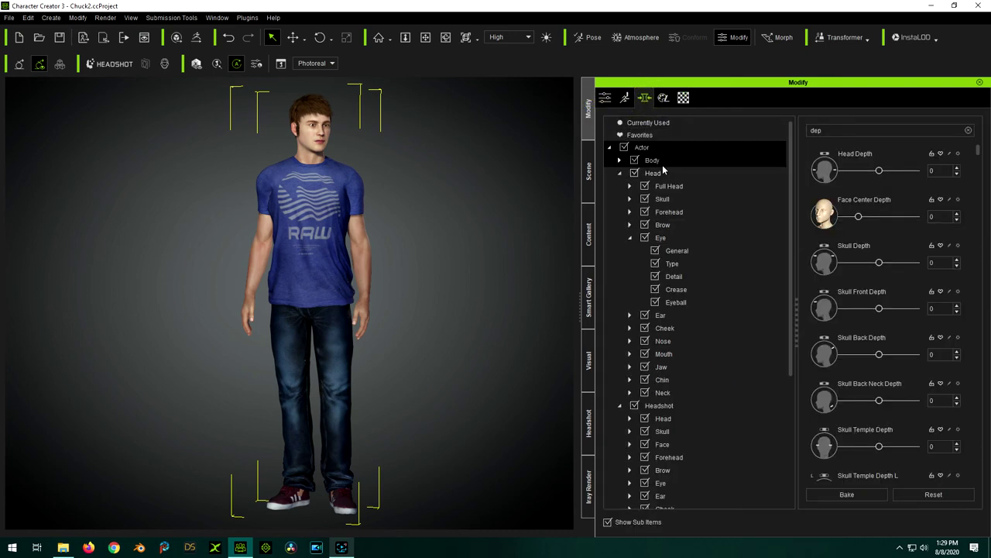
pyautogui.click(970, 131)
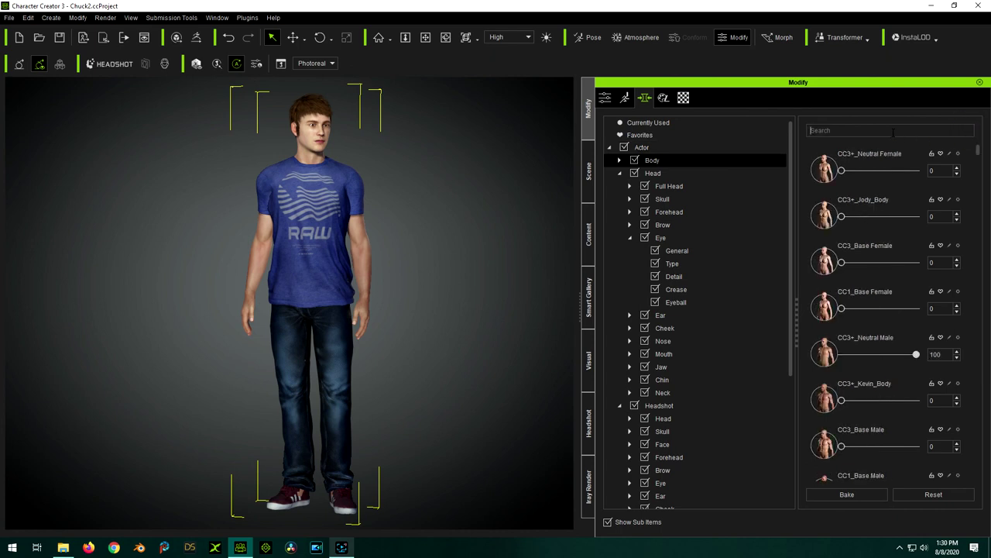
pyautogui.write('hei')
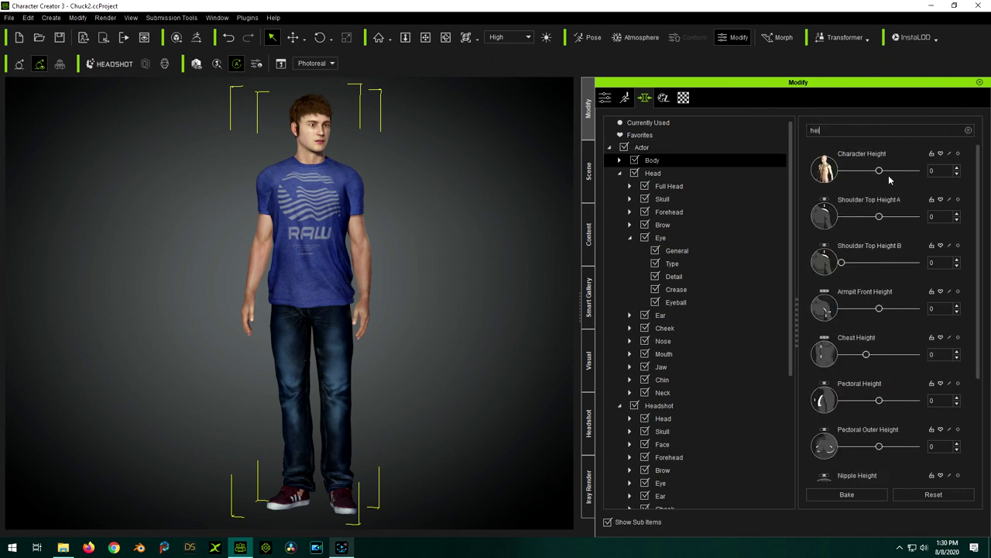
pyautogui.doubleClick(938, 169)
pyautogui.press('Return')
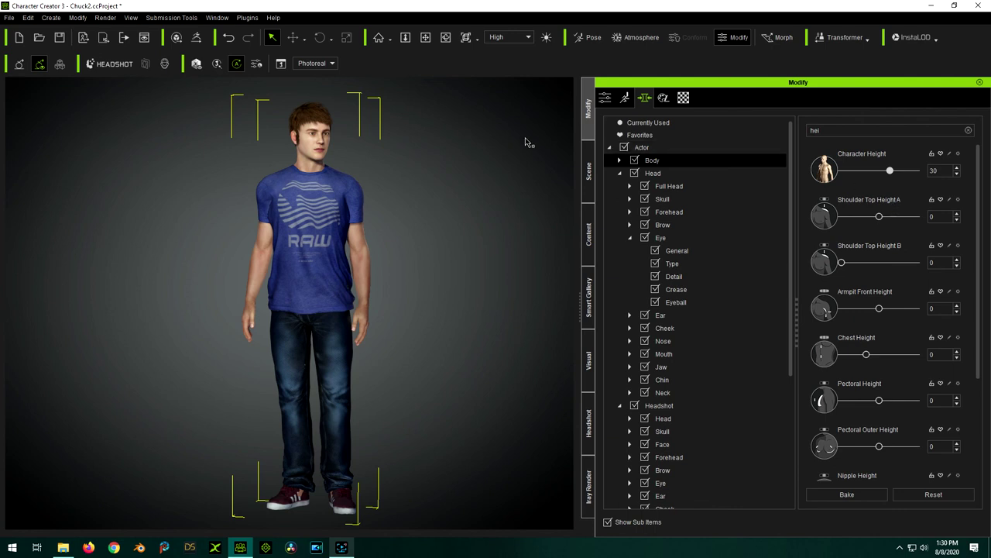
pyautogui.click(968, 131)
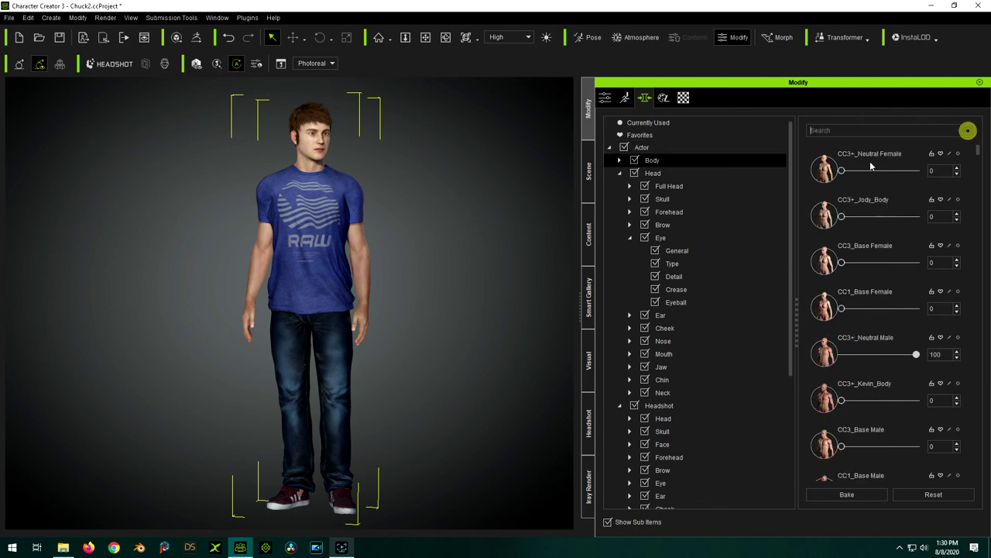
# Save the project and examine the fit of the shoes around the character's ankles up close.
pyautogui.click(58, 40)
pyautogui.click(426, 37)
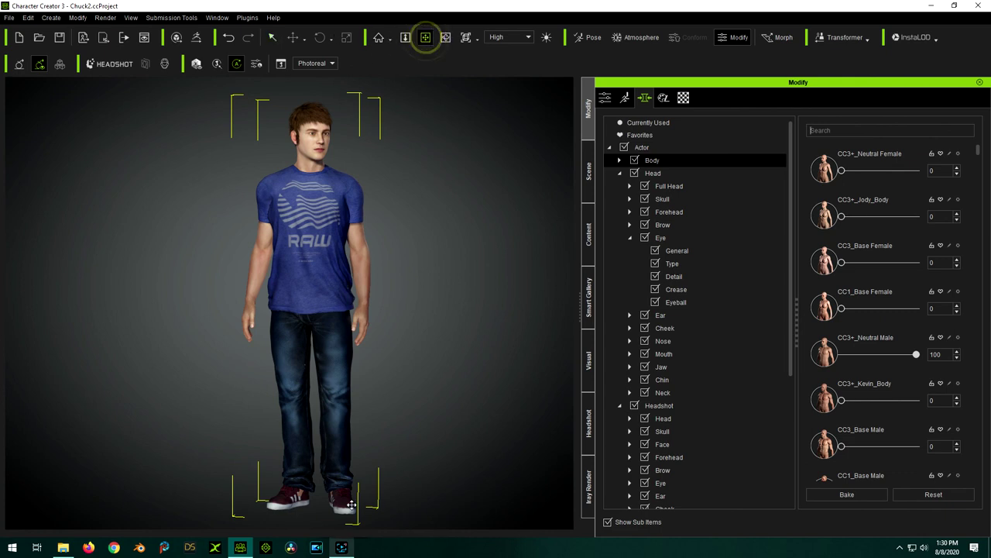
pyautogui.moveTo(351, 505); pyautogui.dragTo(385, 369)
pyautogui.scroll(6, 385, 368)
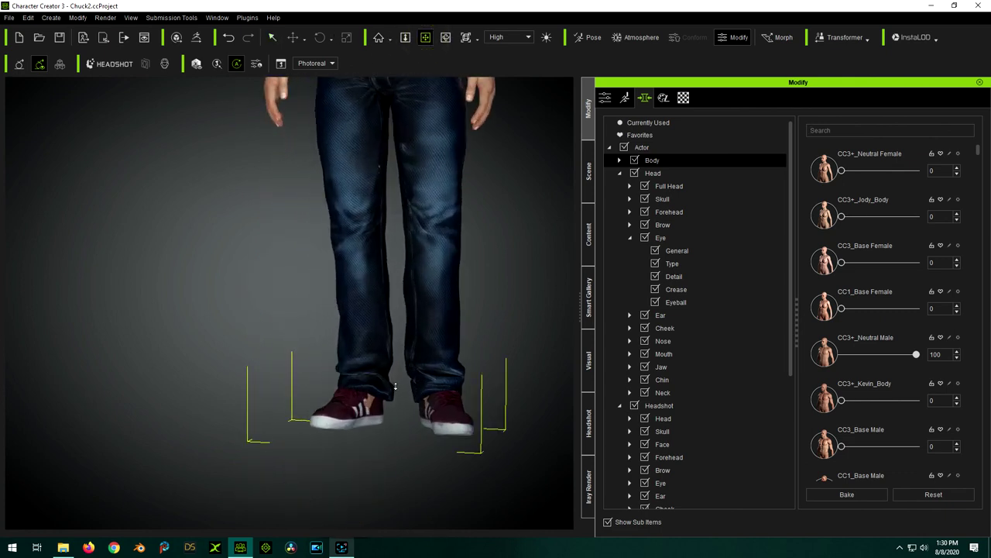
pyautogui.moveTo(449, 432); pyautogui.dragTo(250, 439)
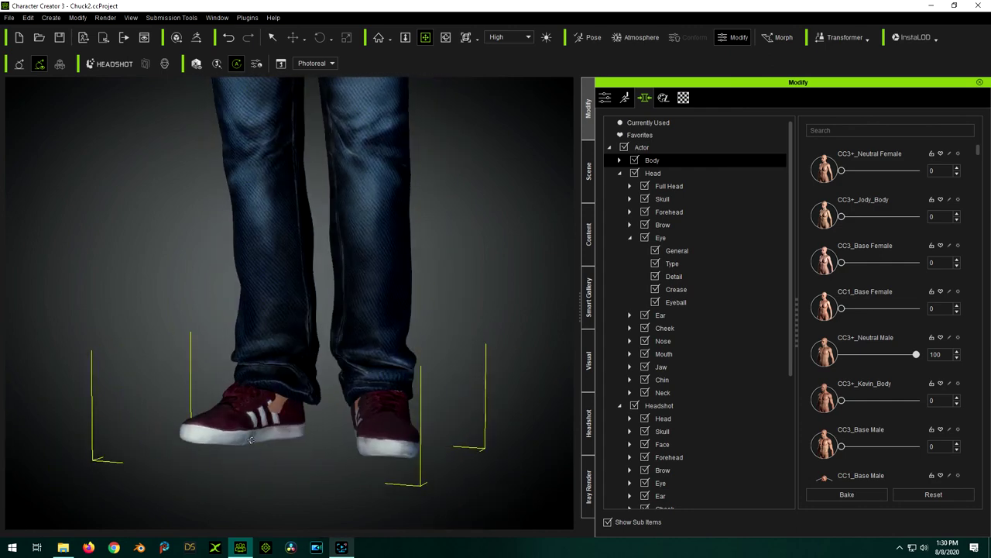
# Select MS02_Shoes among the avatar's scene items and open its Conform settings.
pyautogui.click(77, 18)
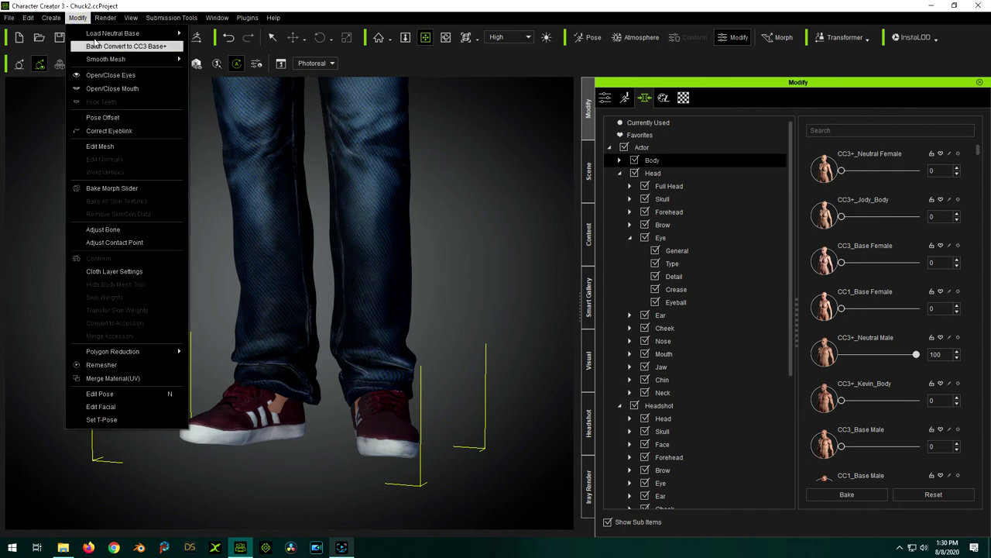
pyautogui.moveTo(54, 22)
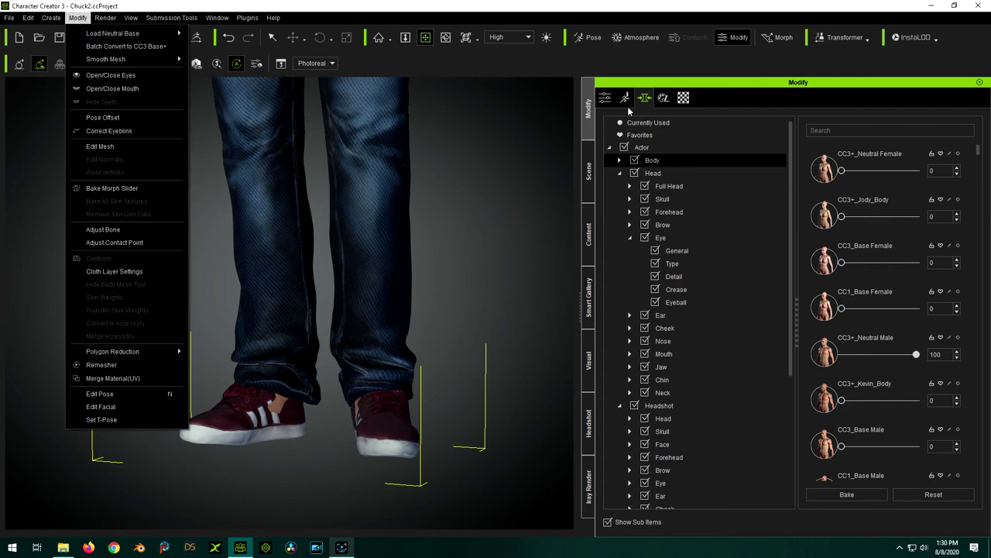
pyautogui.click(601, 99)
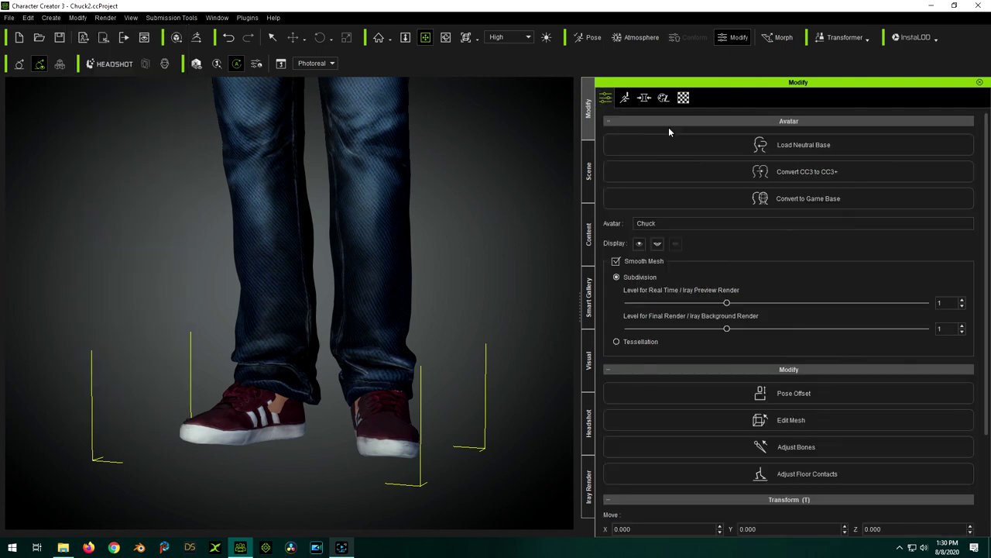
pyautogui.click(588, 178)
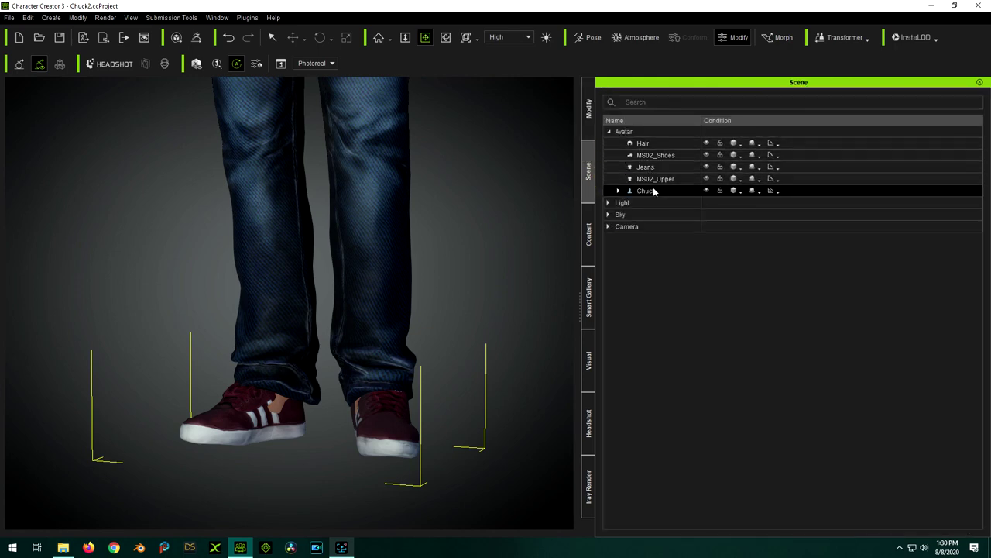
pyautogui.click(653, 154)
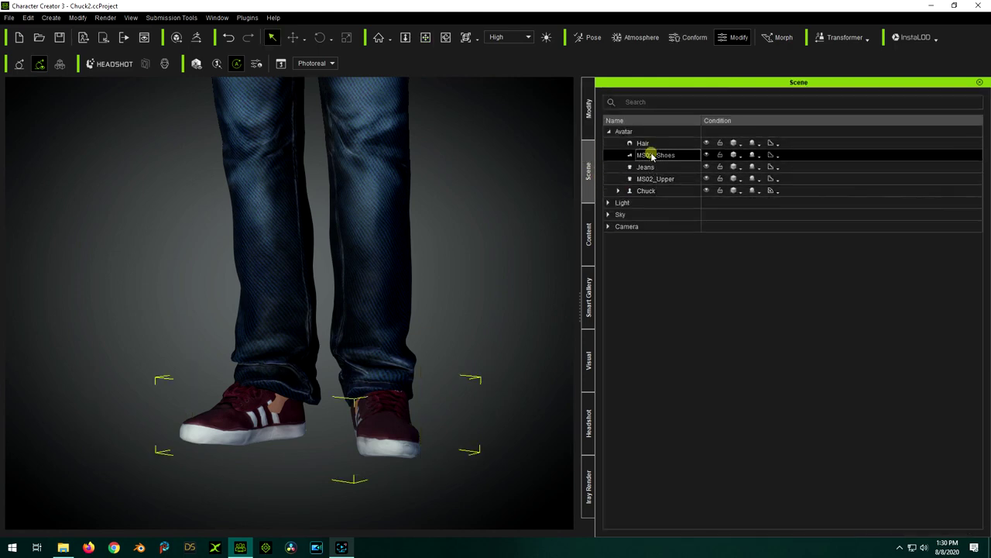
pyautogui.click(588, 112)
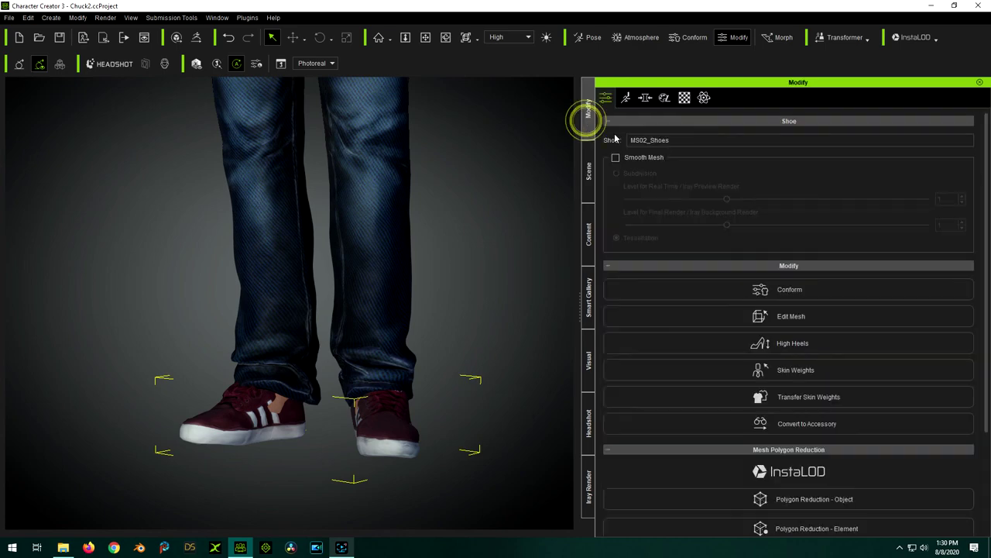
pyautogui.click(796, 291)
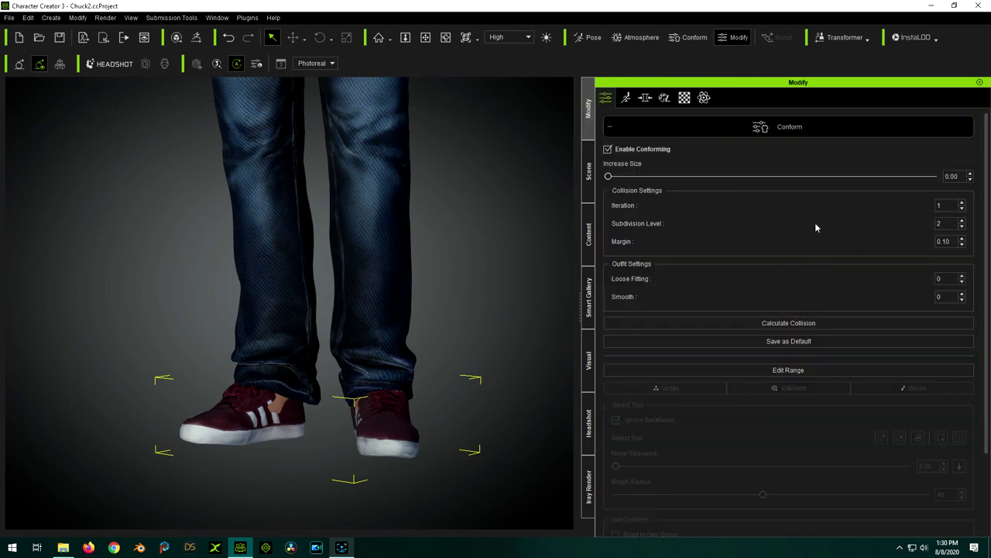
# Calculate the shoes' collision with Increase Size 0.10, Iteration 2 and Subdivision Level 3, and recalculate it with Increase Size 0.00.
pyautogui.click(971, 175)
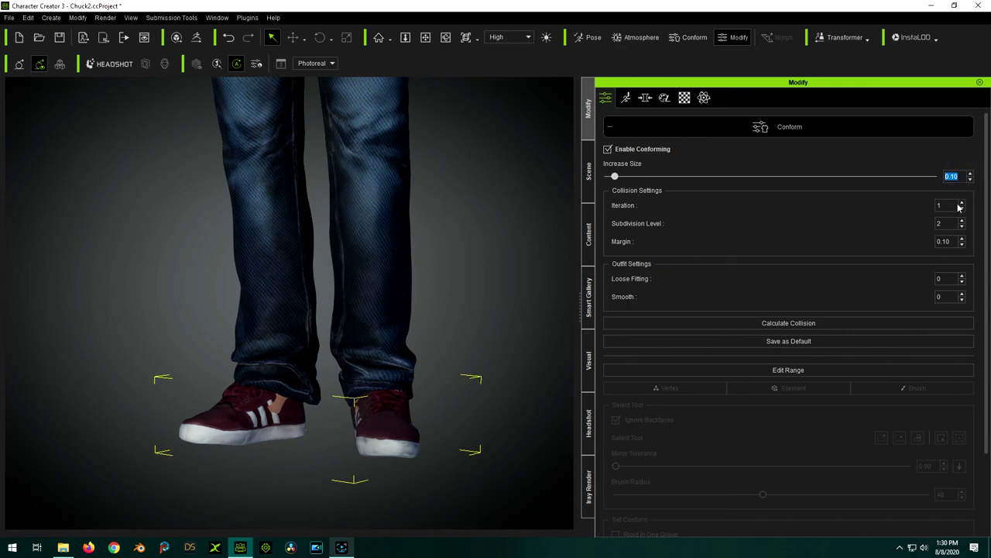
pyautogui.click(962, 202)
pyautogui.click(962, 220)
pyautogui.click(768, 323)
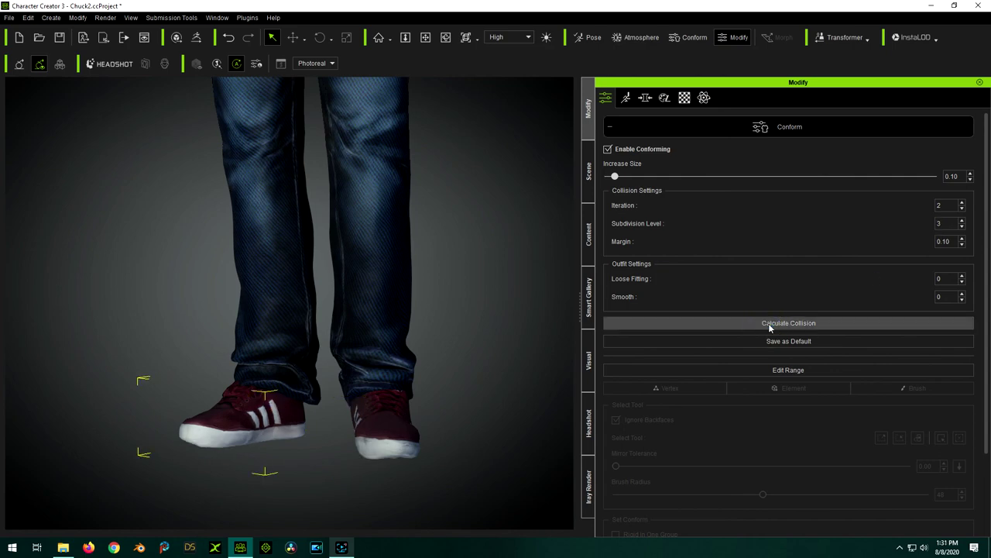
pyautogui.click(970, 179)
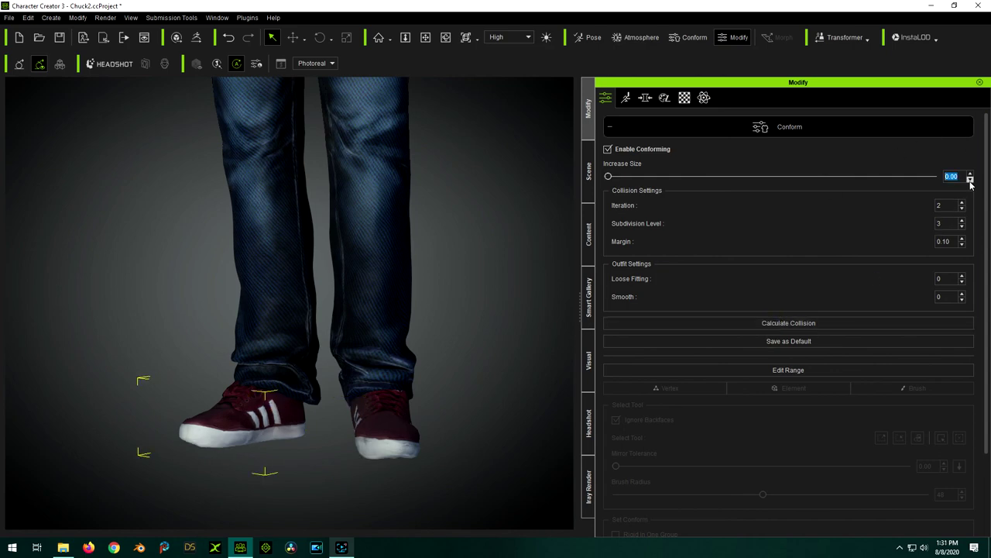
pyautogui.click(778, 323)
# Check the full-length figure with the conformed shoes, leave the Conform settings and save the project.
pyautogui.click(425, 37)
pyautogui.moveTo(370, 210); pyautogui.dragTo(144, 420)
pyautogui.scroll(-5, 266, 362)
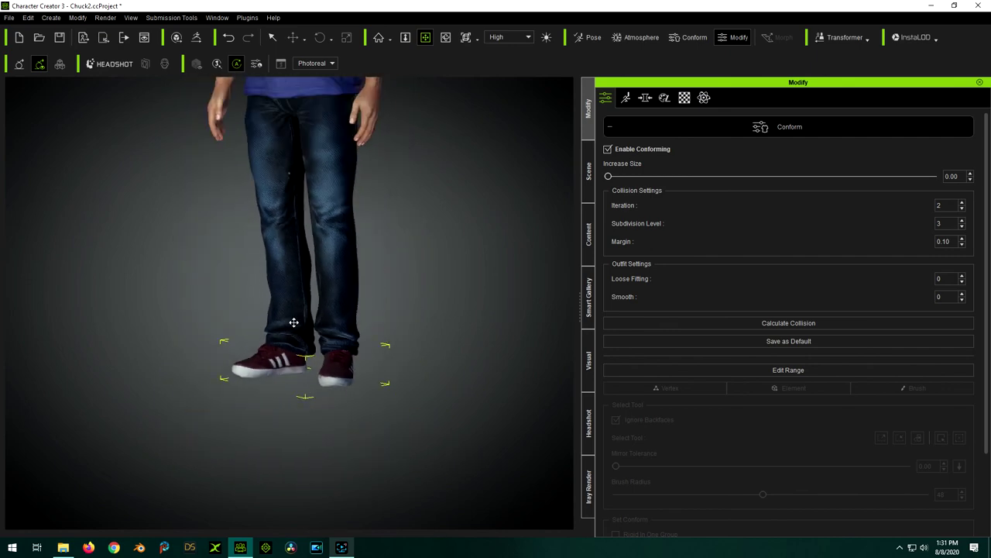
pyautogui.moveTo(289, 236); pyautogui.dragTo(288, 284, button='middle')
pyautogui.scroll(-4, 323, 284)
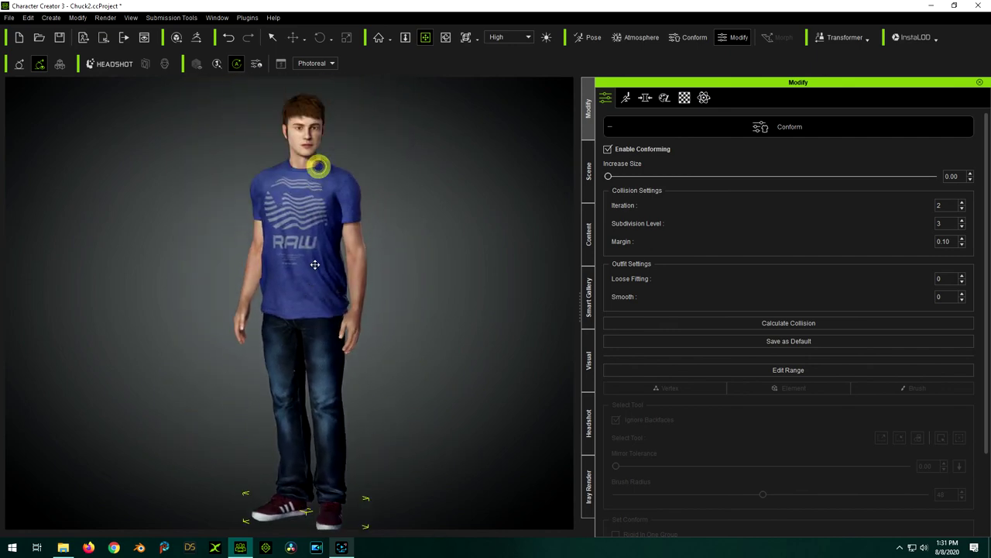
pyautogui.moveTo(330, 154); pyautogui.dragTo(325, 284, button='middle')
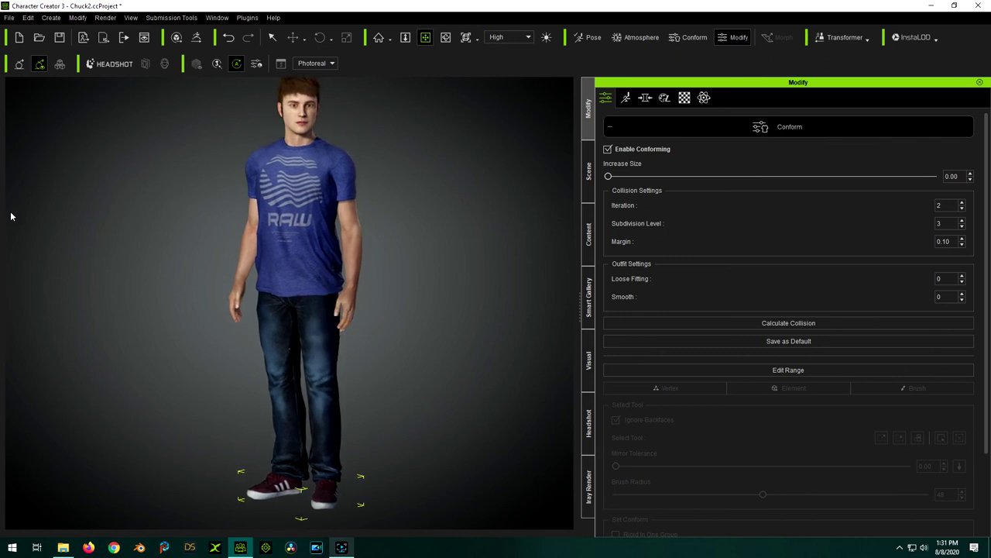
pyautogui.moveTo(310, 220); pyautogui.dragTo(336, 188, button='middle')
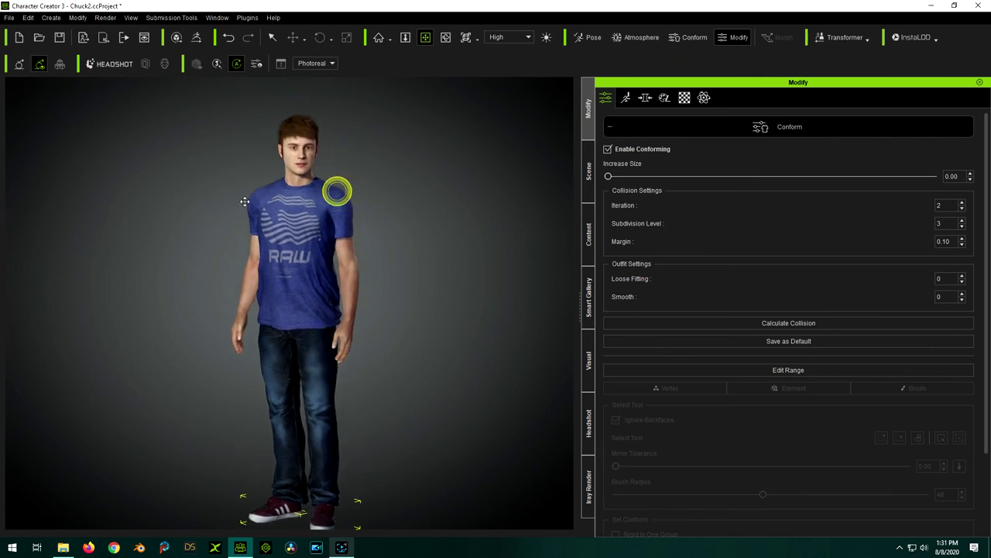
pyautogui.click(60, 39)
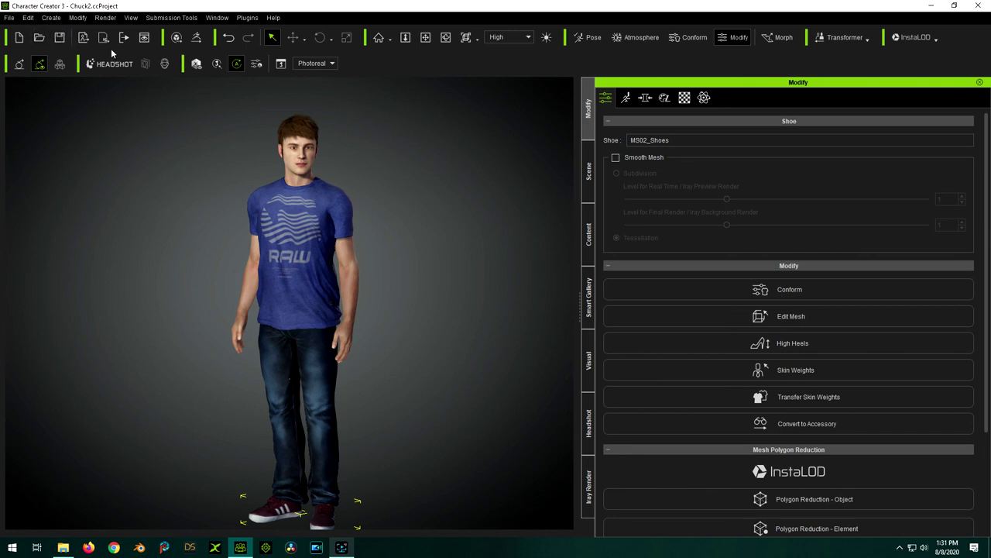
pyautogui.click(425, 37)
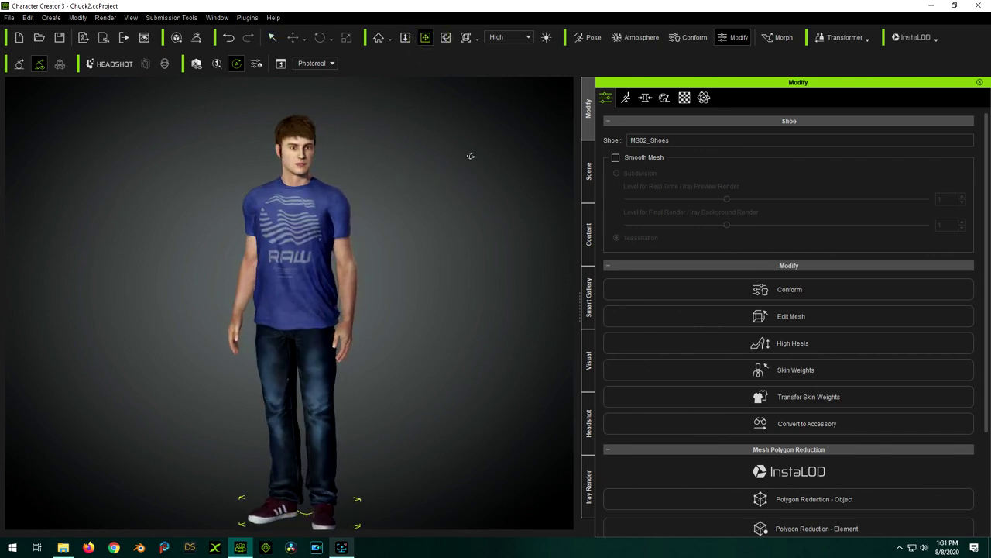
pyautogui.scroll(2, 295, 127)
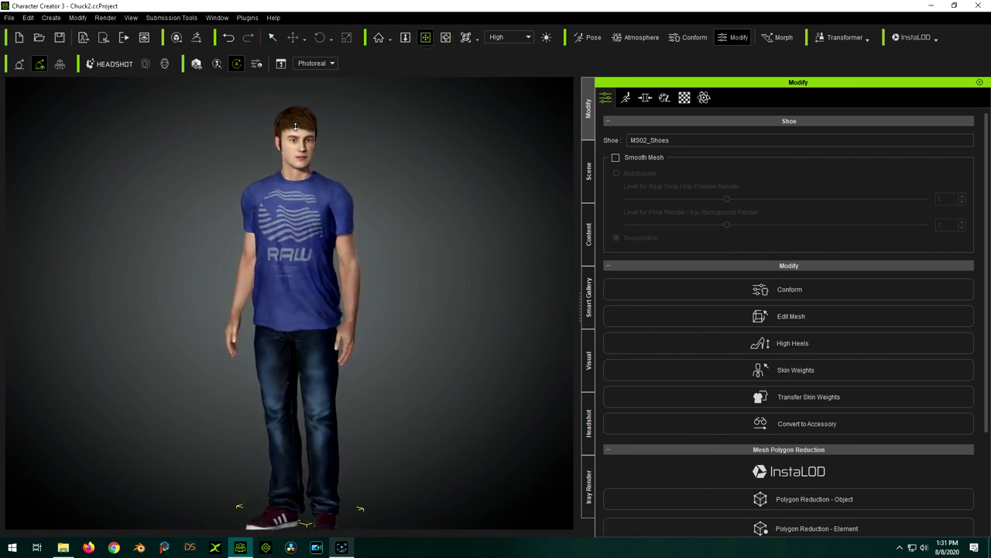